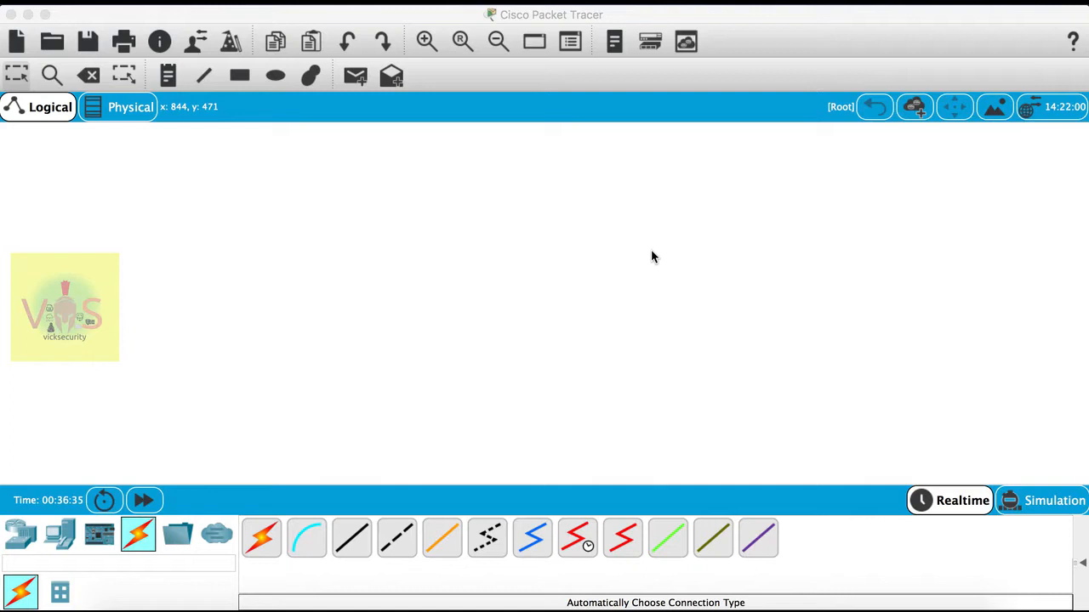
Place a 2620XM router in the workspace and move it to the upper-left area of the topology
{"action": "left_click", "coordinate": [18, 541]}
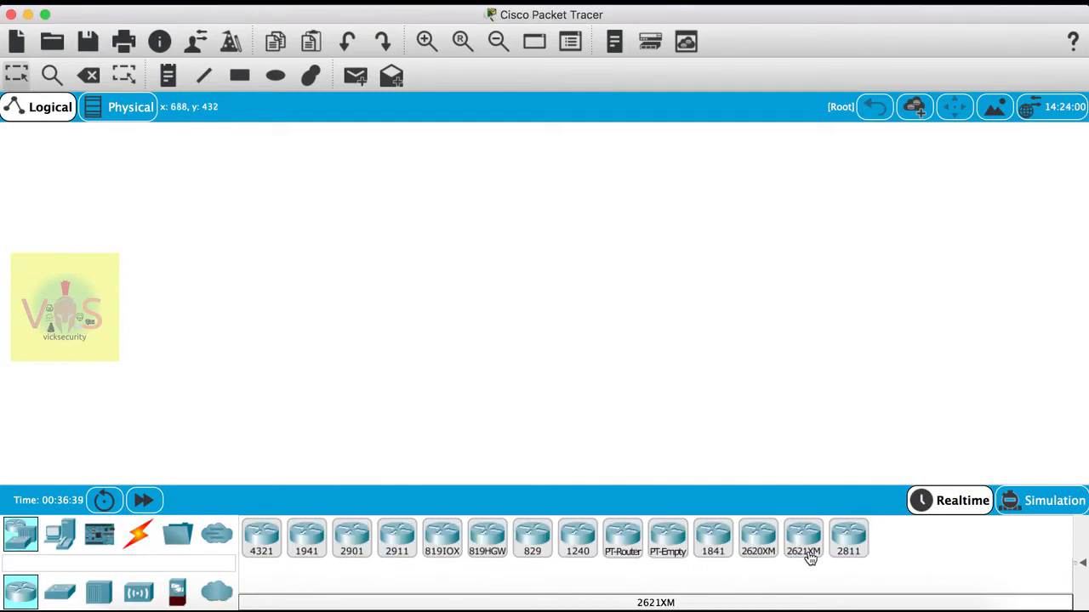
{"action": "left_click_drag", "start_coordinate": [756, 541], "coordinate": [491, 211]}
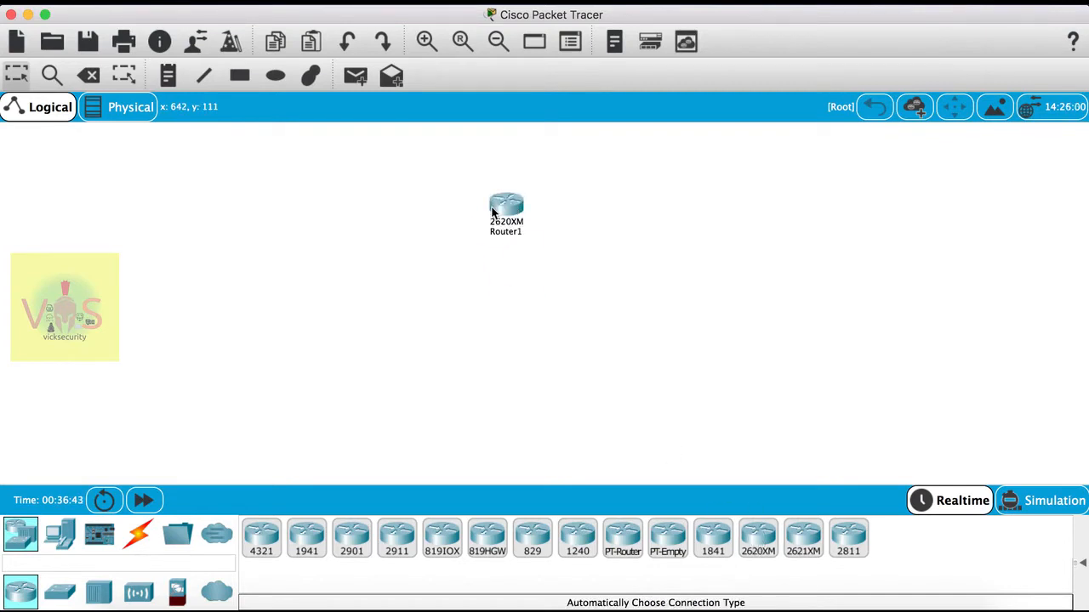
{"action": "mouse_move", "coordinate": [491, 211]}
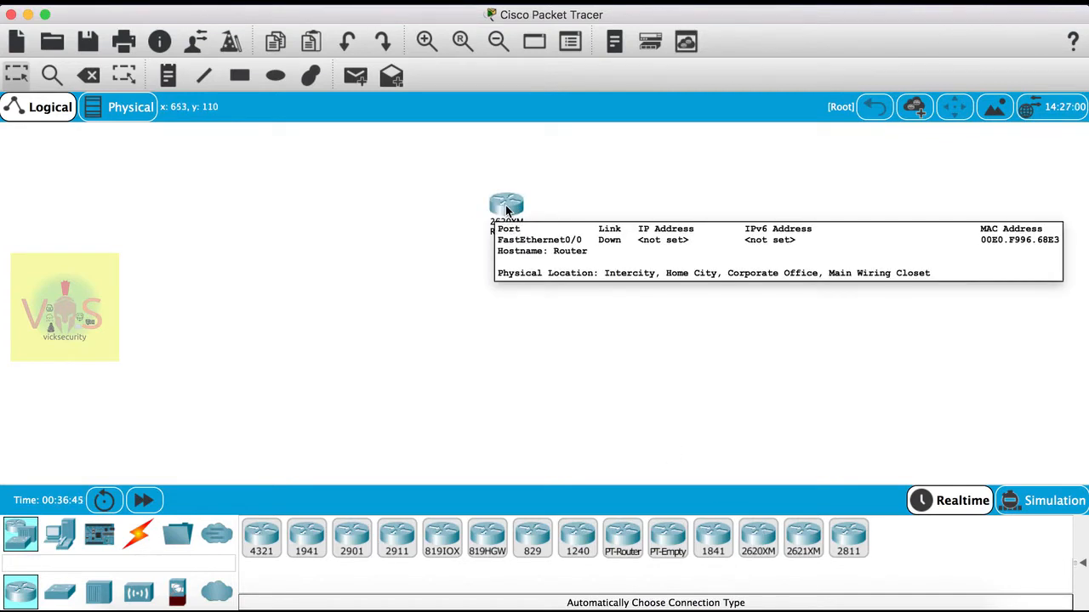
{"action": "left_click_drag", "start_coordinate": [495, 209], "coordinate": [248, 181]}
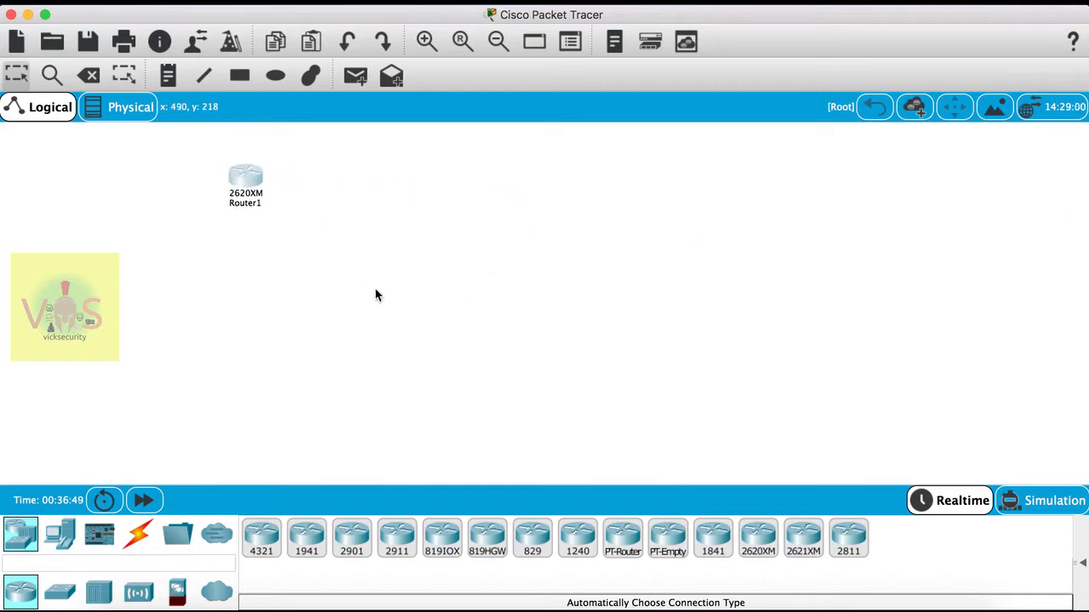
Open the physical device view of the 2620XM router and switch off its power
{"action": "left_click", "coordinate": [247, 178]}
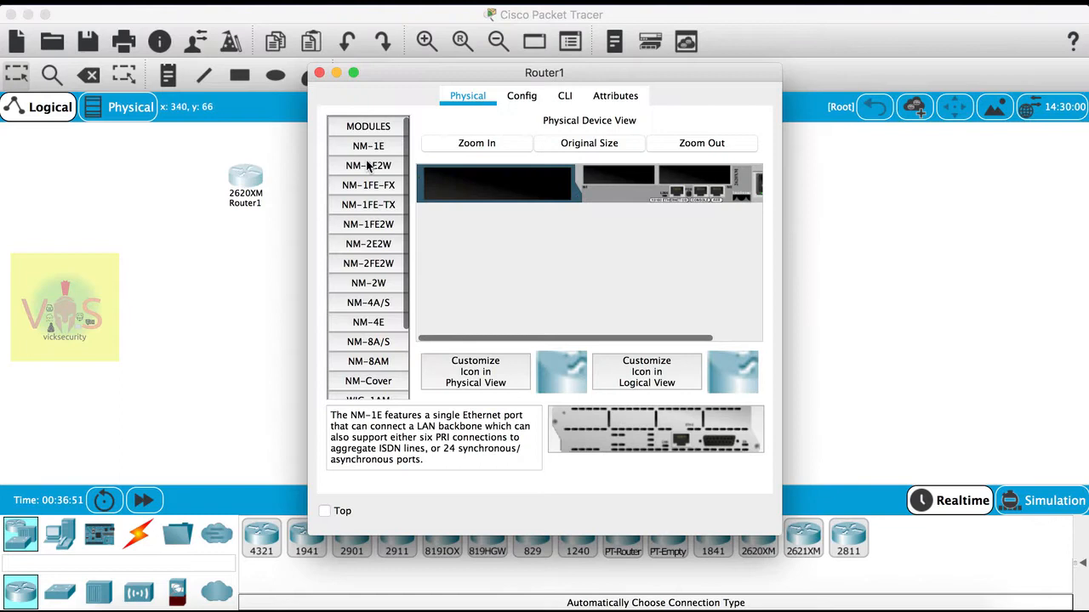
{"action": "scroll", "coordinate": [690, 198], "scroll_direction": "right", "scroll_amount": 5}
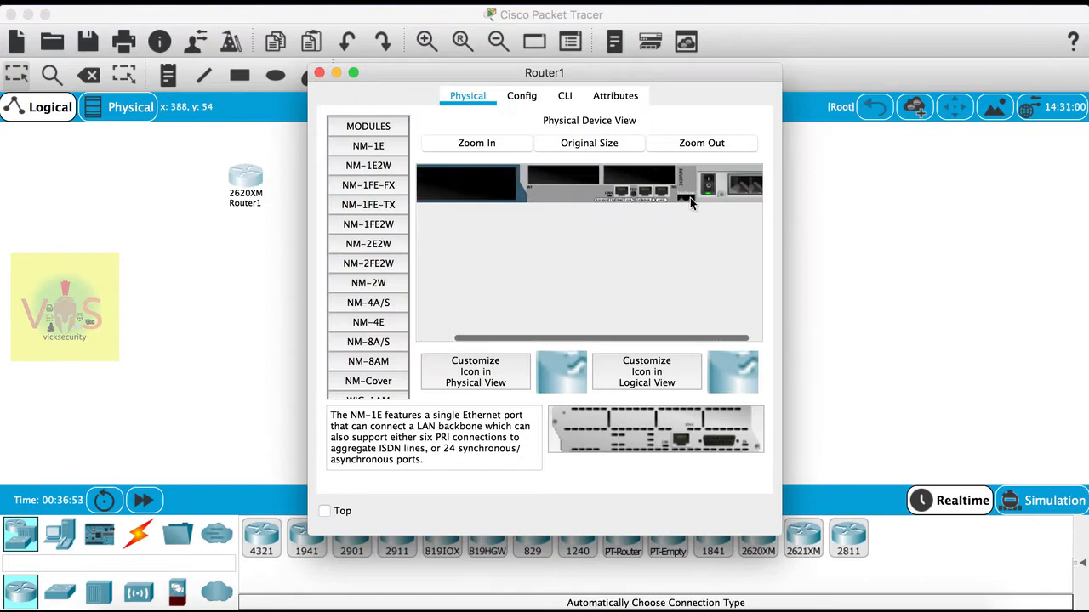
{"action": "left_click", "coordinate": [710, 187]}
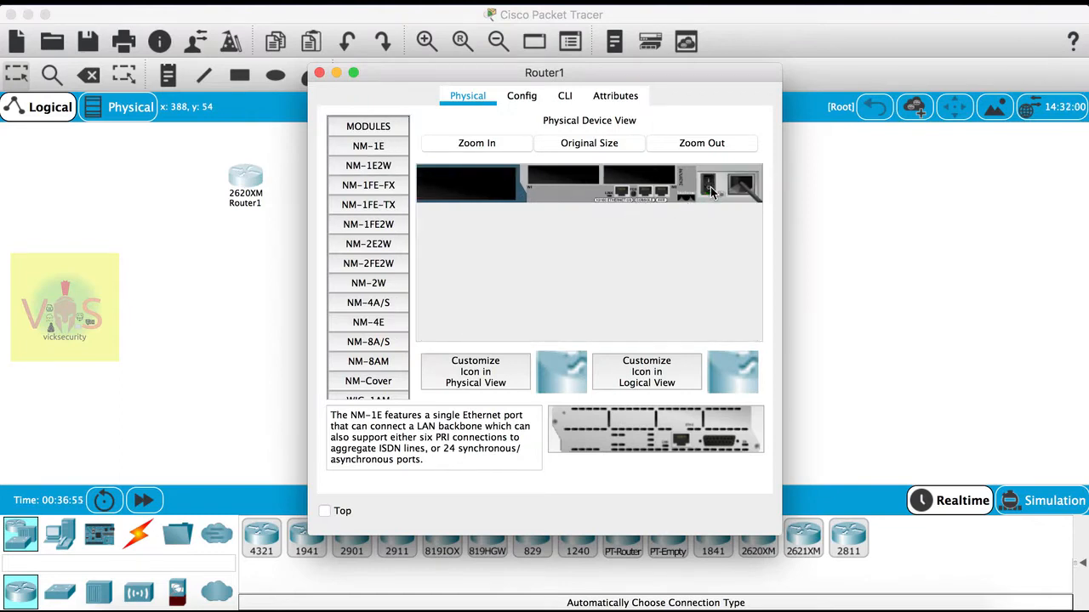
{"action": "scroll", "coordinate": [566, 201], "scroll_direction": "left", "scroll_amount": 5}
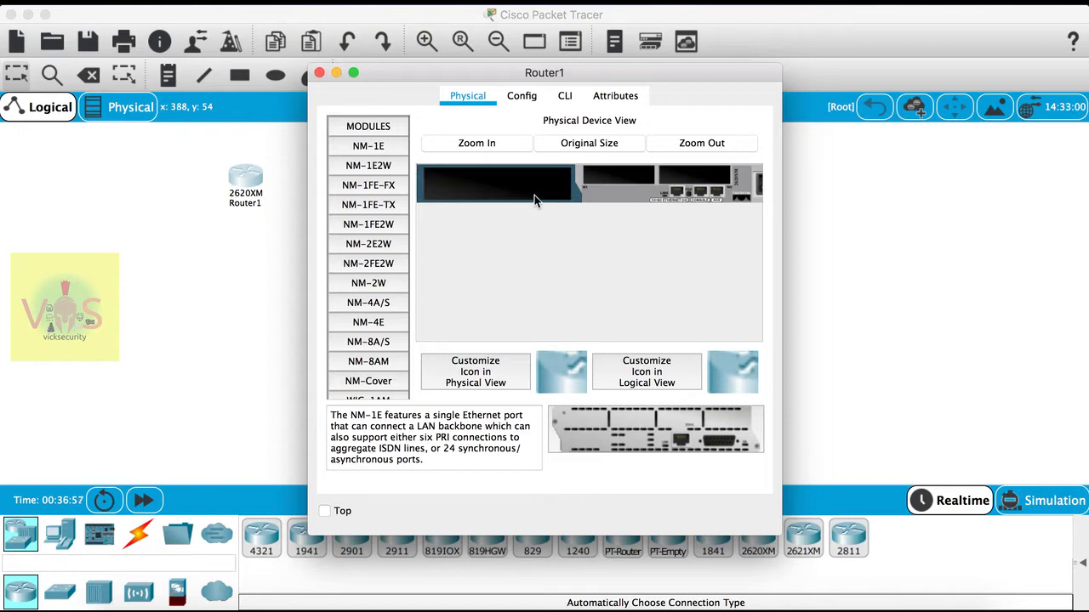
{"action": "scroll", "coordinate": [536, 202], "scroll_direction": "right", "scroll_amount": 5}
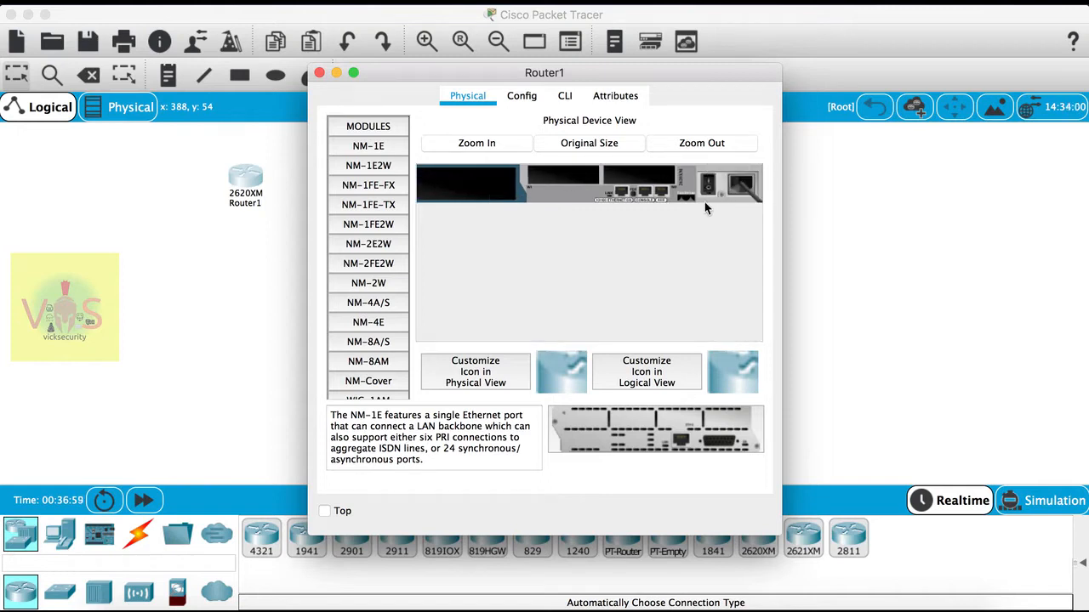
Review the NM-4A/S module description, install that module in the router's large empty slot, and close the device window
{"action": "left_click", "coordinate": [368, 303]}
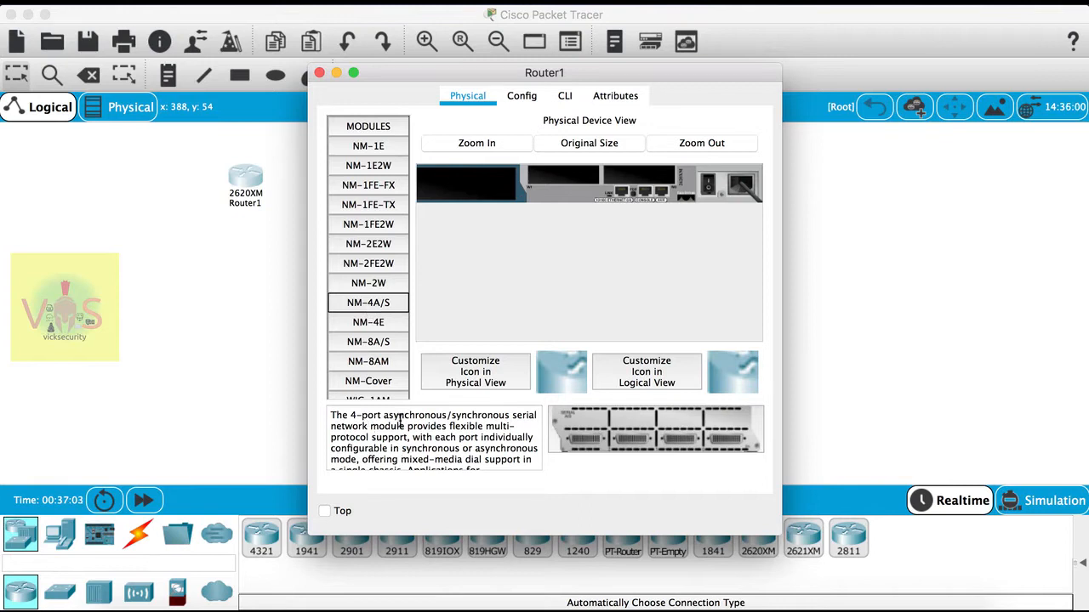
{"action": "scroll", "coordinate": [409, 423], "scroll_direction": "down", "scroll_amount": 2}
{"action": "scroll", "coordinate": [409, 423], "scroll_direction": "up", "scroll_amount": 2}
{"action": "scroll", "coordinate": [409, 420], "scroll_direction": "down", "scroll_amount": 5}
{"action": "scroll", "coordinate": [409, 423], "scroll_direction": "up", "scroll_amount": 5}
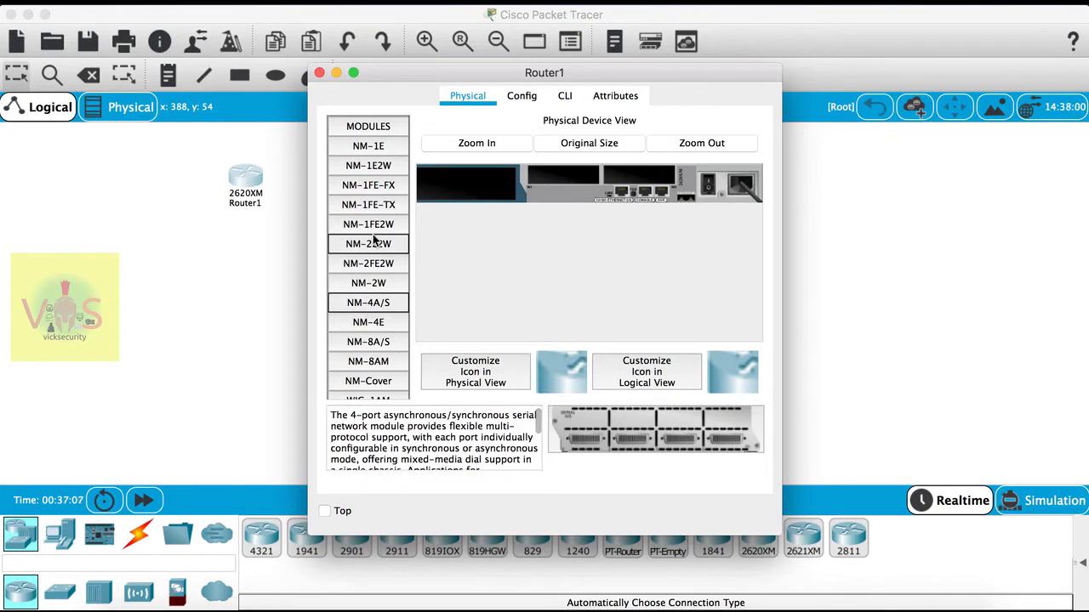
{"action": "left_click_drag", "start_coordinate": [378, 304], "coordinate": [467, 186]}
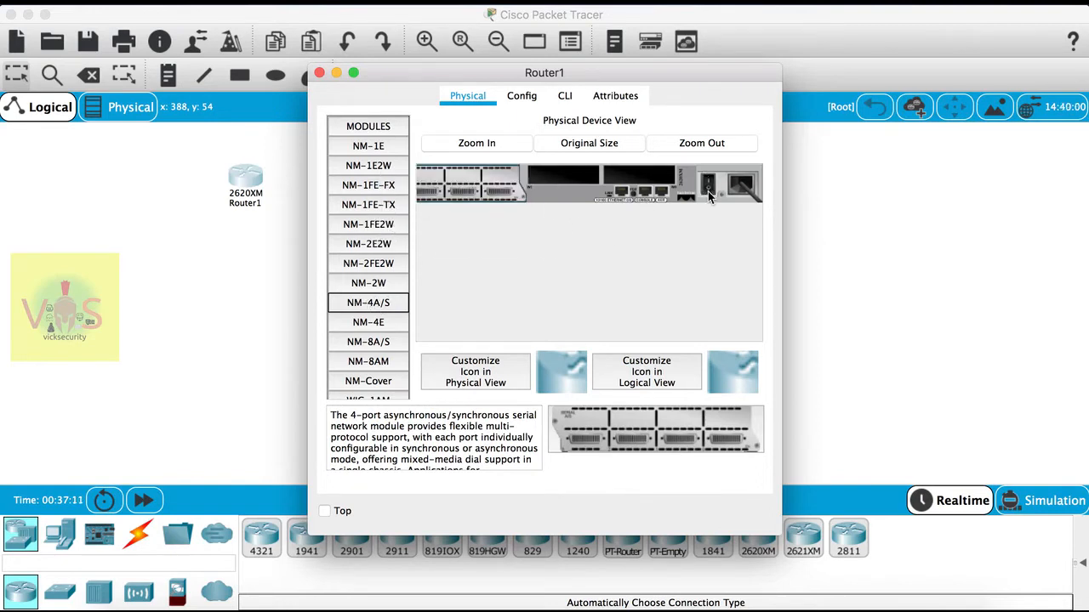
{"action": "left_click", "coordinate": [320, 73]}
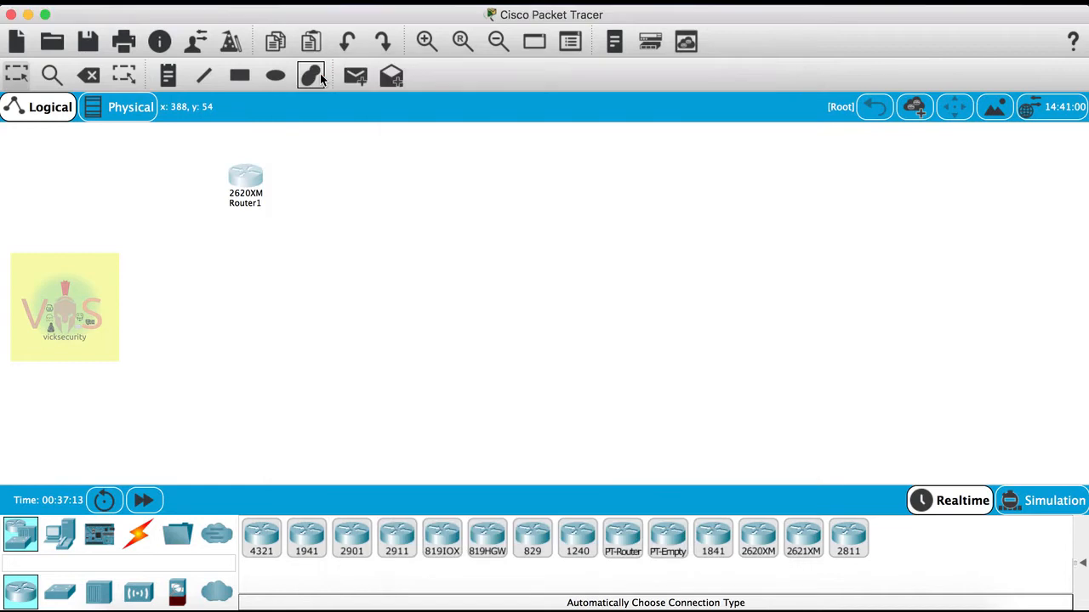
Duplicate the 2620XM router twice and arrange the three routers in a triangle, with one lower in the centre
{"action": "key", "text": "super+c"}
{"action": "key", "text": "super+v"}
{"action": "key", "text": "super+v"}
{"action": "left_click_drag", "start_coordinate": [242, 147], "coordinate": [775, 171]}
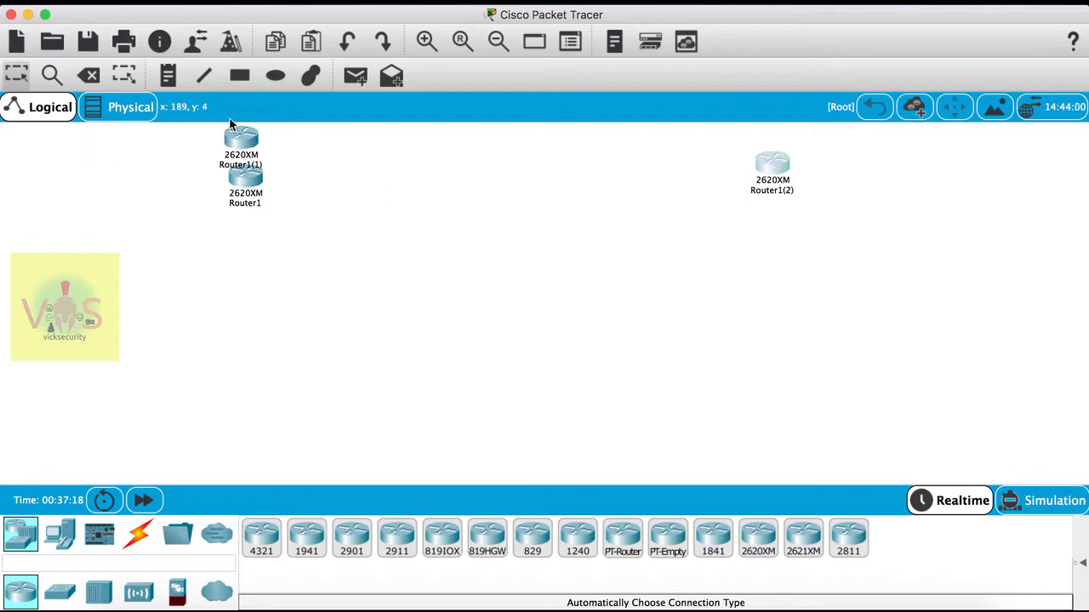
{"action": "left_click_drag", "start_coordinate": [242, 139], "coordinate": [510, 288]}
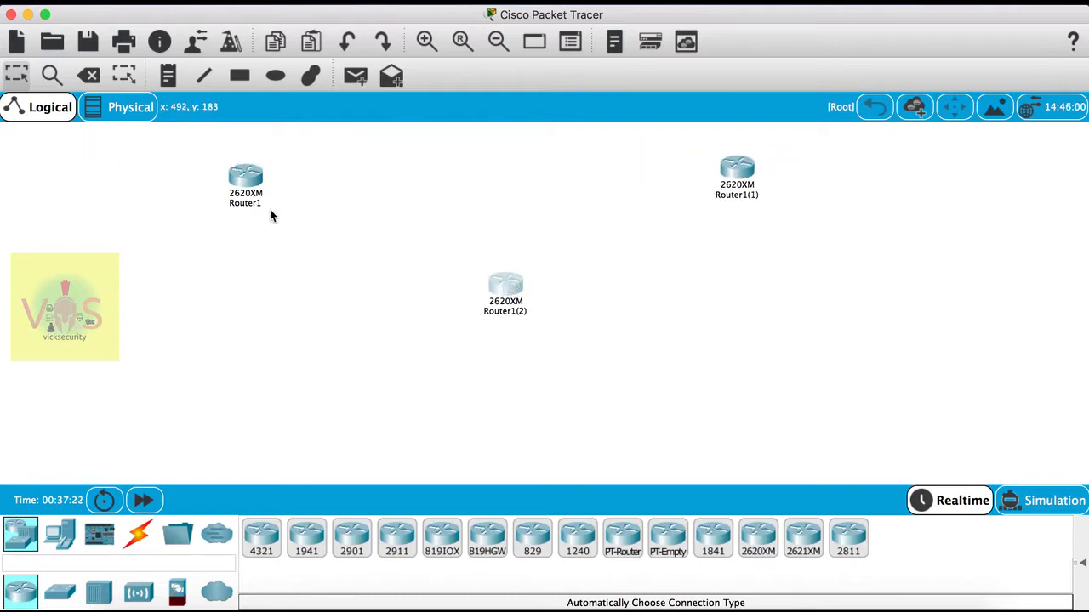
{"action": "left_click_drag", "start_coordinate": [245, 176], "coordinate": [224, 165]}
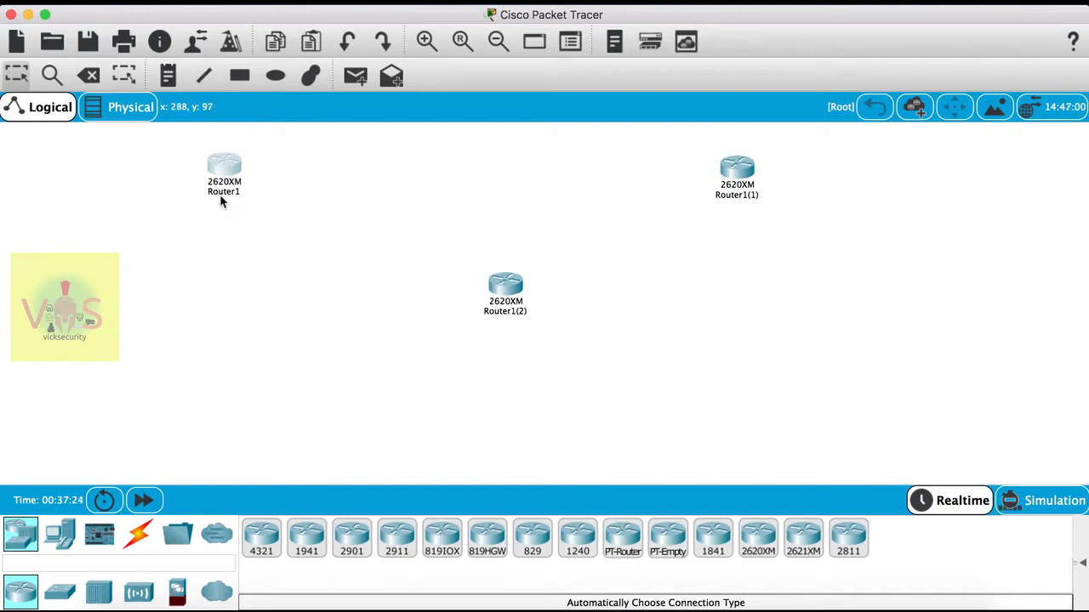
Rename the upper-left router as Branch 1(HYD)
{"action": "left_click", "coordinate": [221, 194]}
{"action": "type", "text": "Bra"}
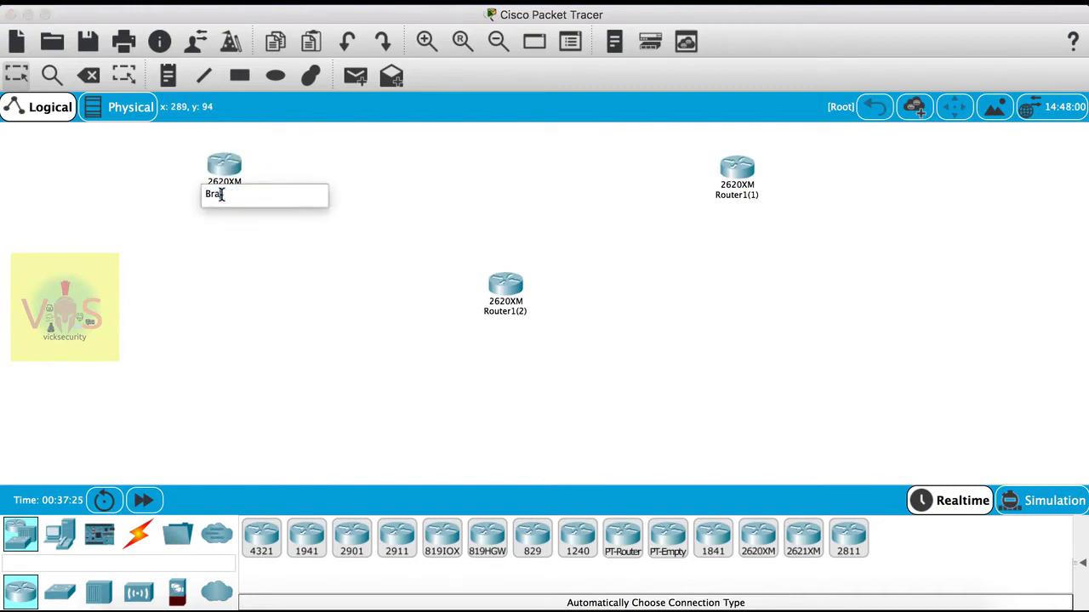
{"action": "type", "text": "nch 1(HYD"}
{"action": "left_click", "coordinate": [316, 241]}
Rename the lower centre router as Branch 2(Bang)
{"action": "left_click", "coordinate": [516, 315]}
{"action": "double_click", "coordinate": [517, 313]}
{"action": "type", "text": "Branch"}
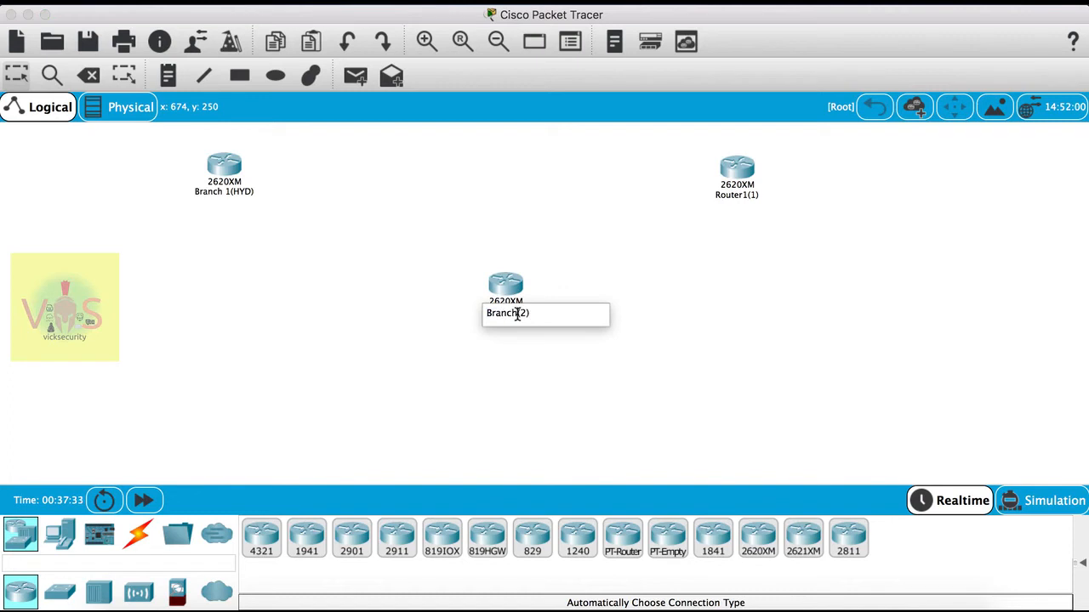
{"action": "type", "text": " 2"}
{"action": "type", "text": "Bang"}
{"action": "left_click", "coordinate": [661, 304]}
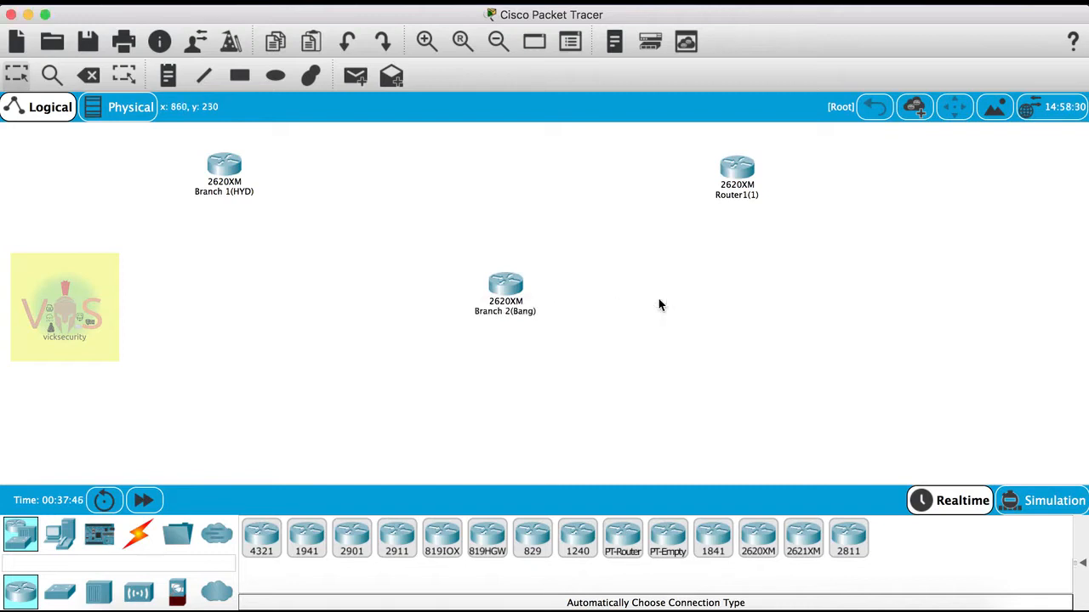
Rename the upper-right router as Branch 3(Mum) and shift it slightly farther right
{"action": "double_click", "coordinate": [747, 195]}
{"action": "type", "text": "Branch 3"}
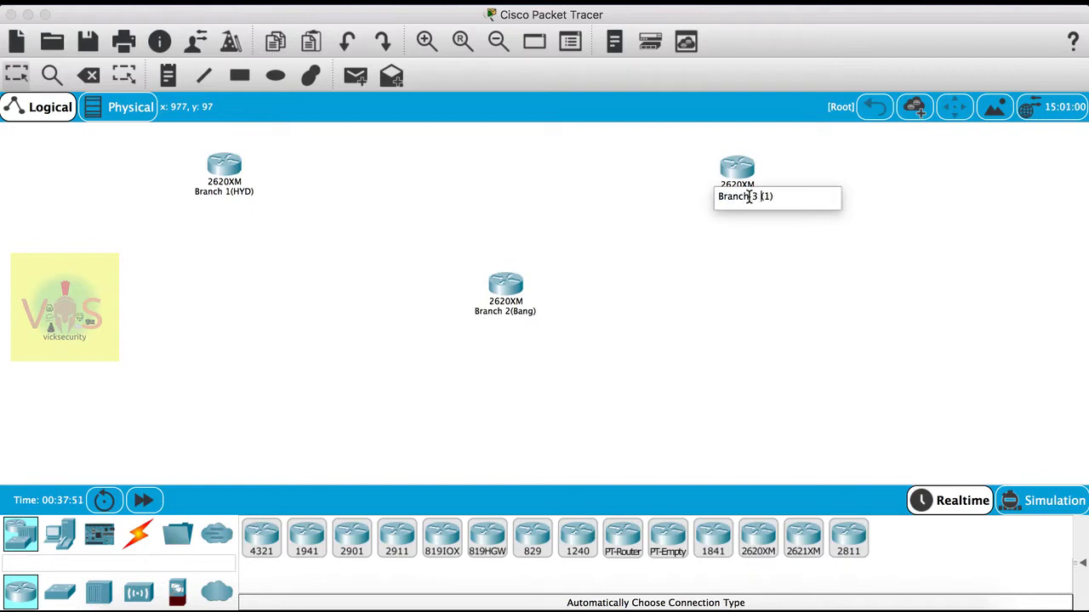
{"action": "left_click", "coordinate": [766, 200]}
{"action": "key", "text": "BackSpace"}
{"action": "type", "text": "Mum"}
{"action": "left_click", "coordinate": [825, 296]}
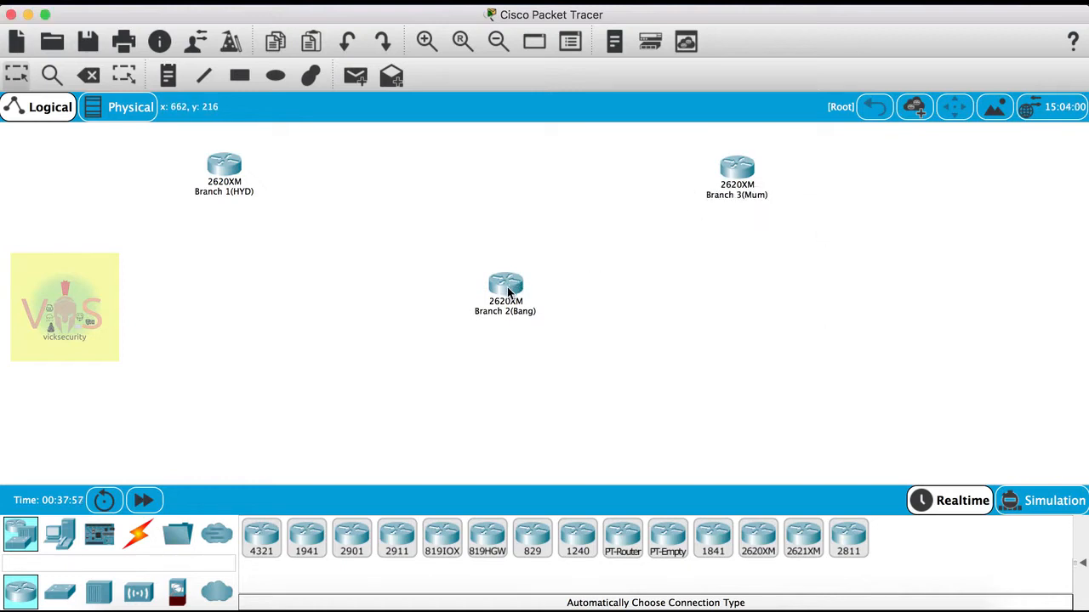
{"action": "mouse_move", "coordinate": [509, 291]}
{"action": "left_click_drag", "start_coordinate": [743, 198], "coordinate": [760, 197]}
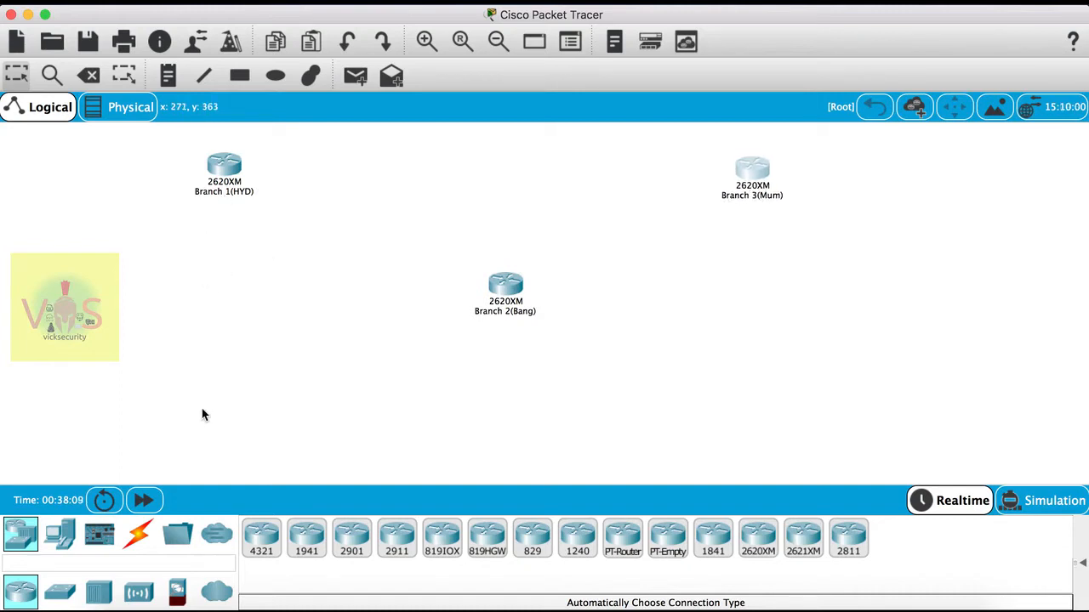
Link Branch 1(HYD), Branch 2(Bang) and Branch 3(Mum) to one another using the automatic connection type
{"action": "left_click", "coordinate": [138, 534]}
{"action": "left_click", "coordinate": [263, 541]}
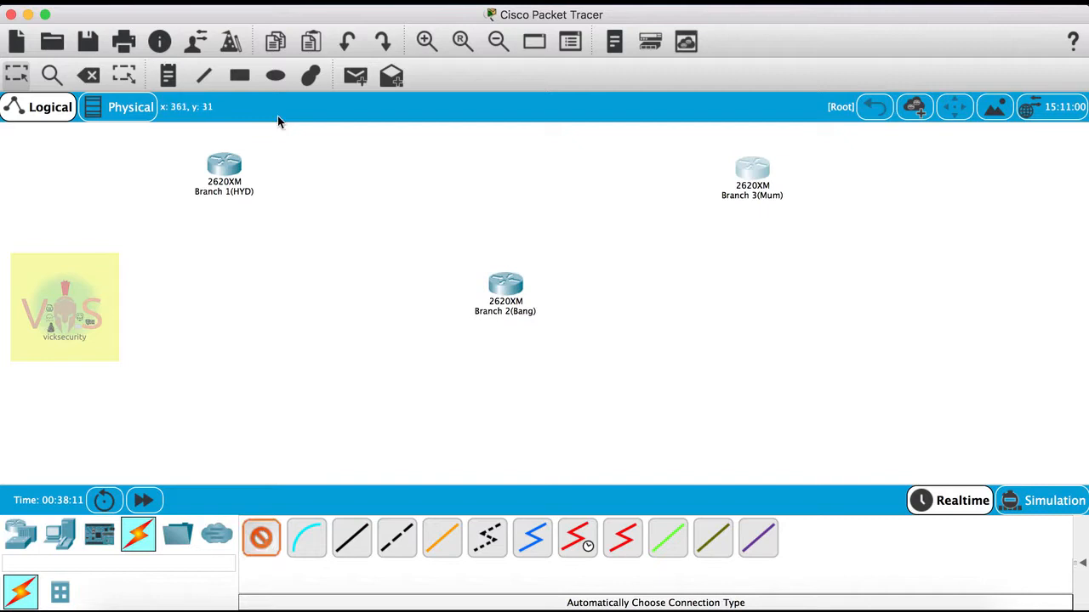
{"action": "left_click", "coordinate": [231, 171]}
{"action": "left_click", "coordinate": [508, 283]}
{"action": "left_click", "coordinate": [219, 168]}
{"action": "left_click", "coordinate": [759, 174]}
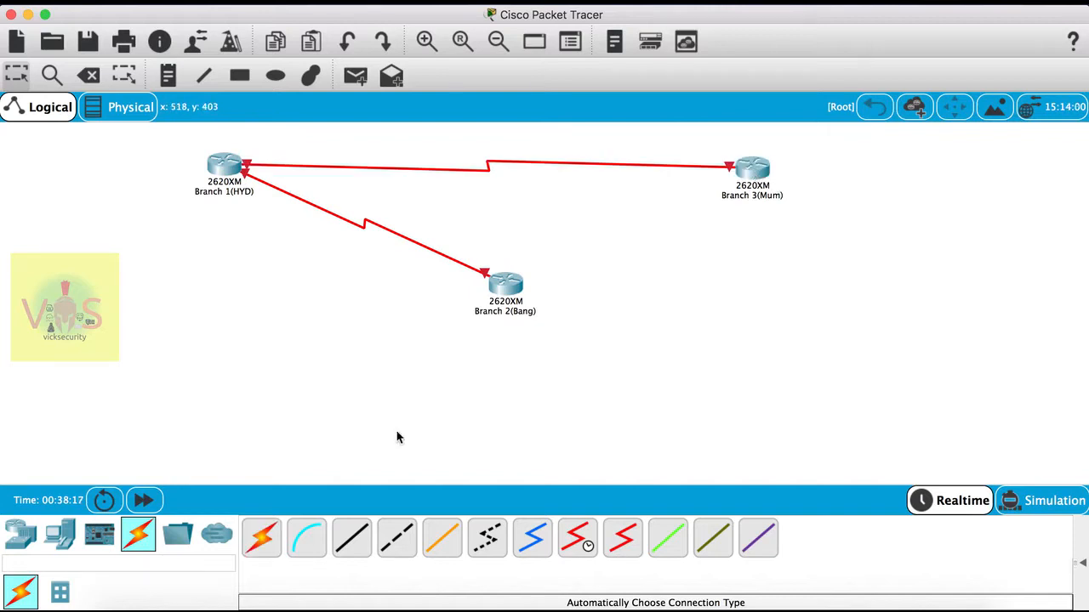
{"action": "left_click", "coordinate": [266, 544]}
{"action": "left_click", "coordinate": [754, 169]}
{"action": "left_click", "coordinate": [509, 284]}
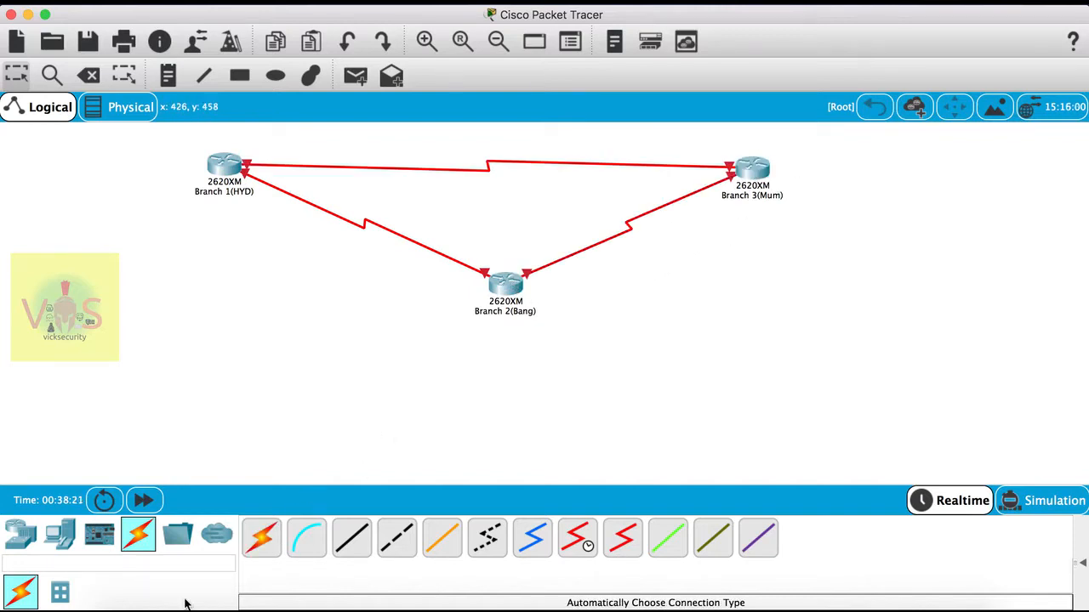
Place a PT-Switch below the Branch 1(HYD) router and view its physical modules
{"action": "left_click", "coordinate": [21, 534]}
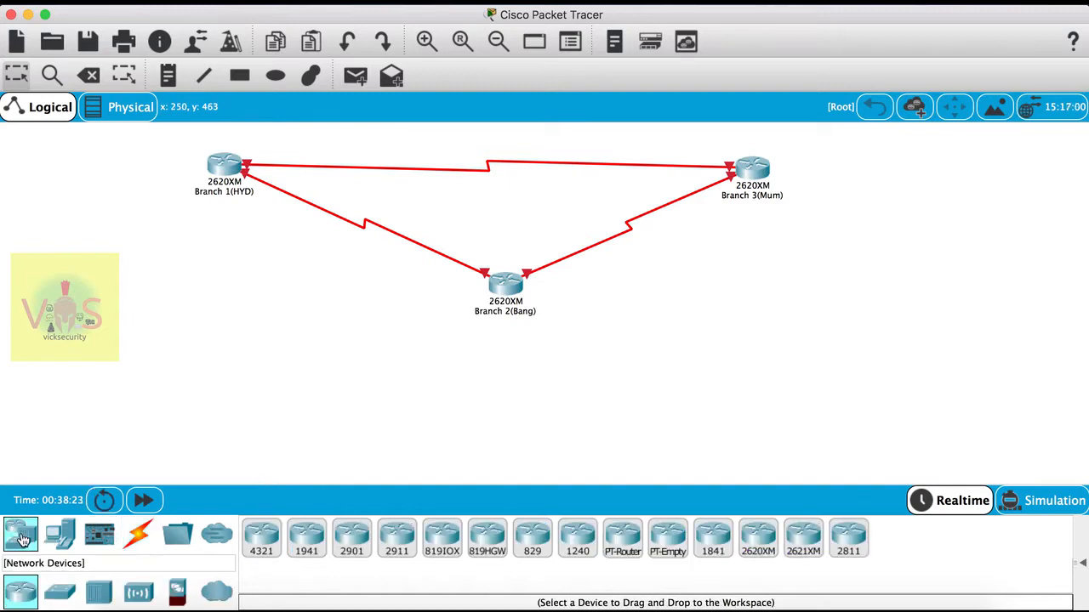
{"action": "left_click", "coordinate": [60, 592]}
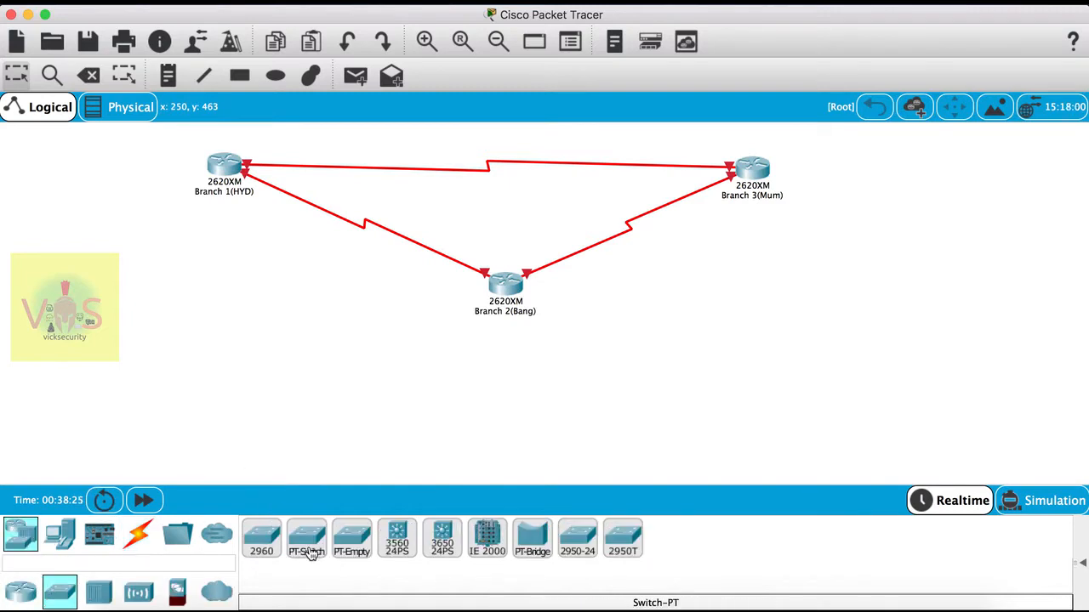
{"action": "left_click_drag", "start_coordinate": [311, 553], "coordinate": [217, 281]}
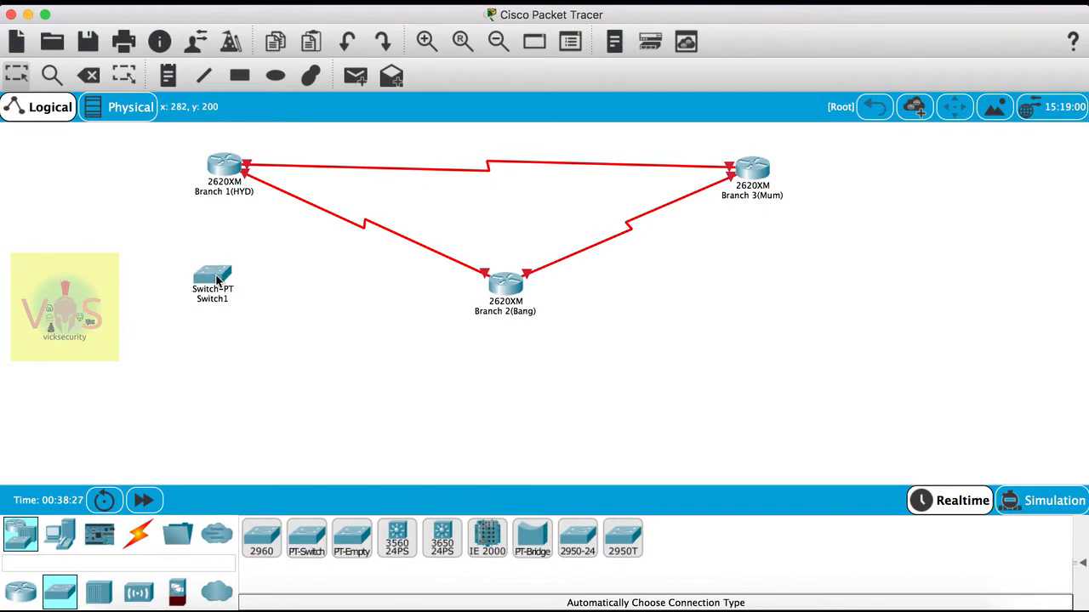
{"action": "left_click", "coordinate": [217, 280]}
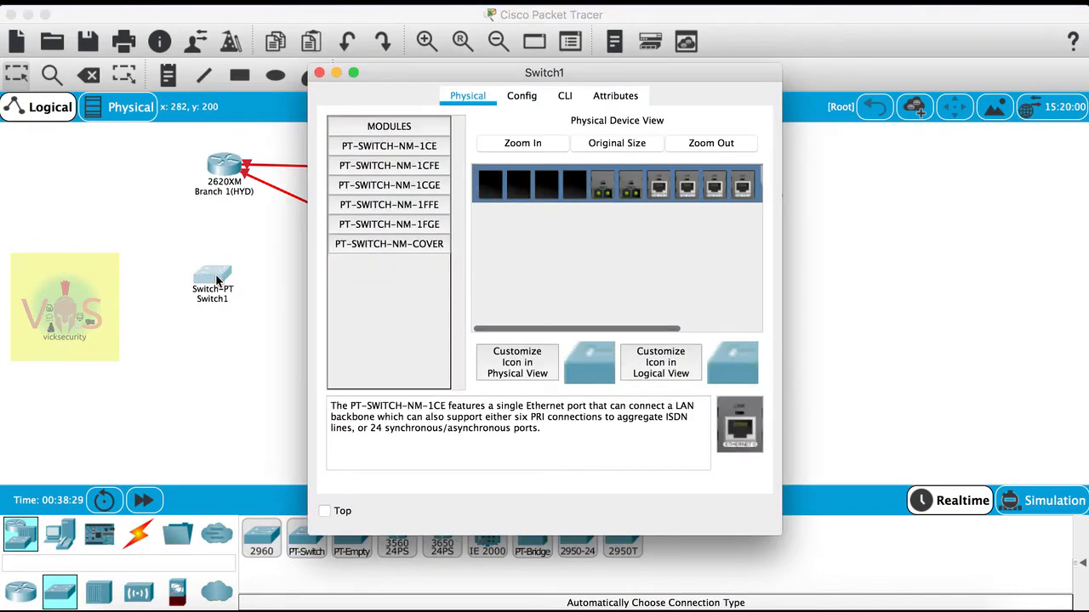
{"action": "left_click", "coordinate": [319, 72]}
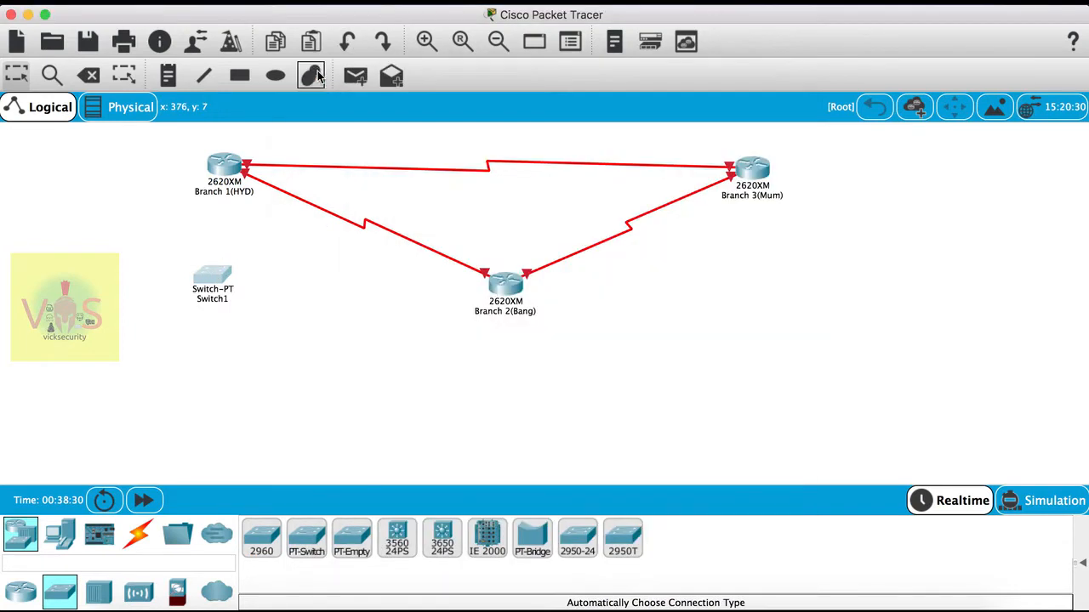
Duplicate the switch twice, place the copies below Branch 2(Bang) and Branch 3(Mum), and lower the original slightly
{"action": "left_click", "coordinate": [227, 279], "text": "super"}
{"action": "left_click_drag", "start_coordinate": [213, 241], "coordinate": [765, 297]}
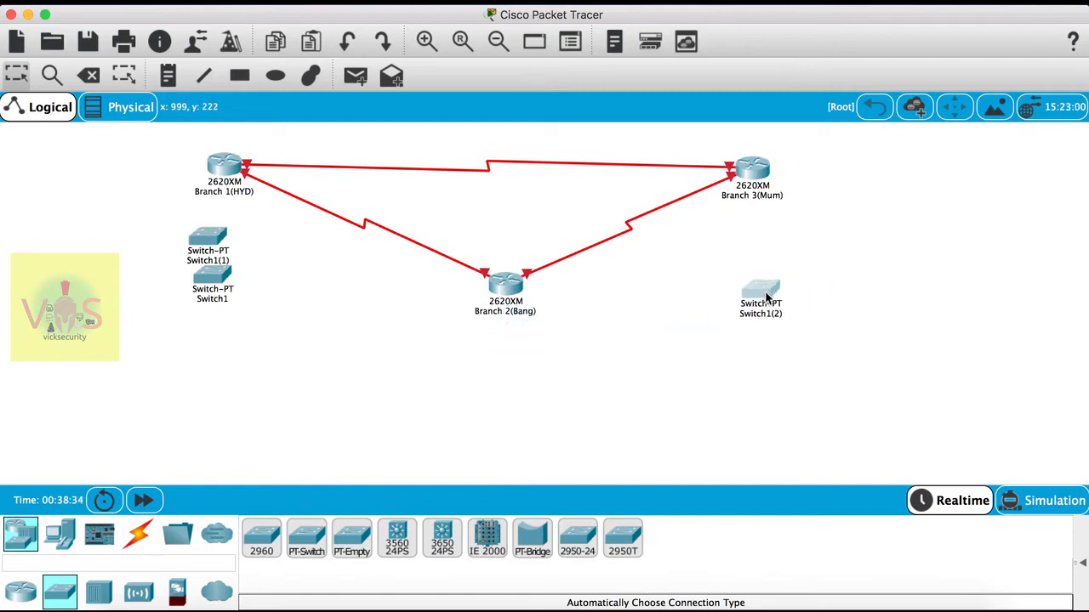
{"action": "left_click_drag", "start_coordinate": [221, 244], "coordinate": [509, 372]}
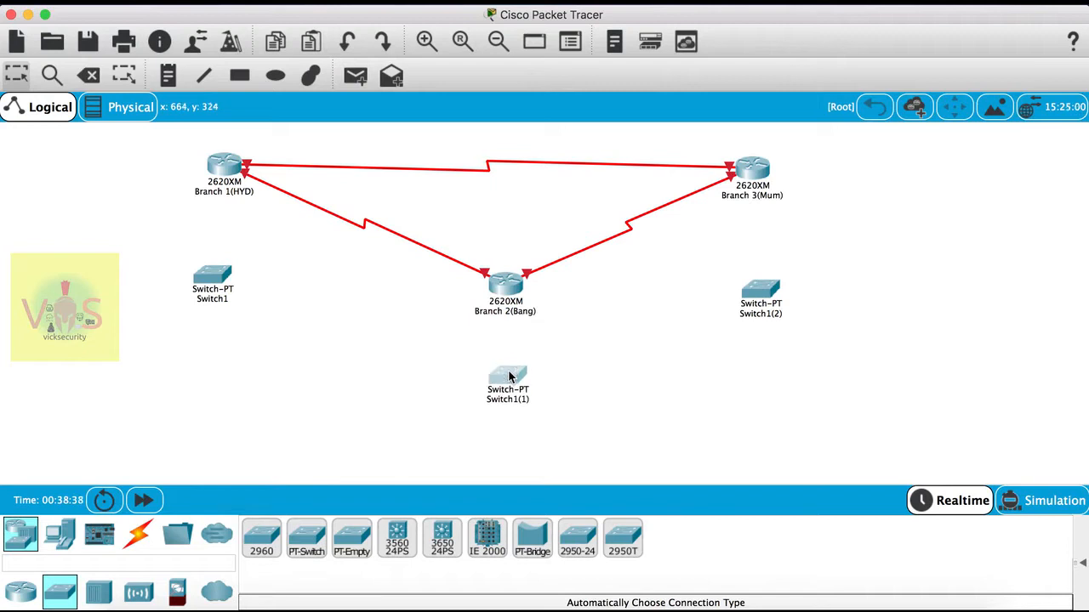
{"action": "left_click_drag", "start_coordinate": [213, 274], "coordinate": [215, 294]}
Place a PC below and to the left of the Branch 1(HYD) switch
{"action": "left_click", "coordinate": [59, 534]}
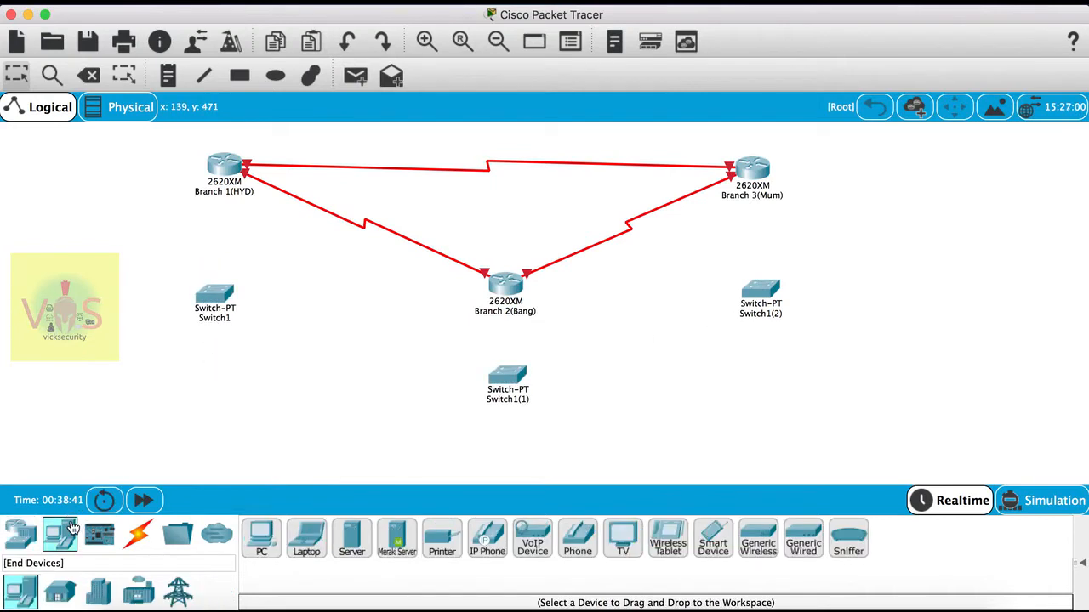
{"action": "left_click", "coordinate": [271, 544]}
{"action": "left_click", "coordinate": [138, 398]}
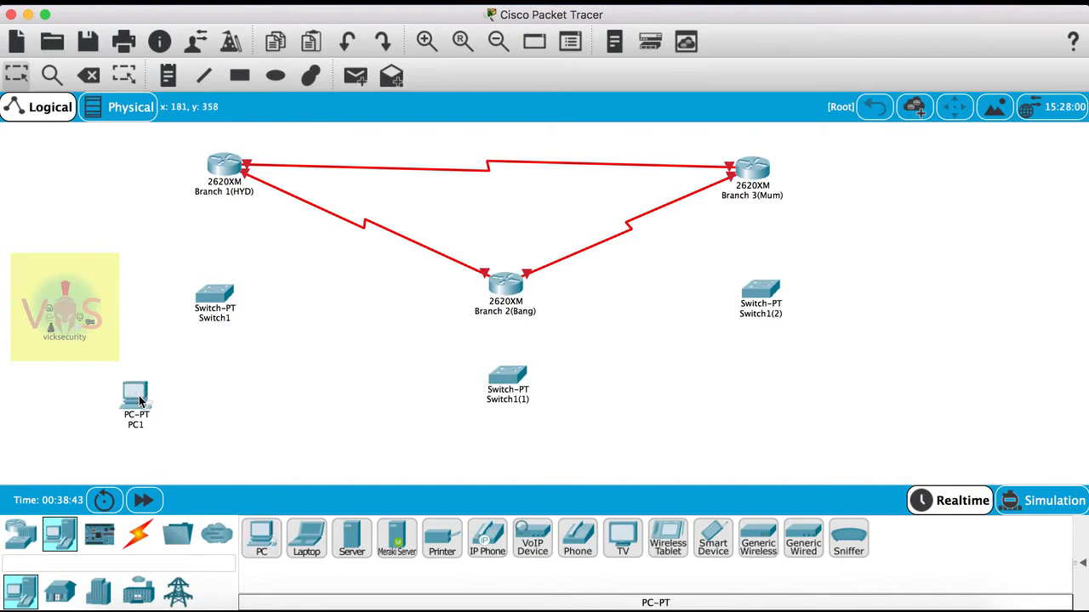
{"action": "left_click_drag", "start_coordinate": [130, 412], "coordinate": [133, 413]}
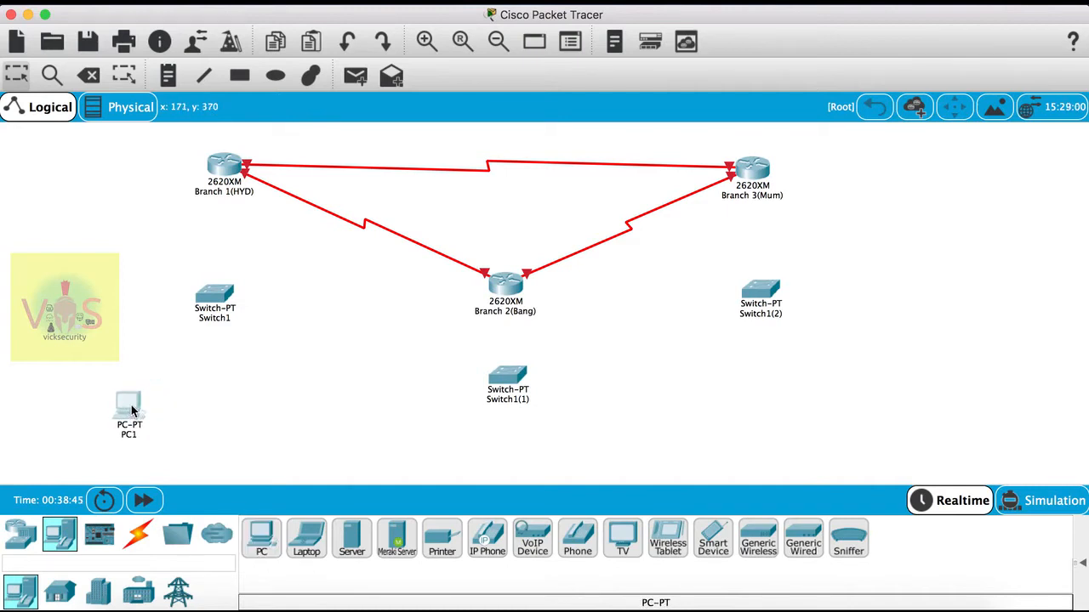
{"action": "key", "text": "super+v"}
{"action": "left_click_drag", "start_coordinate": [125, 382], "coordinate": [182, 417]}
{"action": "left_click_drag", "start_coordinate": [127, 376], "coordinate": [198, 419]}
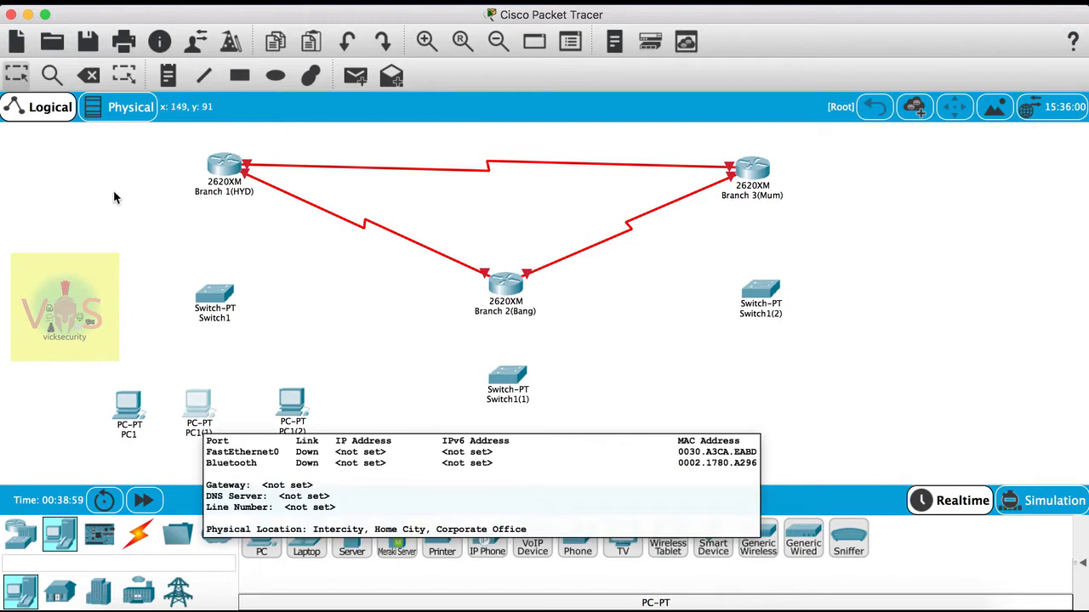
{"action": "key", "text": "Delete"}
{"action": "left_click", "coordinate": [544, 328]}
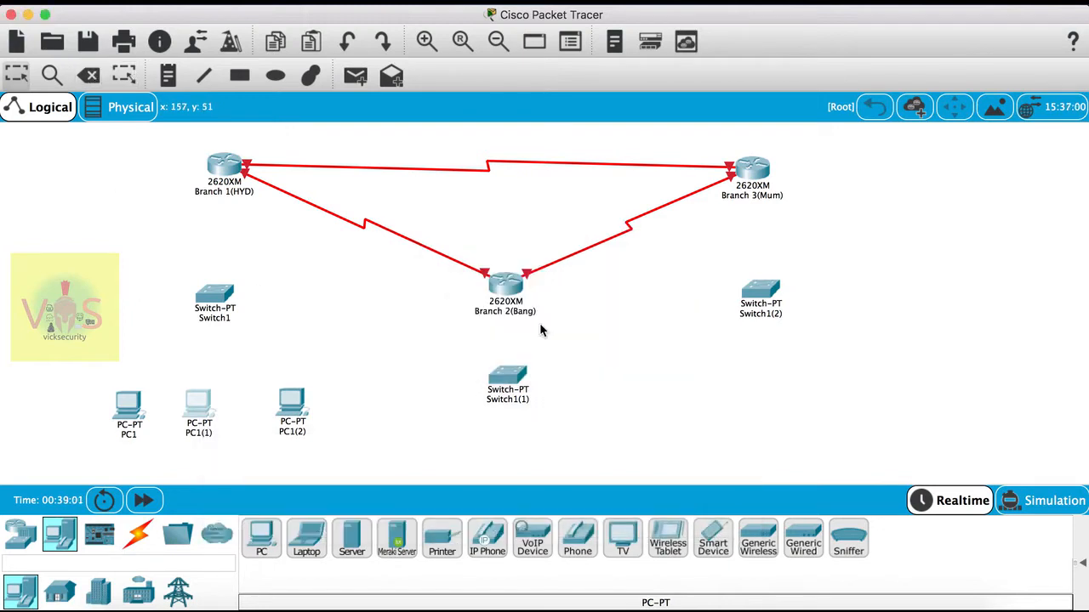
{"action": "left_click", "coordinate": [197, 408]}
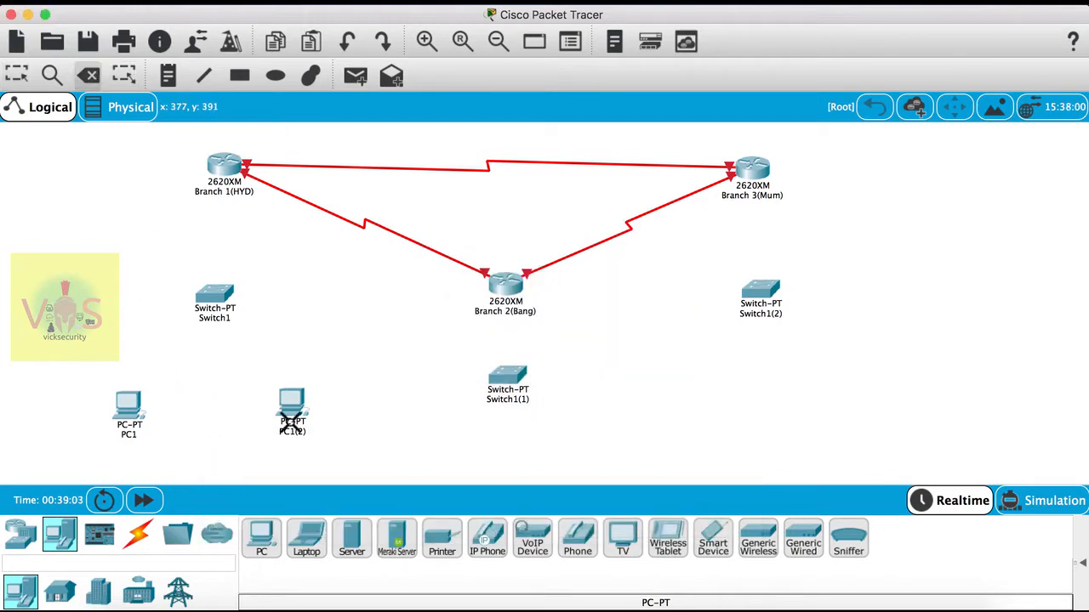
{"action": "left_click", "coordinate": [291, 410]}
{"action": "left_click", "coordinate": [14, 74]}
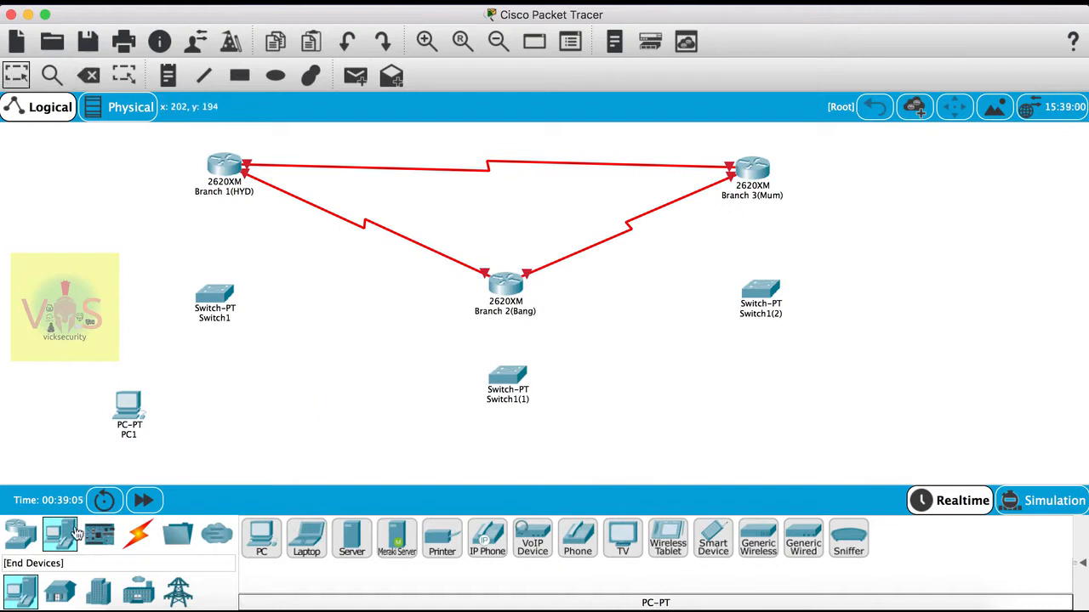
Place two more PCs in a row beside PC1, below the Branch 1(HYD) switch
{"action": "left_click_drag", "start_coordinate": [57, 536], "coordinate": [202, 441]}
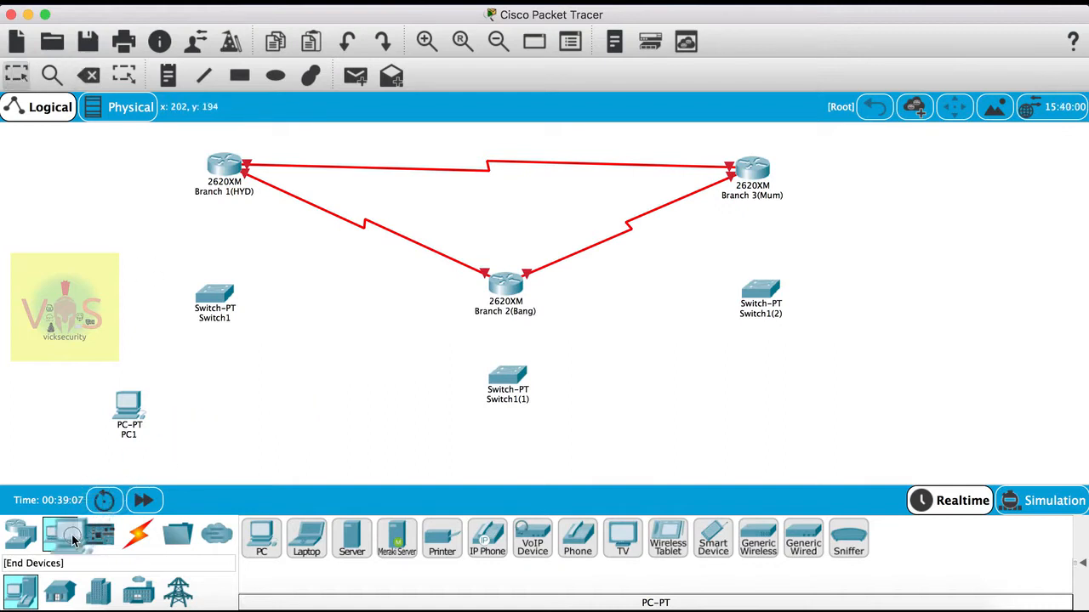
{"action": "left_click", "coordinate": [219, 404]}
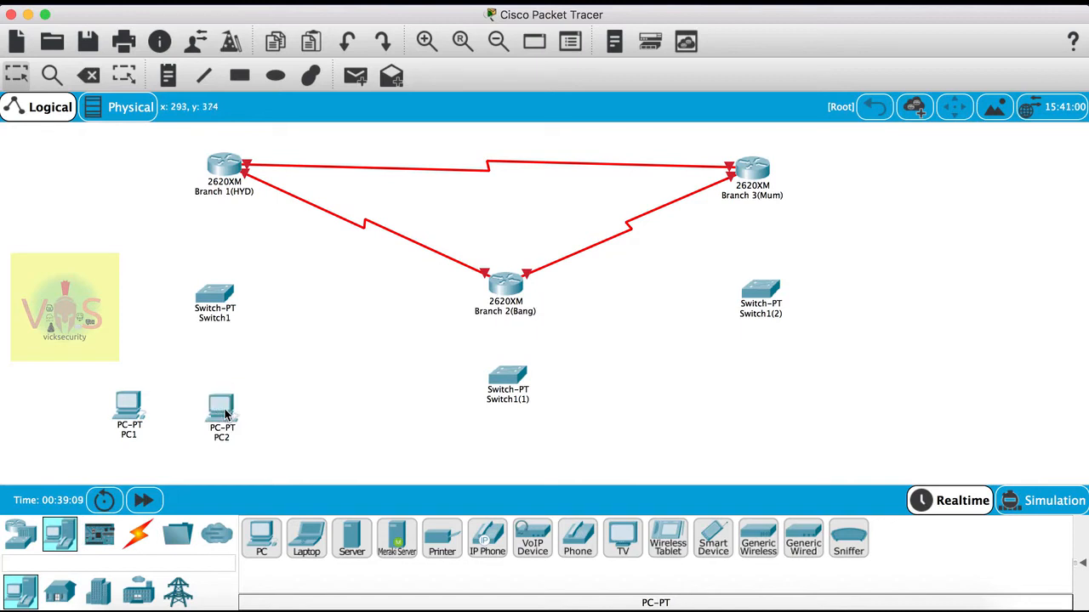
{"action": "left_click_drag", "start_coordinate": [219, 407], "coordinate": [192, 413]}
{"action": "left_click", "coordinate": [257, 545]}
Duplicate the row of three PCs twice and place the copies below the Branch 2(Bang) and Branch 3(Mum) switches
{"action": "left_click_drag", "start_coordinate": [248, 415], "coordinate": [88, 417]}
{"action": "left_click", "coordinate": [280, 418]}
{"action": "key", "text": "ctrl+c"}
{"action": "key", "text": "ctrl+v"}
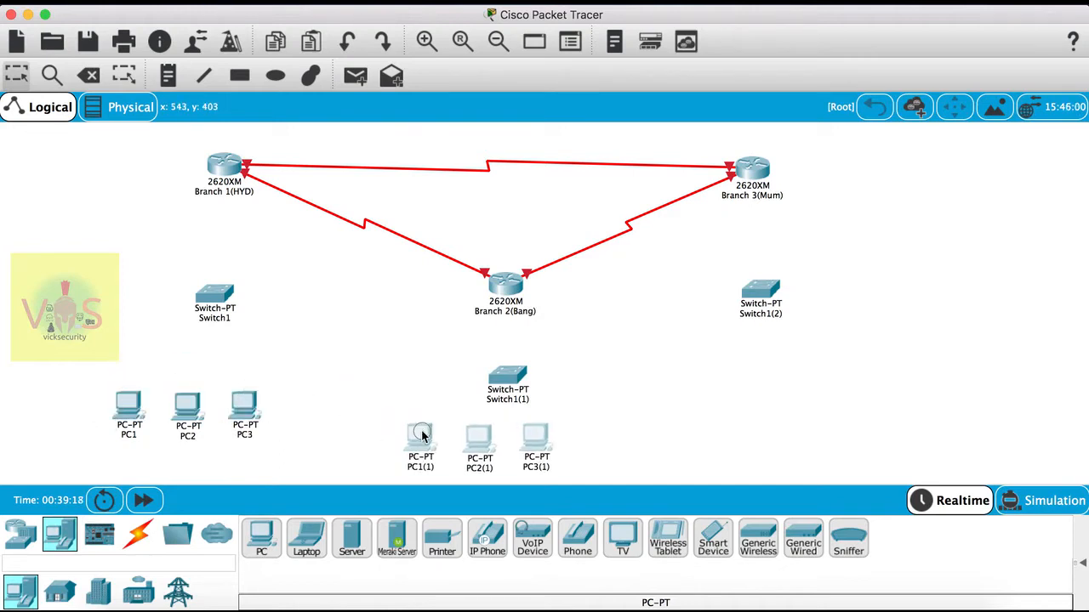
{"action": "left_click_drag", "start_coordinate": [427, 431], "coordinate": [445, 427]}
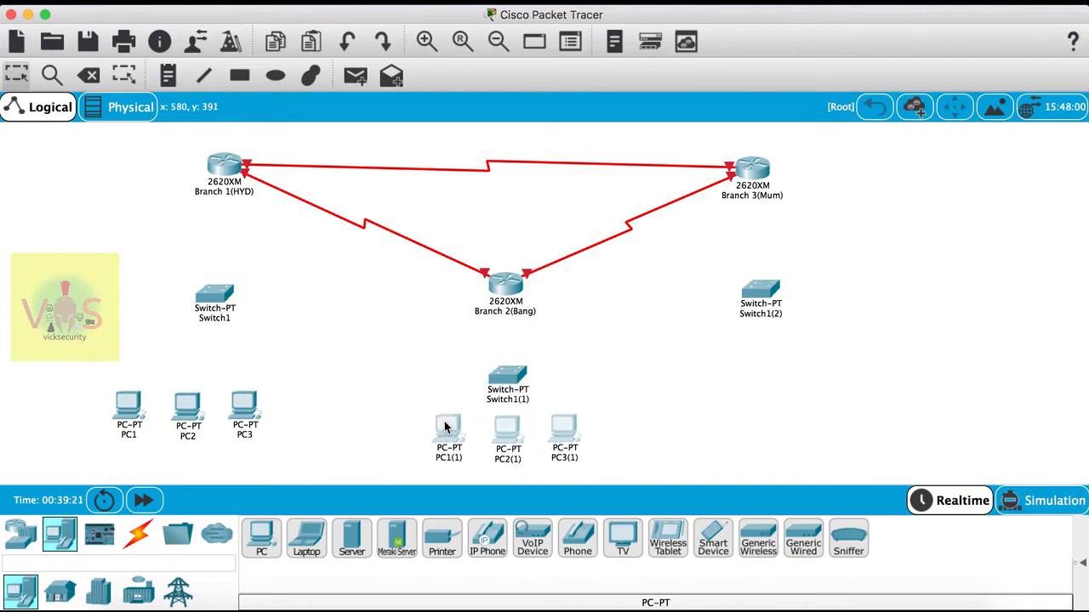
{"action": "key", "text": "super+c"}
{"action": "key", "text": "super+v"}
{"action": "mouse_move", "coordinate": [435, 386]}
{"action": "left_mouse_down"}
{"action": "mouse_move", "coordinate": [653, 388]}
{"action": "mouse_move", "coordinate": [730, 408]}
{"action": "mouse_move", "coordinate": [697, 421]}
{"action": "left_mouse_up"}
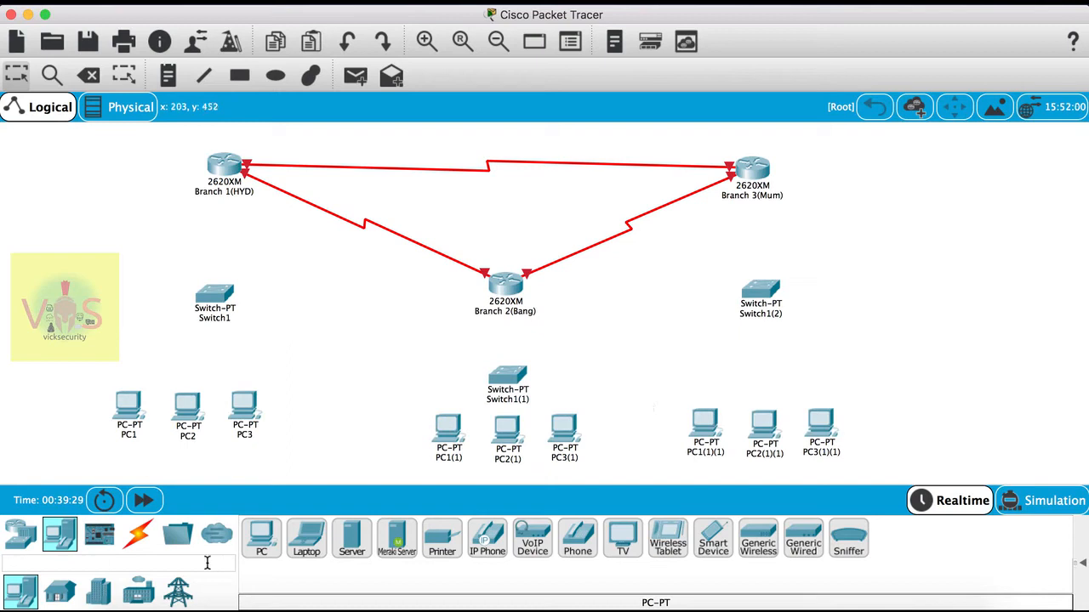
Link PC1, PC2 and PC3 to Switch1 using the automatic connection type
{"action": "left_click", "coordinate": [138, 534]}
{"action": "left_click", "coordinate": [261, 538]}
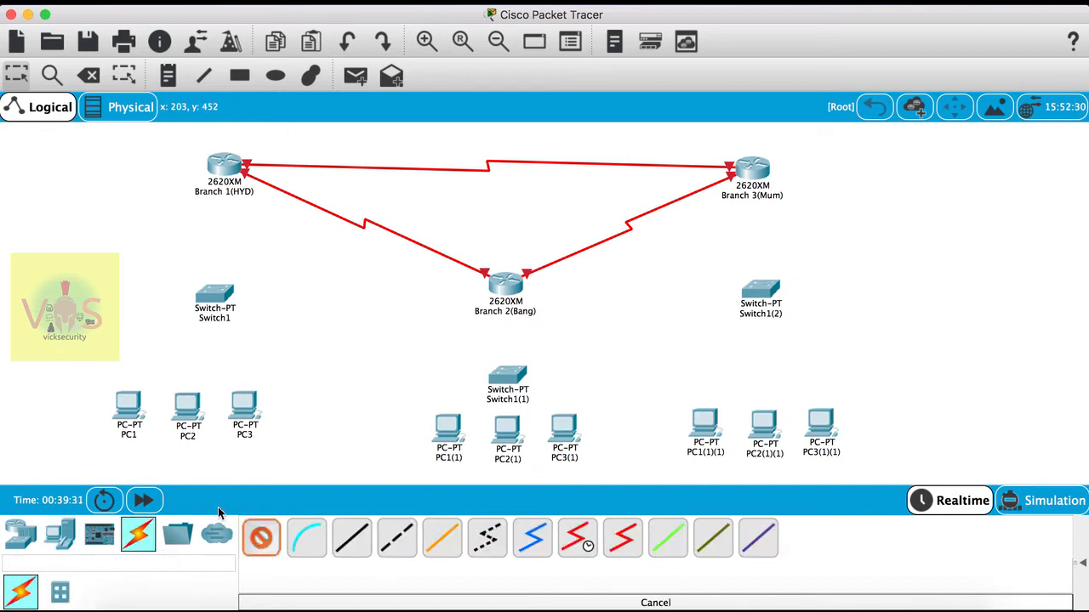
{"action": "left_click", "coordinate": [123, 413]}
{"action": "left_click", "coordinate": [213, 293]}
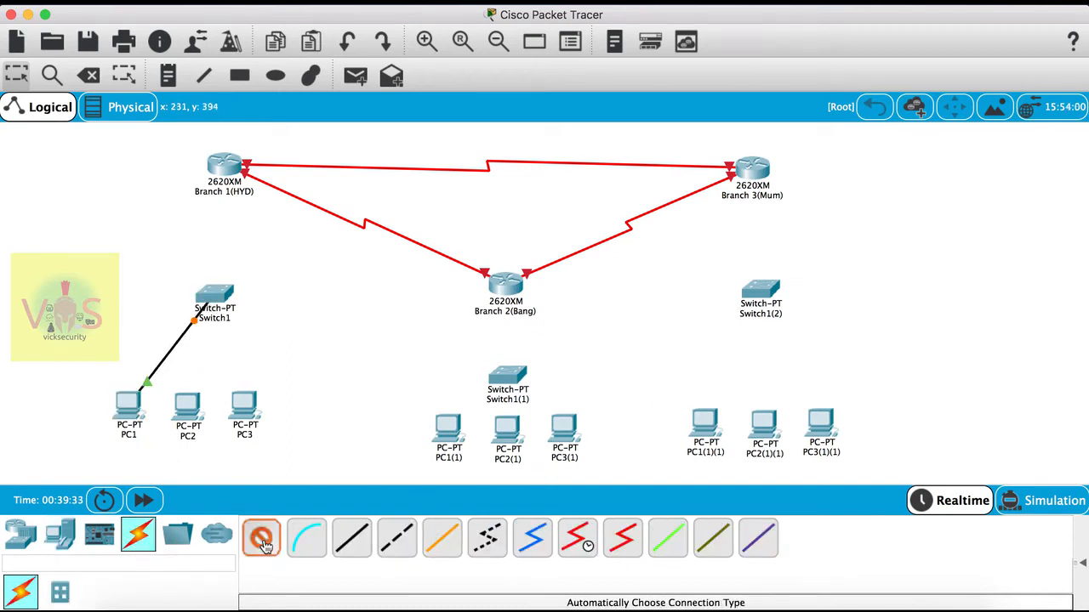
{"action": "left_click", "coordinate": [197, 417]}
{"action": "left_click", "coordinate": [213, 298]}
{"action": "left_click", "coordinate": [261, 538]}
{"action": "left_click", "coordinate": [246, 415]}
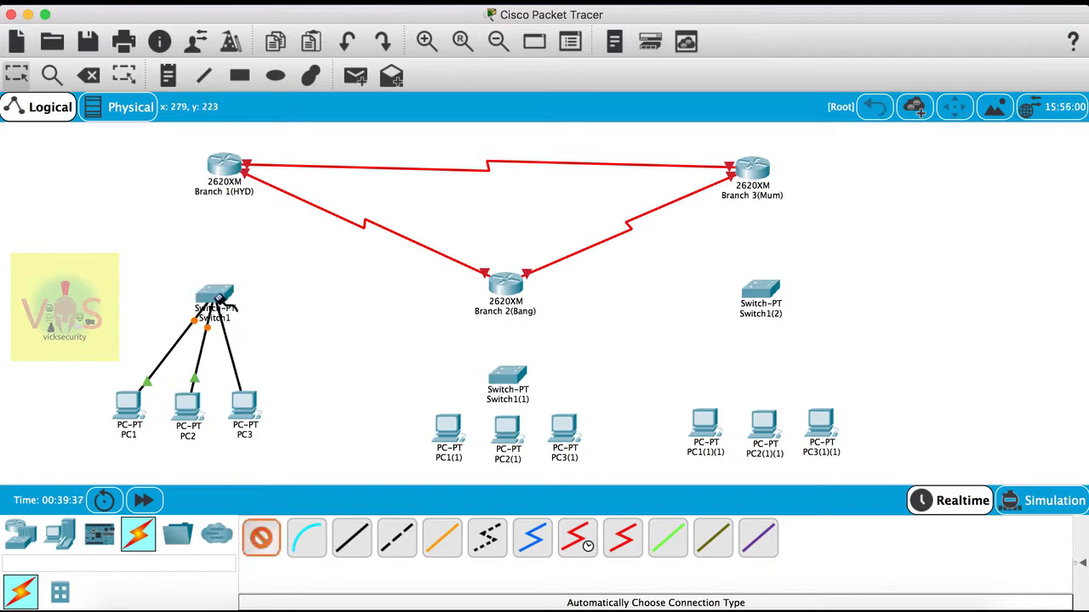
{"action": "left_click", "coordinate": [222, 306]}
Link PC1(1), PC2(1) and PC3(1) to Switch1(1) using the automatic connection type
{"action": "left_click", "coordinate": [261, 537]}
{"action": "left_click", "coordinate": [451, 429]}
{"action": "left_click", "coordinate": [509, 379]}
{"action": "left_click", "coordinate": [265, 536]}
{"action": "left_click", "coordinate": [508, 430]}
{"action": "left_click", "coordinate": [504, 383]}
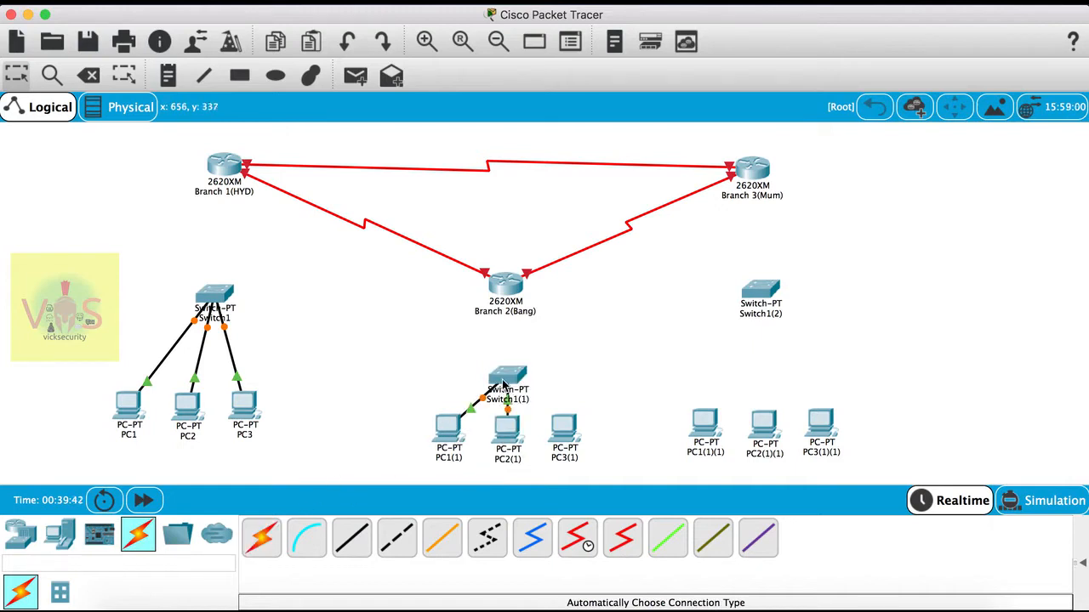
{"action": "left_click", "coordinate": [261, 538]}
{"action": "left_click", "coordinate": [568, 441]}
{"action": "left_click", "coordinate": [508, 381]}
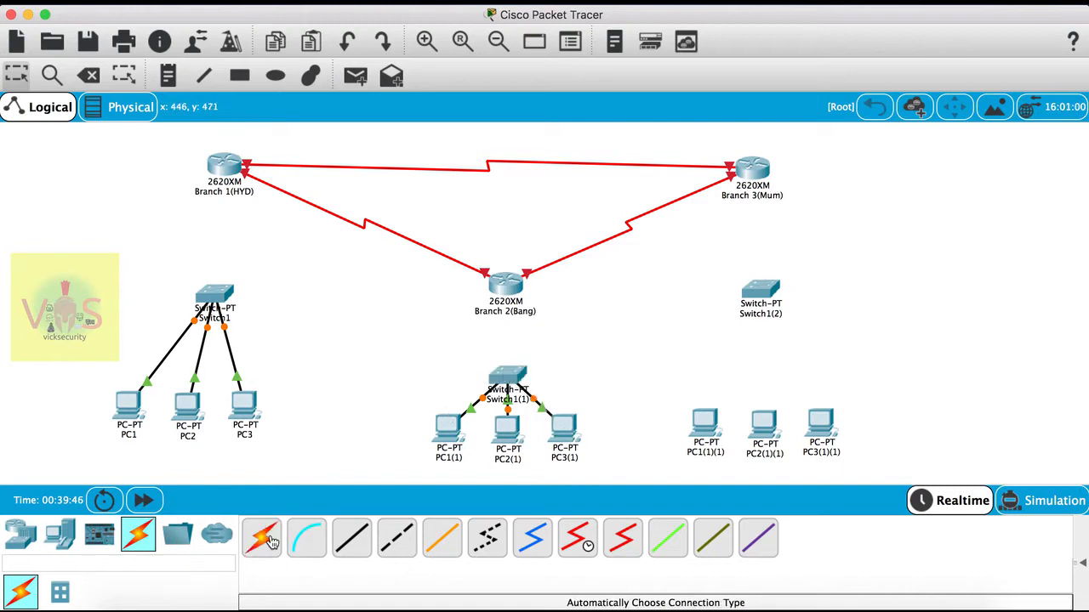
Link PC1(1)(1), PC2(1)(1) and PC3(1)(1) to Switch1(2) using the automatic connection type
{"action": "left_click", "coordinate": [265, 539]}
{"action": "left_click", "coordinate": [713, 426]}
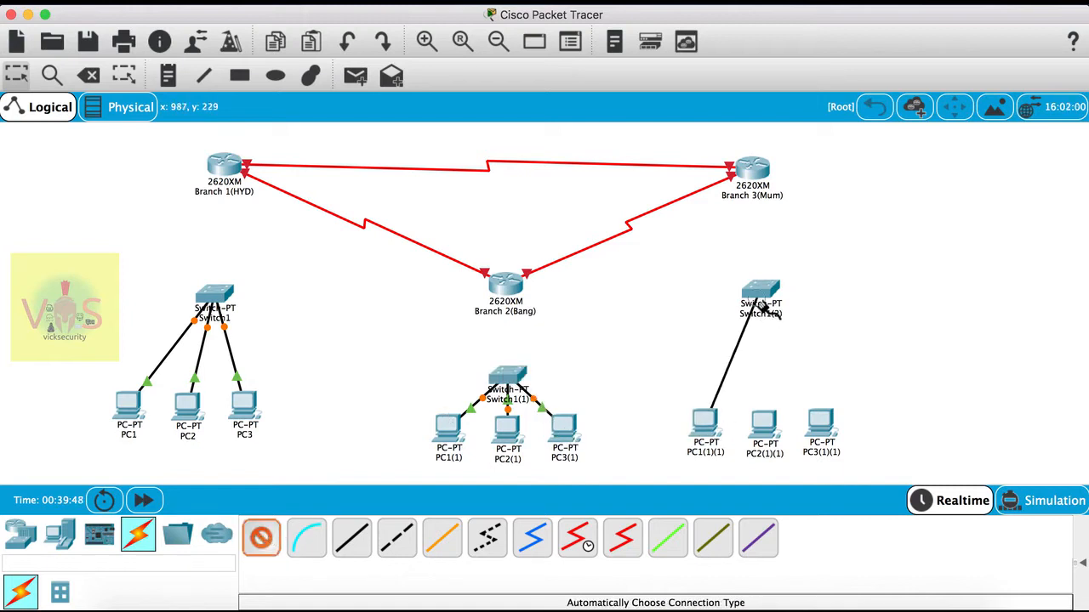
{"action": "left_click", "coordinate": [754, 294]}
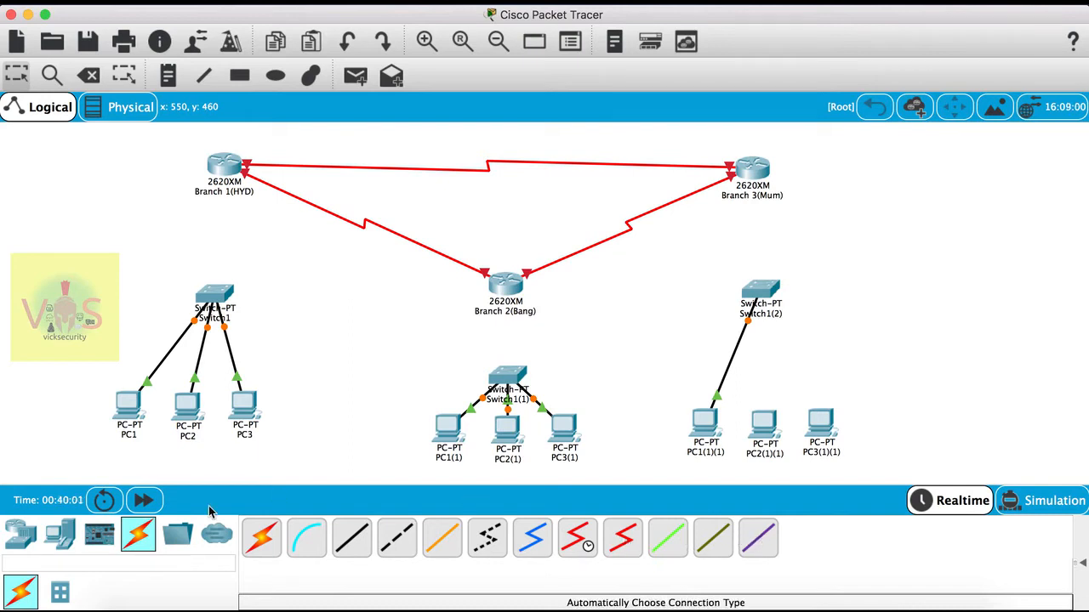
{"action": "left_click", "coordinate": [260, 548]}
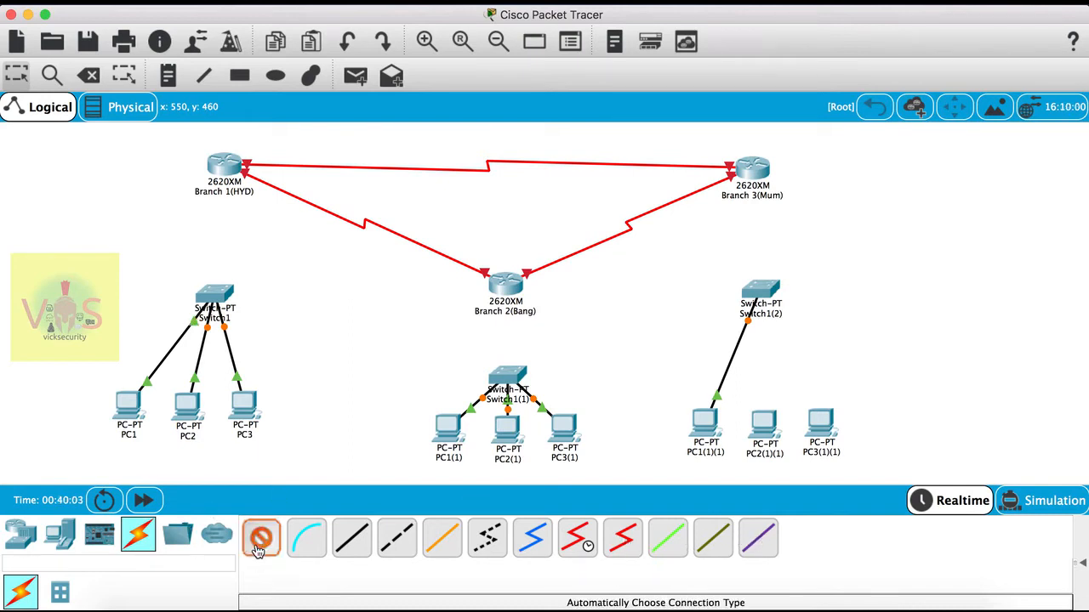
{"action": "left_click", "coordinate": [766, 423]}
{"action": "left_click", "coordinate": [759, 293]}
{"action": "left_click", "coordinate": [270, 553]}
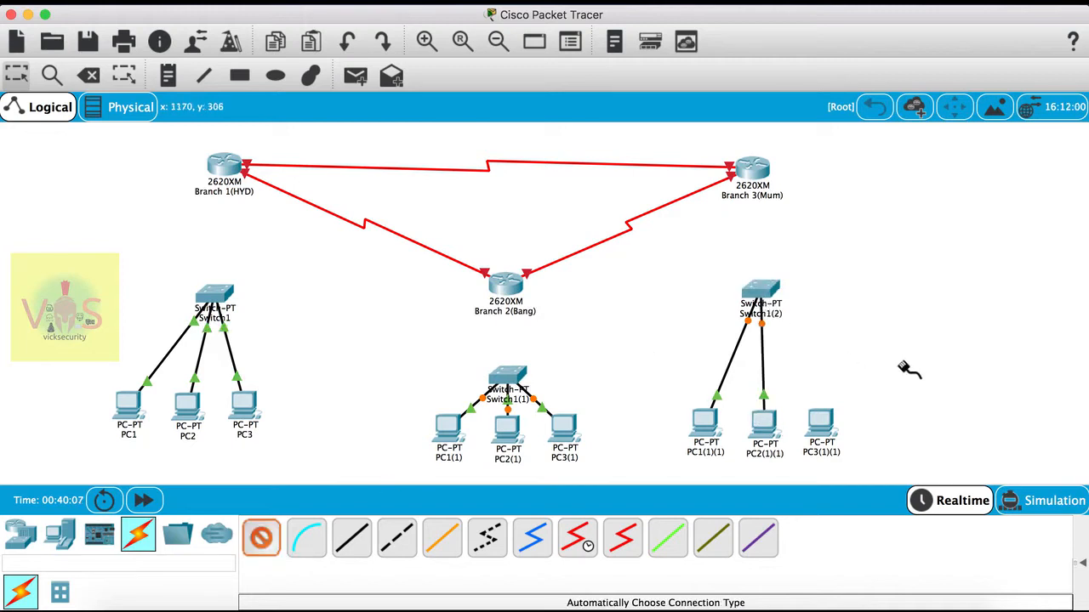
{"action": "left_click", "coordinate": [821, 425]}
{"action": "left_click", "coordinate": [774, 302]}
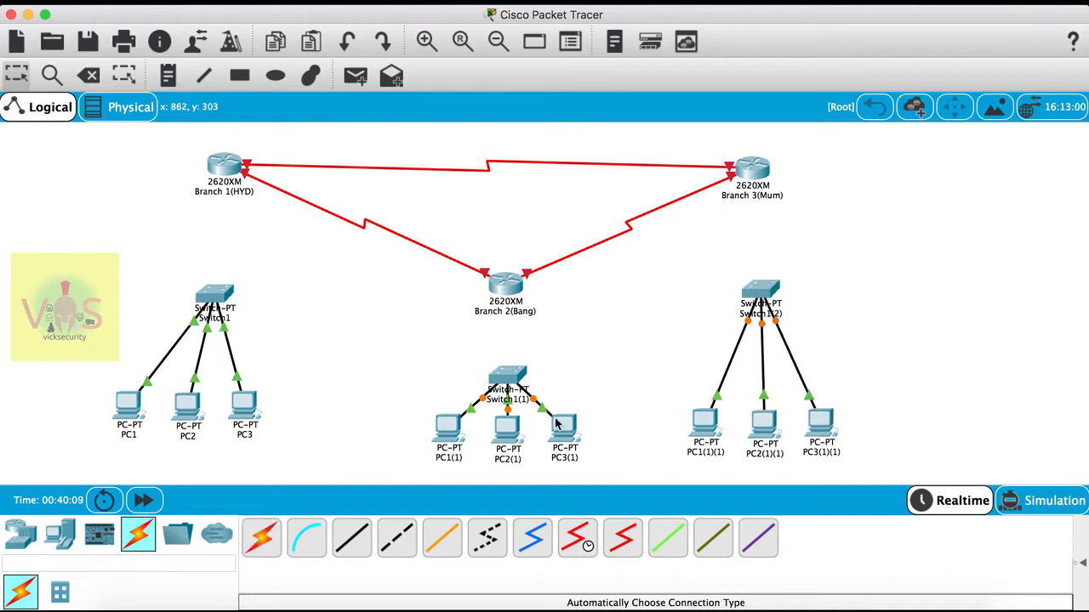
Link each of the three switches to its branch router with automatic connections, and shift the Branch 1(HYD) router slightly
{"action": "left_click", "coordinate": [262, 544]}
{"action": "left_click", "coordinate": [216, 315]}
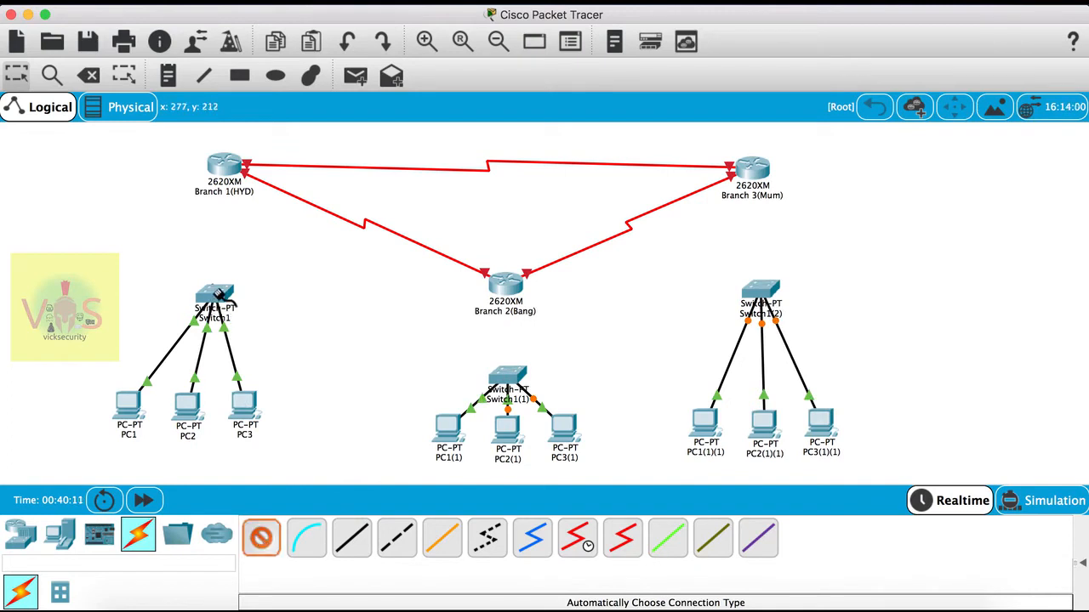
{"action": "left_click", "coordinate": [221, 168]}
{"action": "left_click", "coordinate": [261, 537]}
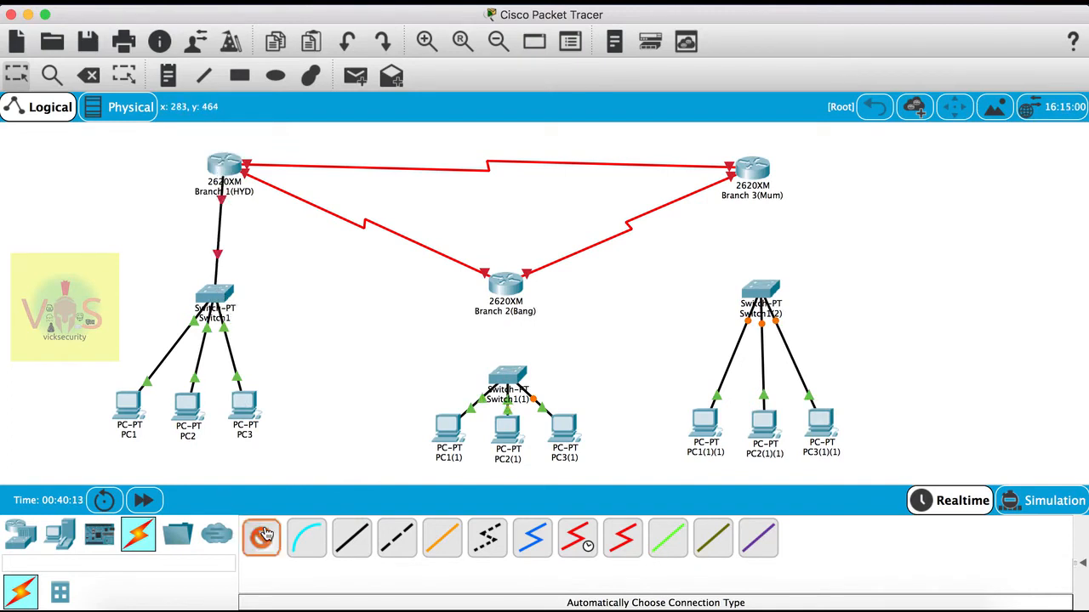
{"action": "left_click", "coordinate": [509, 376]}
{"action": "left_click", "coordinate": [509, 291]}
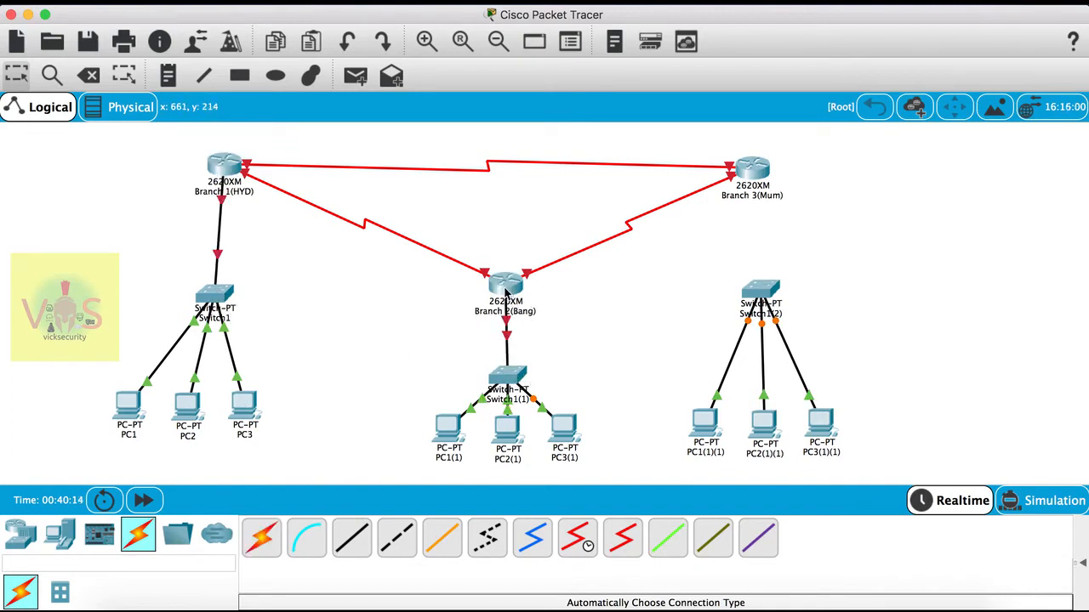
{"action": "left_click", "coordinate": [261, 538]}
{"action": "left_click", "coordinate": [762, 293]}
{"action": "left_click", "coordinate": [756, 175]}
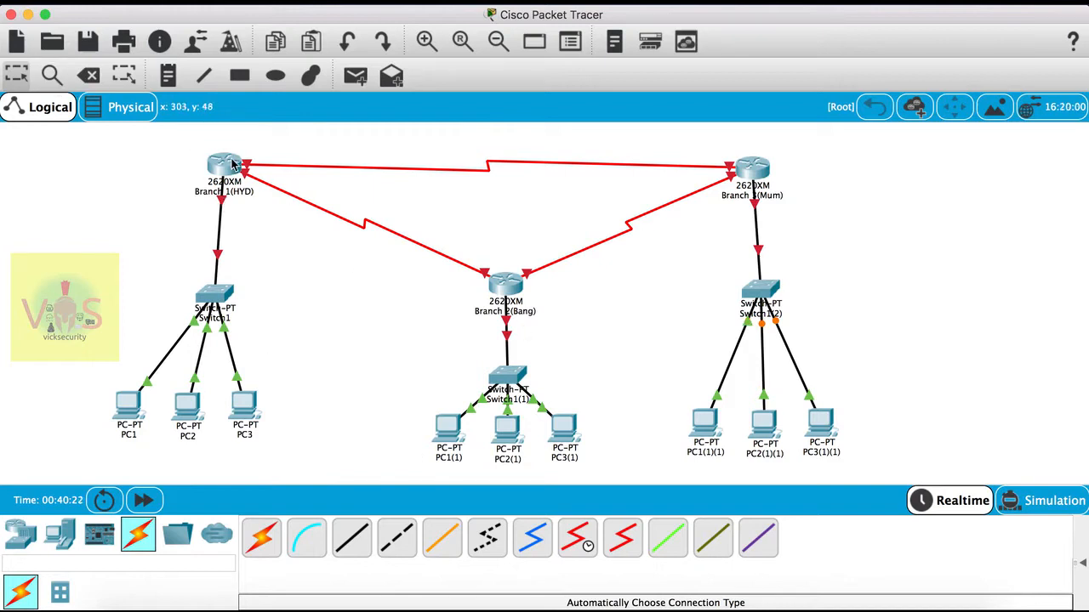
{"action": "left_click_drag", "start_coordinate": [233, 165], "coordinate": [228, 172]}
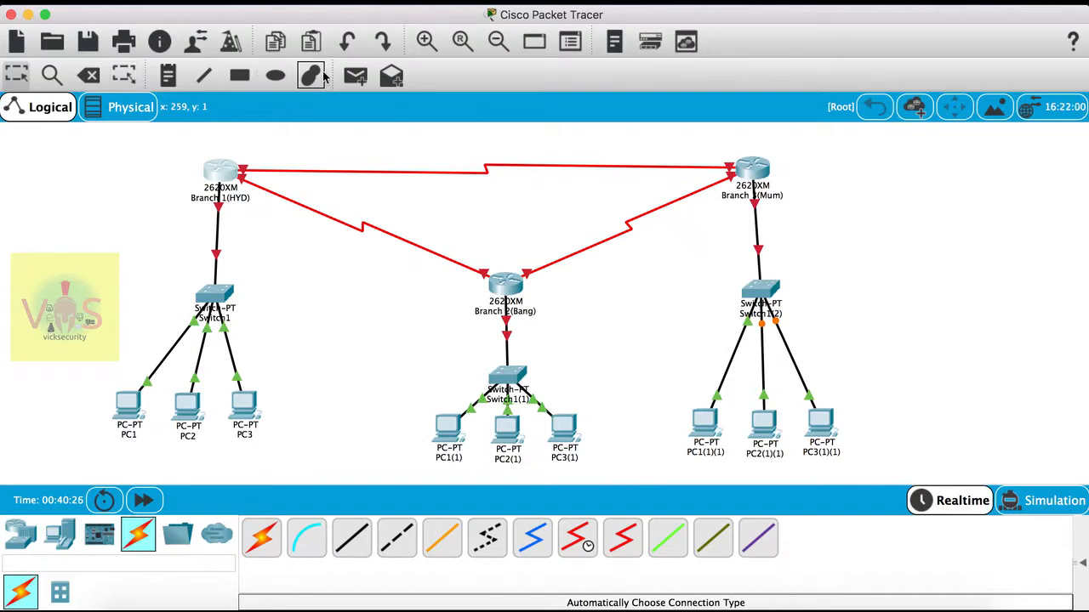
Add the note "STATIC ROUTING ON IPV4" centred above the link between Branch 1(HYD) and Branch 3(Mum)
{"action": "left_click", "coordinate": [170, 81]}
{"action": "left_click", "coordinate": [399, 141]}
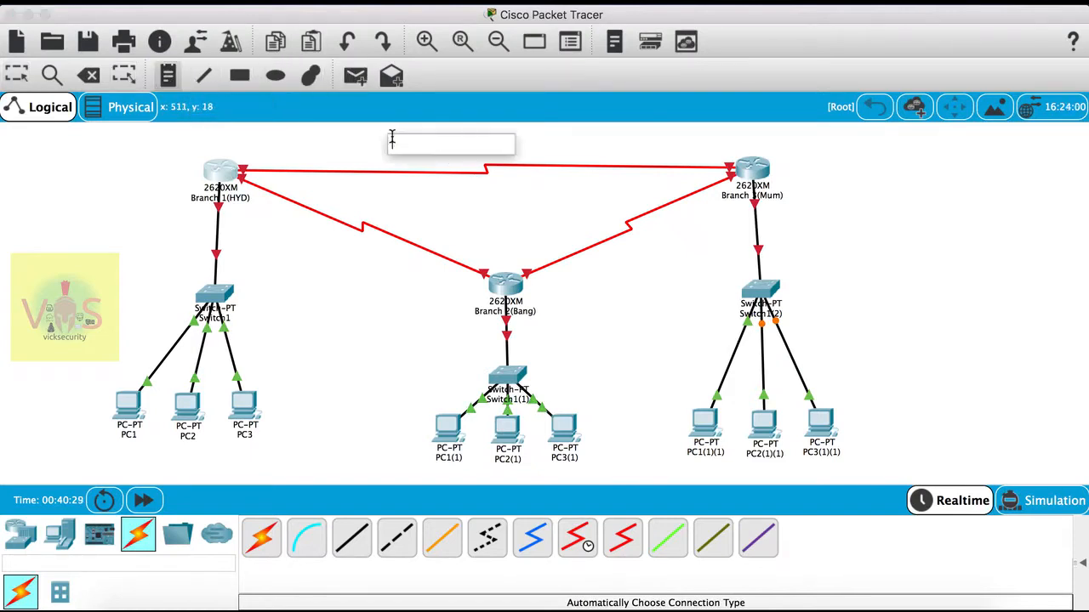
{"action": "type", "text": "S"}
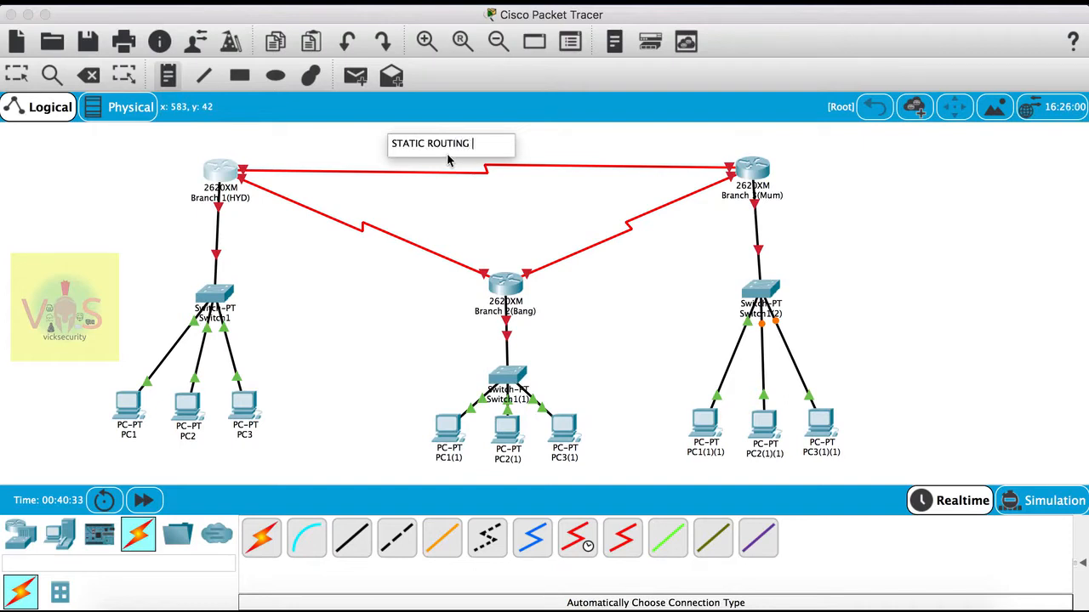
{"action": "type", "text": "TATIC ROUTING ON IPV4"}
{"action": "left_click", "coordinate": [553, 142]}
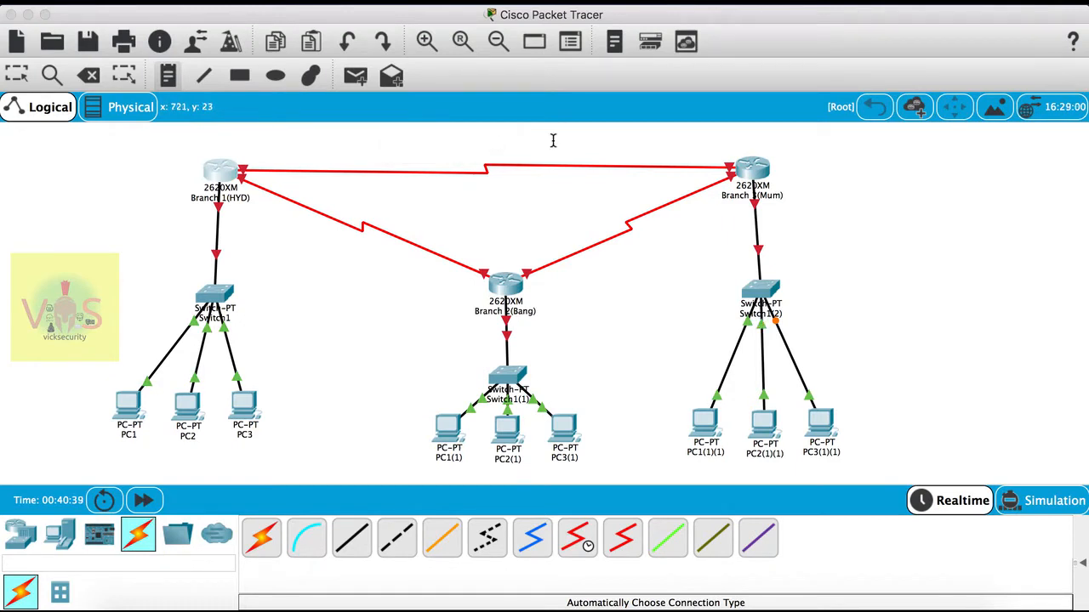
{"action": "left_click_drag", "start_coordinate": [476, 143], "coordinate": [521, 138]}
{"action": "left_click", "coordinate": [583, 142]}
{"action": "left_click", "coordinate": [167, 74]}
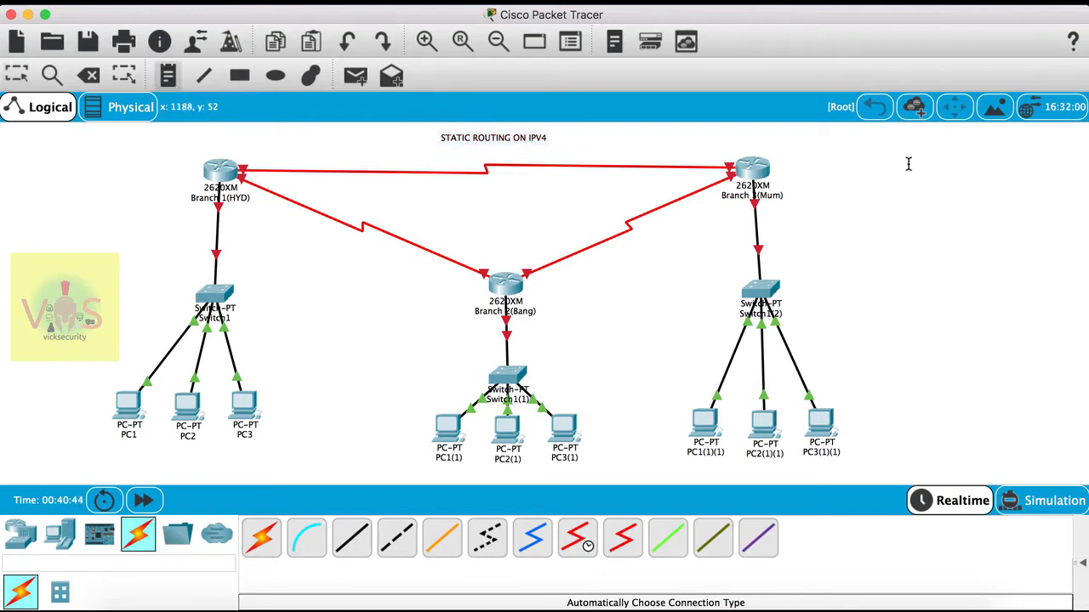
{"action": "left_click", "coordinate": [864, 160]}
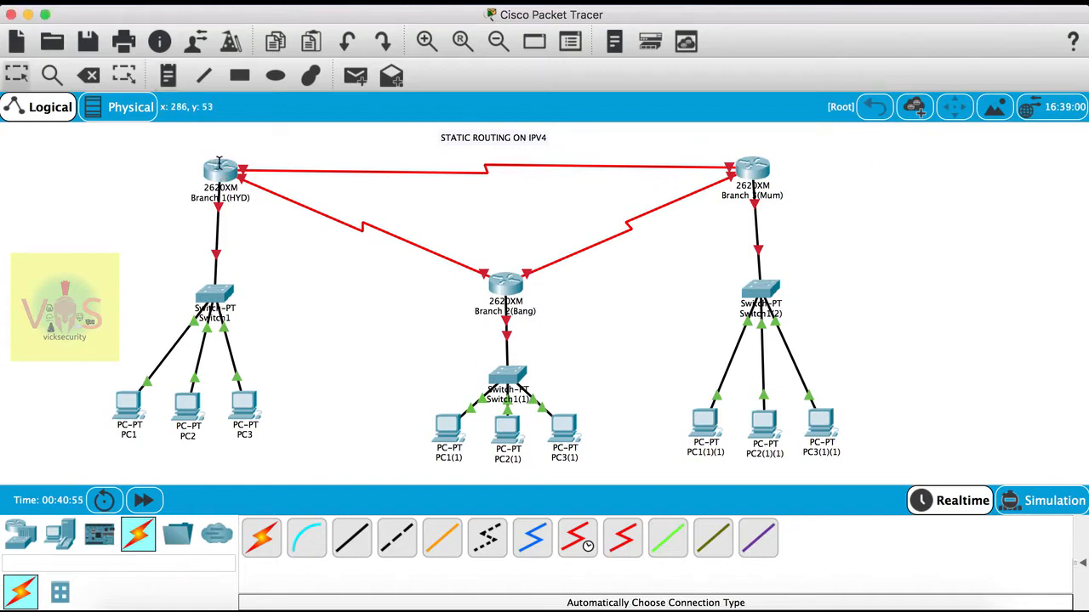
Inspect the port summaries of Branch 1(HYD) and Branch 3(Mum), plus Branch 3(Mum)'s physical modules, global settings, command line and attributes
{"action": "mouse_move", "coordinate": [219, 163]}
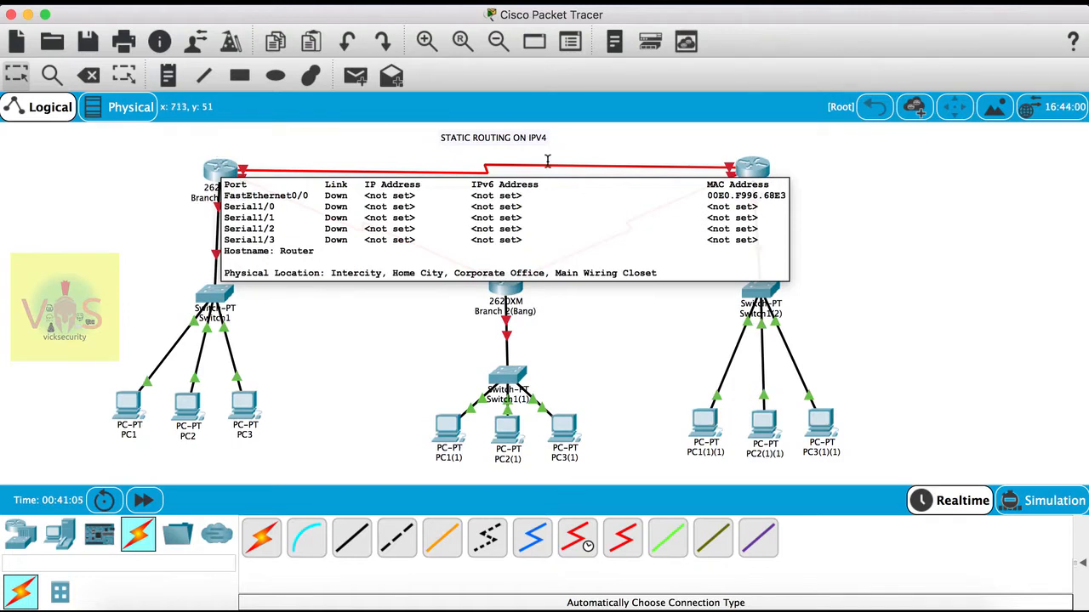
{"action": "mouse_move", "coordinate": [754, 169]}
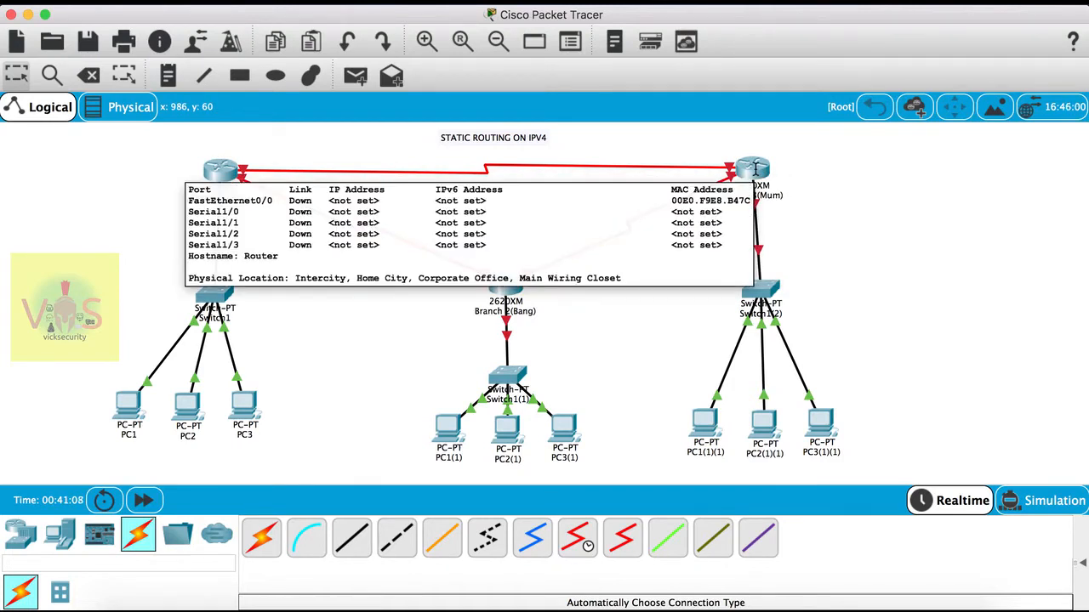
{"action": "left_click", "coordinate": [754, 169]}
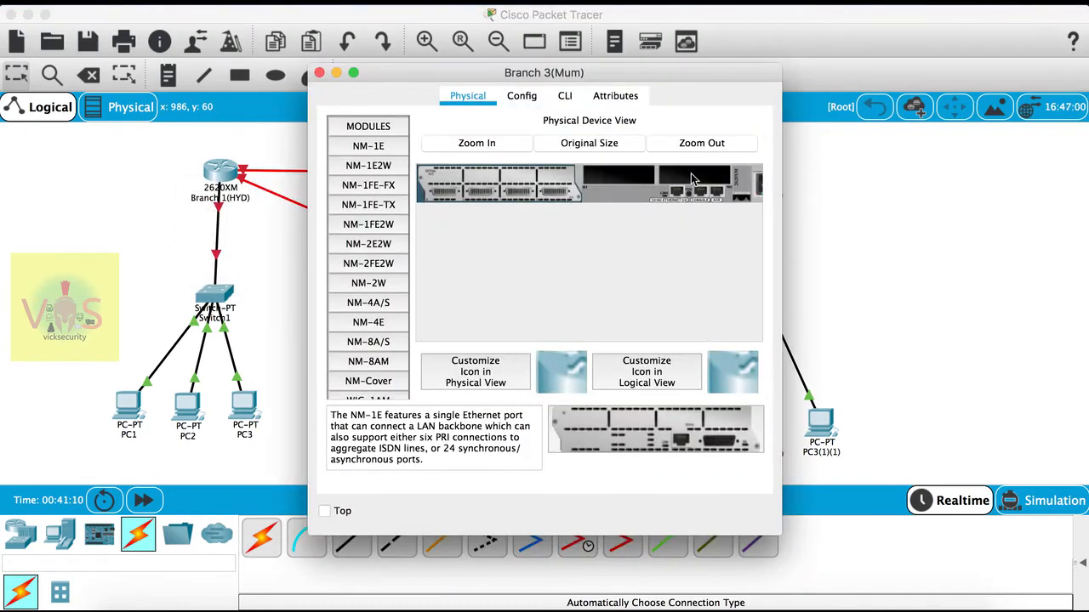
{"action": "left_click", "coordinate": [524, 98]}
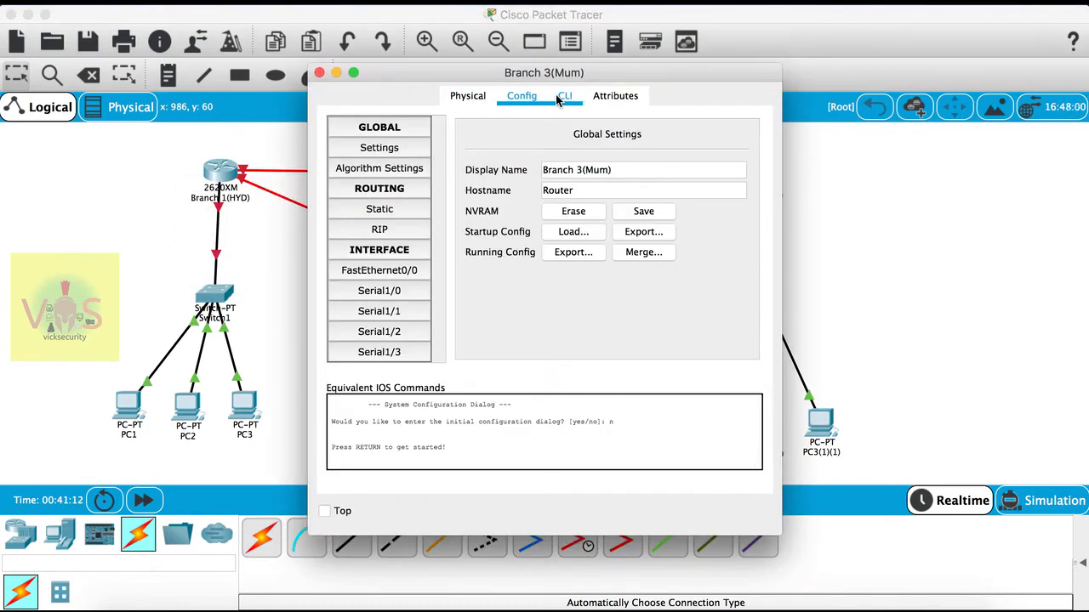
{"action": "left_click", "coordinate": [561, 97]}
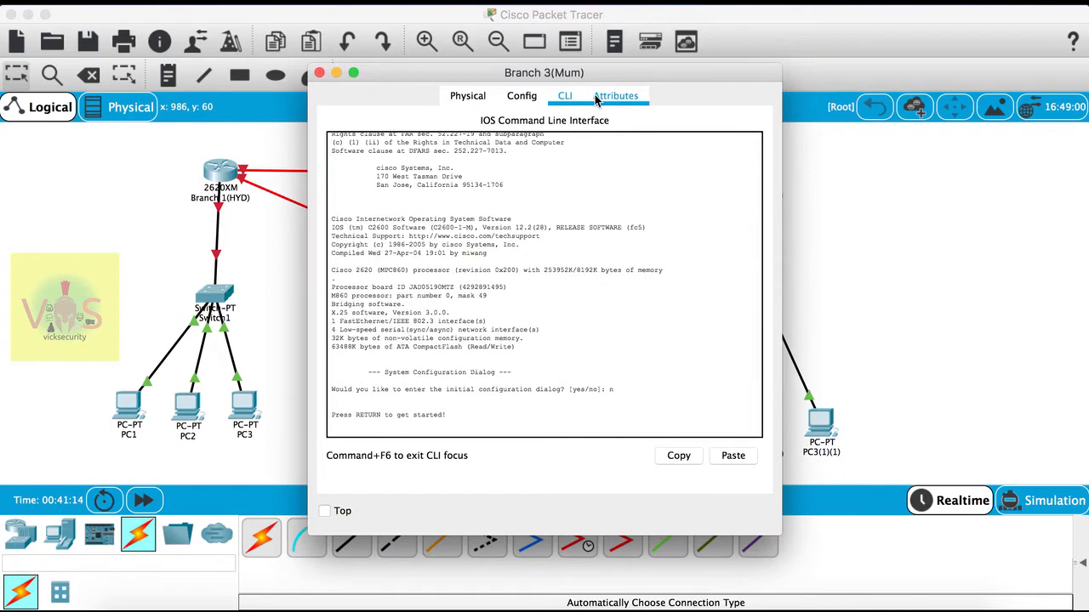
{"action": "left_click", "coordinate": [614, 96]}
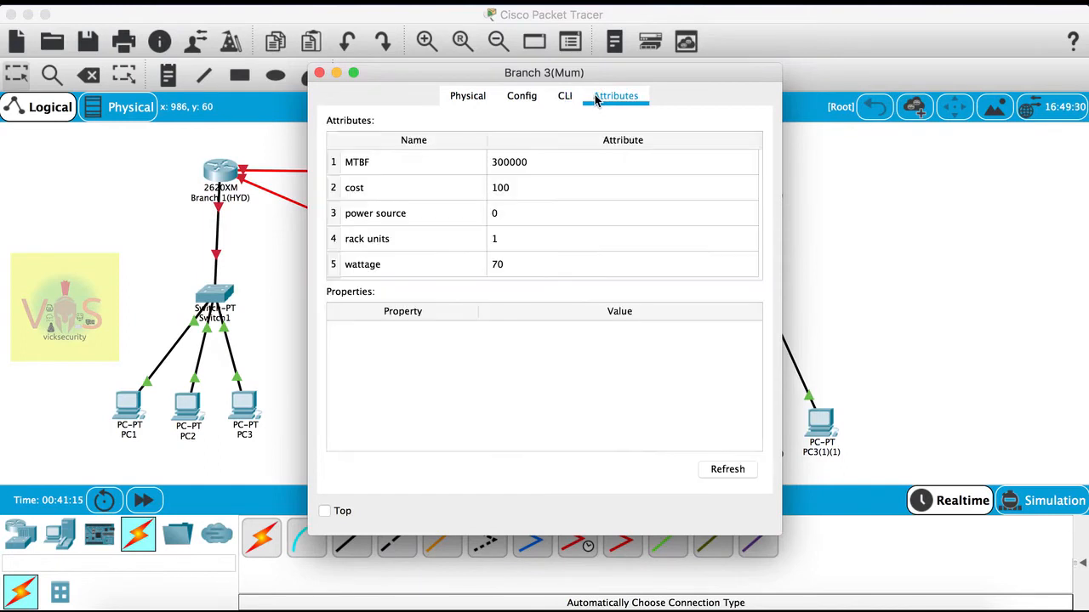
Close the Branch 3(Mum) window and place a note beside that router with the lines "Router 1" and "Serial 1/0"
{"action": "left_click", "coordinate": [319, 73]}
{"action": "left_click_drag", "start_coordinate": [224, 171], "coordinate": [224, 171]}
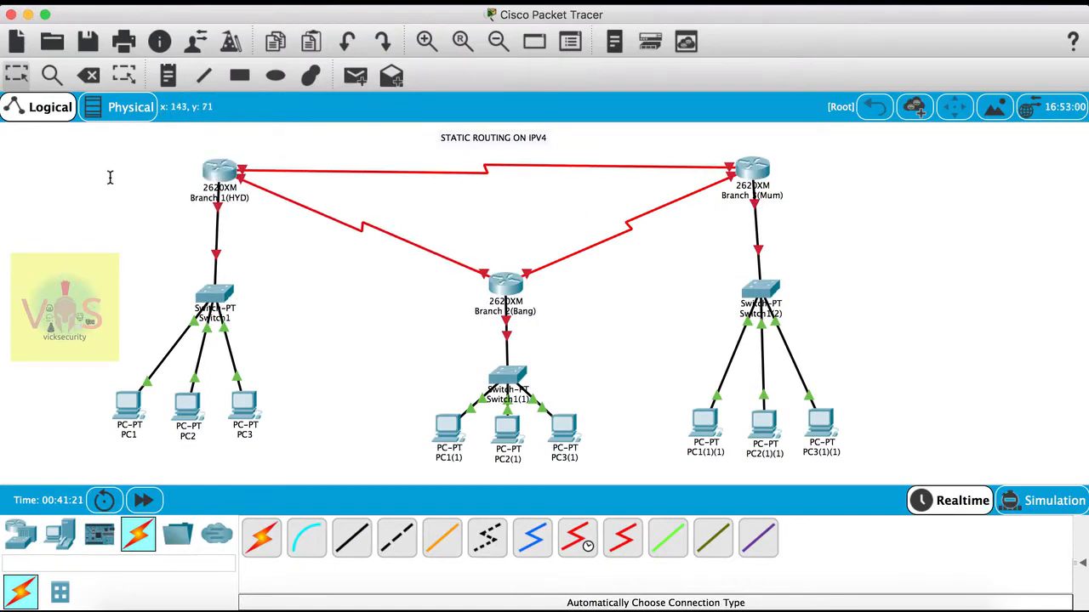
{"action": "left_click", "coordinate": [168, 76]}
{"action": "left_click", "coordinate": [869, 155]}
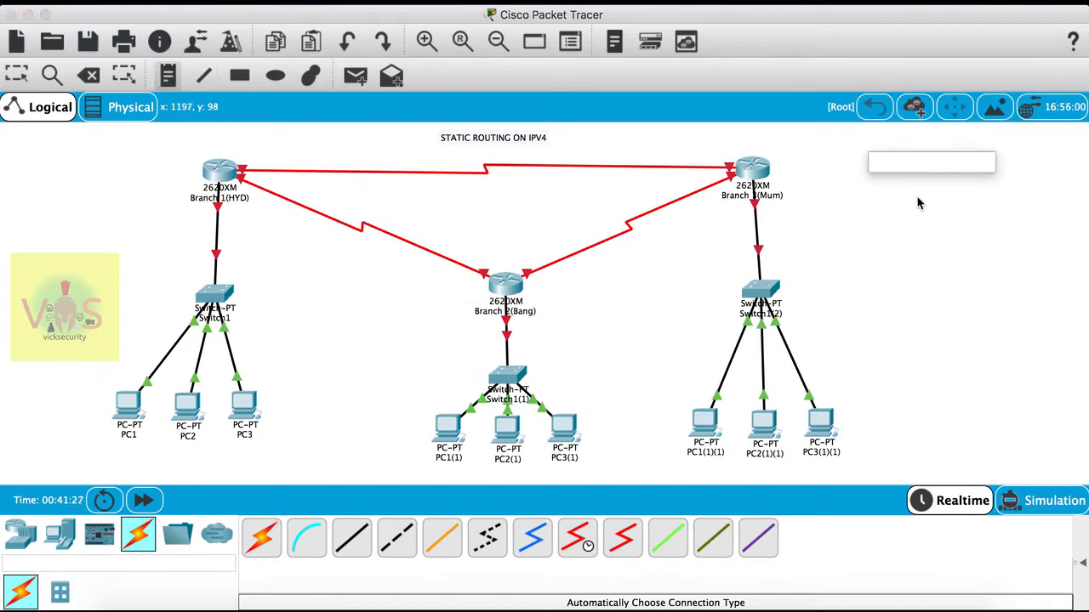
{"action": "type", "text": "Serial 1/0"}
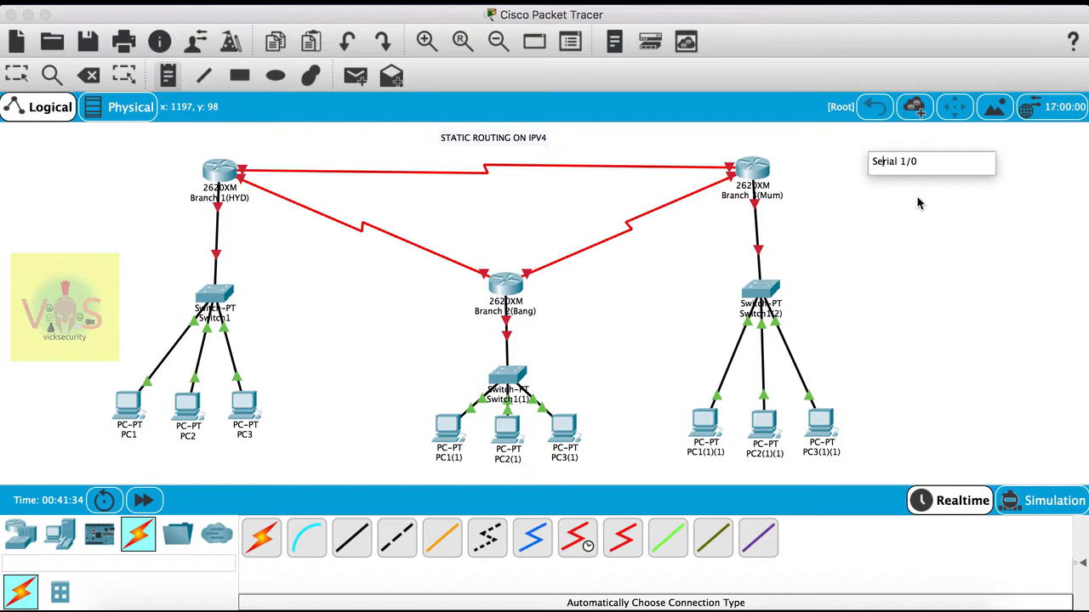
{"action": "key", "text": "Return"}
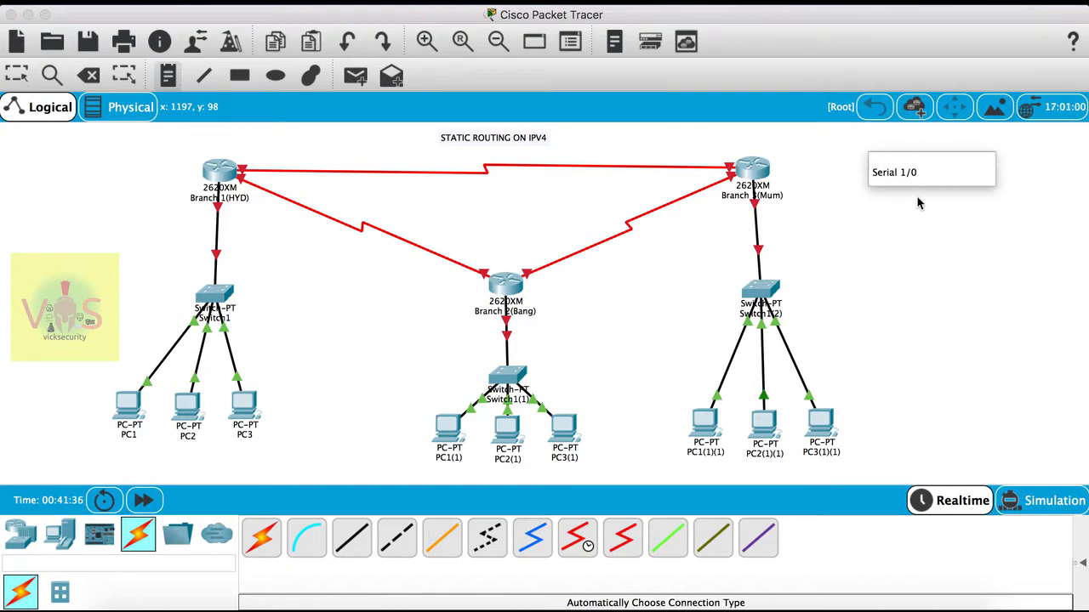
{"action": "type", "text": "Router 1"}
{"action": "key", "text": "Return"}
{"action": "key", "text": "Return"}
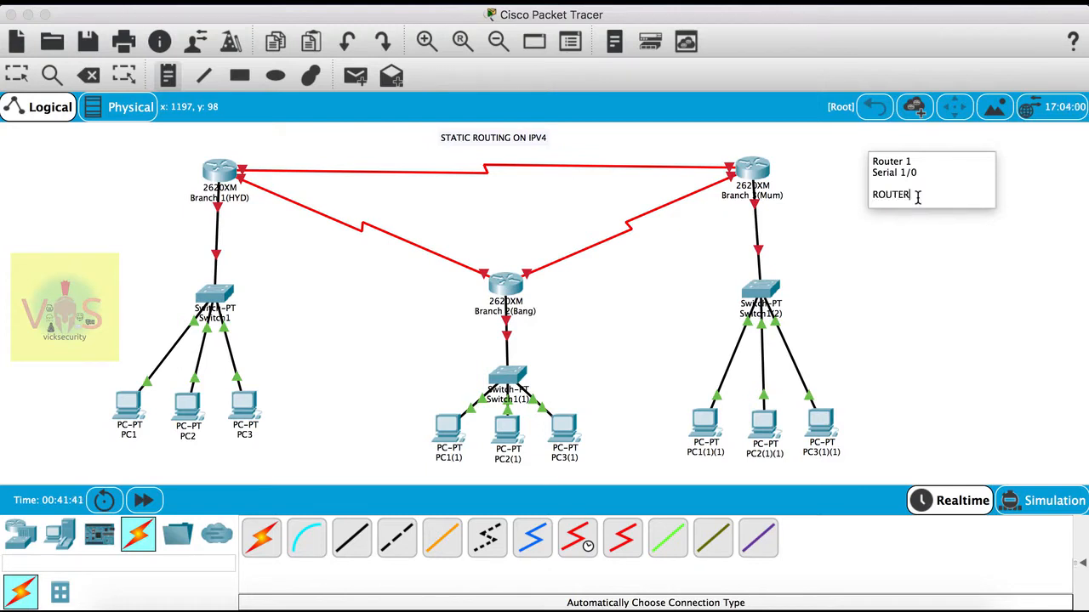
In the Router 1 note, complete "Serial 1/0: 172.168.0.1" and add the line "Serial 1/1: 172.169.0.1"
{"action": "key", "text": "BackSpace"}
{"action": "key", "text": "BackSpace"}
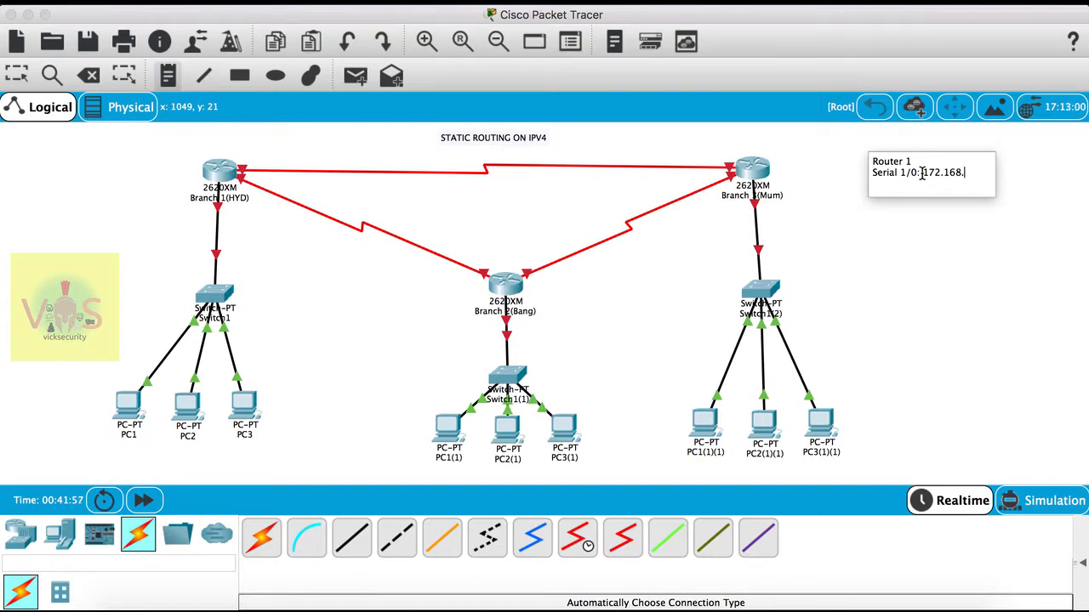
{"action": "key", "text": "BackSpace"}
{"action": "key", "text": "BackSpace"}
{"action": "key", "text": "BackSpace"}
{"action": "type", "text": "."}
{"action": "key", "text": "Return"}
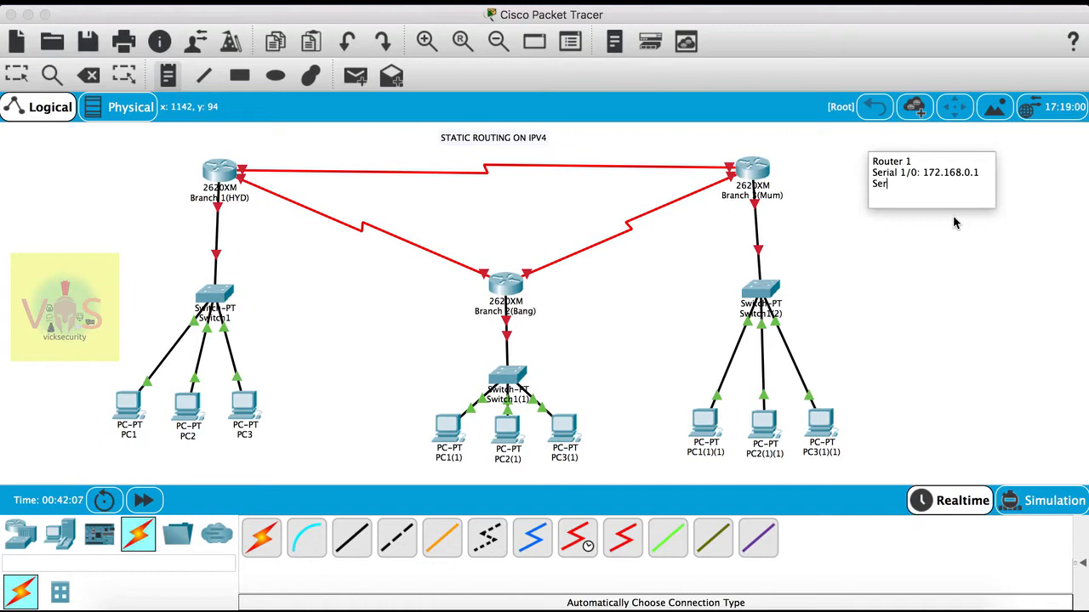
{"action": "type", "text": "Serial 1/1: 172.16"}
{"action": "type", "text": "9.0.1"}
{"action": "key", "text": "Return"}
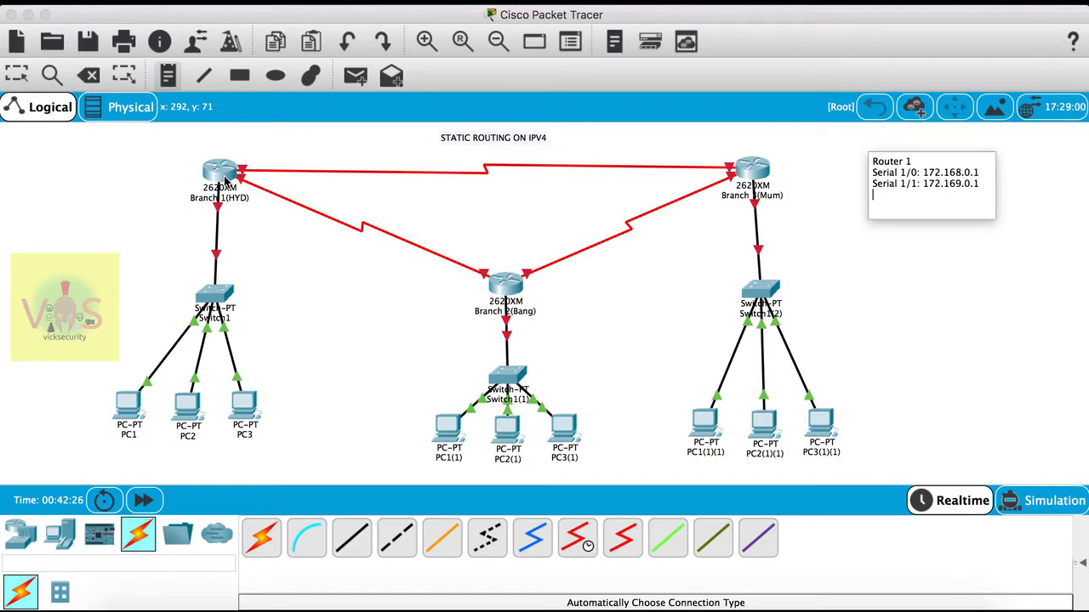
Check Branch 1(HYD)'s port summary and add "Fast Ethernet 0/0: 192.168.1.1" to the Router 1 entry in the note
{"action": "type", "text": "Fast Ethernet"}
{"action": "left_click", "coordinate": [308, 277]}
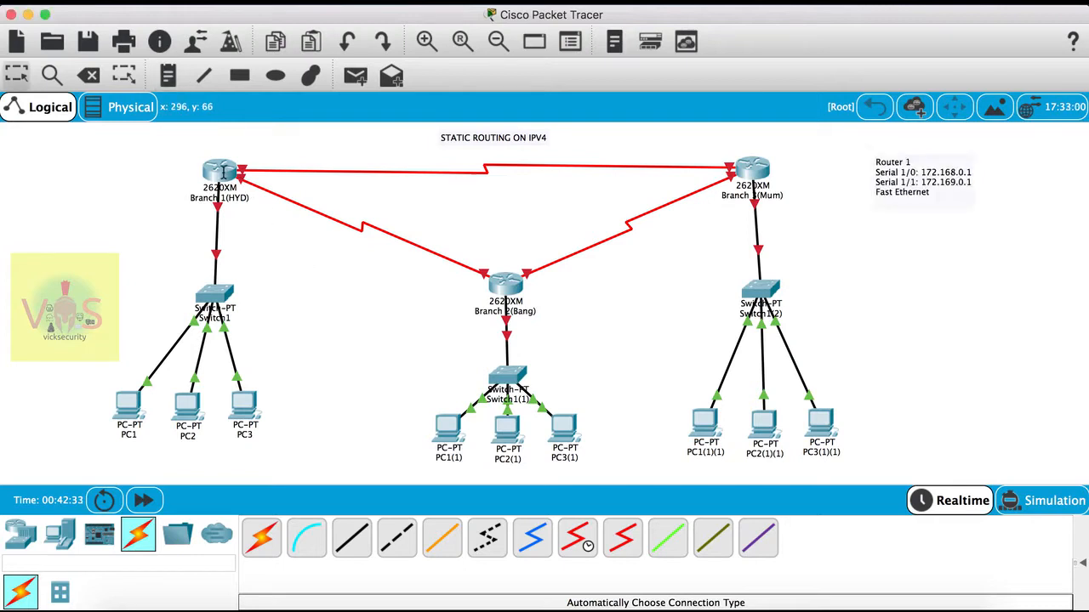
{"action": "mouse_move", "coordinate": [222, 173]}
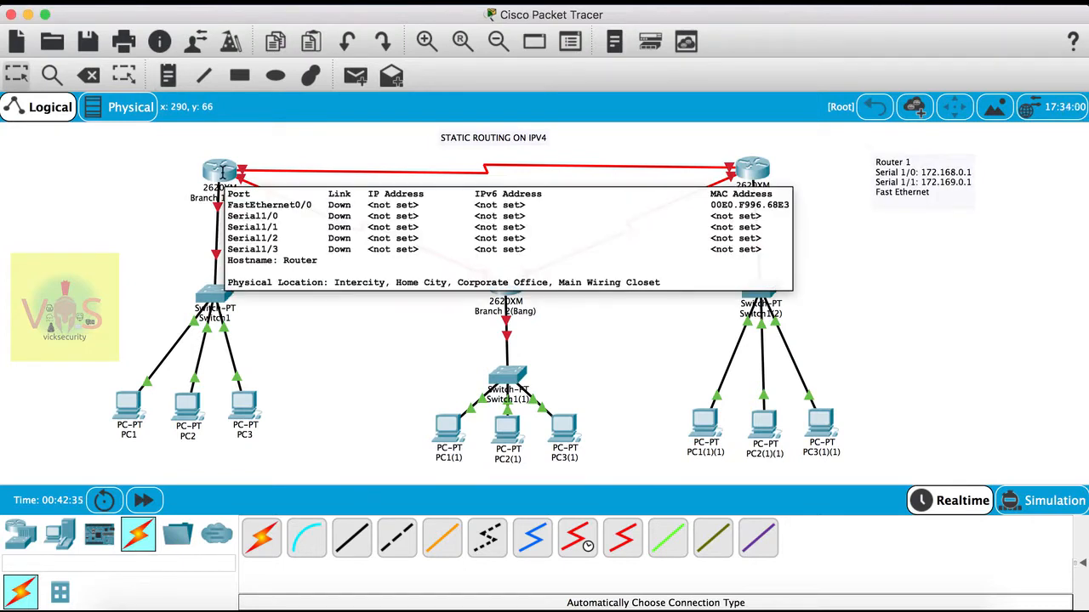
{"action": "double_click", "coordinate": [936, 195]}
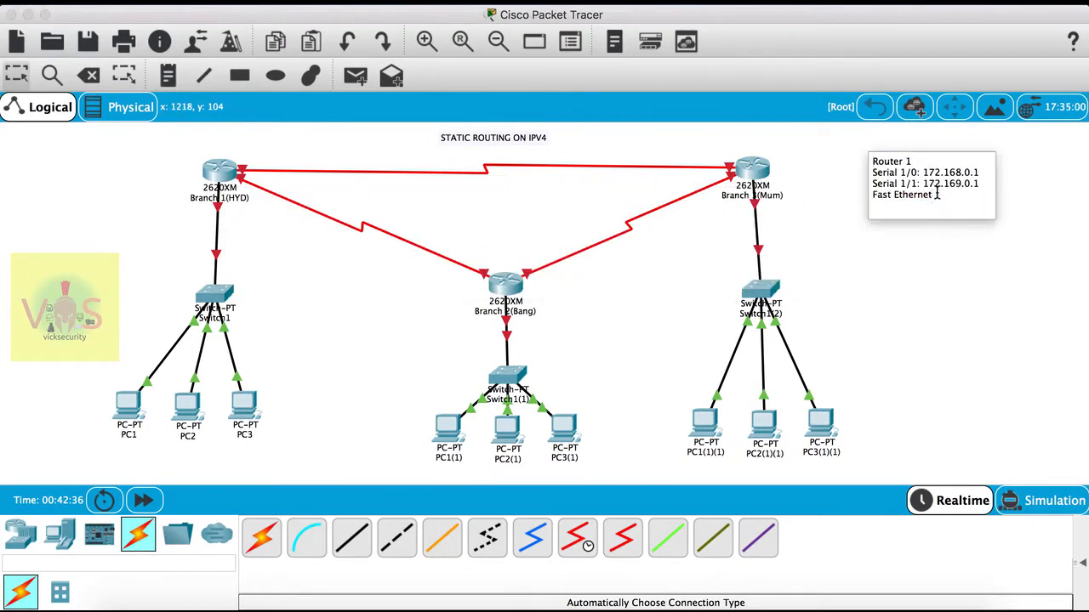
{"action": "type", "text": "0/0: 192.168"}
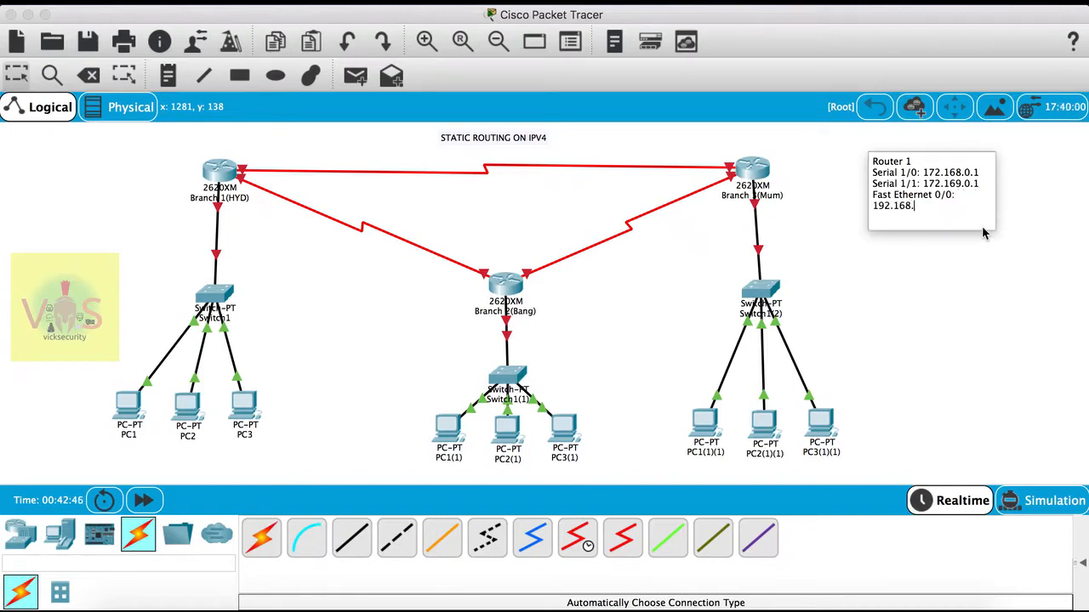
{"action": "type", "text": ".1"}
{"action": "key", "text": "Return"}
{"action": "key", "text": "Return"}
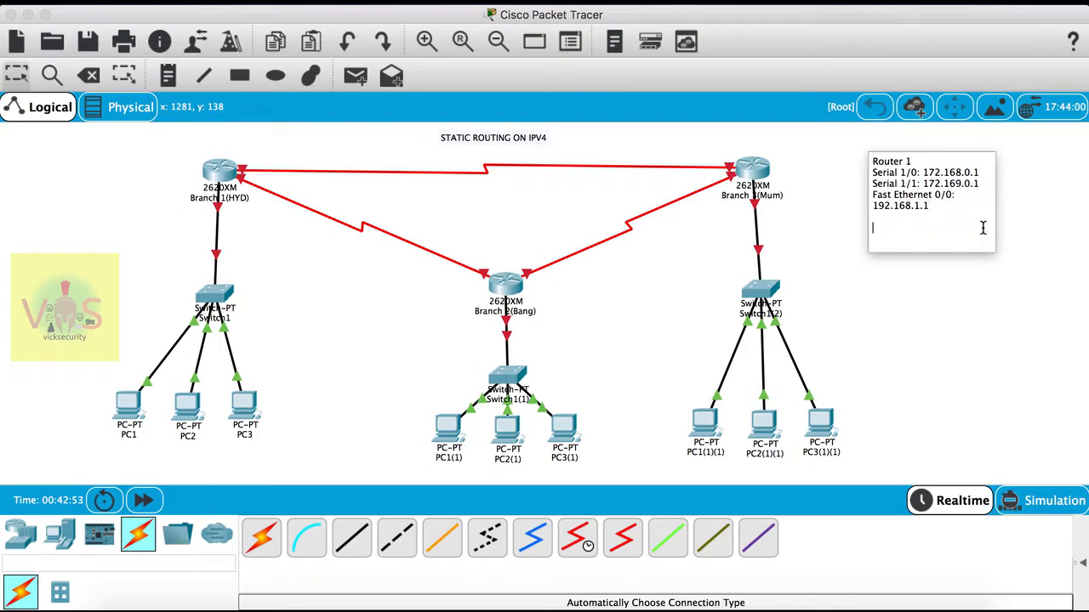
Add a "Router 2:" entry to the note with "Serial 1/0 : 172.169.0.2" and "Serial 1/1: 172.170.0.1"
{"action": "type", "text": "Router 2:"}
{"action": "key", "text": "Return"}
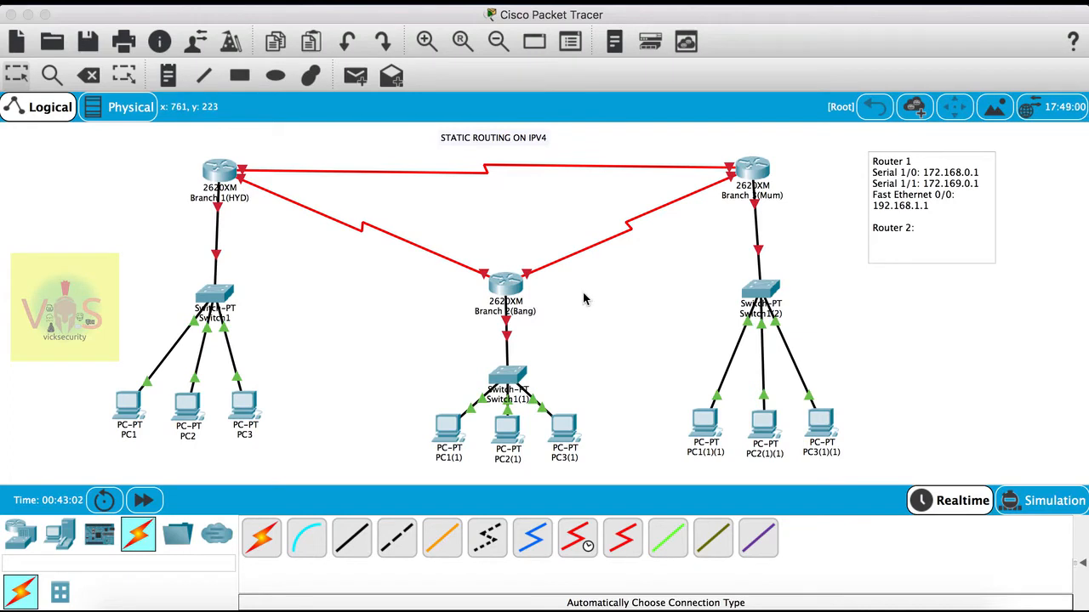
{"action": "type", "text": "Serial 1/0 : 172.169.0.2"}
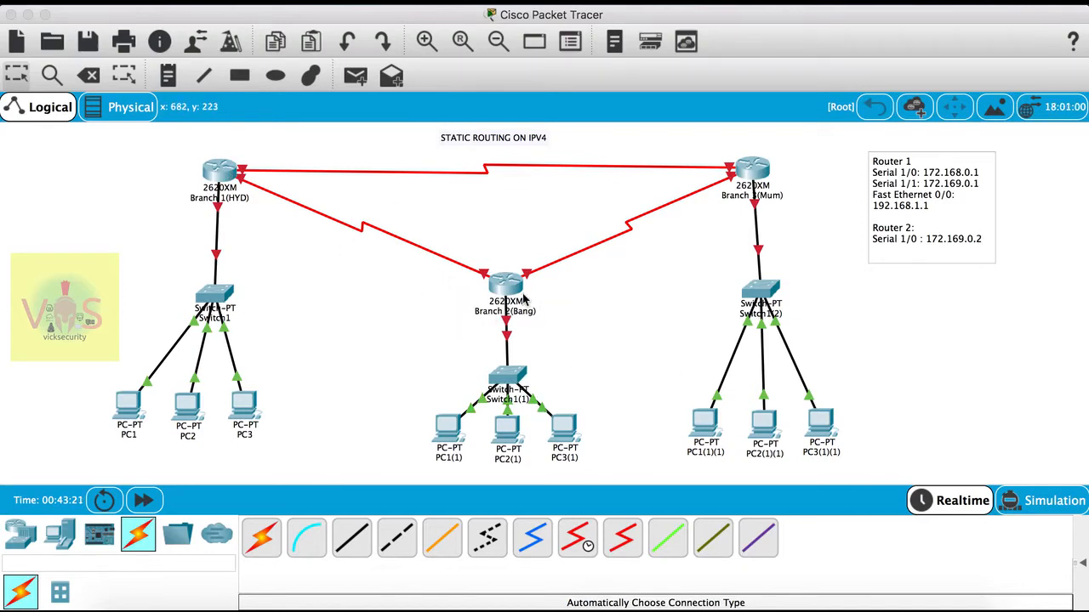
{"action": "key", "text": "Return"}
{"action": "type", "text": "S"}
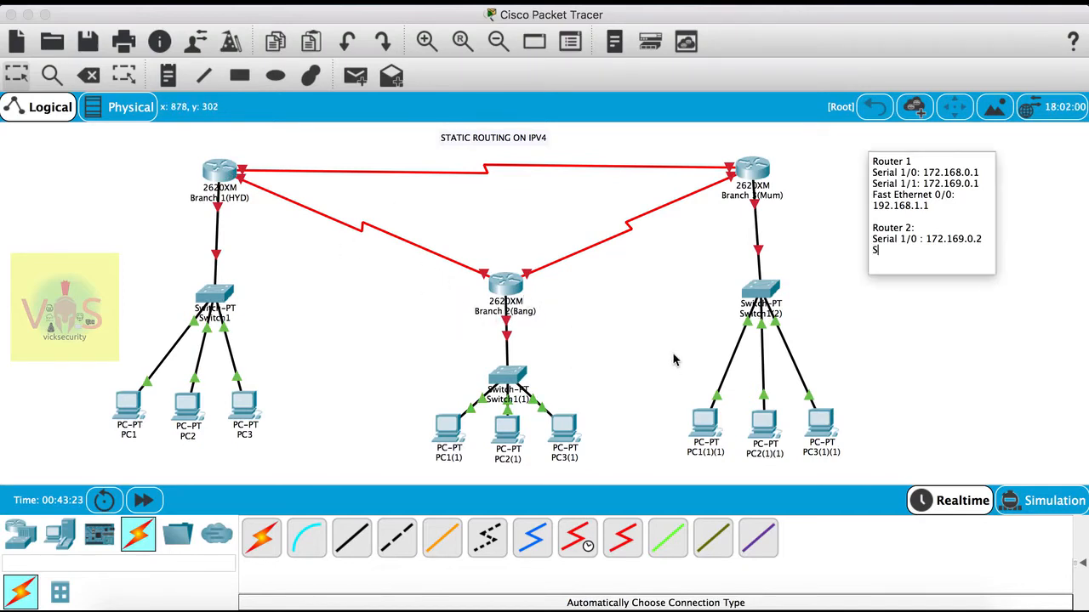
{"action": "type", "text": "erial 1/1: 172.16"}
{"action": "key", "text": "BackSpace"}
{"action": "type", "text": "70.0.1"}
{"action": "key", "text": "Return"}
Add the line "Fast Ethernet 0/0: 192.168.2.1" under Router 2 in the note
{"action": "type", "text": "F"}
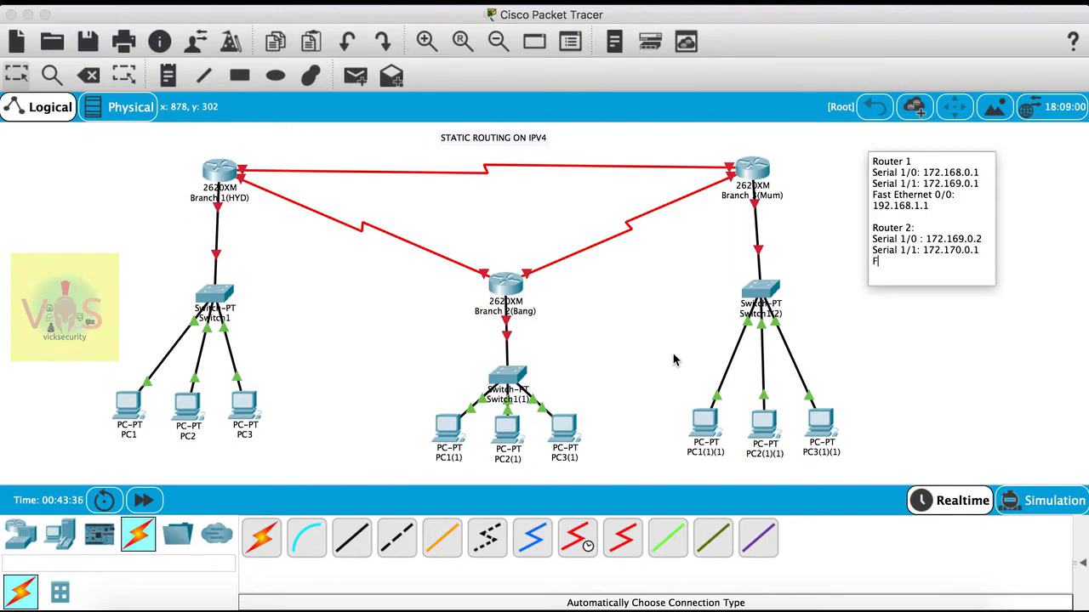
{"action": "type", "text": "ast Ethernet 0/0: "}
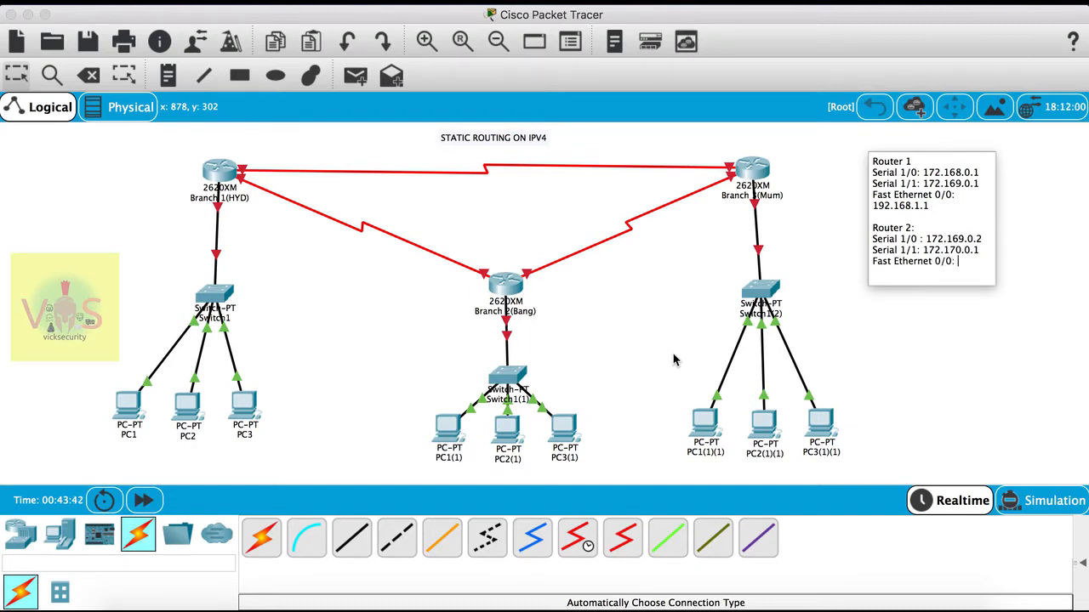
{"action": "type", "text": "192.168.2.1"}
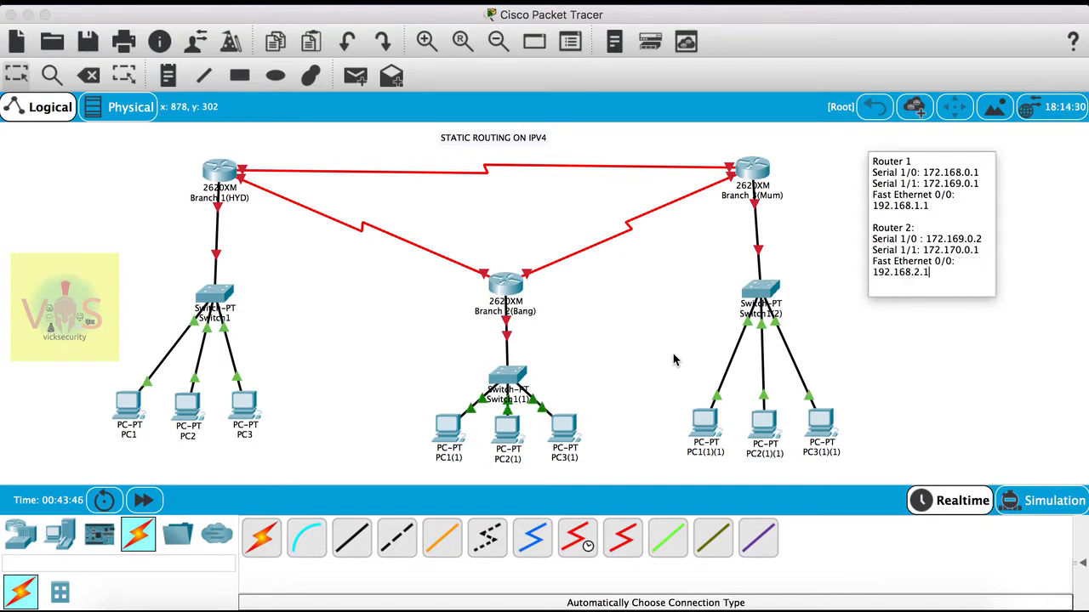
{"action": "key", "text": "Return"}
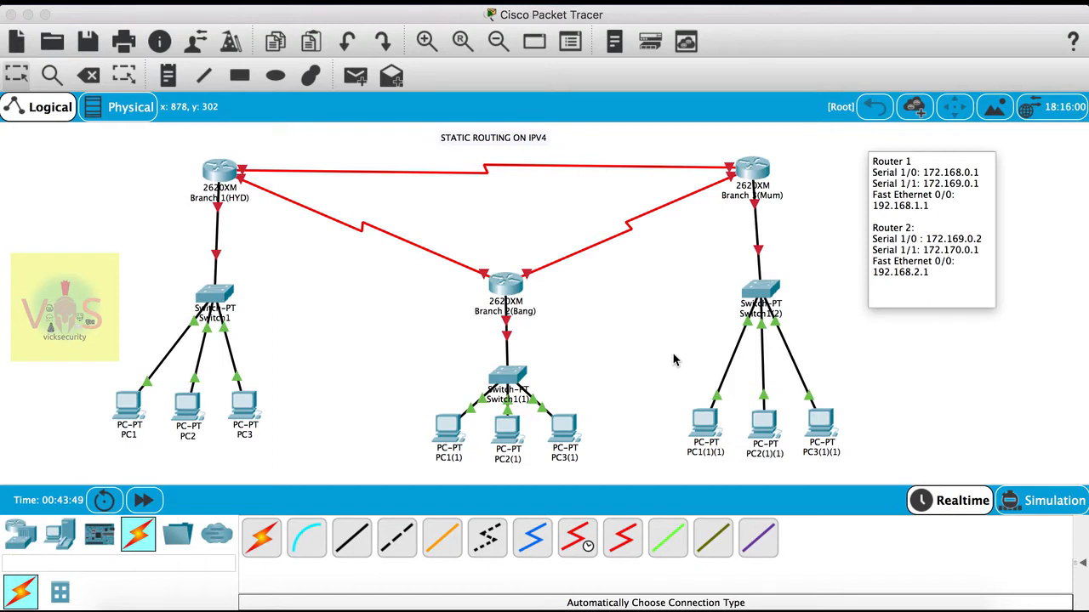
Add a "Router 3:" entry to the note with "Serial 1/0: 172.168.0.2" and "Serial 1/1: 172.170.0.2"
{"action": "key", "text": "Return"}
{"action": "type", "text": "Router 3:"}
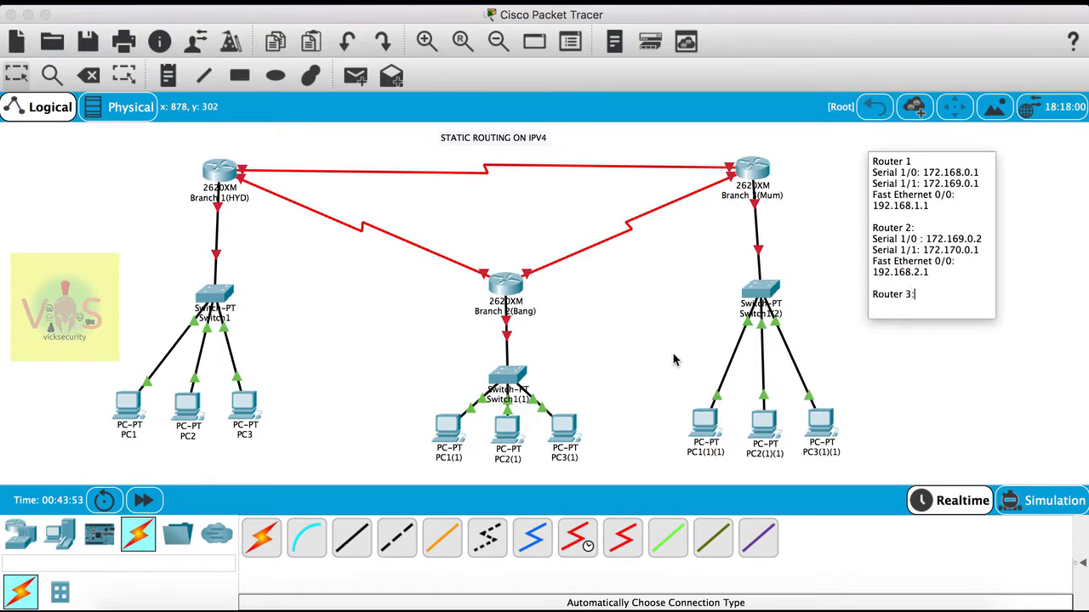
{"action": "key", "text": "Return"}
{"action": "type", "text": "Ser"}
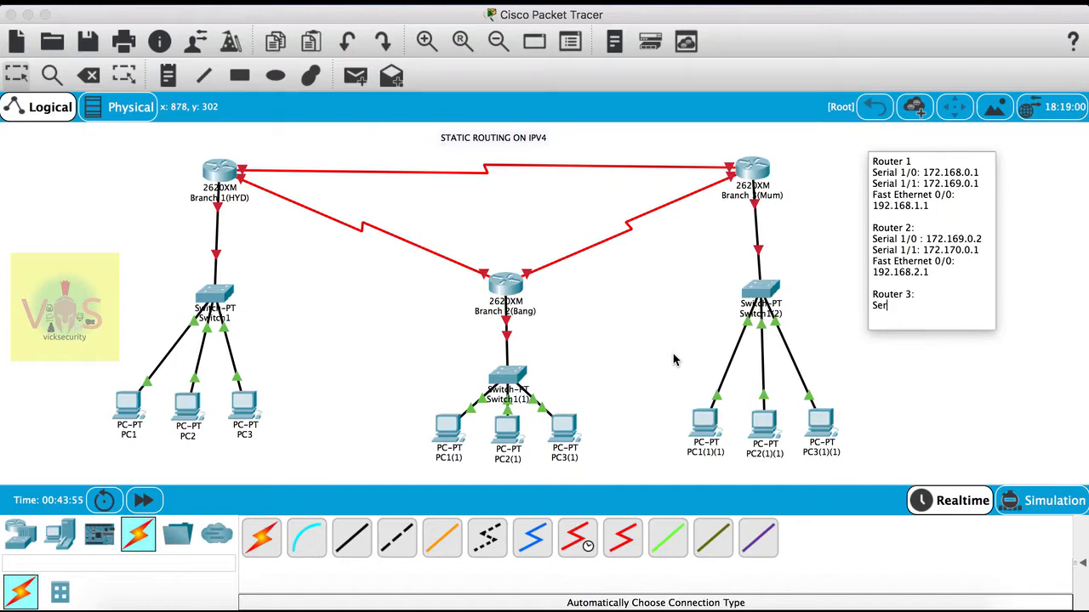
{"action": "type", "text": "ial 1/0\""}
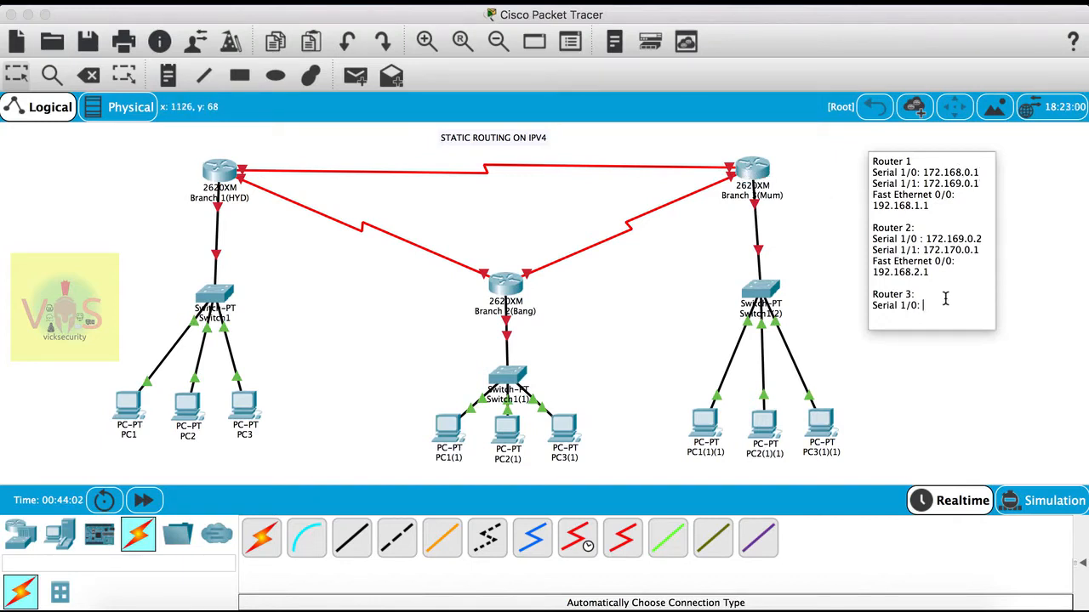
{"action": "type", "text": "172.168.0.2"}
{"action": "key", "text": "Return"}
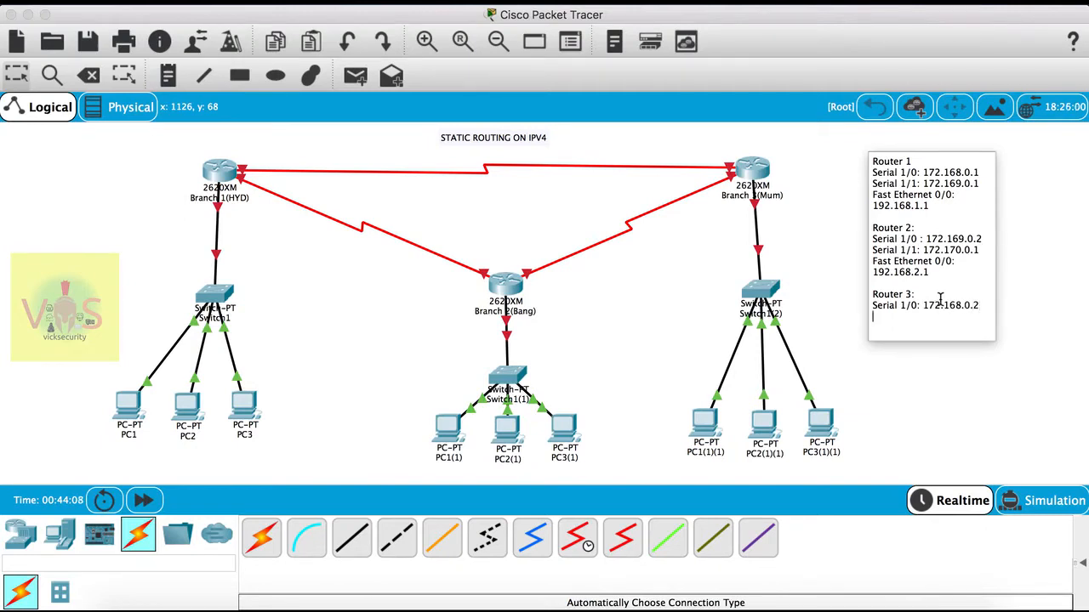
{"action": "type", "text": "Serial 1/1: 172.170.0.2"}
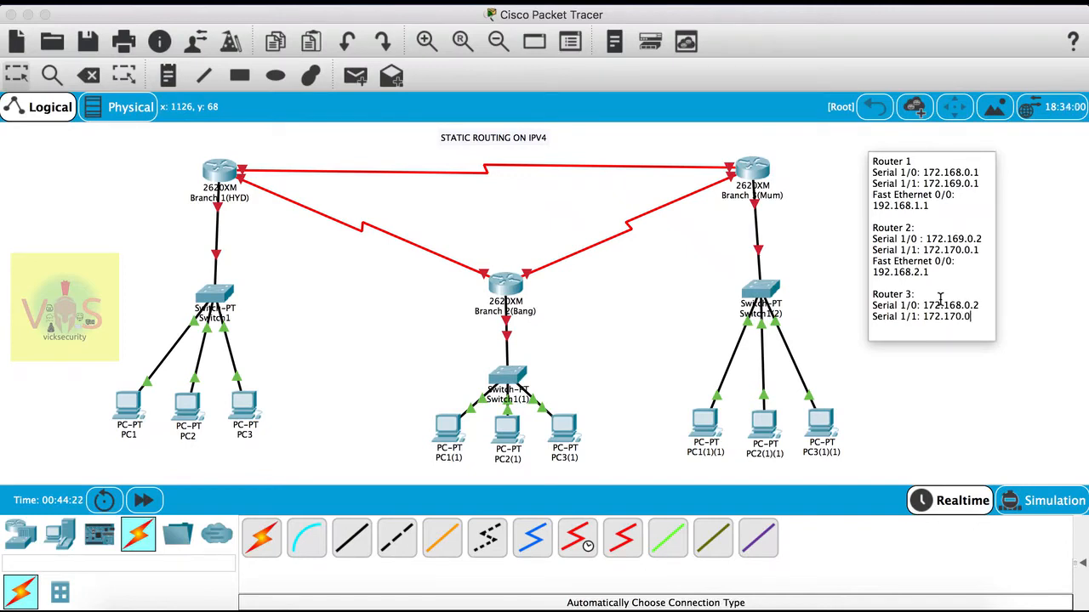
Add the line "FE 0/0: 192.168.3.1" under Router 3 and finish the addressing note
{"action": "key", "text": "Return"}
{"action": "type", "text": "FE 0/0: "}
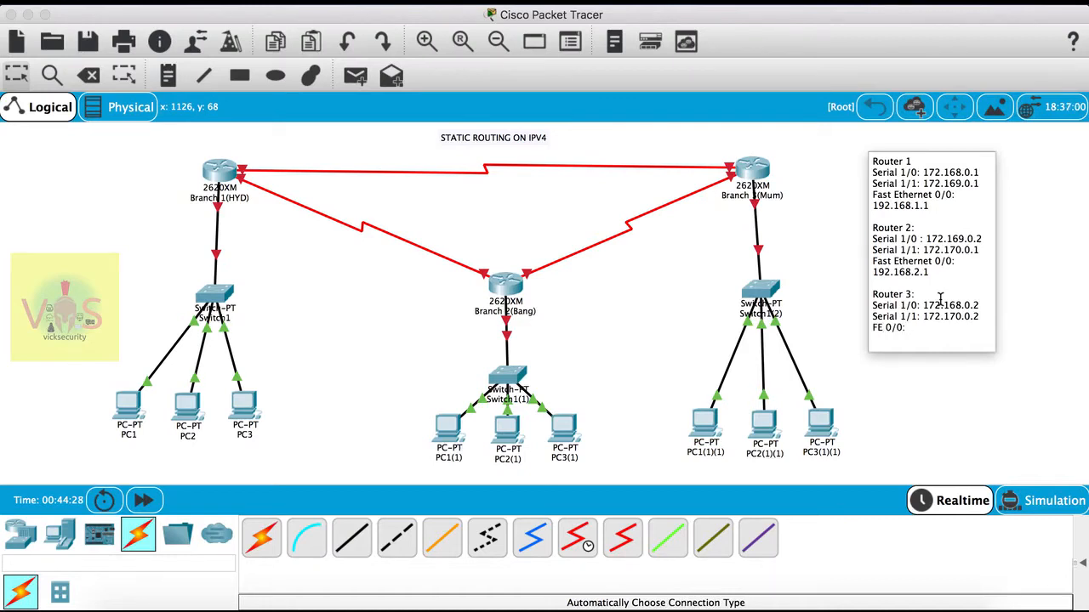
{"action": "type", "text": "192.168.3.1"}
{"action": "left_click", "coordinate": [969, 384]}
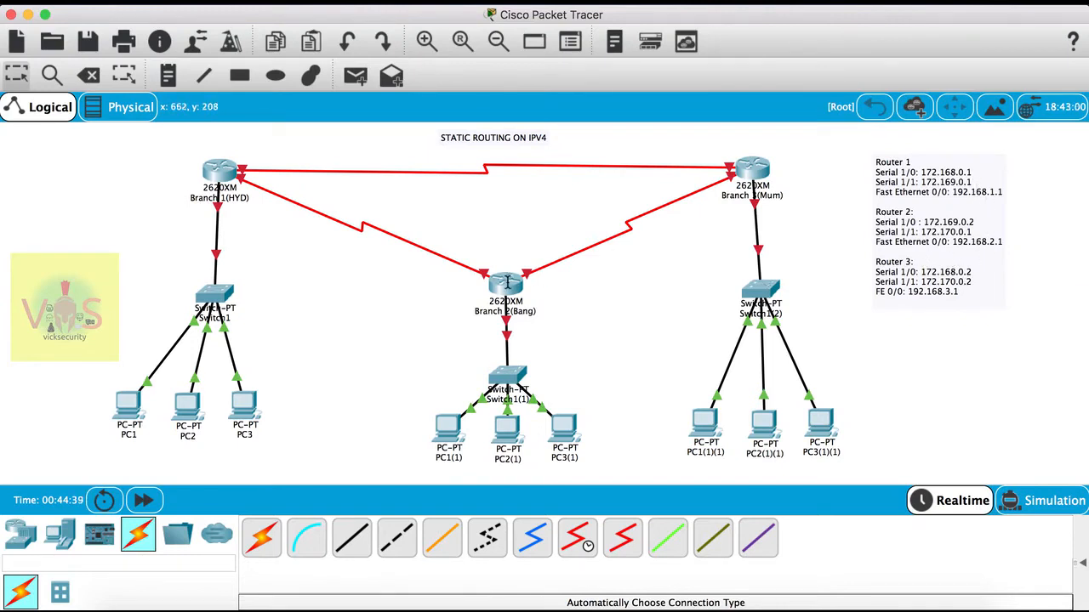
Delete the three serial links between the HYD, Bang and Mum routers and return to selection mode
{"action": "mouse_move", "coordinate": [507, 283]}
{"action": "left_click", "coordinate": [88, 75]}
{"action": "left_click", "coordinate": [405, 175]}
{"action": "left_click", "coordinate": [382, 228]}
{"action": "left_click", "coordinate": [599, 242]}
{"action": "left_click", "coordinate": [16, 75]}
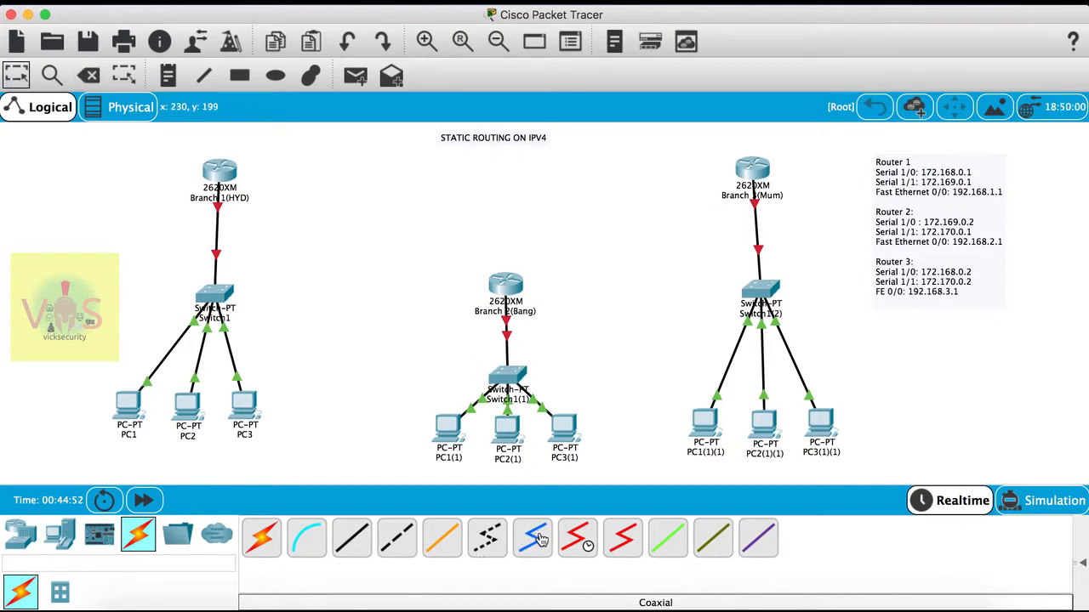
Connect Serial1/0 of Branch 1(HYD) to Serial1/0 of Branch 3(Mum) with a Serial DTE cable
{"action": "left_click", "coordinate": [622, 537]}
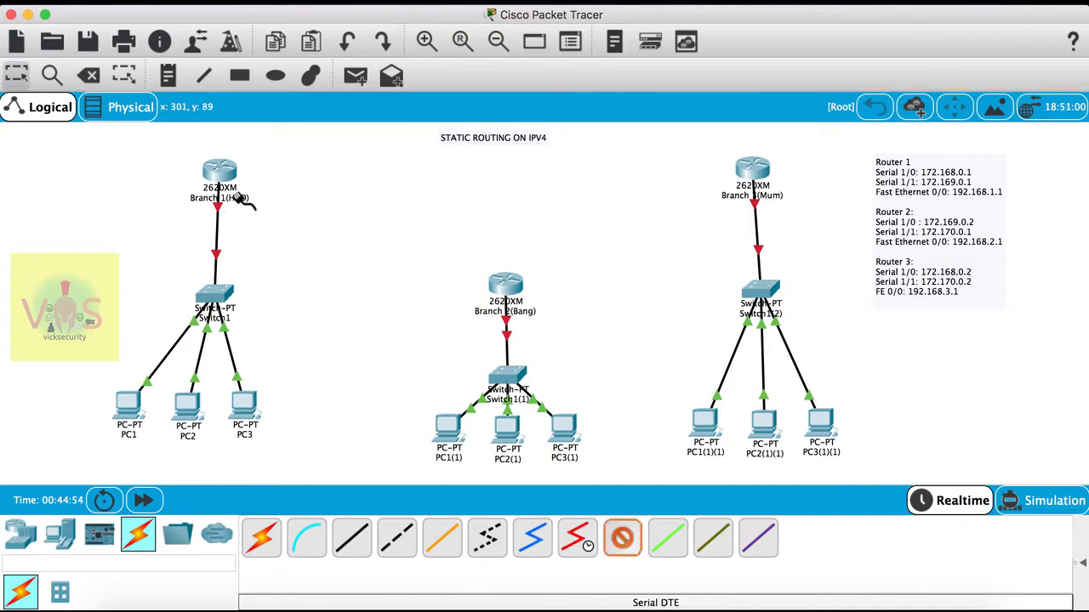
{"action": "left_click", "coordinate": [218, 169]}
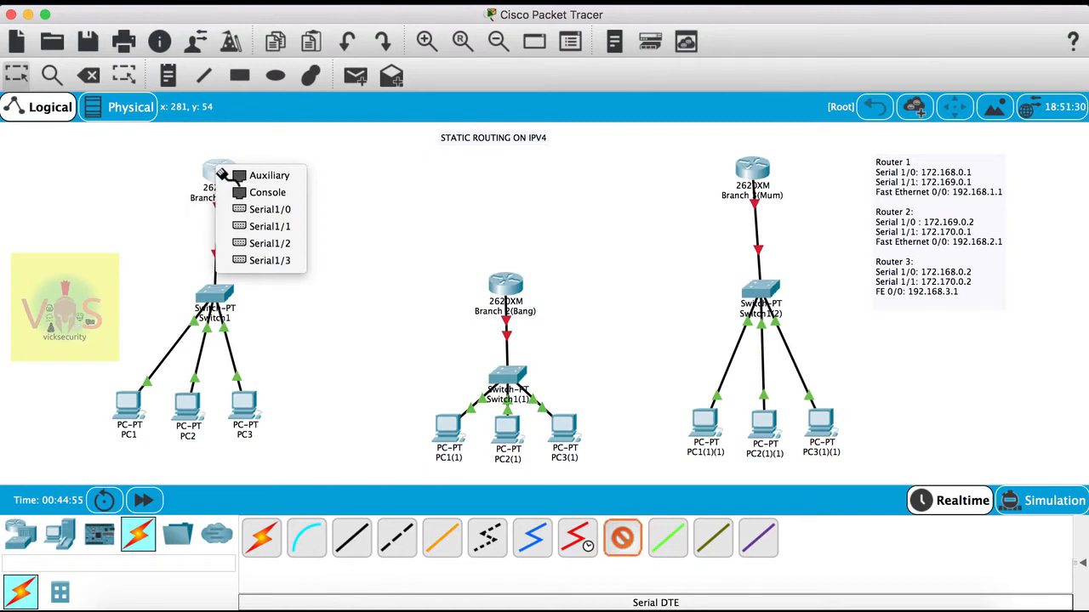
{"action": "left_click", "coordinate": [254, 211]}
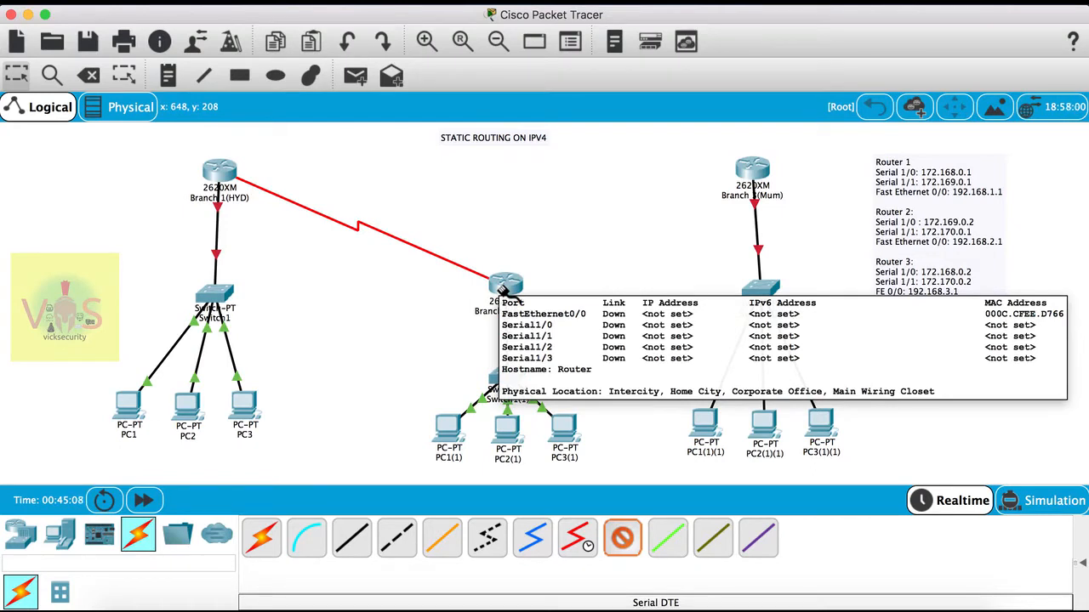
{"action": "left_click", "coordinate": [753, 172]}
{"action": "left_click", "coordinate": [784, 210]}
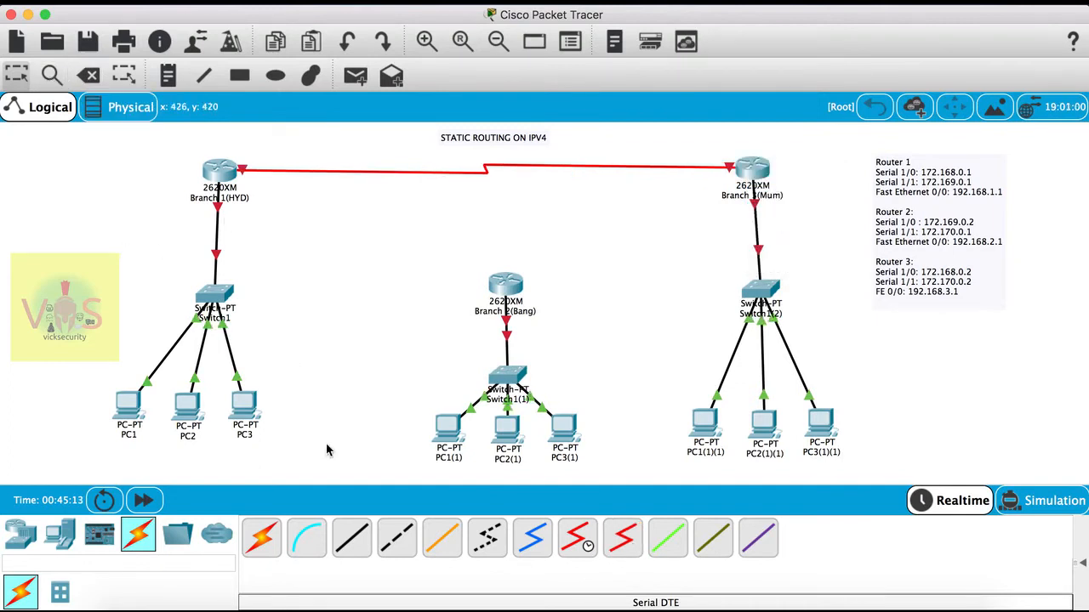
Connect Serial1/1 of Branch 1(HYD) to Serial1/0 of Branch 2(Bang) with a Serial DTE cable
{"action": "left_click", "coordinate": [622, 537]}
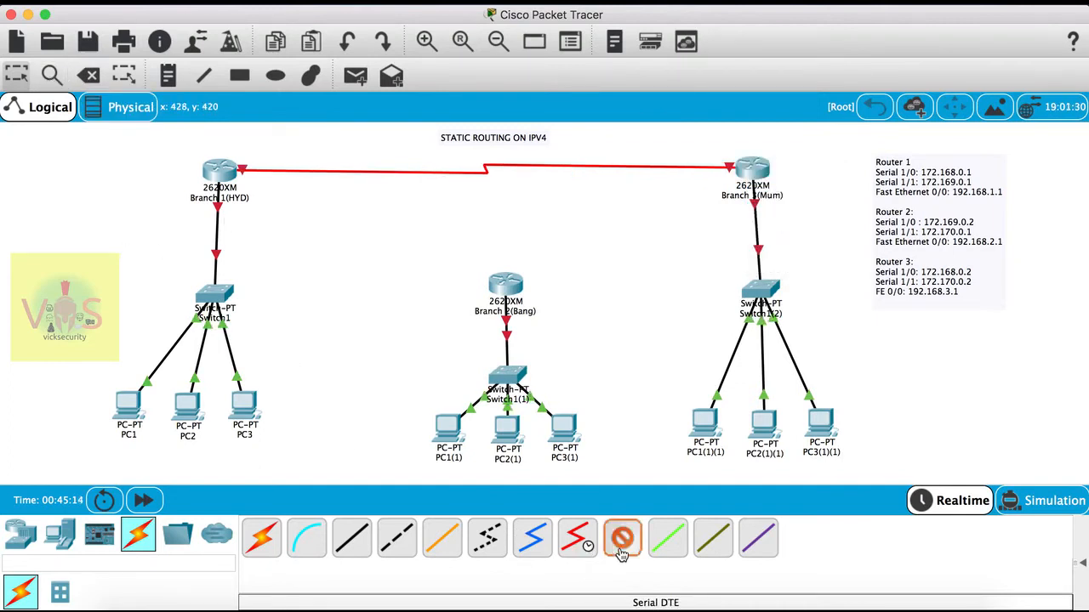
{"action": "left_click", "coordinate": [220, 175]}
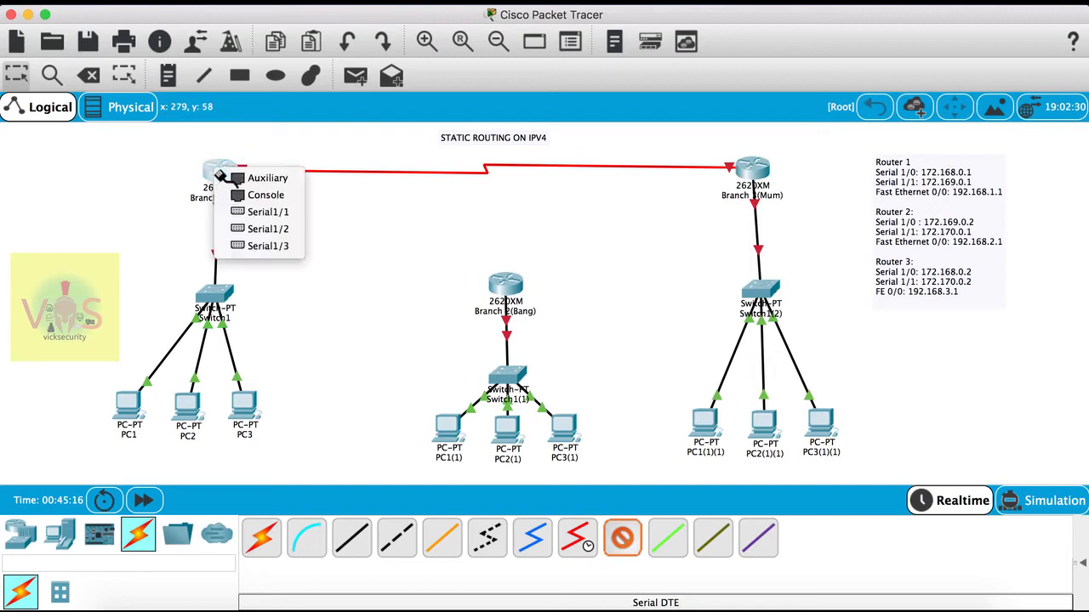
{"action": "left_click", "coordinate": [256, 214]}
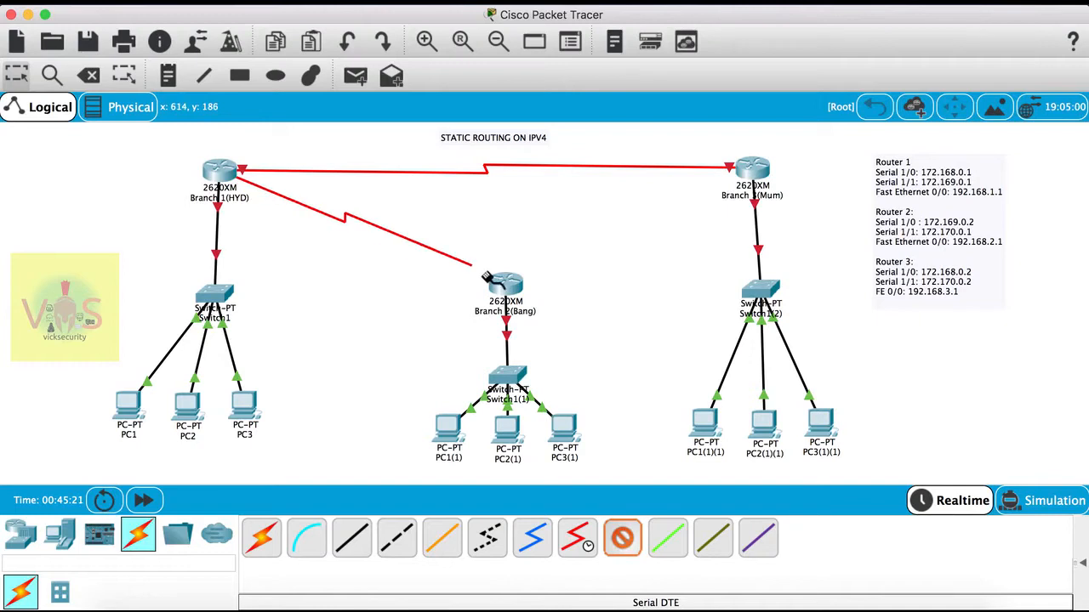
{"action": "left_click", "coordinate": [506, 289]}
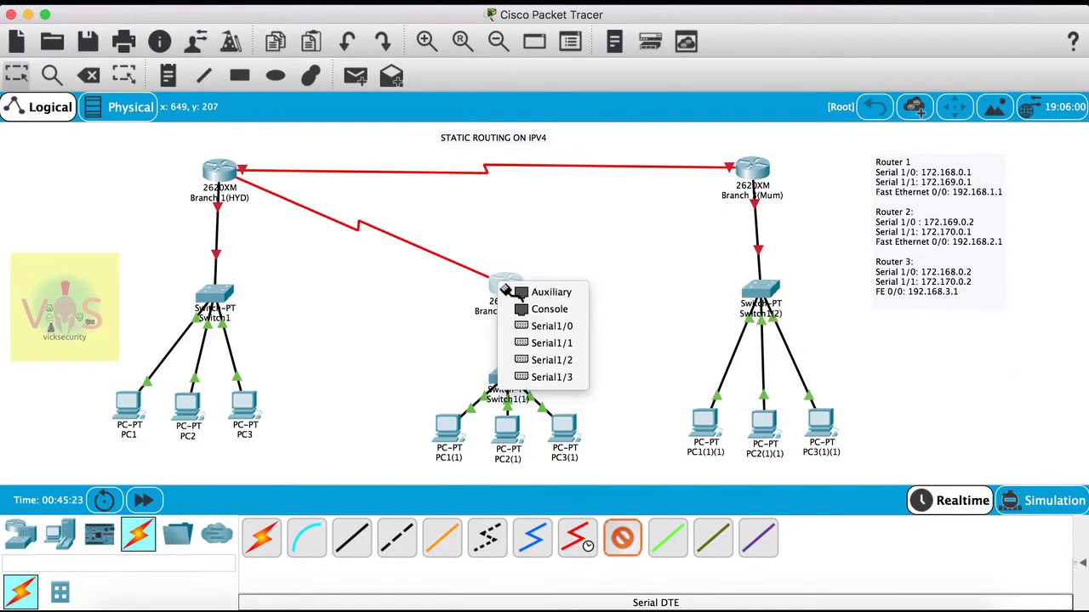
{"action": "left_click", "coordinate": [536, 324]}
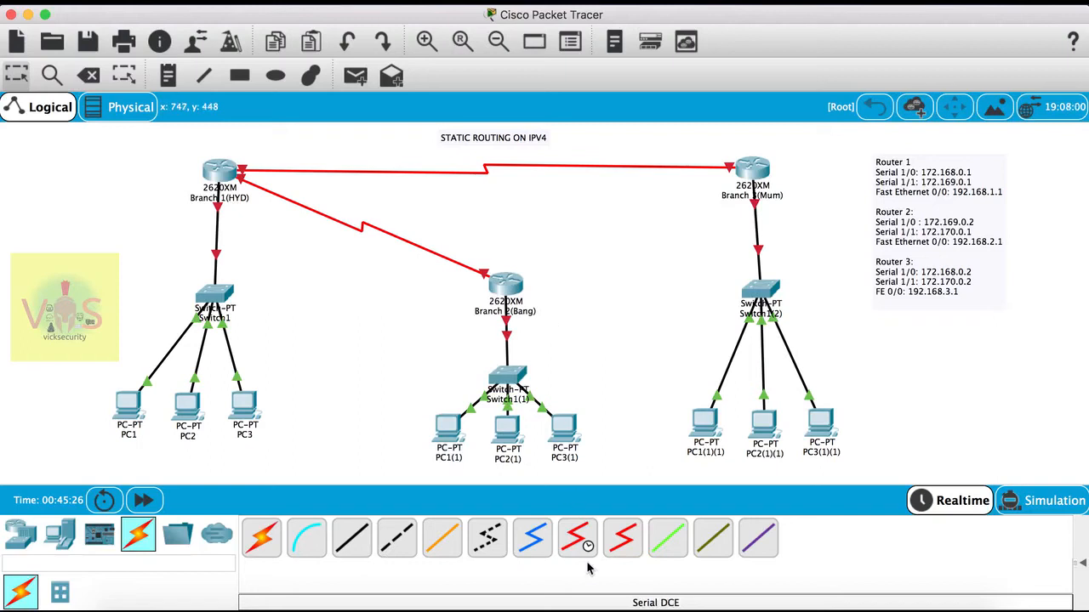
Connect Serial1/1 of Branch 2(Bang) to Serial1/1 of Branch 3(Mum) with a Serial DTE cable
{"action": "left_click", "coordinate": [622, 543]}
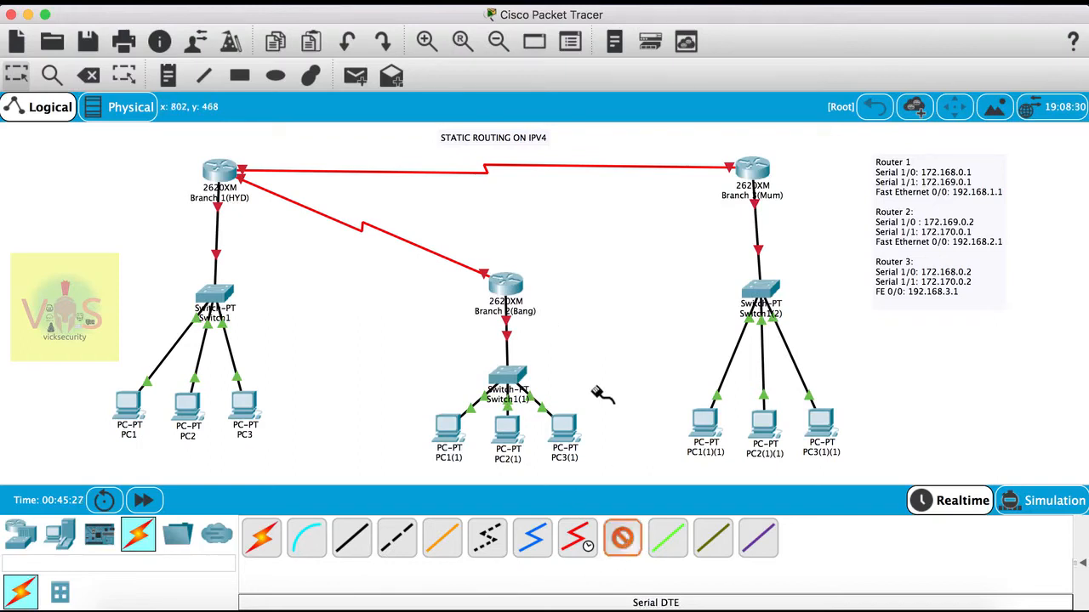
{"action": "left_click", "coordinate": [510, 289]}
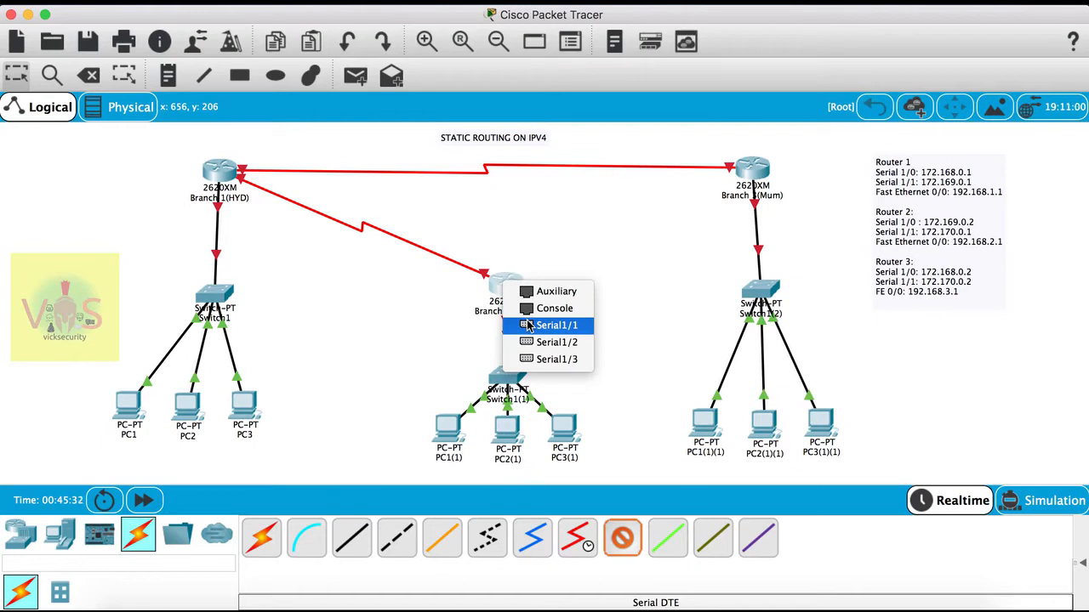
{"action": "left_click", "coordinate": [529, 326]}
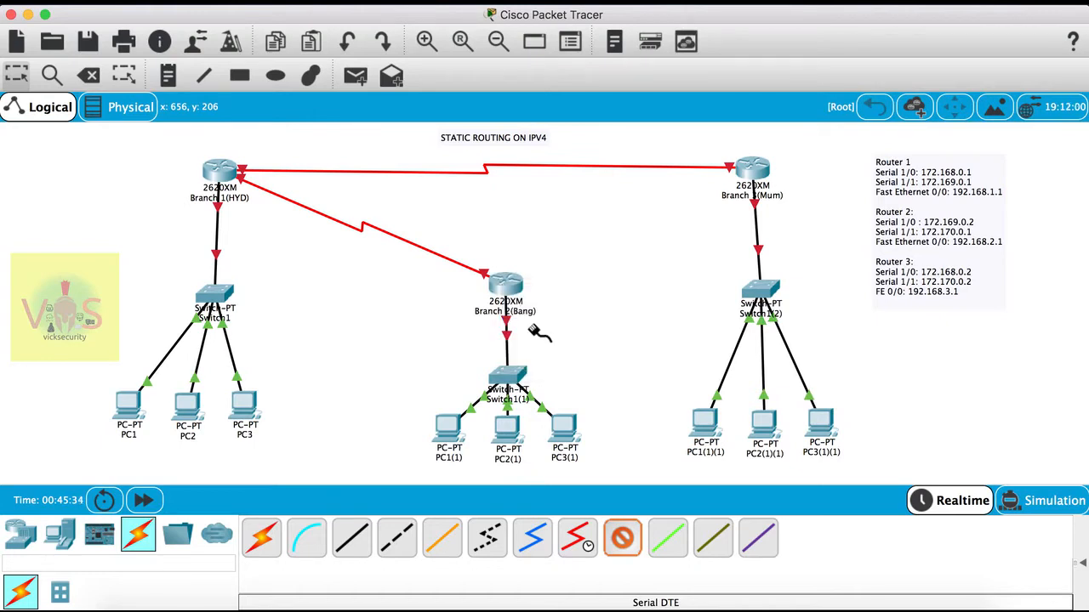
{"action": "left_click", "coordinate": [740, 175]}
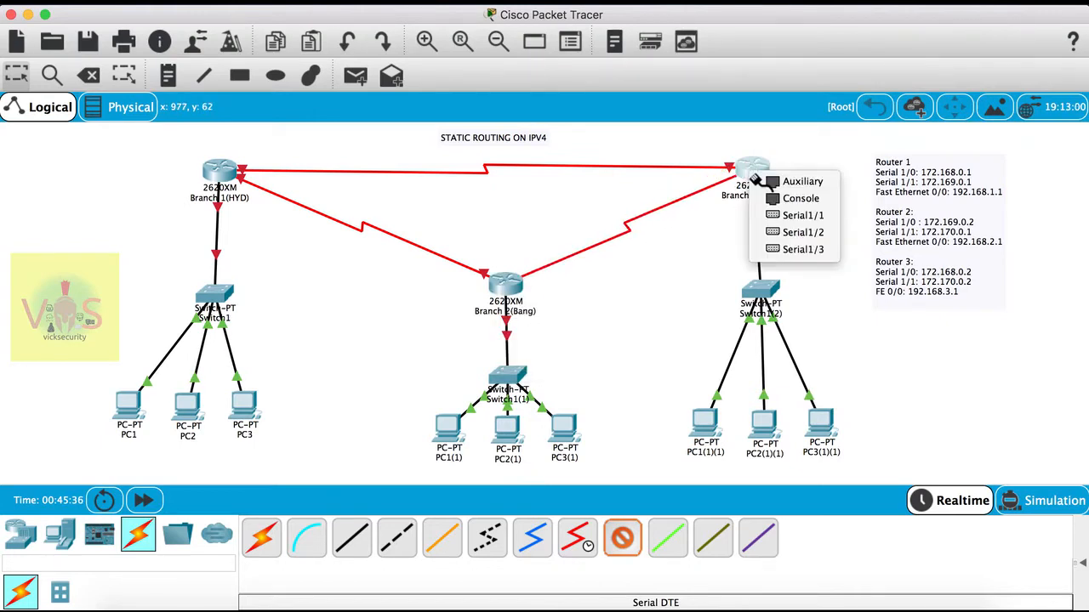
{"action": "left_click", "coordinate": [772, 214]}
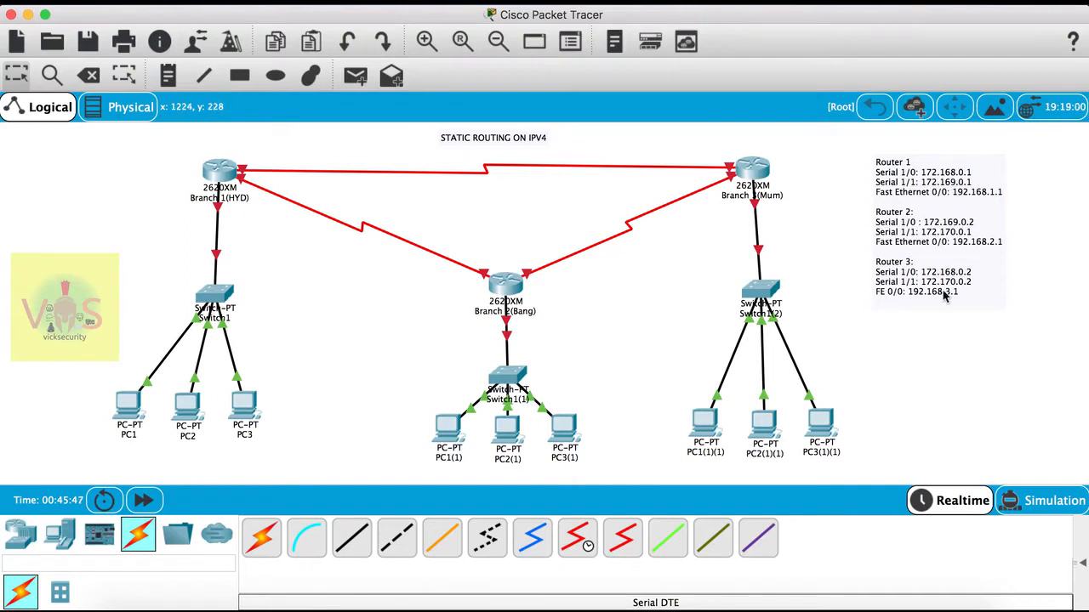
Open the IOS command line of the Branch 1(HYD) router and start a session
{"action": "mouse_move", "coordinate": [219, 174]}
{"action": "left_mouse_down"}
{"action": "mouse_move", "coordinate": [207, 173]}
{"action": "mouse_move", "coordinate": [217, 172]}
{"action": "left_mouse_up"}
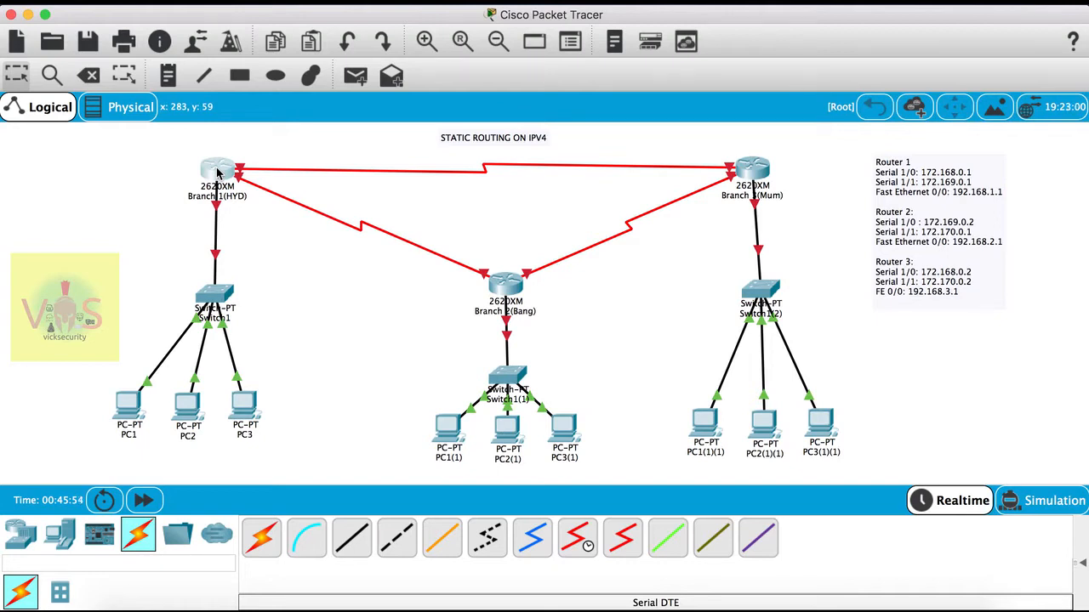
{"action": "left_click", "coordinate": [217, 172]}
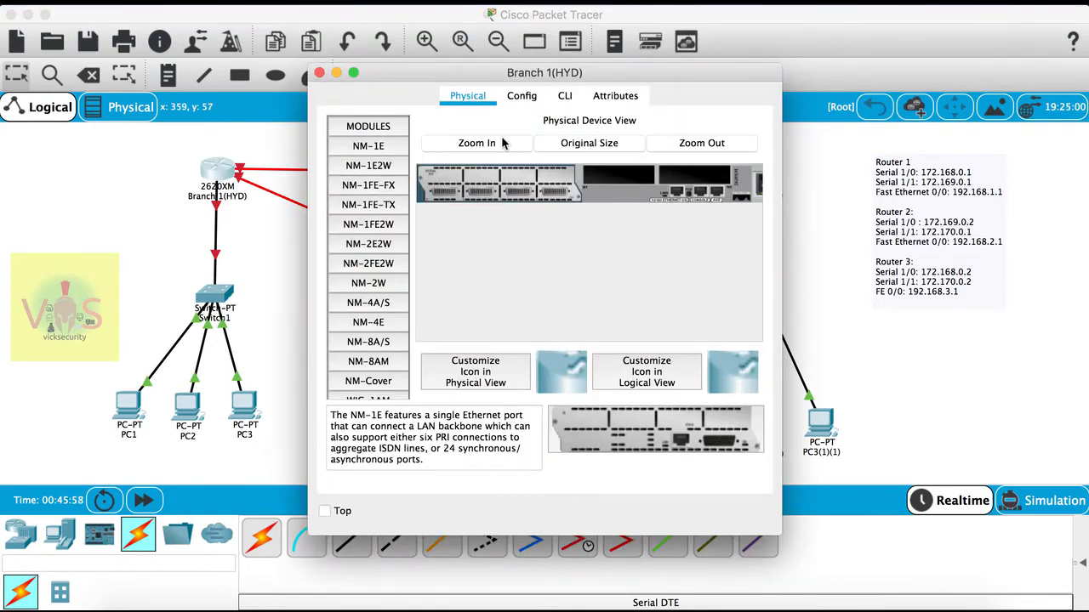
{"action": "left_click", "coordinate": [522, 100]}
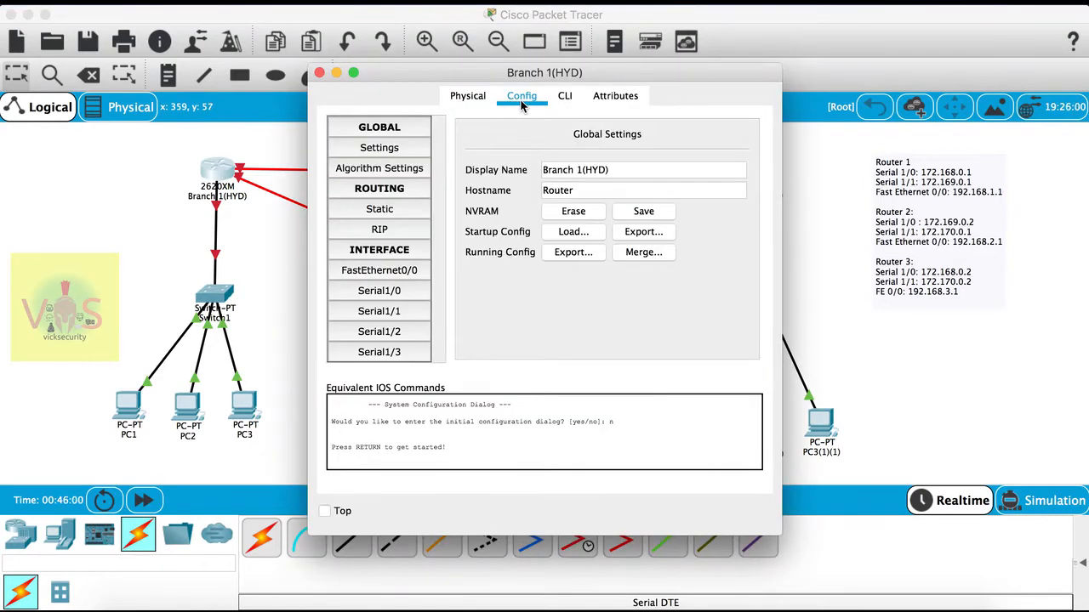
{"action": "left_click", "coordinate": [565, 96]}
{"action": "key", "text": "Return"}
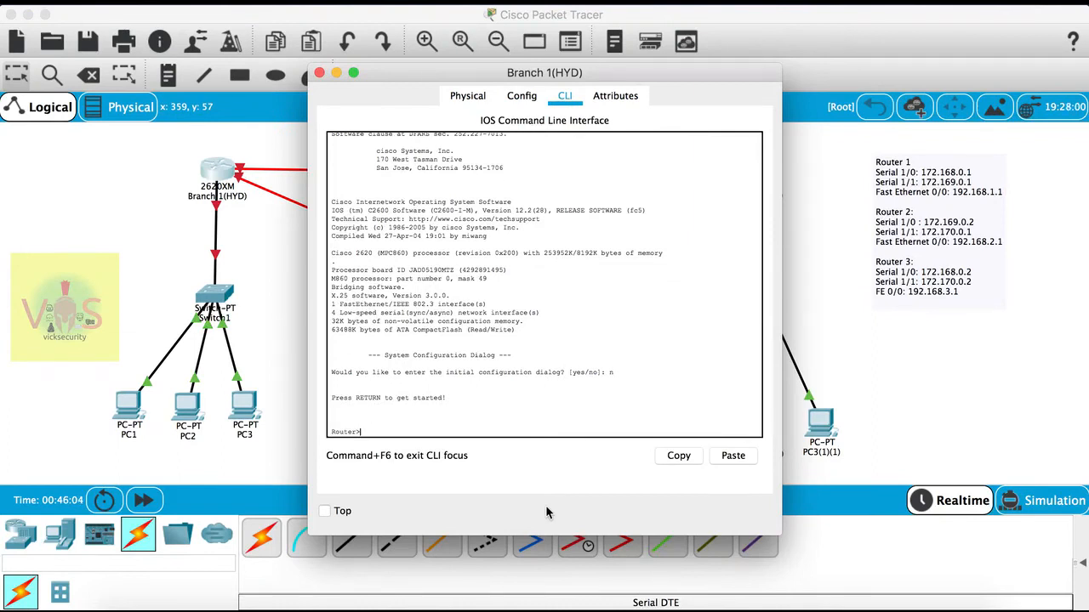
Enter privileged mode with "en" and global configuration mode with "configure terminal" on Branch 1(HYD)
{"action": "type", "text": "en"}
{"action": "key", "text": "Return"}
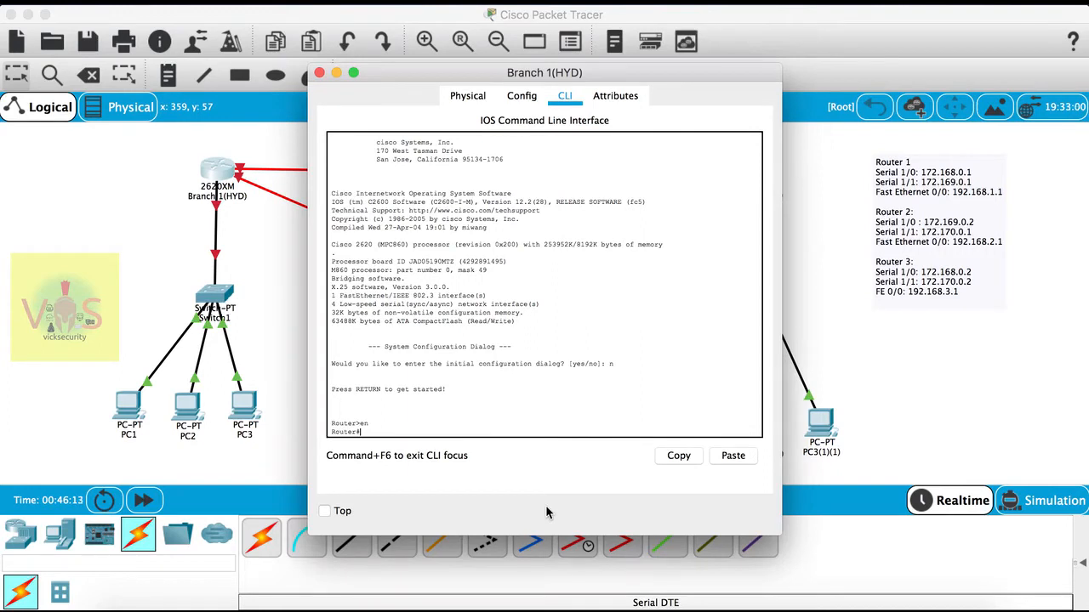
{"action": "type", "text": "config"}
{"action": "key", "text": "Tab"}
{"action": "type", "text": "t"}
{"action": "key", "text": "Tab"}
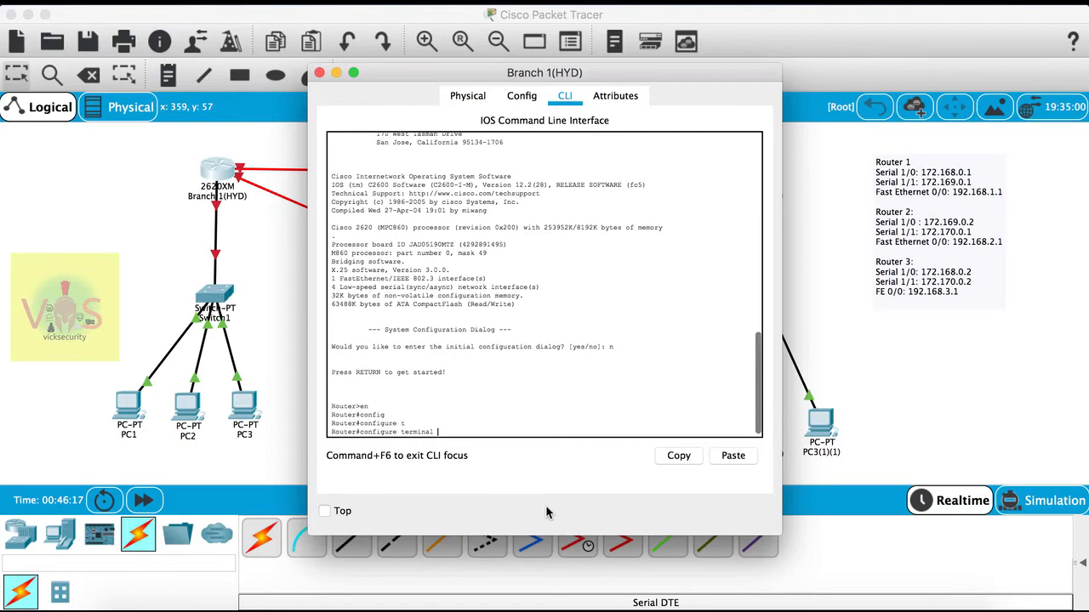
{"action": "key", "text": "Return"}
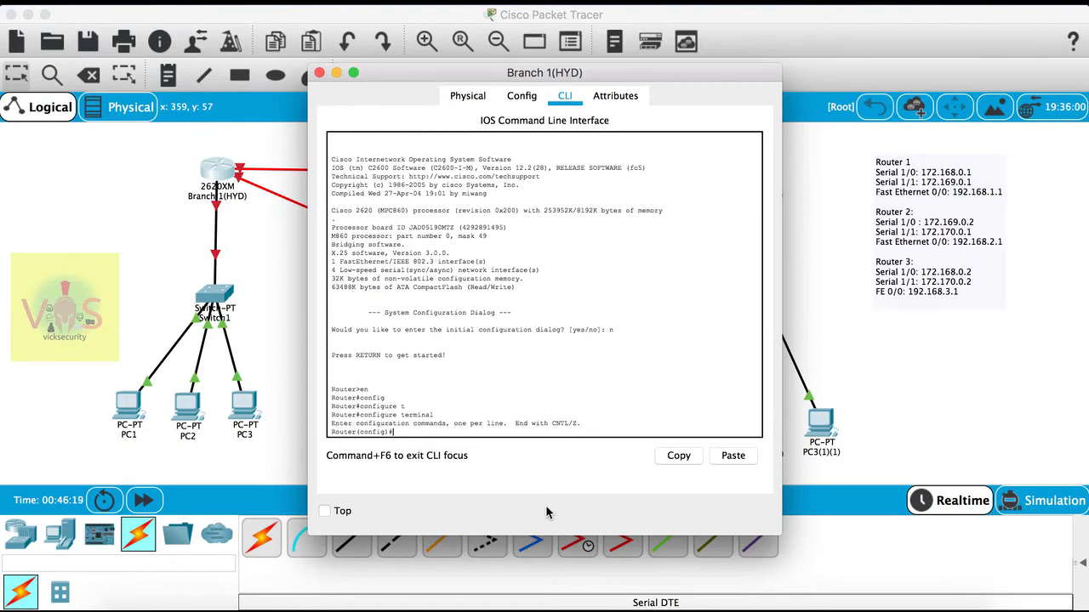
Enter configuration of interface serial 1/0 on Branch 1(HYD) and enable it with "no shut"
{"action": "type", "text": "int"}
{"action": "key", "text": "Tab"}
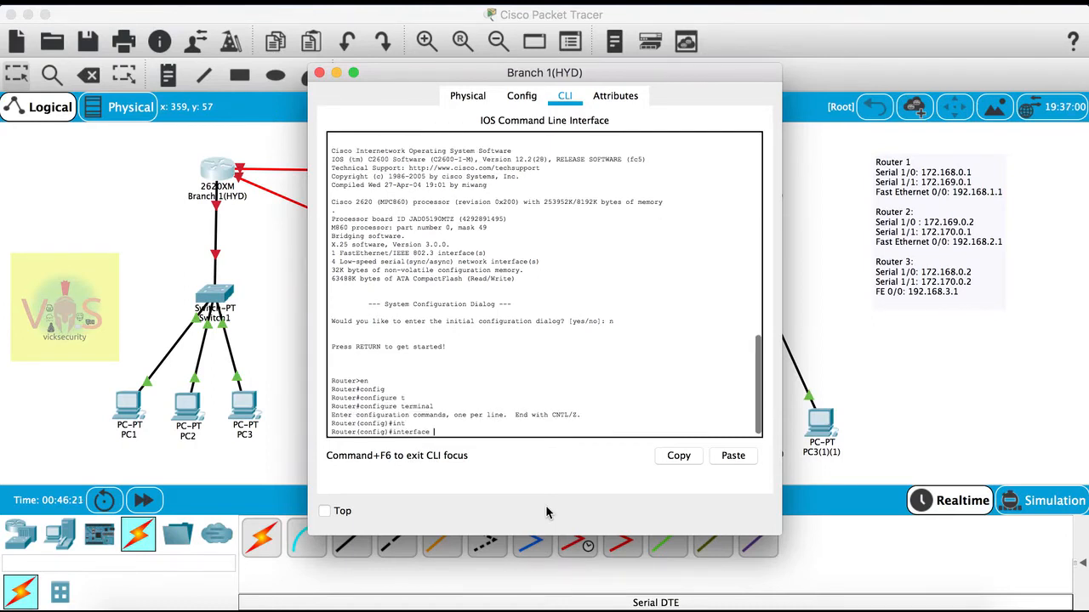
{"action": "type", "text": "s"}
{"action": "key", "text": "Tab"}
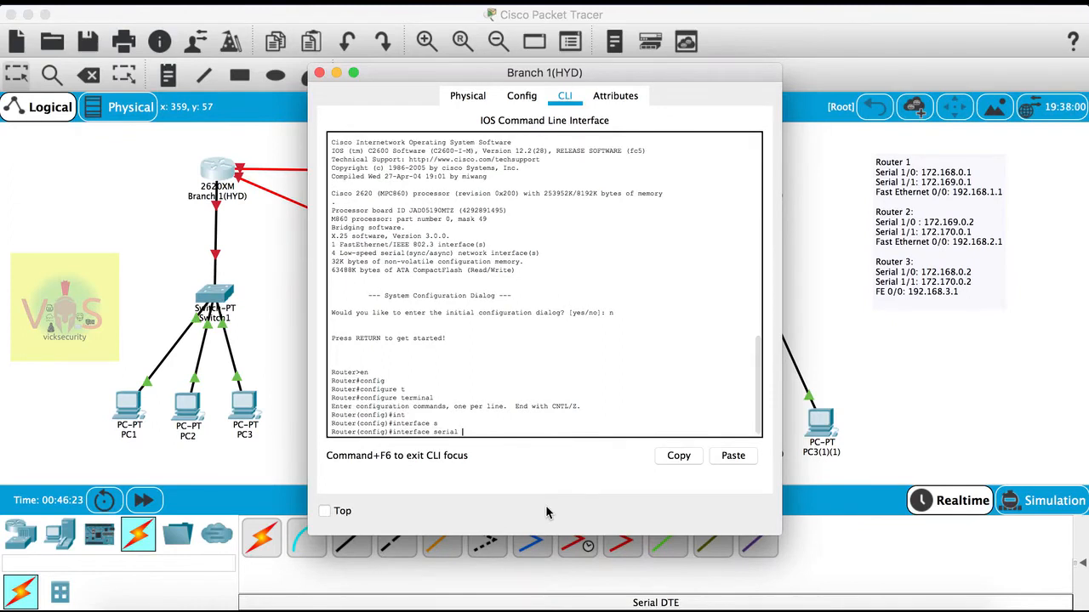
{"action": "type", "text": "1"}
{"action": "key", "text": "Tab"}
{"action": "key", "text": "Tab"}
{"action": "key", "text": "Tab"}
{"action": "key", "text": "Tab"}
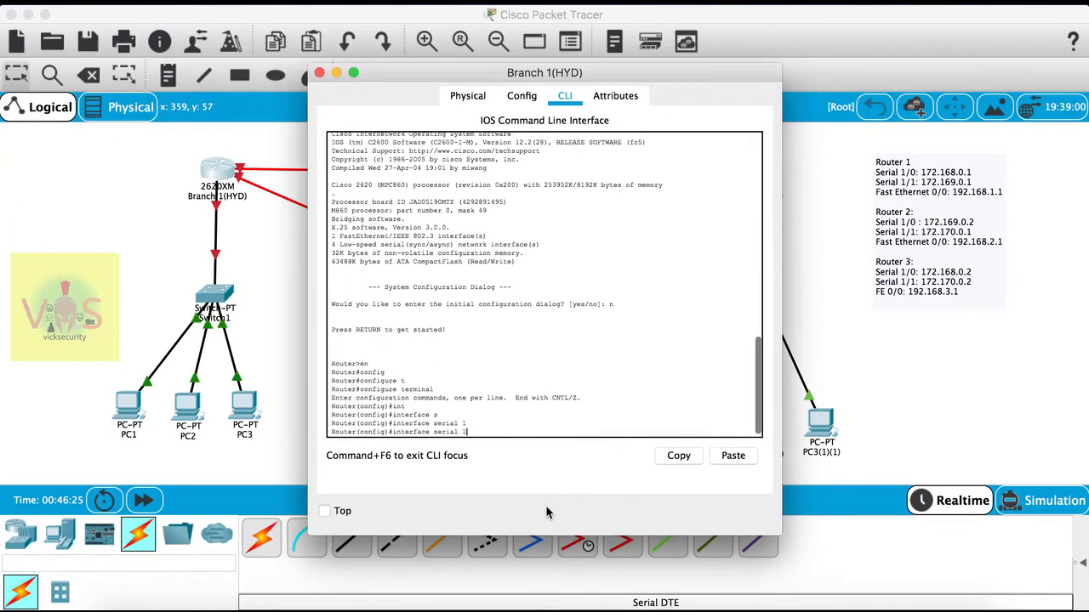
{"action": "type", "text": "0"}
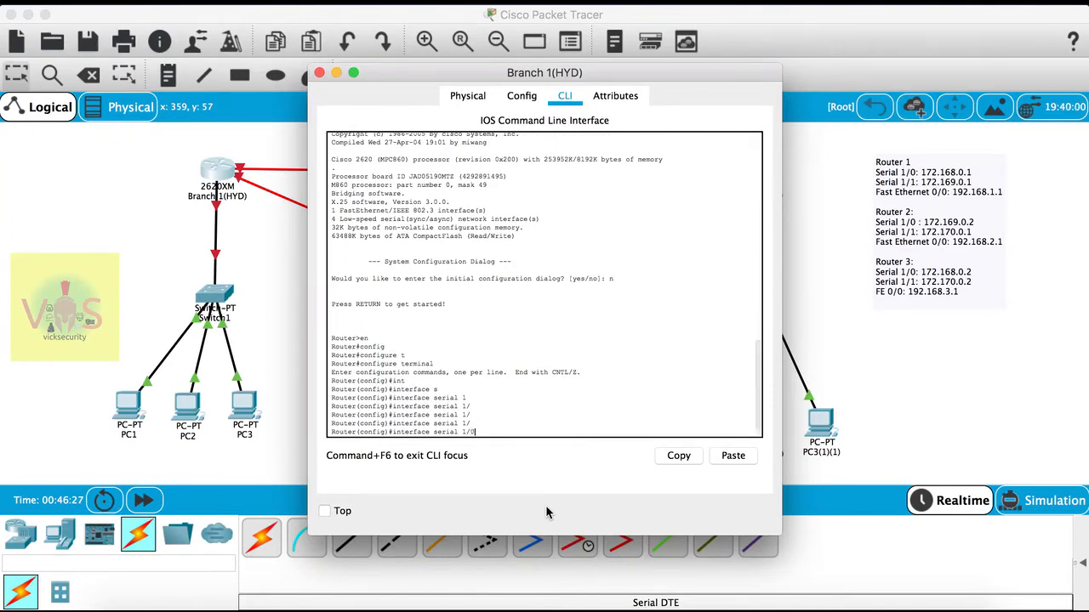
{"action": "key", "text": "Return"}
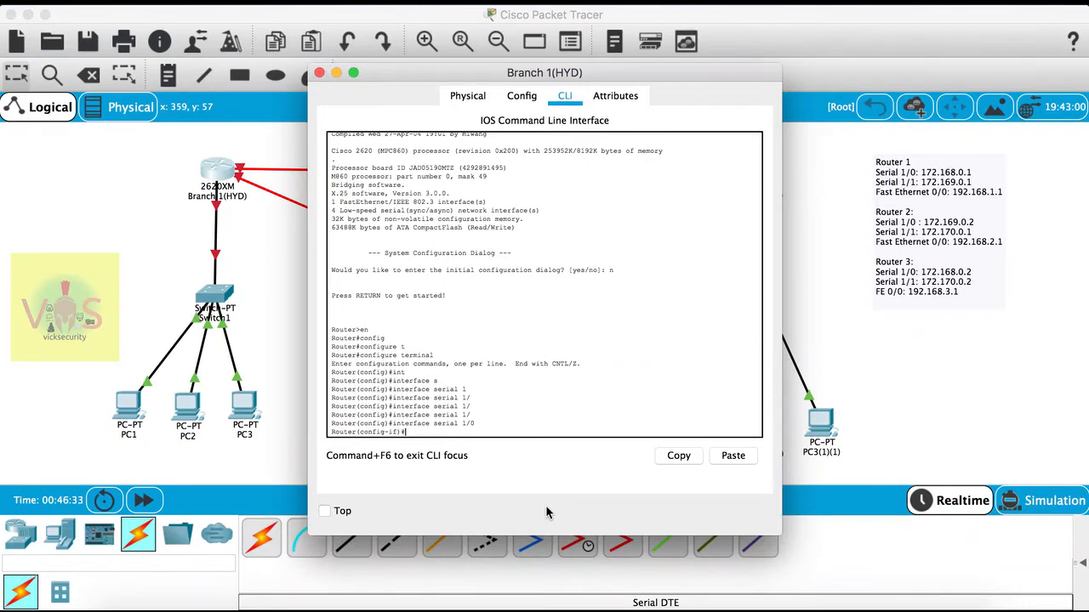
{"action": "type", "text": "o shut"}
{"action": "key", "text": "Return"}
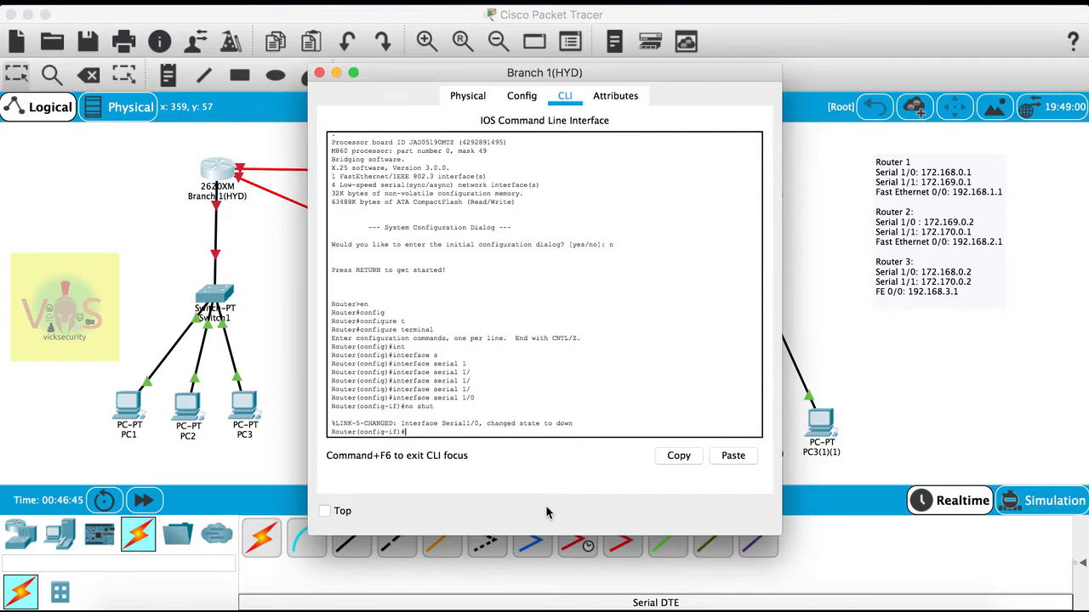
Assign serial 1/0 the IP address 172.168.0.1 with subnet mask 255.255.0.0
{"action": "type", "text": "ip add"}
{"action": "key", "text": "Tab"}
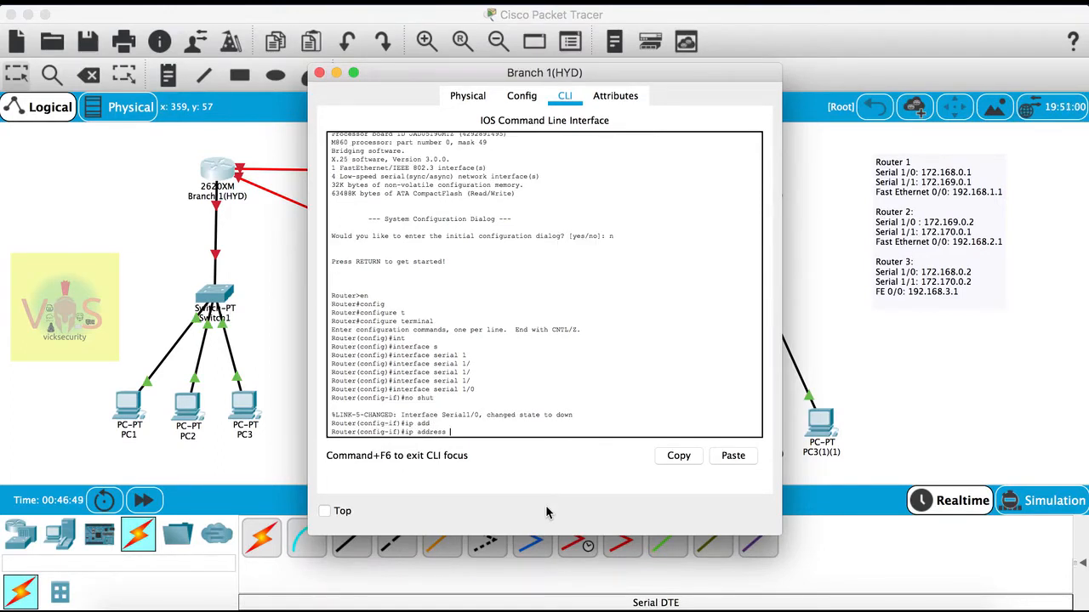
{"action": "type", "text": "172.168.0.1 255.255.0.0"}
{"action": "key", "text": "Return"}
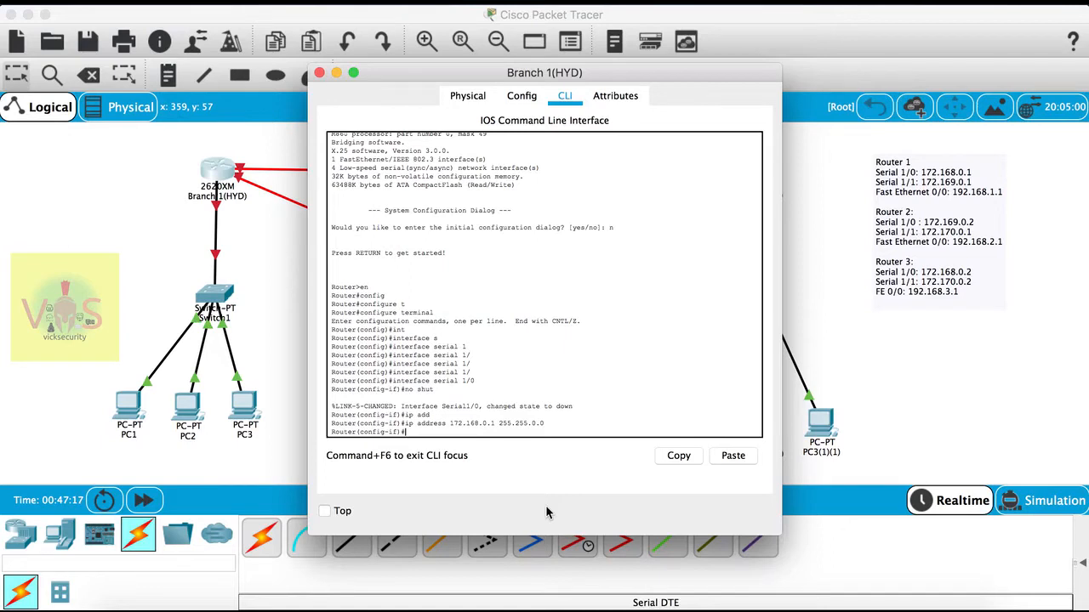
Set serial 1/0 to HDLC encapsulation with "encapsulation hdlc" and exit to global configuration mode
{"action": "type", "text": "nc"}
{"action": "key", "text": "Tab"}
{"action": "type", "text": "hdlc"}
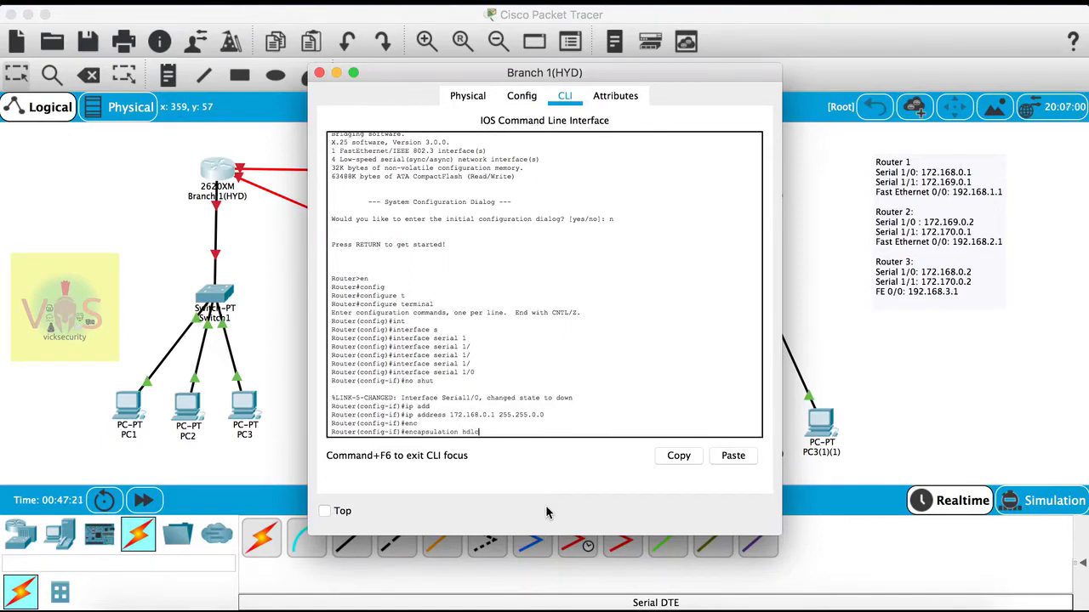
{"action": "key", "text": "Return"}
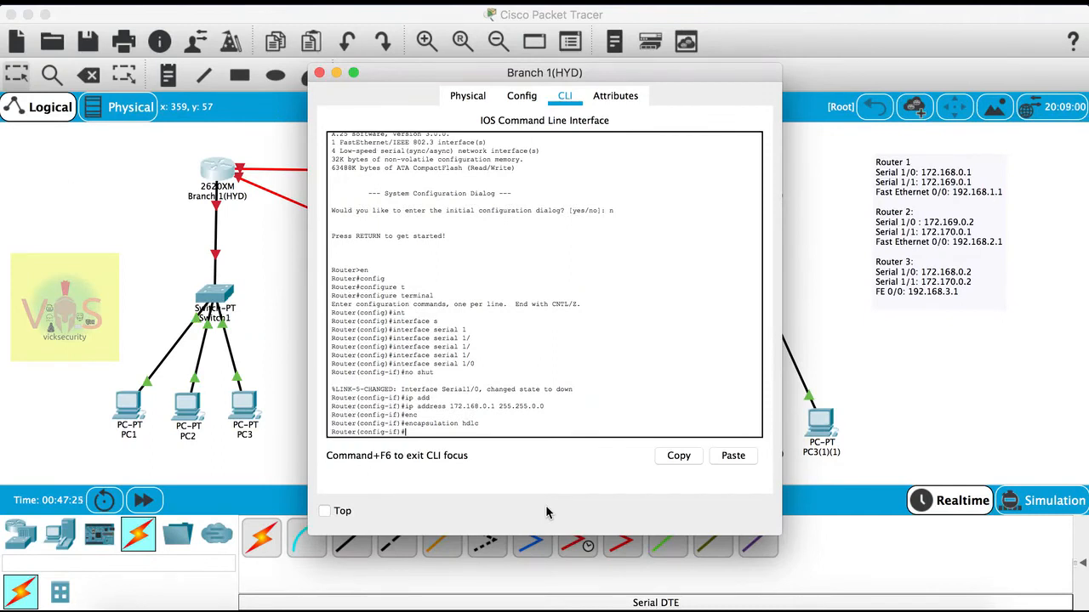
{"action": "type", "text": "no shut"}
{"action": "key", "text": "BackSpace"}
{"action": "key", "text": "BackSpace"}
{"action": "key", "text": "BackSpace"}
{"action": "type", "text": "it"}
{"action": "key", "text": "Return"}
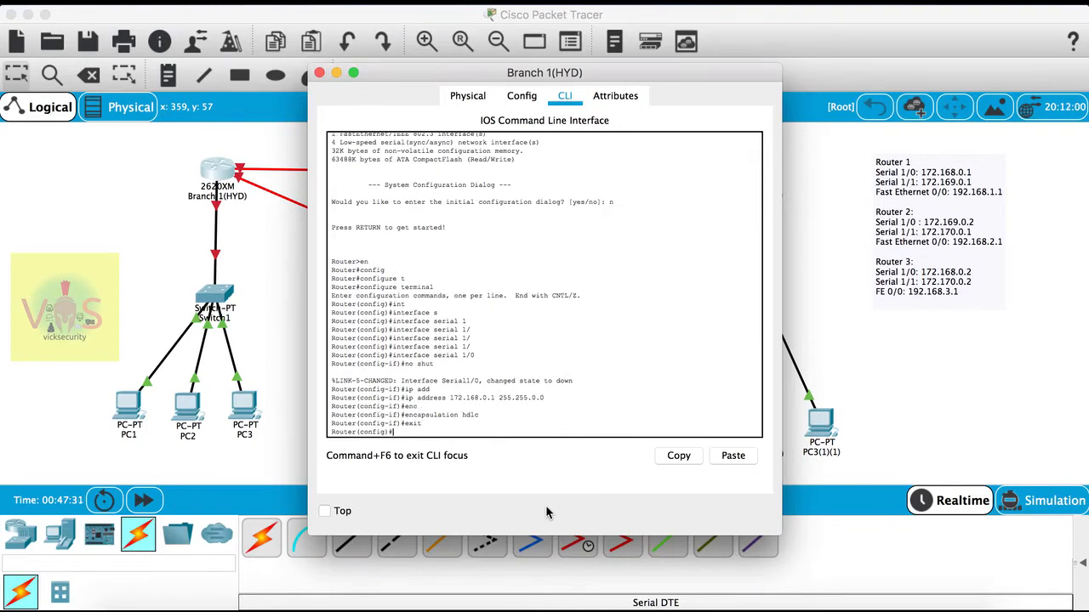
Enter configuration of interface serial 1/1 on Branch 1(HYD) and enable it with "no shut"
{"action": "type", "text": "int"}
{"action": "key", "text": "Tab"}
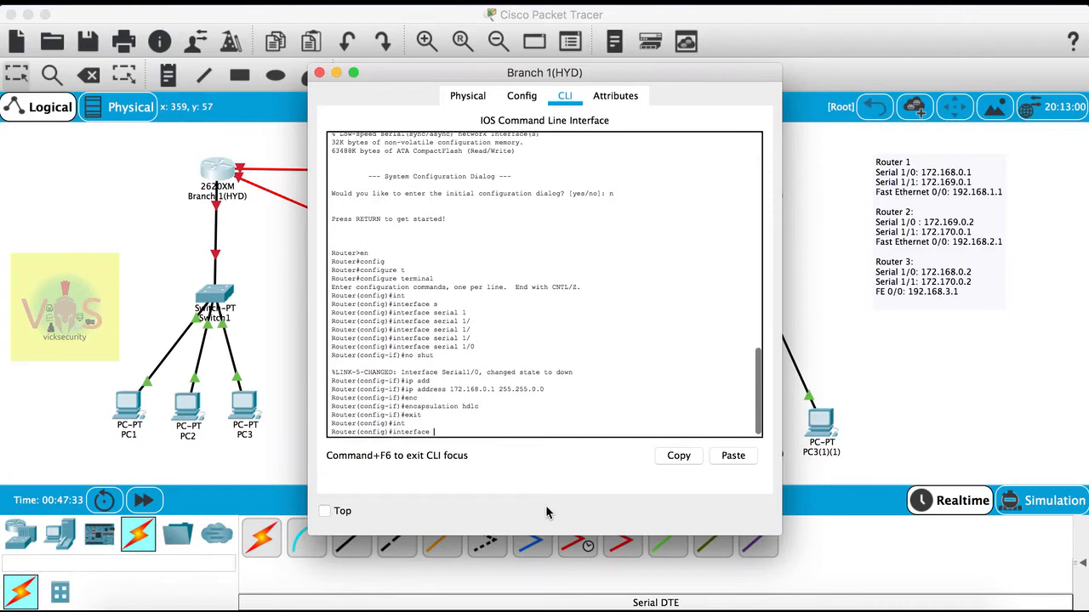
{"action": "type", "text": "se"}
{"action": "key", "text": "Tab"}
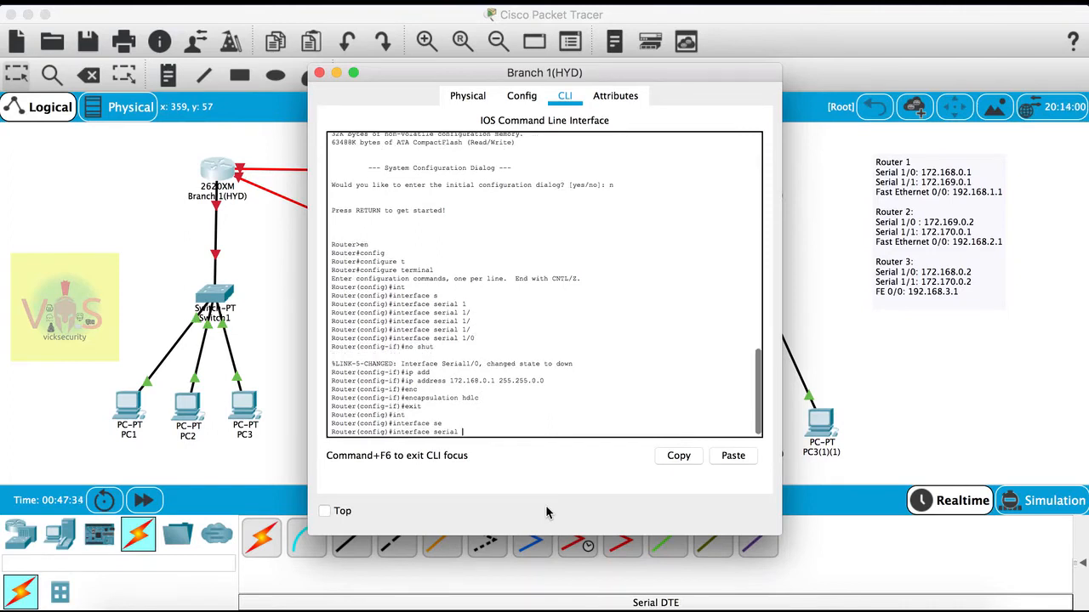
{"action": "type", "text": "1/1"}
{"action": "key", "text": "Return"}
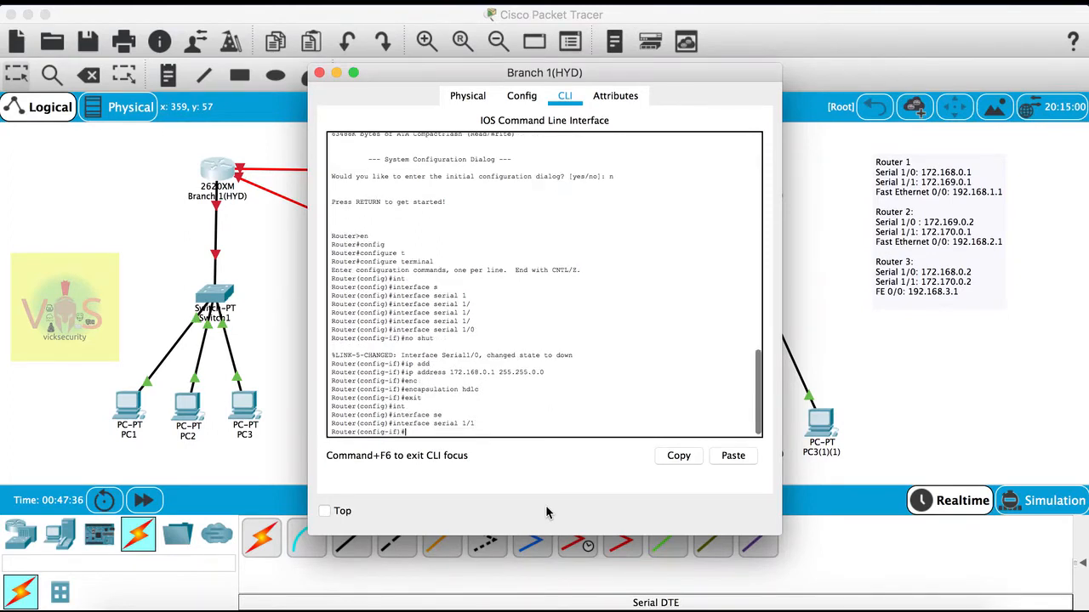
{"action": "type", "text": "no shut"}
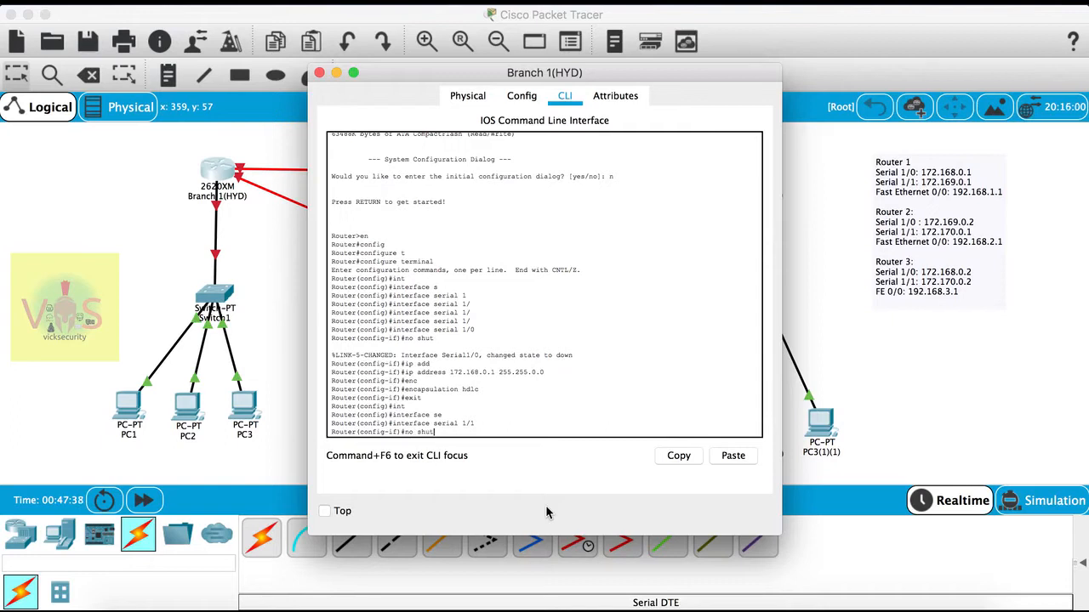
{"action": "key", "text": "Return"}
Assign serial 1/1 the IP address 172.169.0.1 with subnet mask 255.255.0.0
{"action": "type", "text": "ip ad"}
{"action": "key", "text": "Tab"}
{"action": "type", "text": "172.1"}
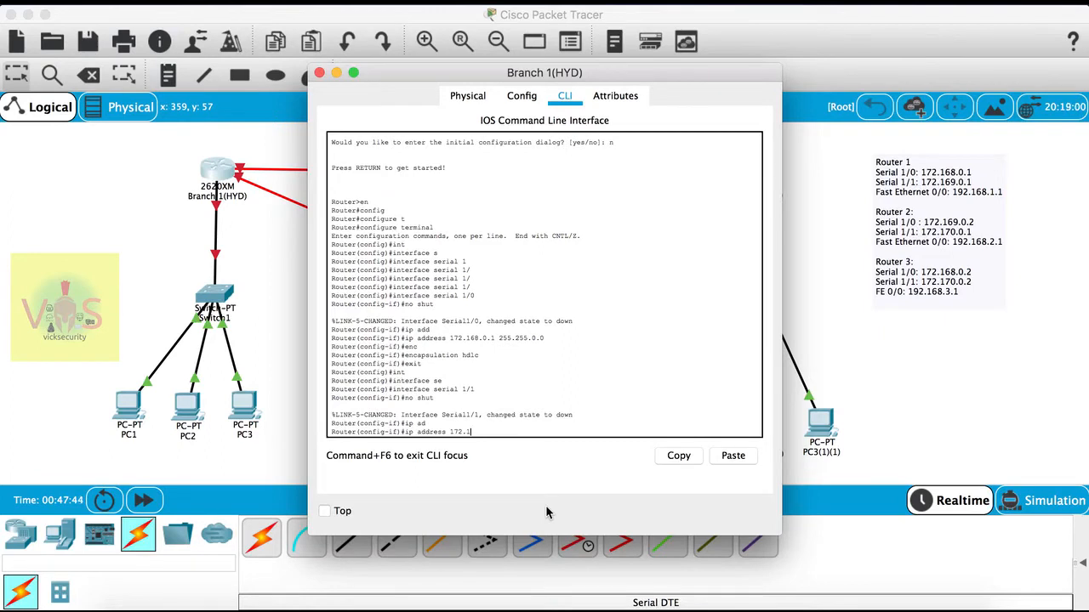
{"action": "type", "text": "69.0.1 255.255.0"}
{"action": "key", "text": "Return"}
Set serial 1/1 to HDLC encapsulation with "encapsulation hdlc" and exit to global configuration mode
{"action": "type", "text": "encapsulation hdlc"}
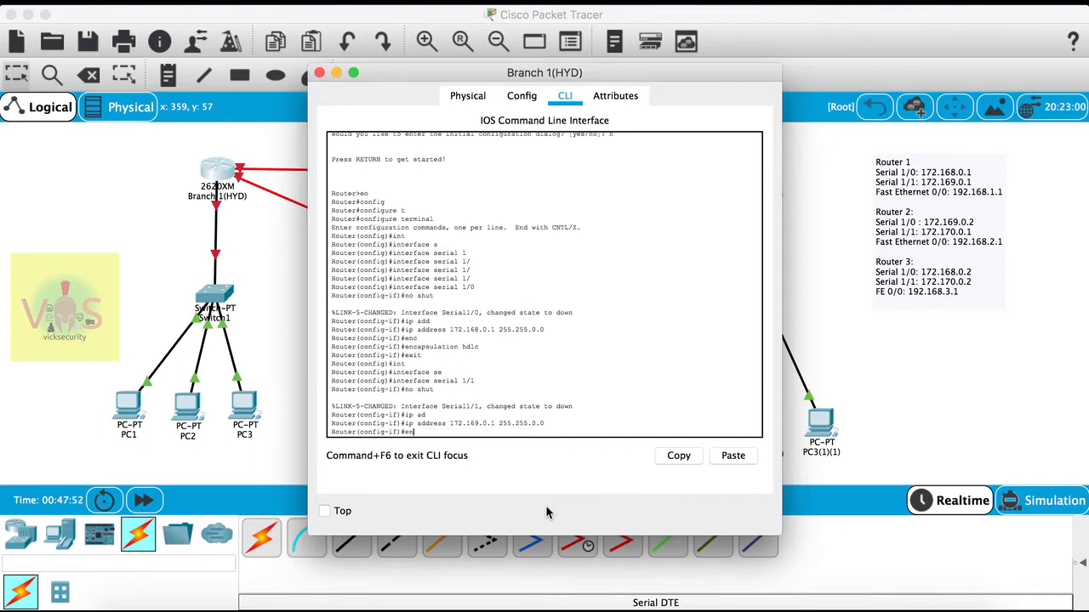
{"action": "key", "text": "Tab"}
{"action": "type", "text": "hd"}
{"action": "key", "text": "Tab"}
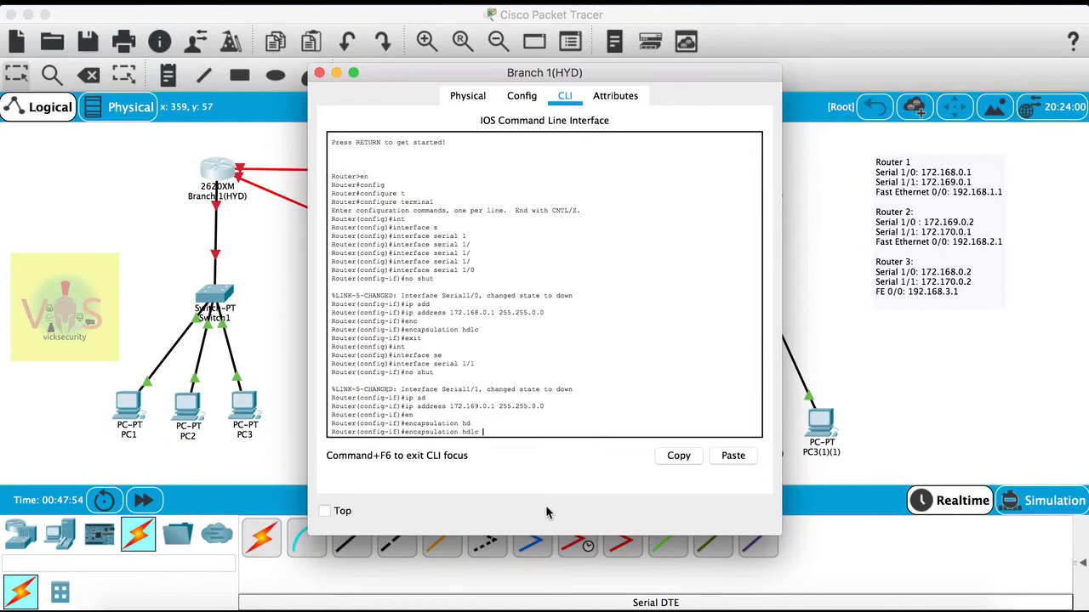
{"action": "key", "text": "Return"}
{"action": "type", "text": "exit"}
{"action": "key", "text": "Return"}
Enter configuration of interface fastEthernet 0/0 on Branch 1(HYD)
{"action": "type", "text": "int"}
{"action": "key", "text": "Tab"}
{"action": "type", "text": "f"}
{"action": "key", "text": "Tab"}
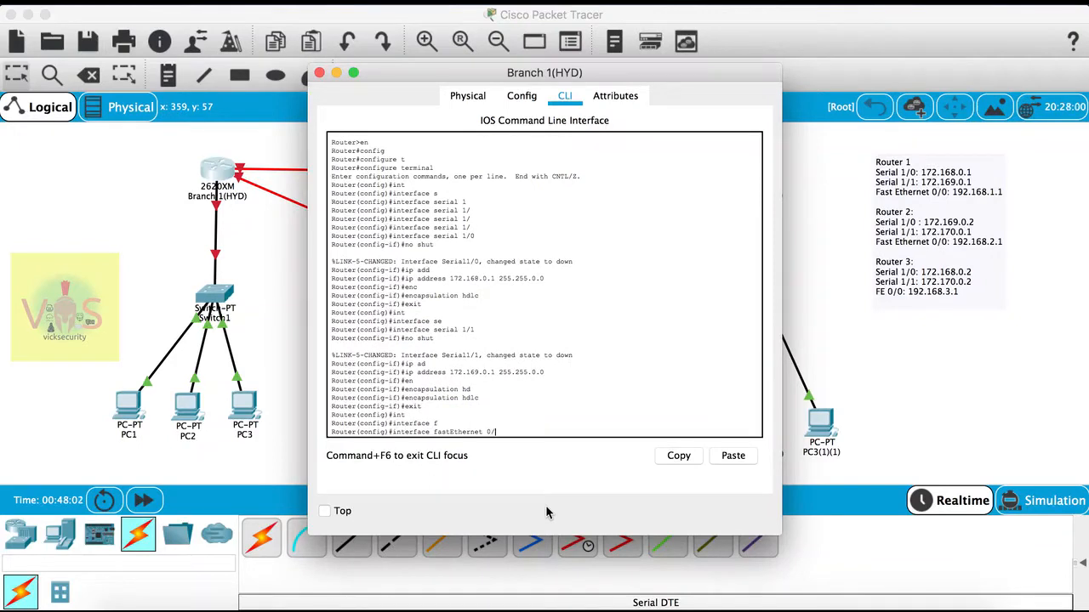
{"action": "type", "text": "/0"}
{"action": "key", "text": "Return"}
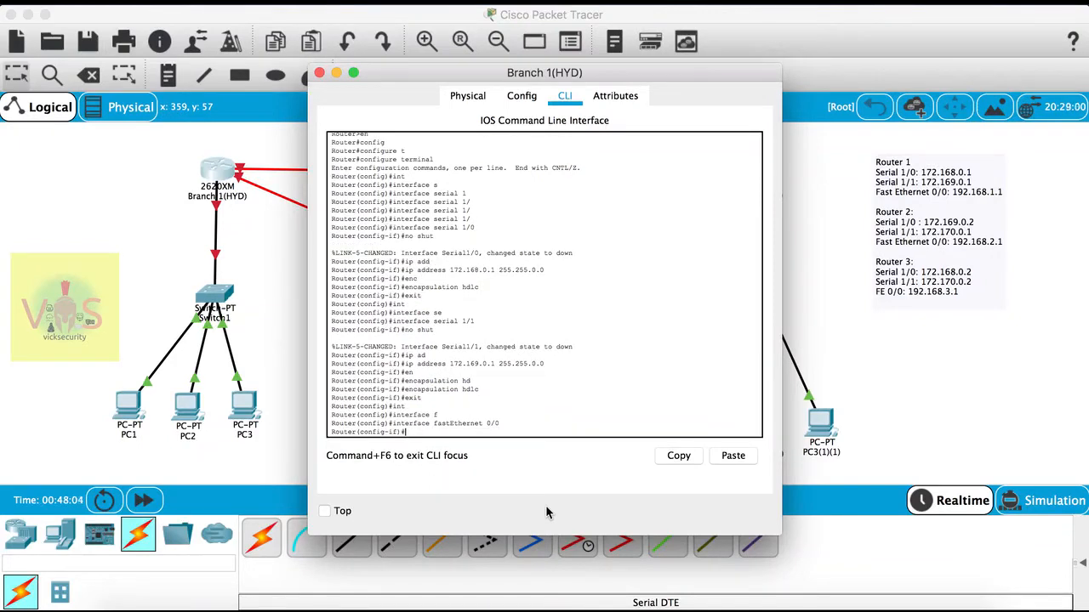
Assign fastEthernet 0/0 the IP address 192.168.1.1 with subnet mask 255.255.255.0
{"action": "type", "text": "ip"}
{"action": "key", "text": "Tab"}
{"action": "type", "text": "ad"}
{"action": "key", "text": "Tab"}
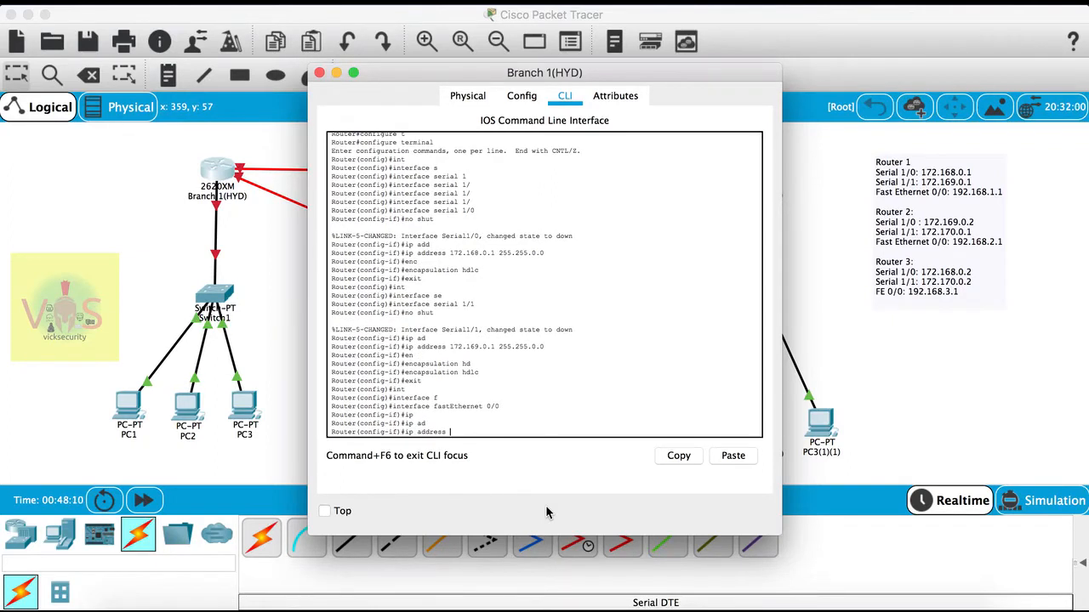
{"action": "type", "text": "192.168.1.1 255.255.255.0"}
{"action": "key", "text": "Return"}
Enable fastEthernet 0/0 with "no shut" and fast-forward the network time
{"action": "type", "text": "no shut"}
{"action": "key", "text": "Return"}
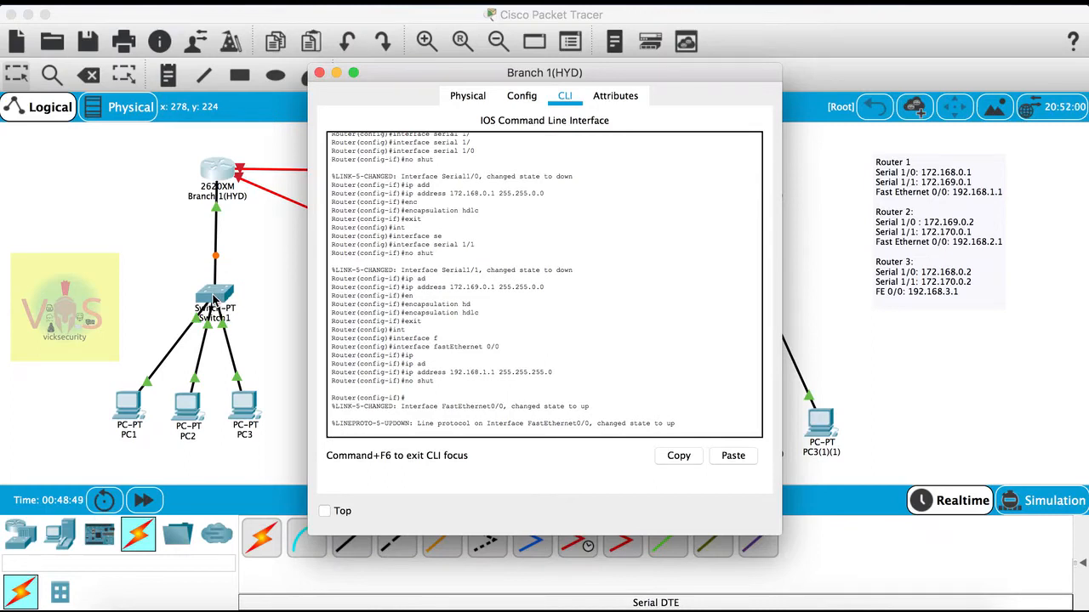
{"action": "left_click", "coordinate": [143, 505]}
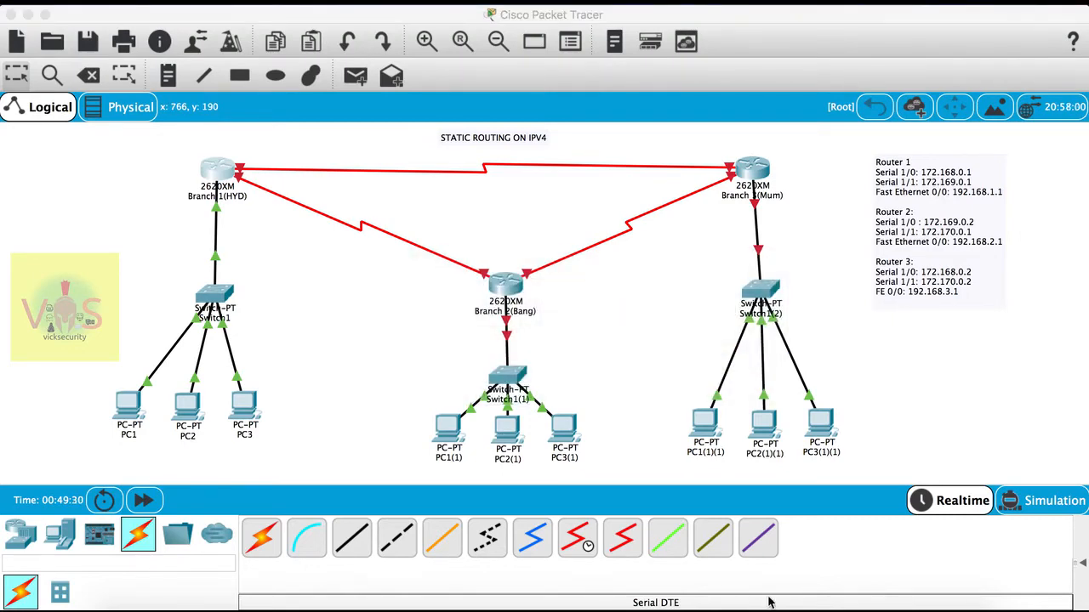
Return to the Branch 1(HYD) console, exit to global configuration mode and close the router's window
{"action": "key", "text": "ctrl+Up"}
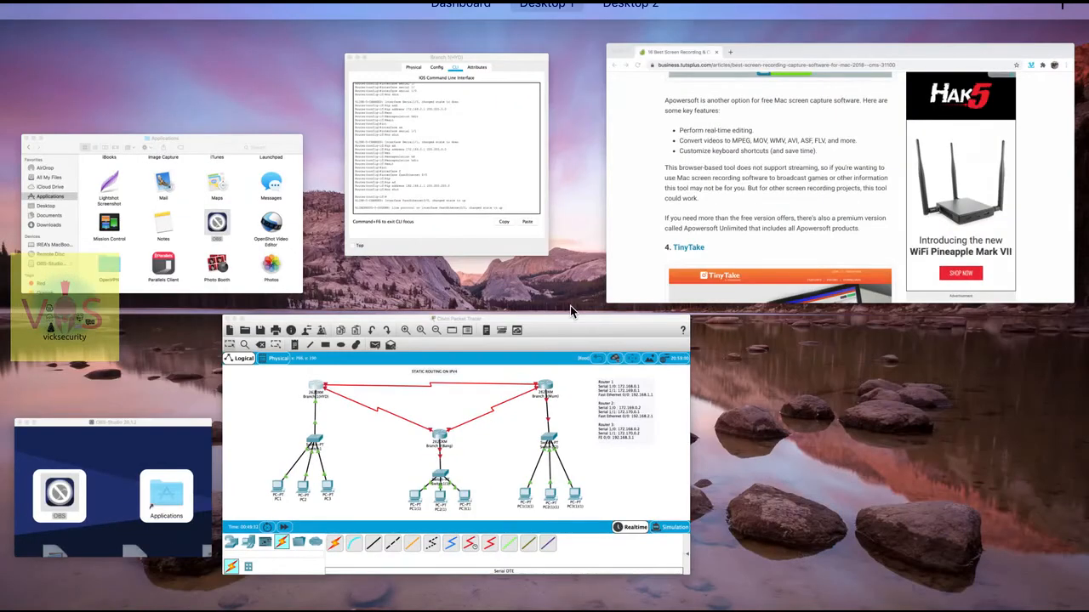
{"action": "left_click", "coordinate": [490, 211]}
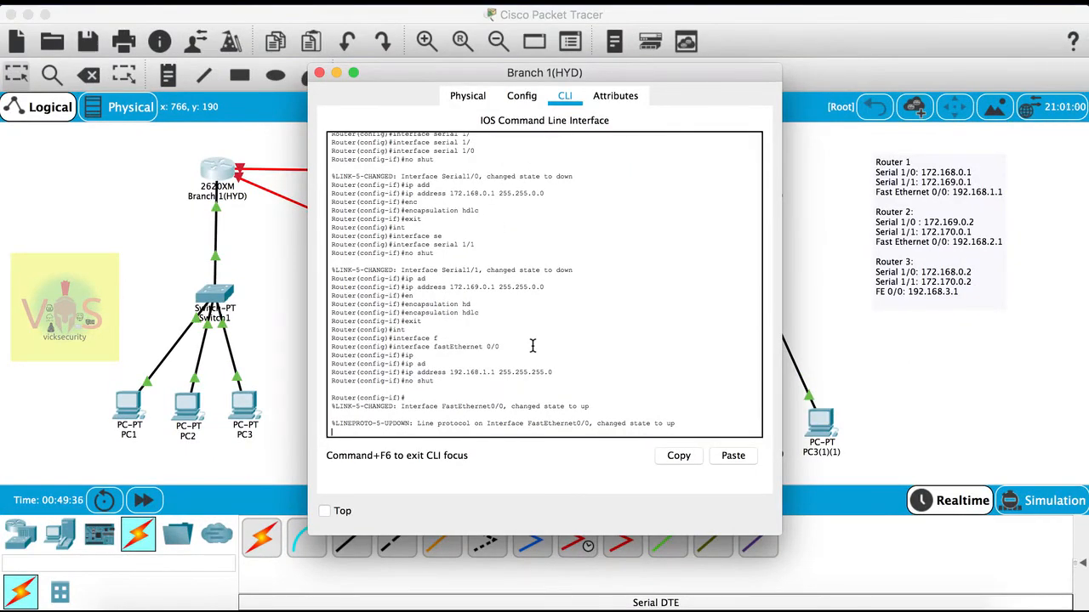
{"action": "key", "text": "Return"}
{"action": "type", "text": "exit"}
{"action": "key", "text": "Return"}
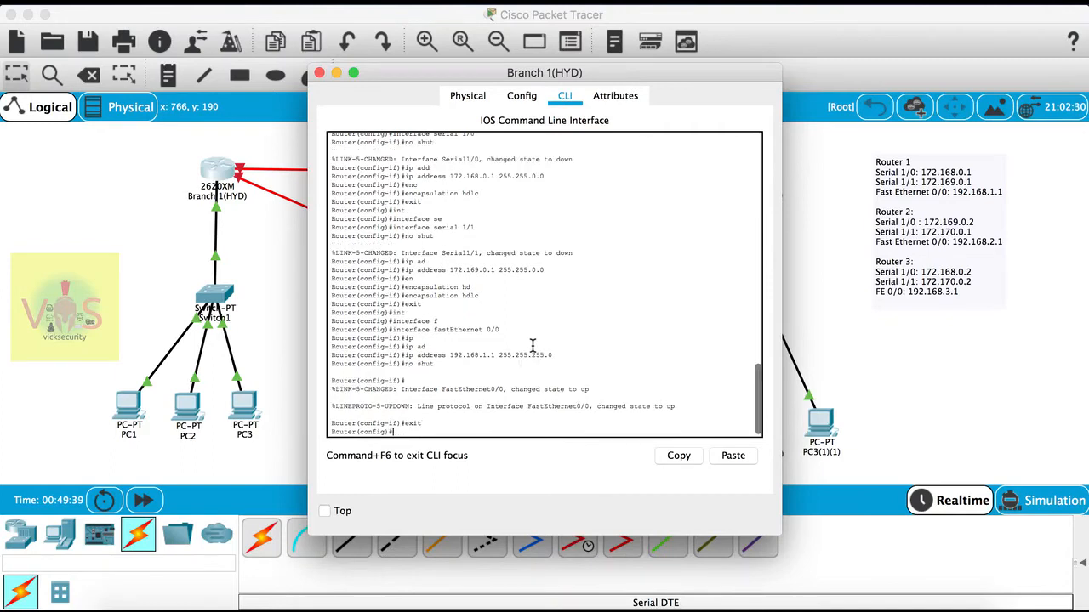
{"action": "left_click", "coordinate": [319, 73]}
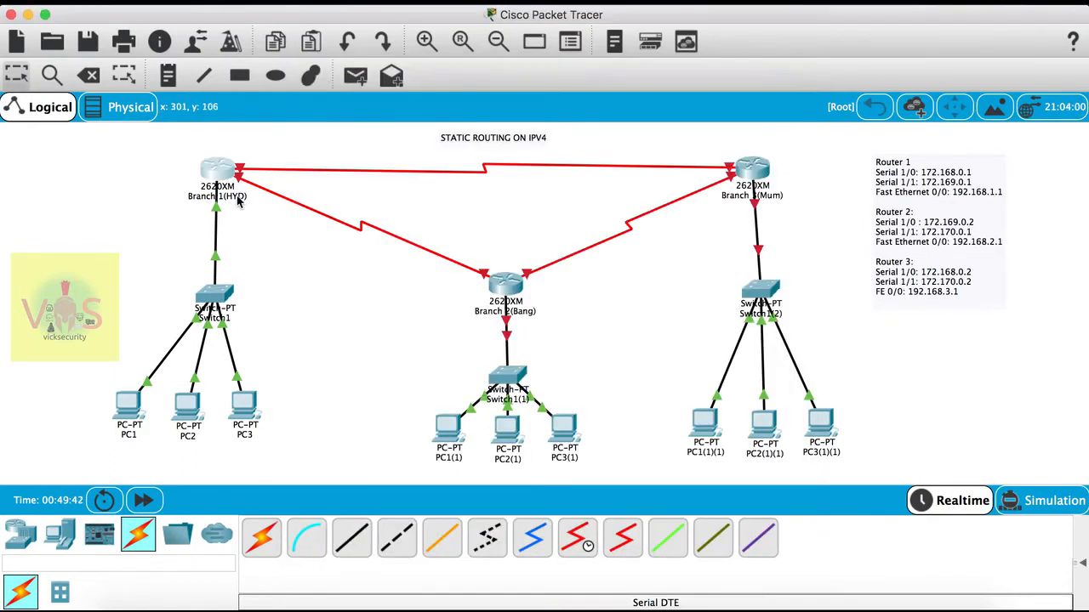
Move PC3 slightly farther from PC2, and give PC1 the static IP address 192.168.1.2 with subnet mask 255.255.255.0
{"action": "left_click_drag", "start_coordinate": [246, 403], "coordinate": [260, 404]}
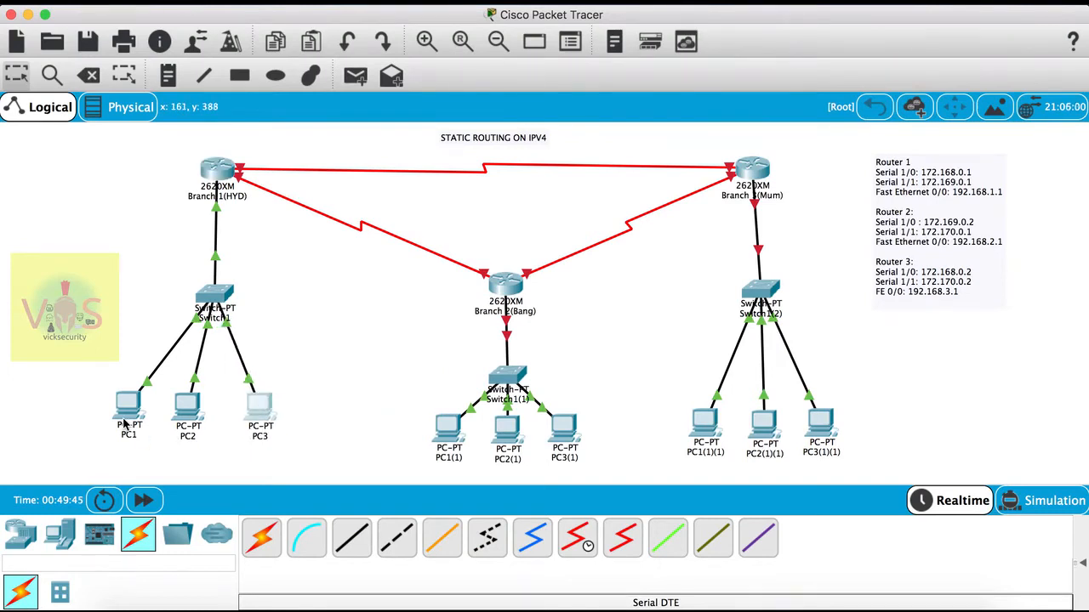
{"action": "left_click_drag", "start_coordinate": [123, 420], "coordinate": [122, 419]}
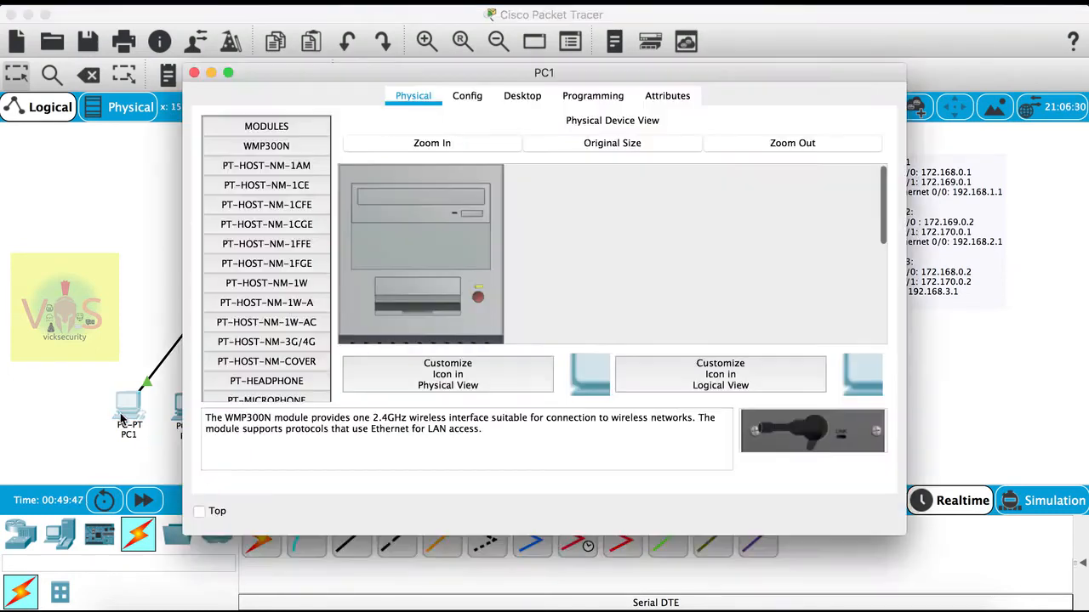
{"action": "left_click", "coordinate": [122, 418]}
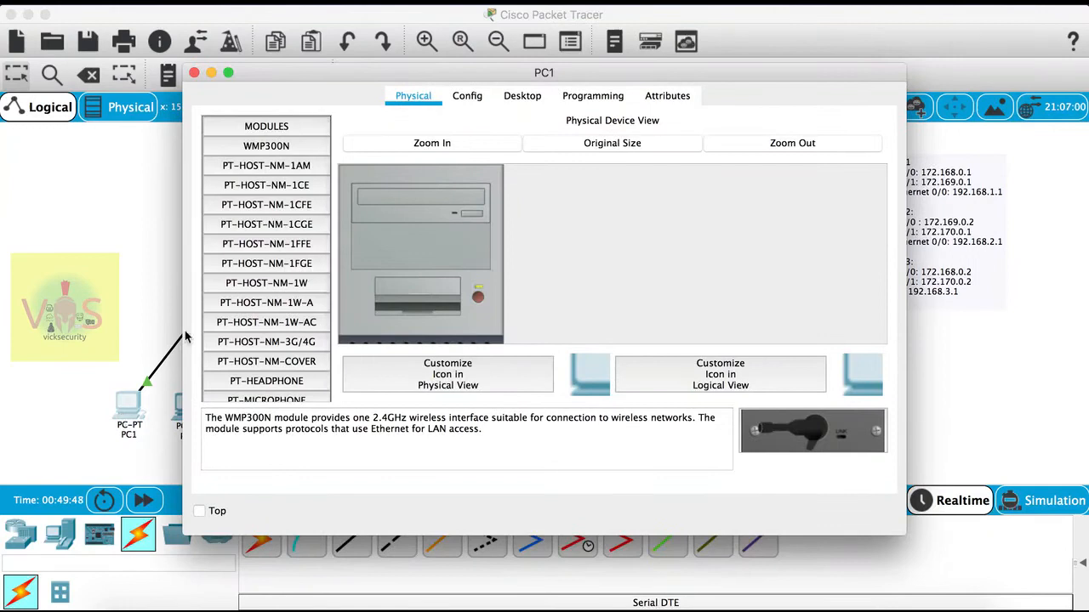
{"action": "left_click", "coordinate": [475, 104]}
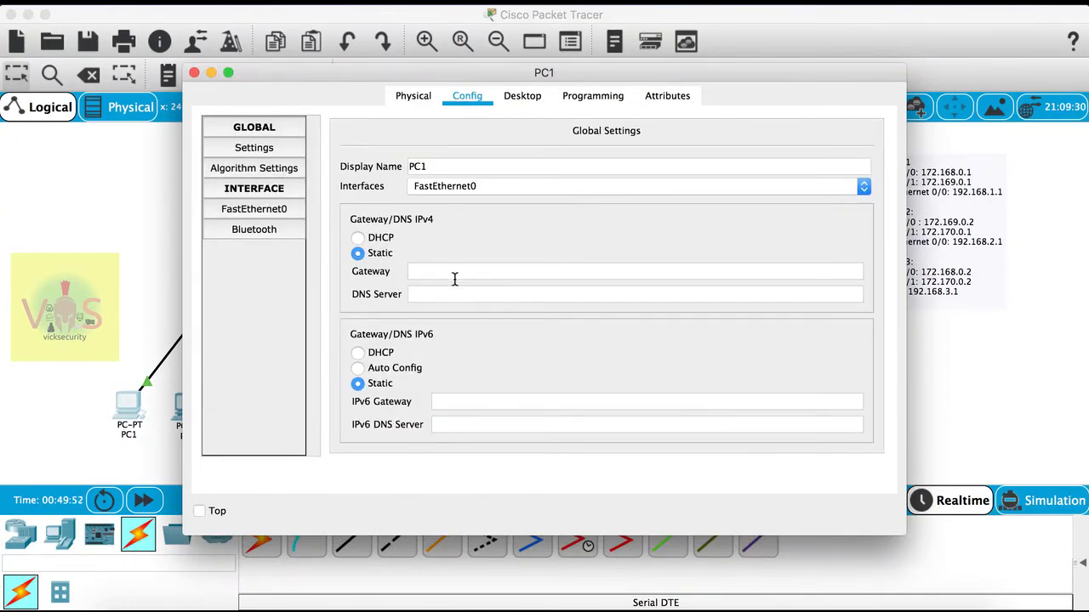
{"action": "left_click", "coordinate": [263, 216]}
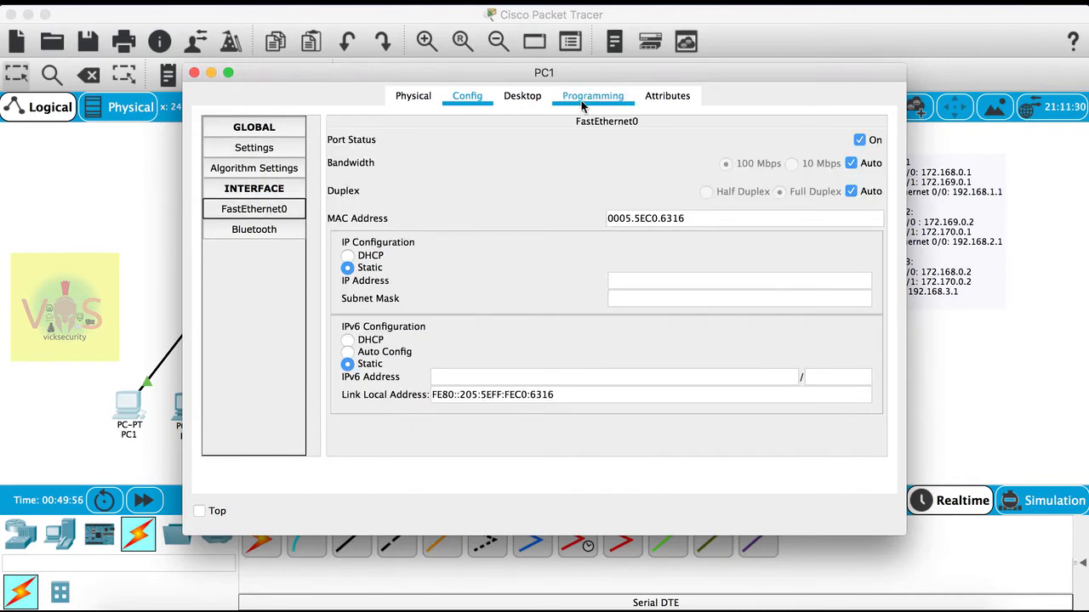
{"action": "left_click", "coordinate": [540, 107]}
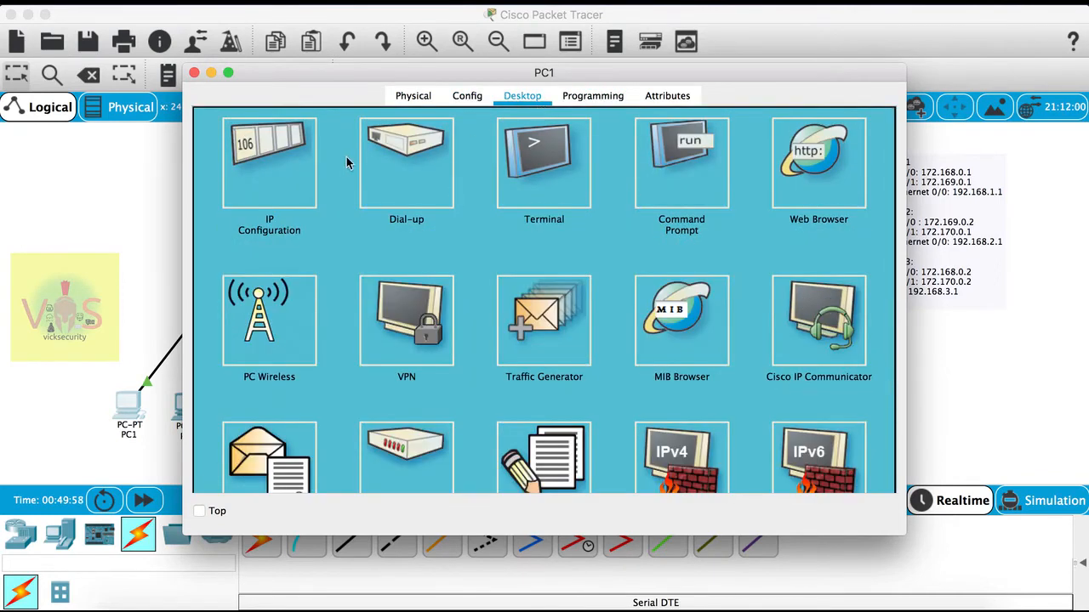
{"action": "left_click", "coordinate": [270, 167]}
{"action": "left_click", "coordinate": [464, 230]}
{"action": "type", "text": "19"}
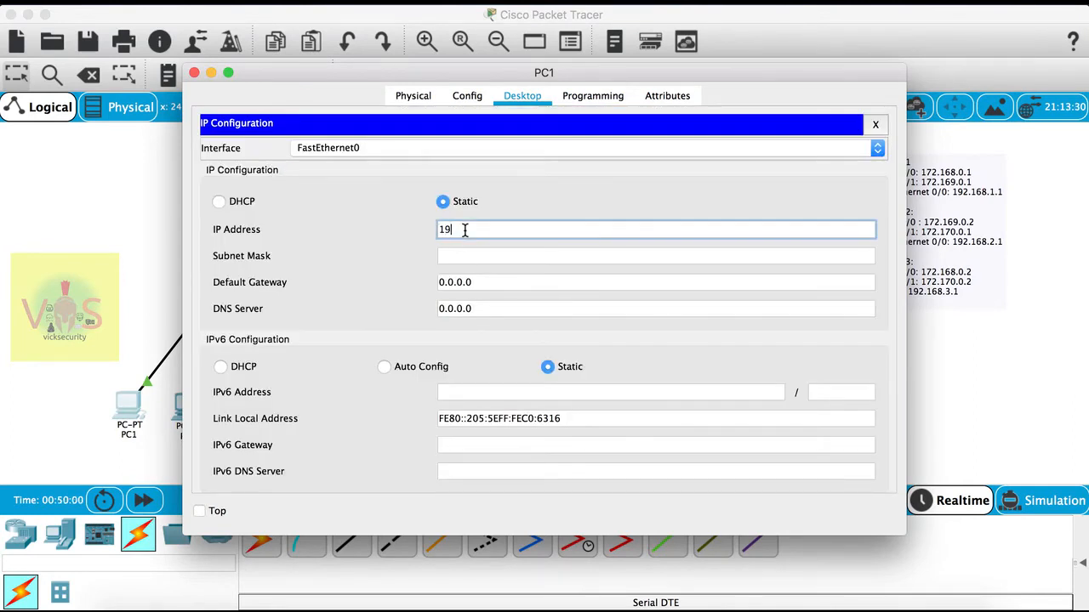
{"action": "type", "text": "2.168.1.2"}
{"action": "left_click", "coordinate": [466, 262]}
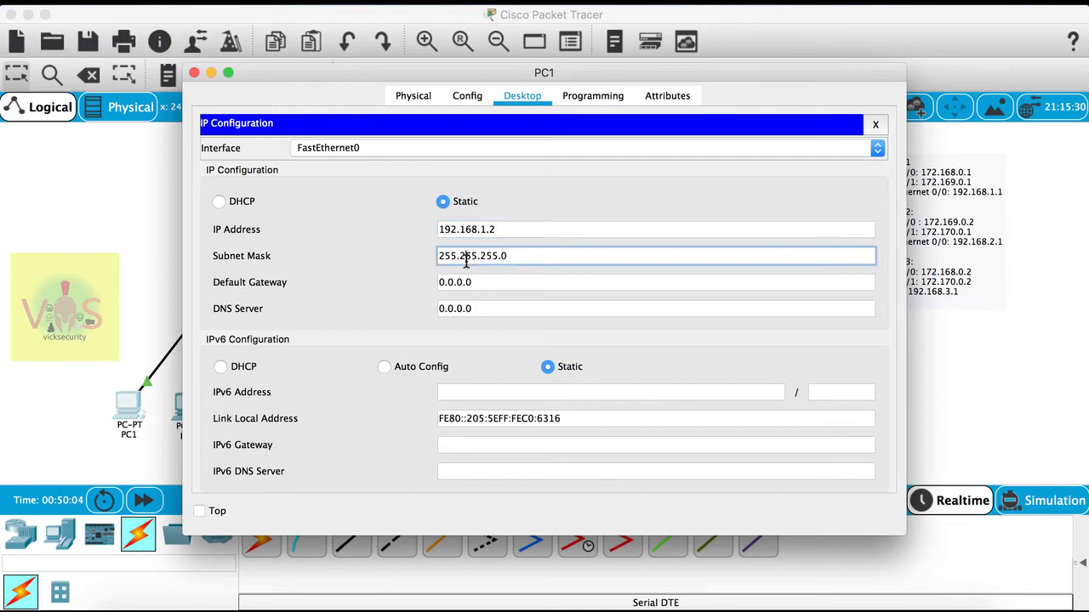
Set PC1's default gateway to 192.168.1.1 and close its window
{"action": "left_click", "coordinate": [482, 287]}
{"action": "key", "text": "BackSpace"}
{"action": "key", "text": "BackSpace"}
{"action": "key", "text": "BackSpace"}
{"action": "key", "text": "BackSpace"}
{"action": "key", "text": "BackSpace"}
{"action": "key", "text": "BackSpace"}
{"action": "key", "text": "BackSpace"}
{"action": "type", "text": "192.168.1.1"}
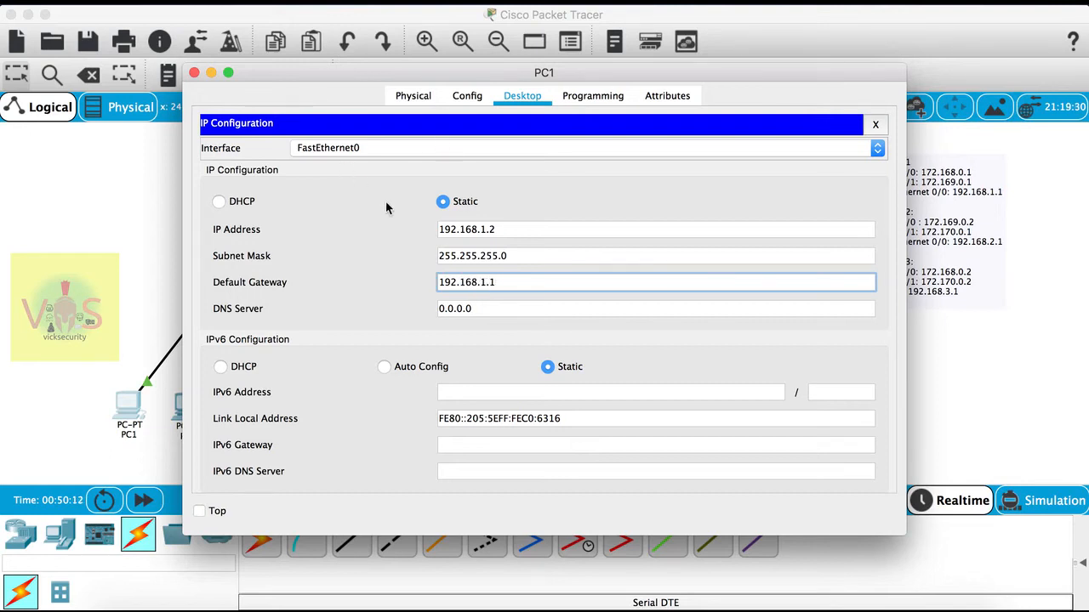
{"action": "left_click", "coordinate": [874, 128]}
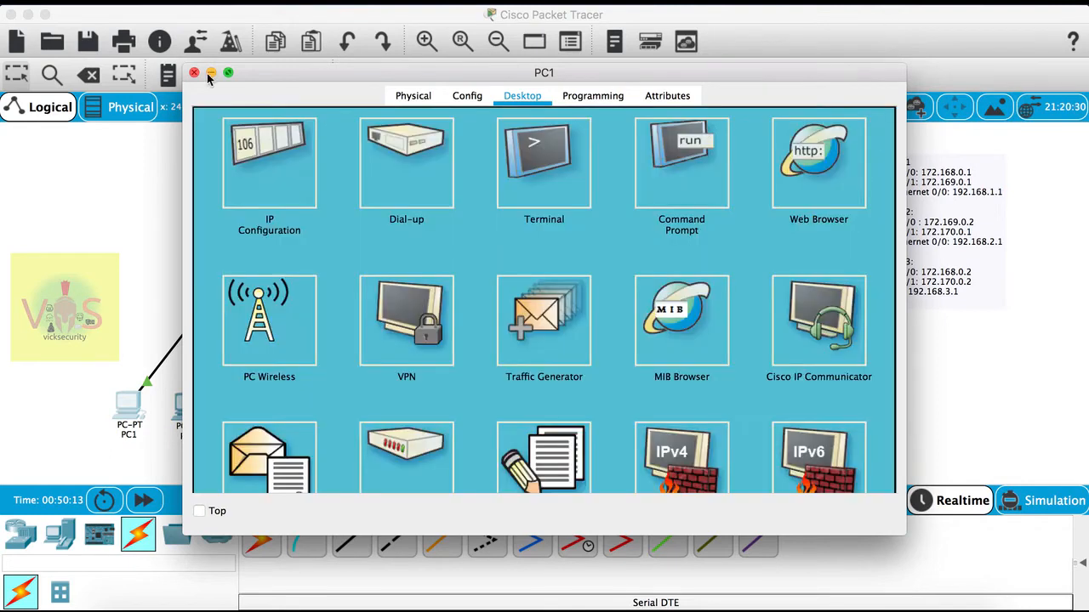
{"action": "left_click", "coordinate": [270, 177]}
{"action": "left_click", "coordinate": [194, 73]}
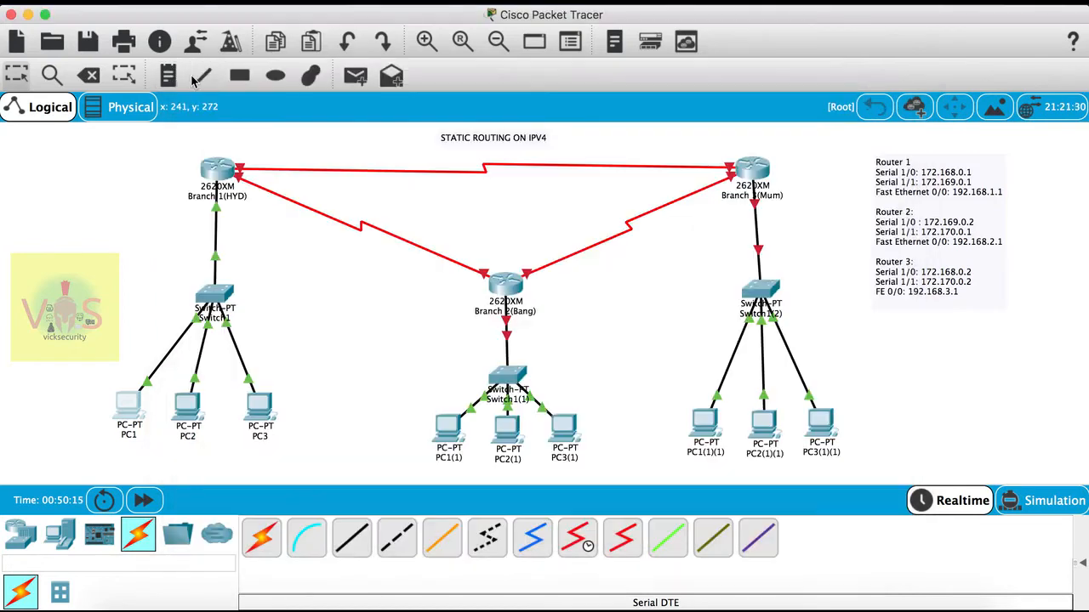
Give PC2 the static IP address 192.168.1.3 with subnet mask 255.255.255.0
{"action": "left_click", "coordinate": [190, 407]}
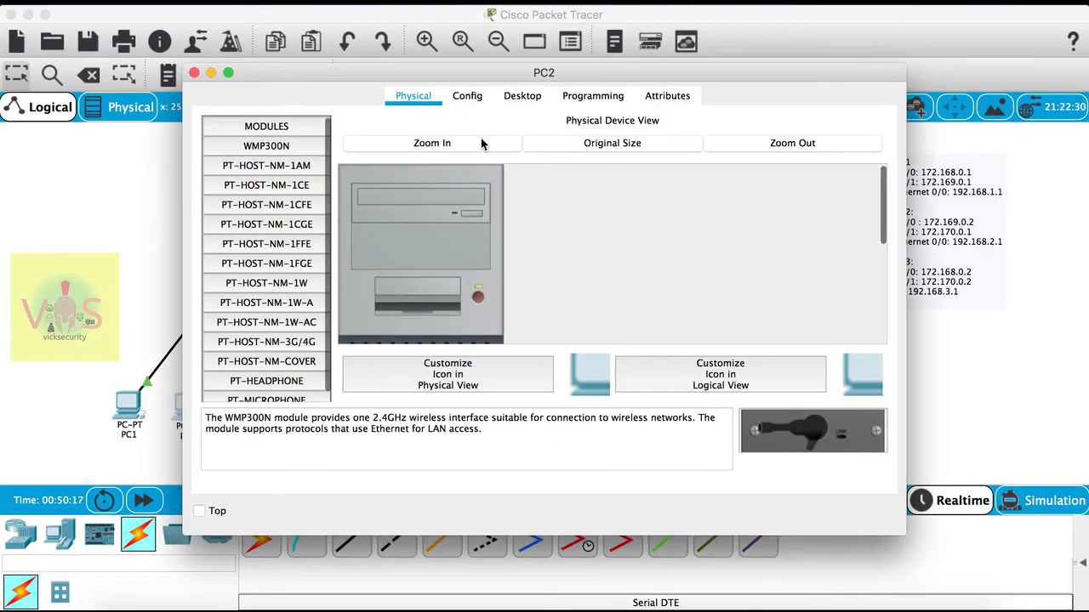
{"action": "left_click", "coordinate": [519, 97]}
{"action": "left_click", "coordinate": [284, 157]}
{"action": "left_click", "coordinate": [570, 231]}
{"action": "type", "text": "192.168.1"}
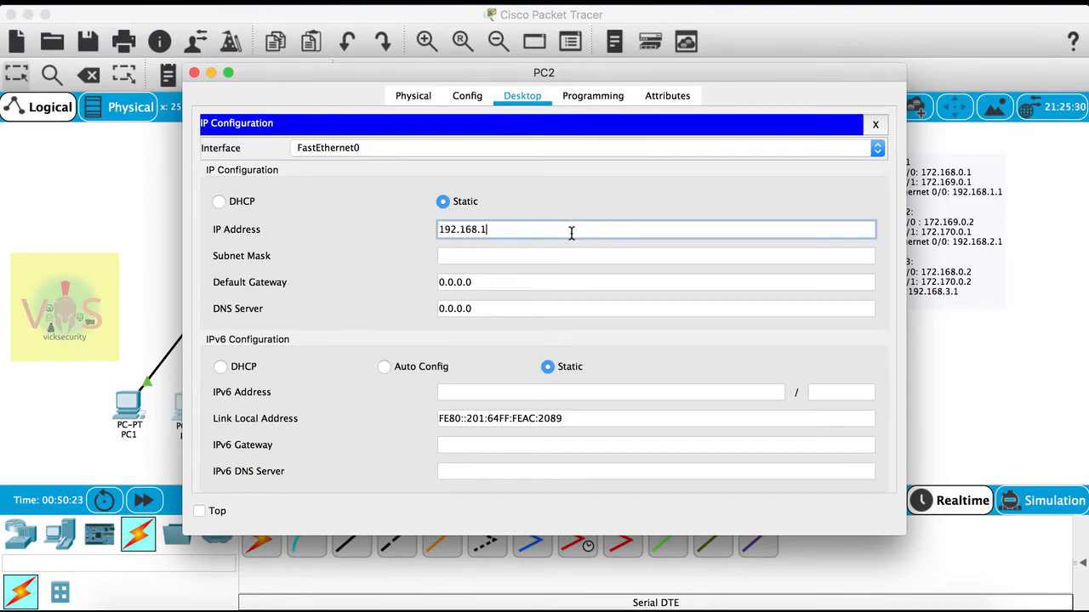
{"action": "type", "text": ".3"}
{"action": "key", "text": "Tab"}
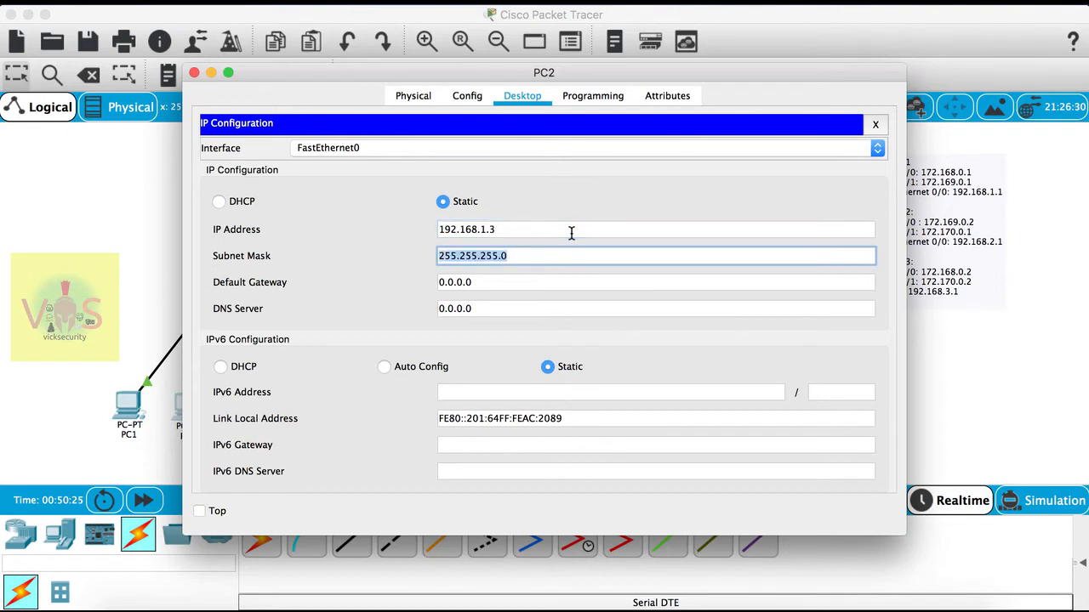
Set PC2's default gateway to 192.168.1.1 and close its window
{"action": "key", "text": "Tab"}
{"action": "type", "text": "192.168"}
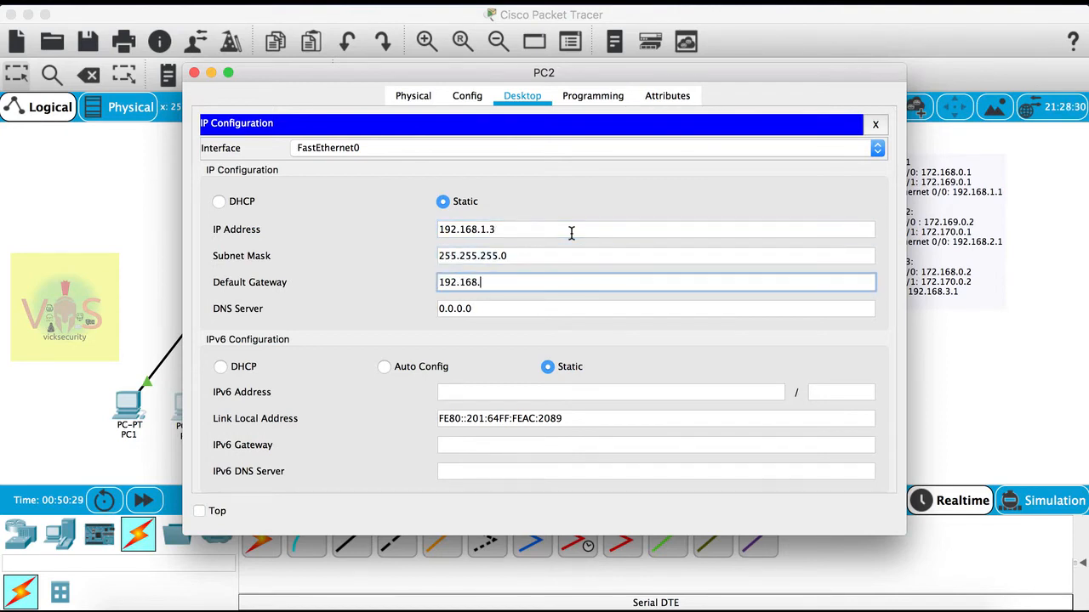
{"action": "type", "text": ".1.1"}
{"action": "left_click", "coordinate": [194, 73]}
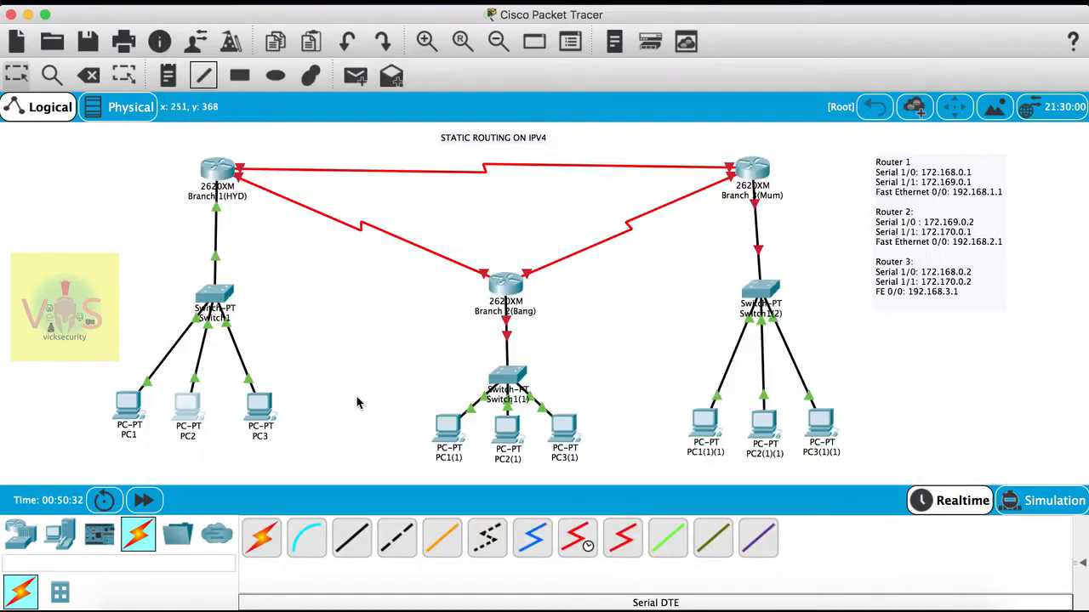
Give PC3 the static IP address 192.168.1.4 with subnet mask 255.255.255.0
{"action": "left_click", "coordinate": [262, 410]}
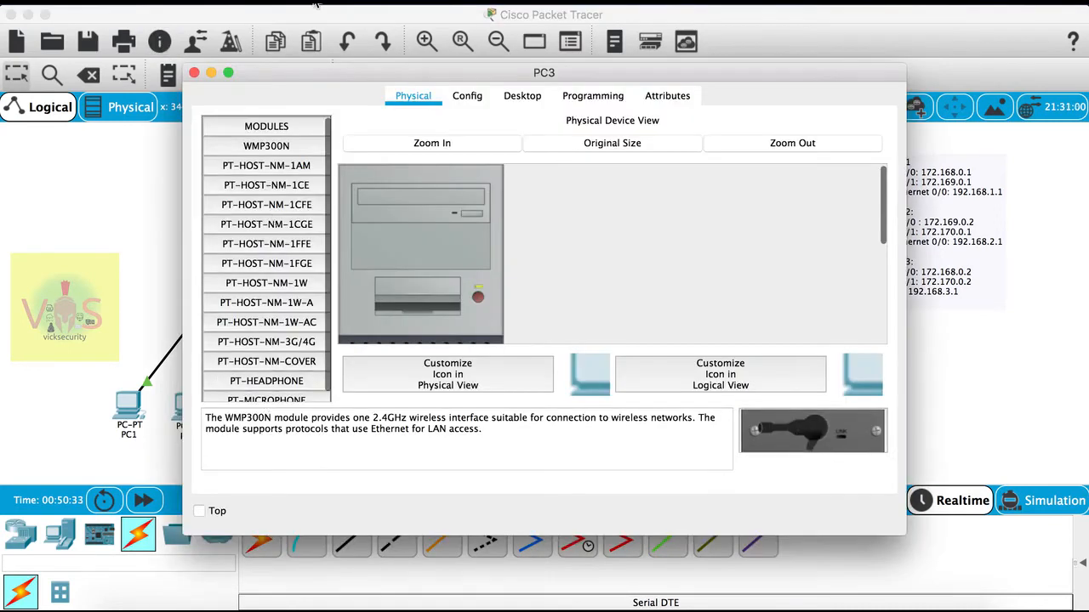
{"action": "left_click", "coordinate": [532, 98]}
{"action": "left_click", "coordinate": [241, 239]}
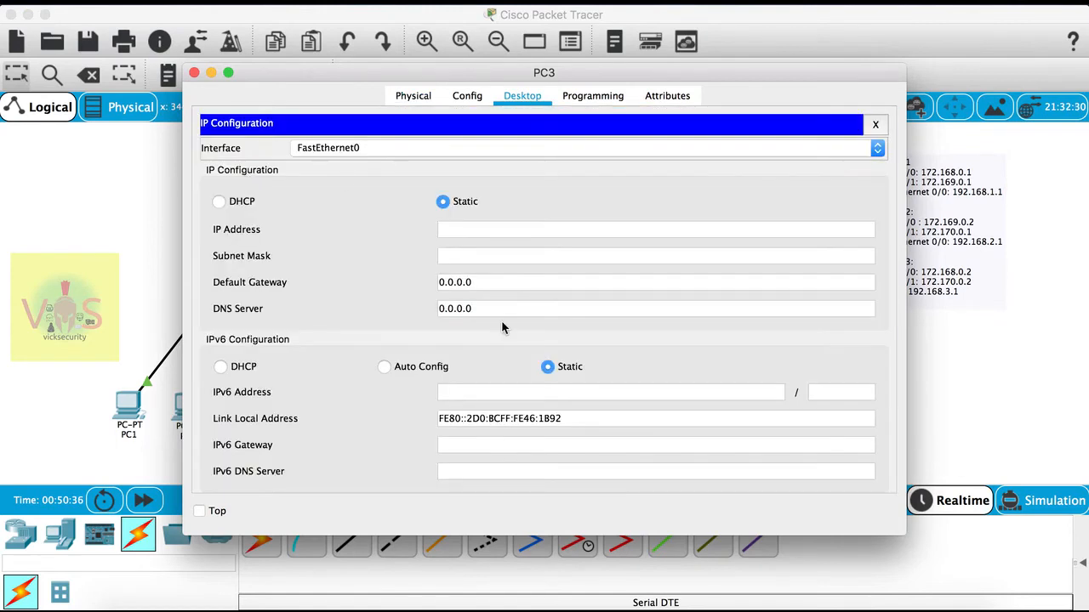
{"action": "left_click", "coordinate": [459, 235]}
{"action": "type", "text": "192.168.1"}
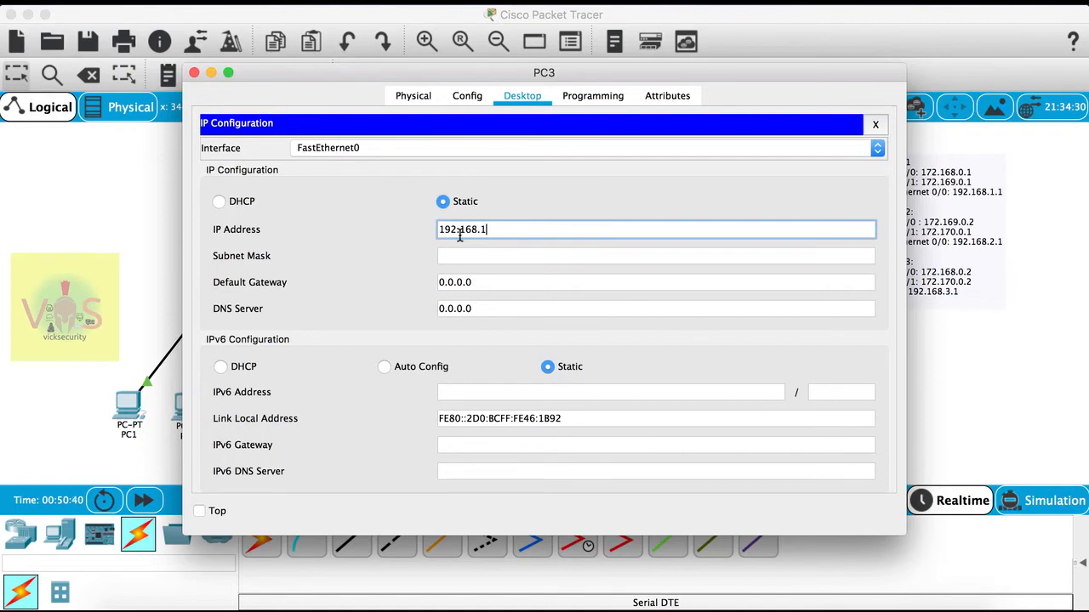
{"action": "type", "text": ".4"}
{"action": "key", "text": "Tab"}
Set PC3's default gateway to 192.168.1.1 and close its IP configuration
{"action": "key", "text": "Tab"}
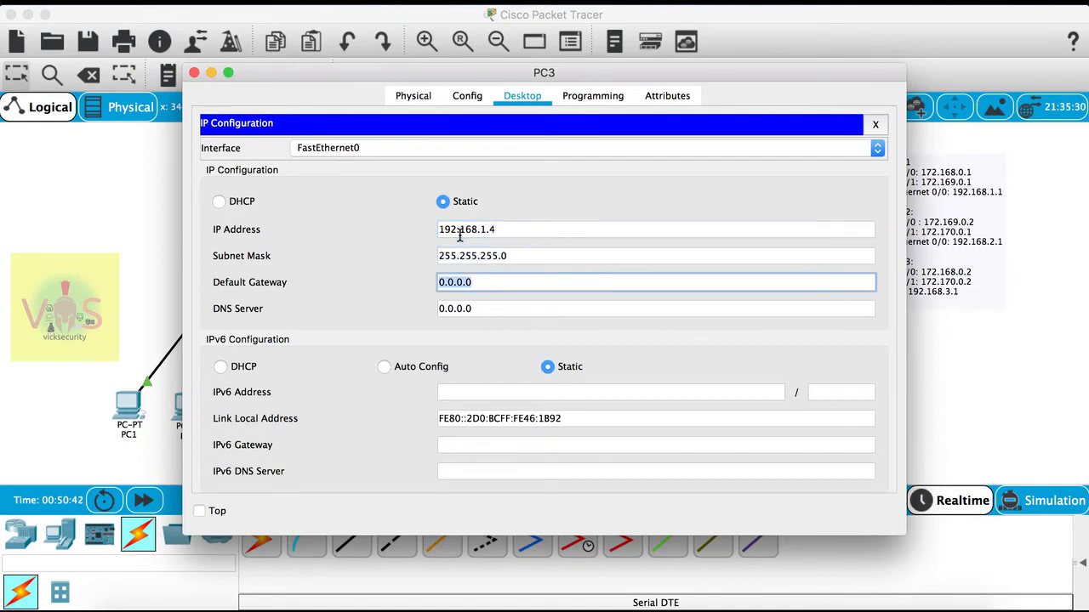
{"action": "type", "text": "192.168.1.1"}
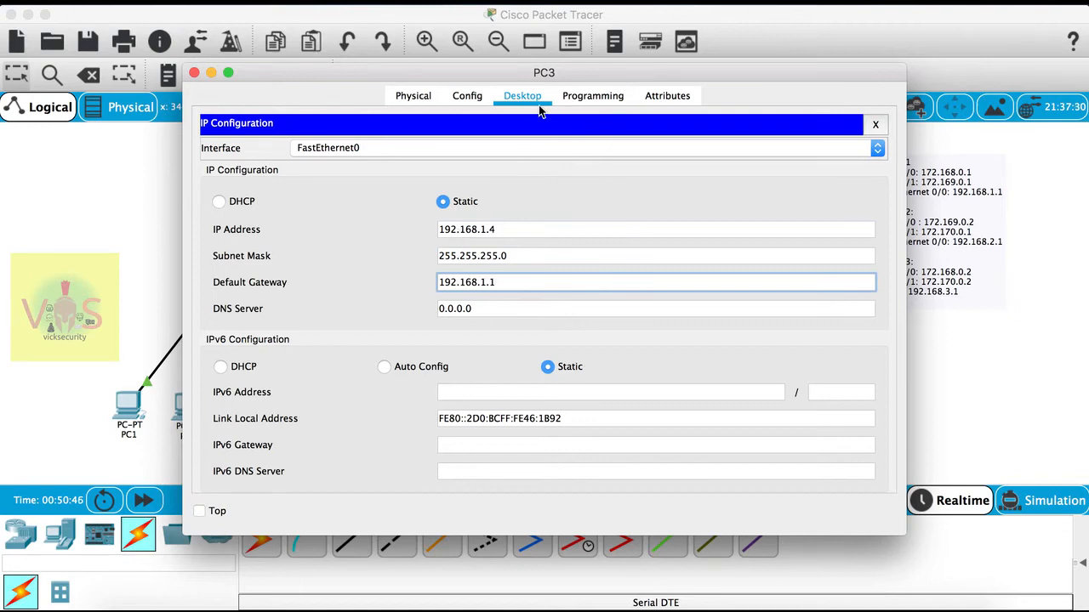
{"action": "left_click", "coordinate": [875, 124]}
{"action": "left_click", "coordinate": [534, 188]}
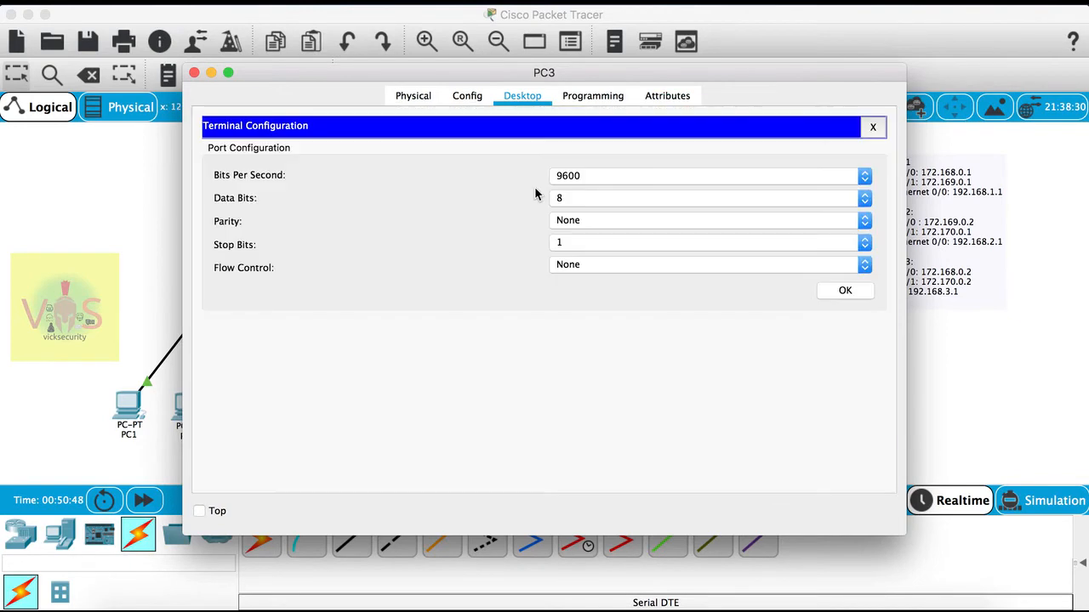
{"action": "left_click", "coordinate": [840, 291]}
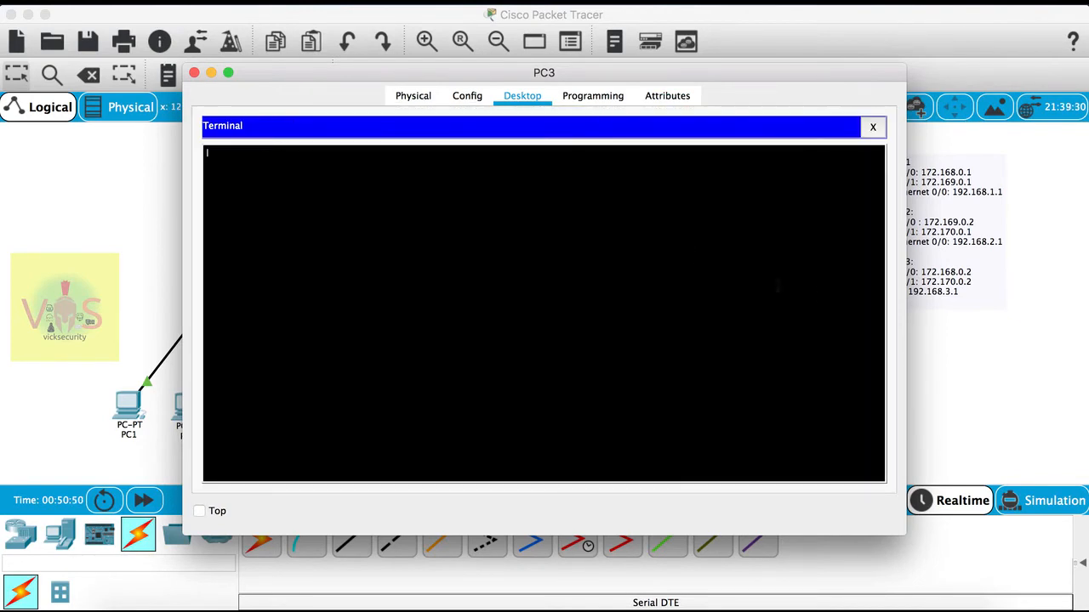
{"action": "left_click", "coordinate": [873, 126]}
Ping the gateway 192.168.1.1 from PC3's command prompt, and close the PC3 window
{"action": "left_click", "coordinate": [685, 170]}
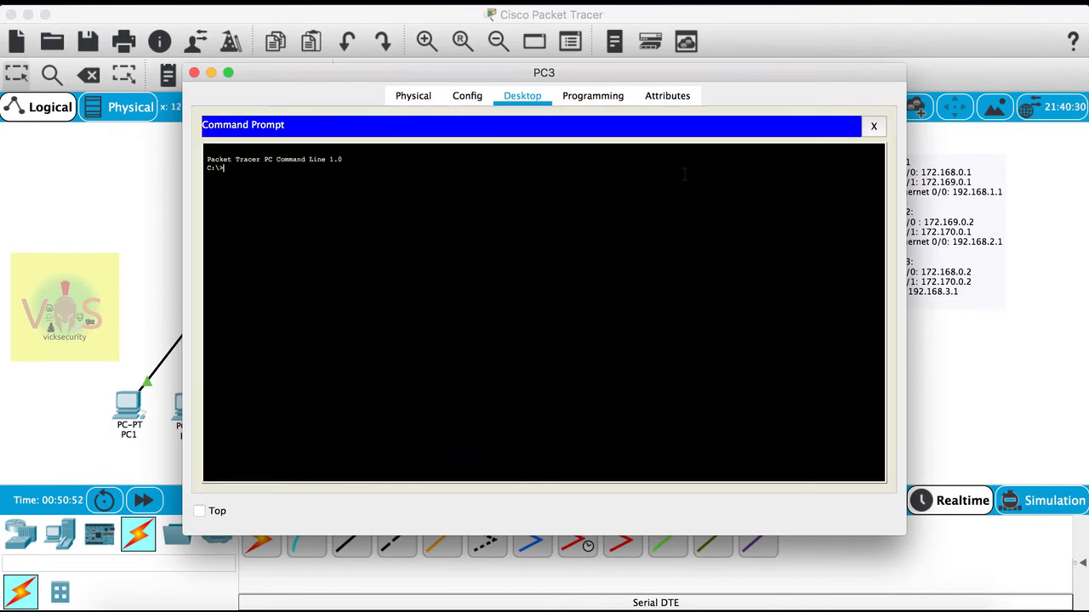
{"action": "type", "text": "ping 192.168.1.1"}
{"action": "key", "text": "Return"}
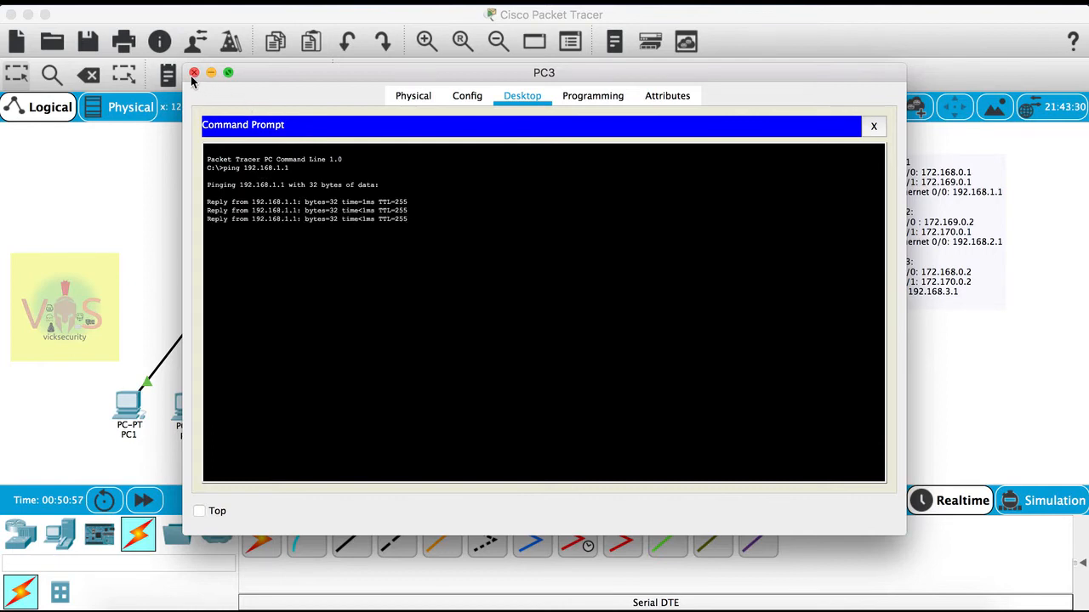
{"action": "key", "text": "Return"}
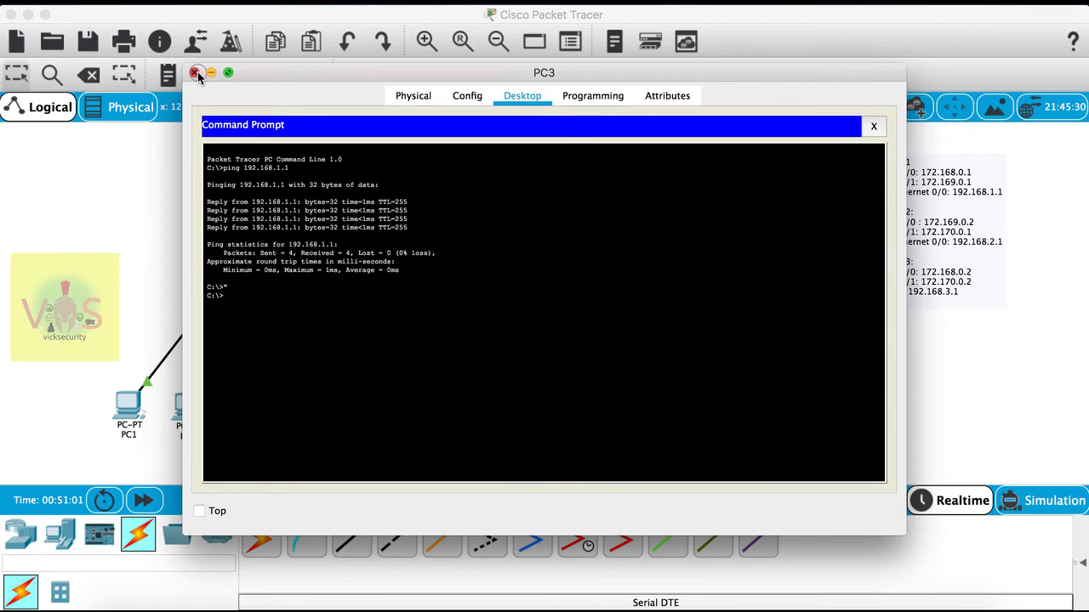
{"action": "left_click", "coordinate": [195, 73]}
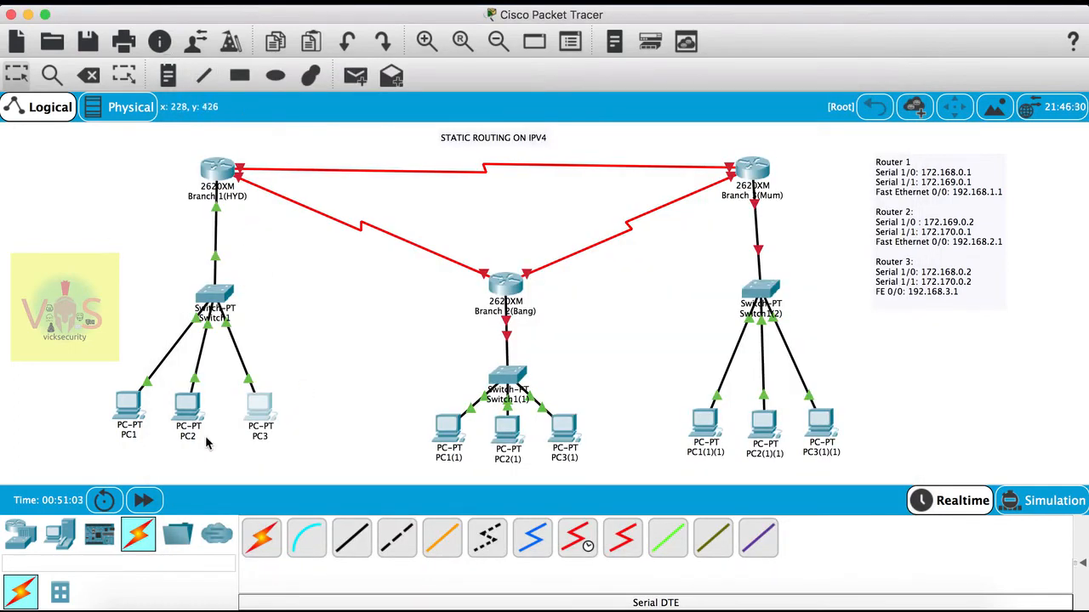
Open the Branch 2(Bang) router's command line and decline the initial configuration dialog
{"action": "left_click", "coordinate": [501, 290]}
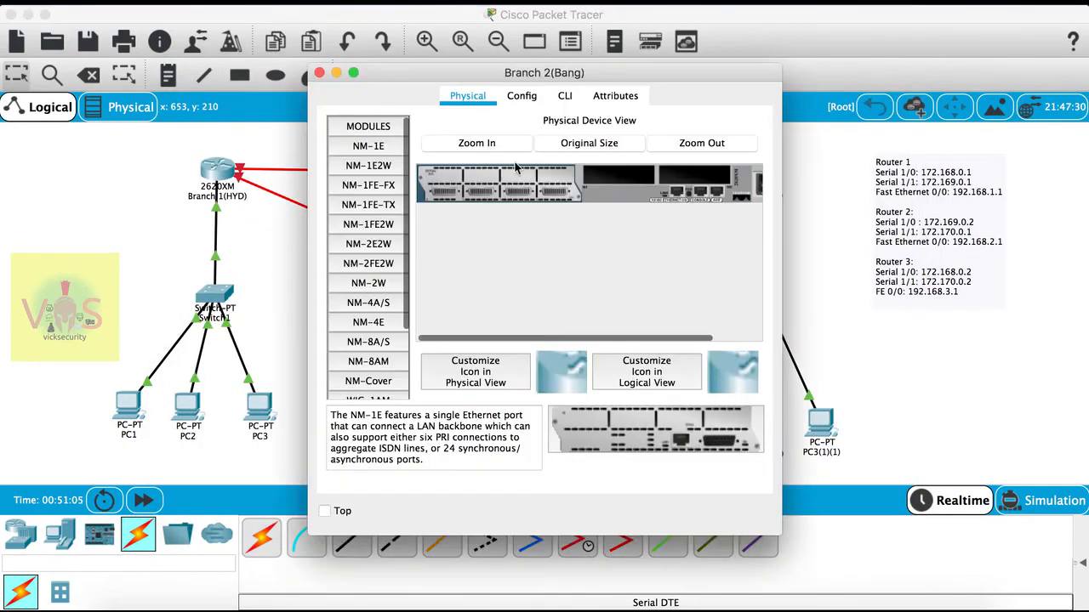
{"action": "left_click", "coordinate": [562, 97]}
{"action": "key", "text": "Return"}
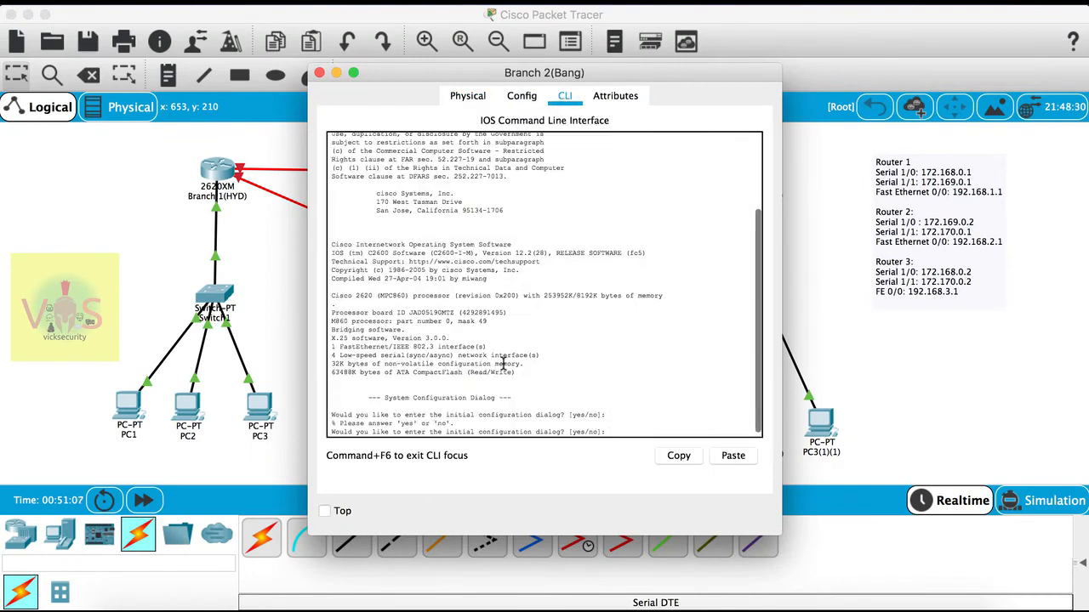
{"action": "type", "text": "n"}
{"action": "key", "text": "Return"}
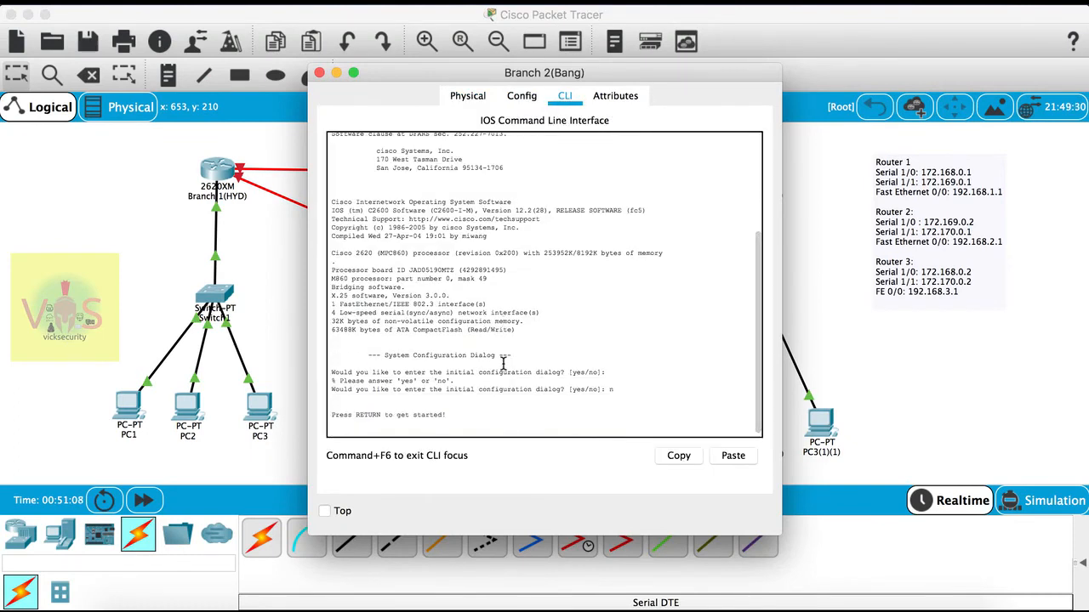
{"action": "key", "text": "Return"}
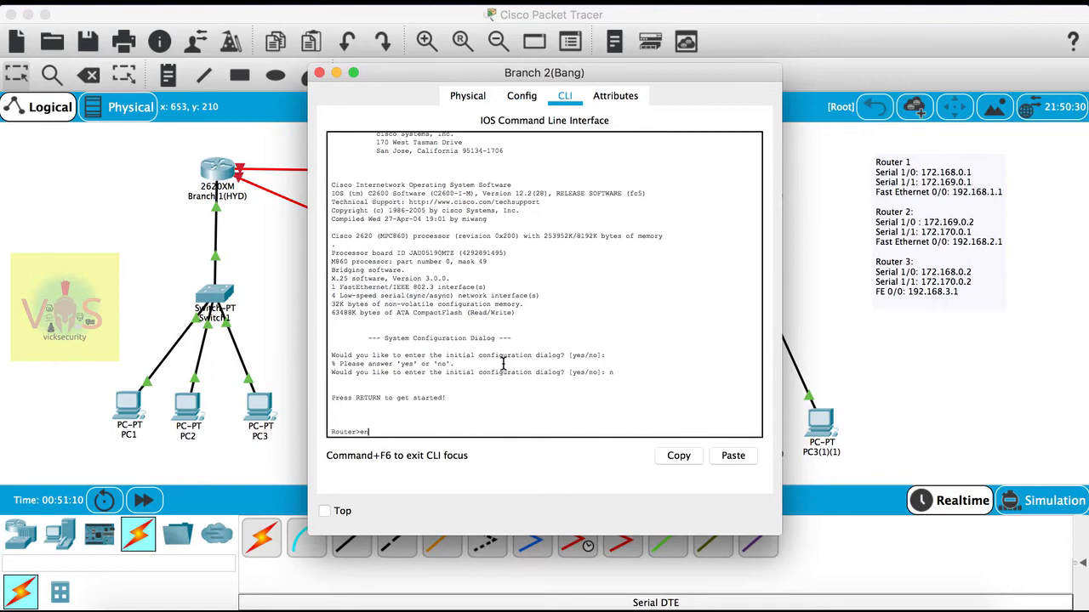
Enter privileged mode and global configuration mode on the Branch 2 router with en and configure terminal
{"action": "type", "text": "en"}
{"action": "key", "text": "Return"}
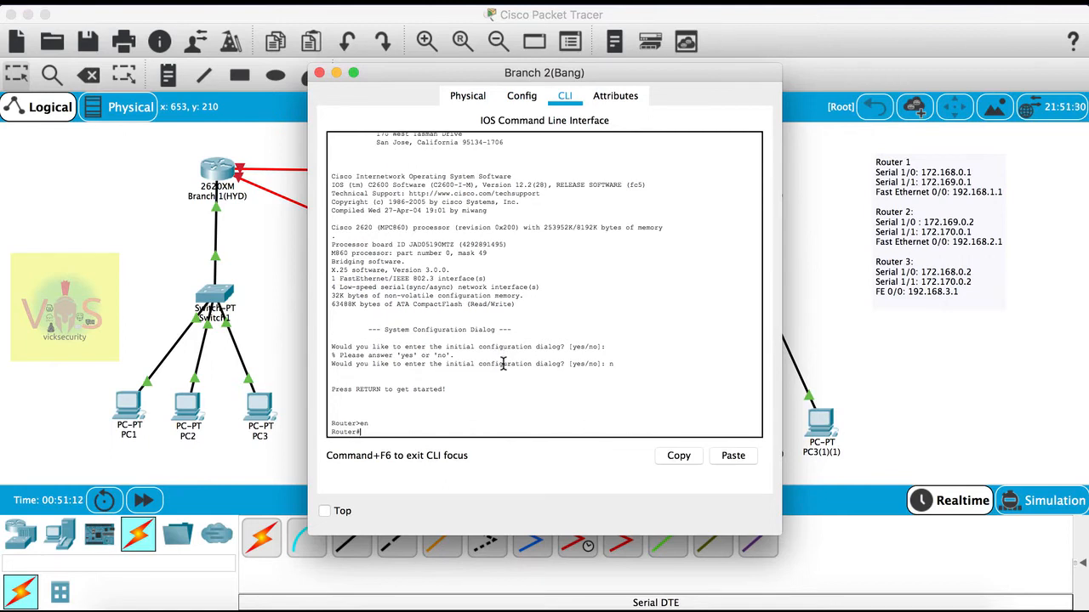
{"action": "type", "text": "confi"}
{"action": "key", "text": "Tab"}
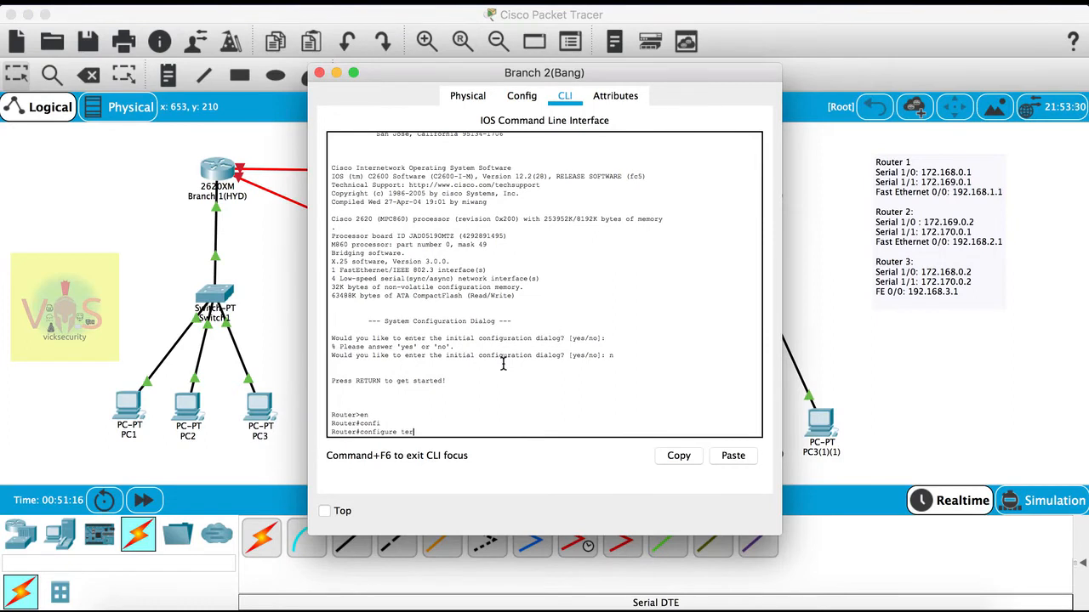
{"action": "type", "text": "ter"}
{"action": "key", "text": "Tab"}
{"action": "key", "text": "Return"}
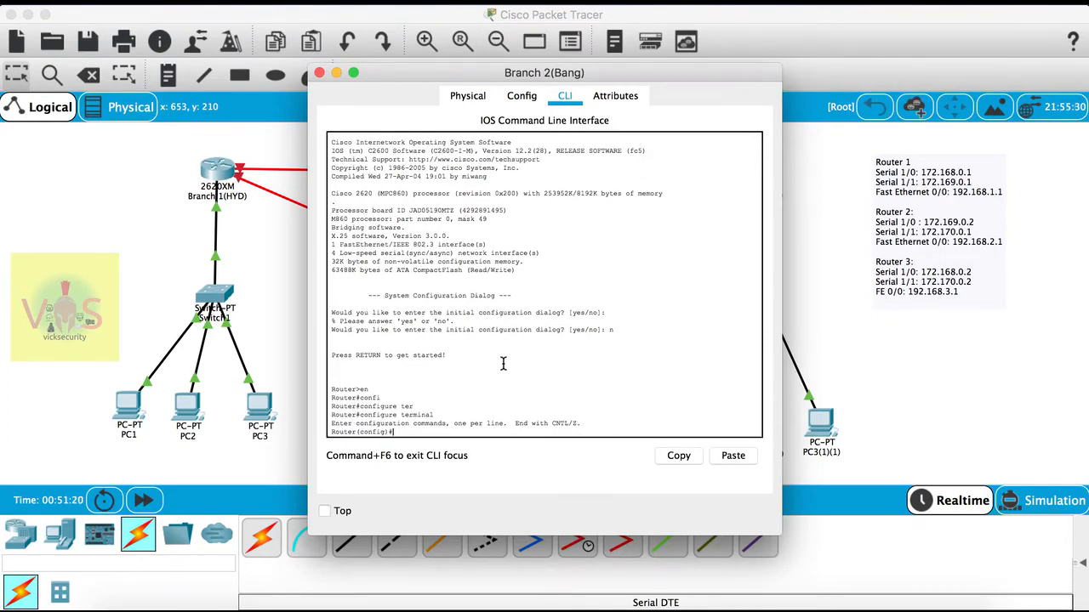
Enter interface serial 1/0 on the Branch 2 router and enable it with no shutdown
{"action": "type", "text": "int"}
{"action": "key", "text": "Tab"}
{"action": "type", "text": "se"}
{"action": "key", "text": "Tab"}
{"action": "type", "text": "1"}
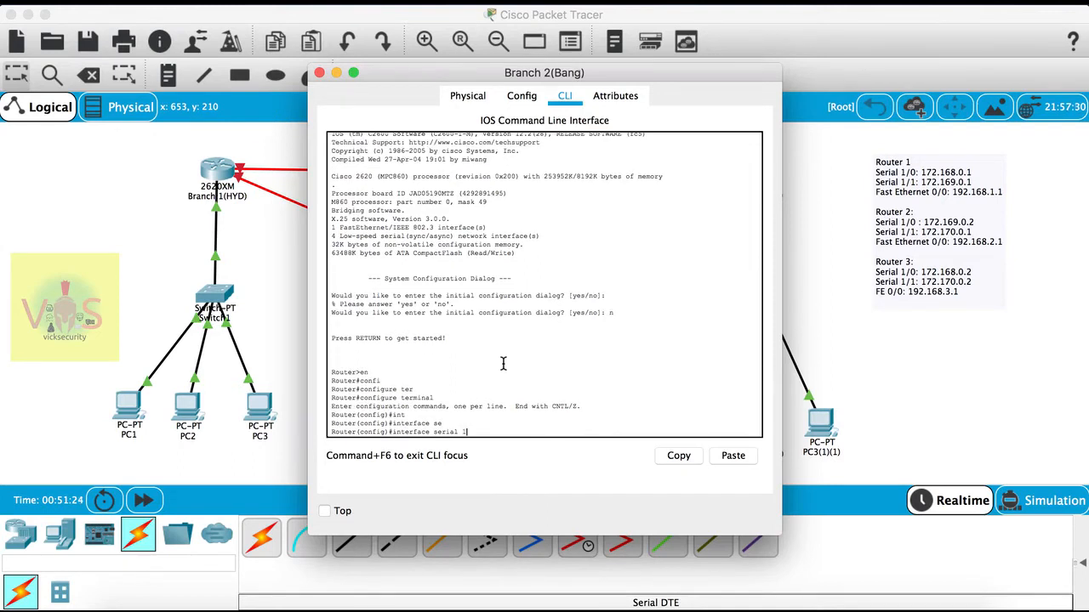
{"action": "type", "text": "/0"}
{"action": "key", "text": "Return"}
{"action": "type", "text": "if)#no sh"}
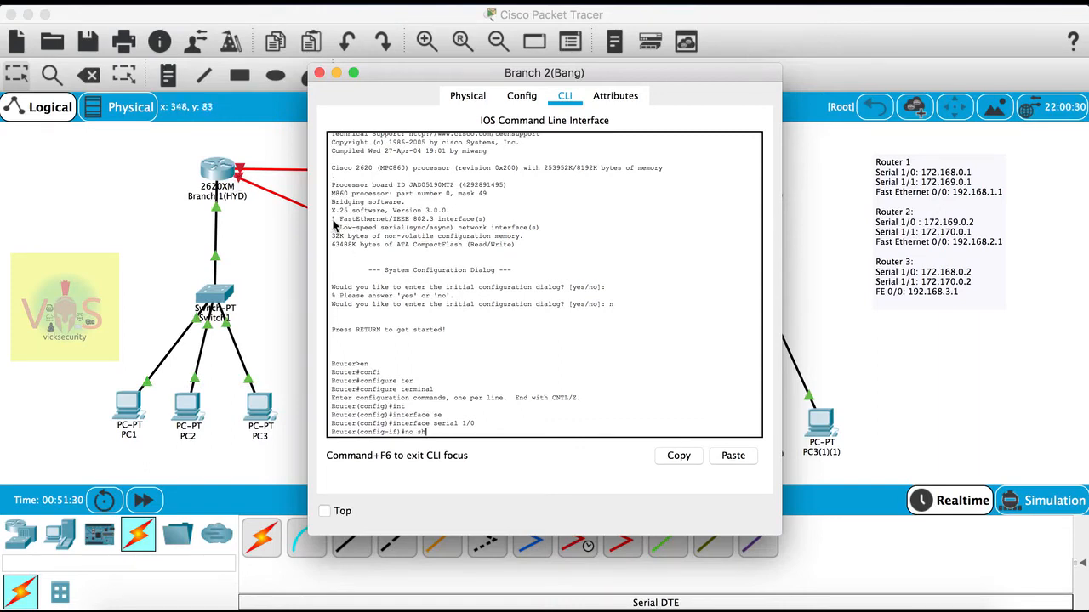
{"action": "type", "text": "ut"}
{"action": "key", "text": "Tab"}
{"action": "key", "text": "Return"}
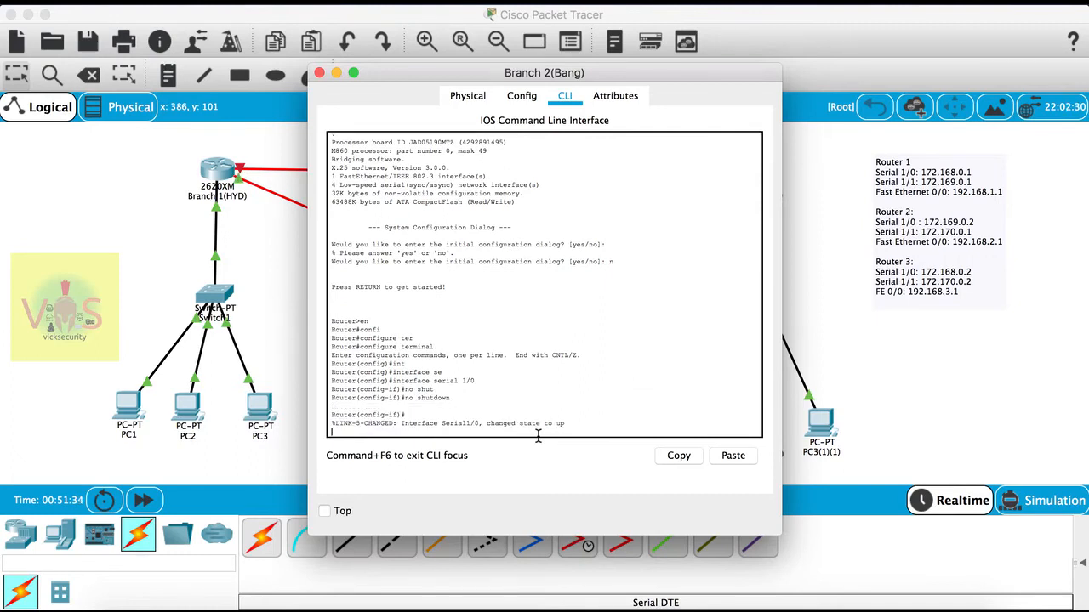
{"action": "key", "text": "Return"}
Assign serial 1/0 the IP address 172.169.0.2 with subnet mask 255.255.0.0
{"action": "type", "text": "ip"}
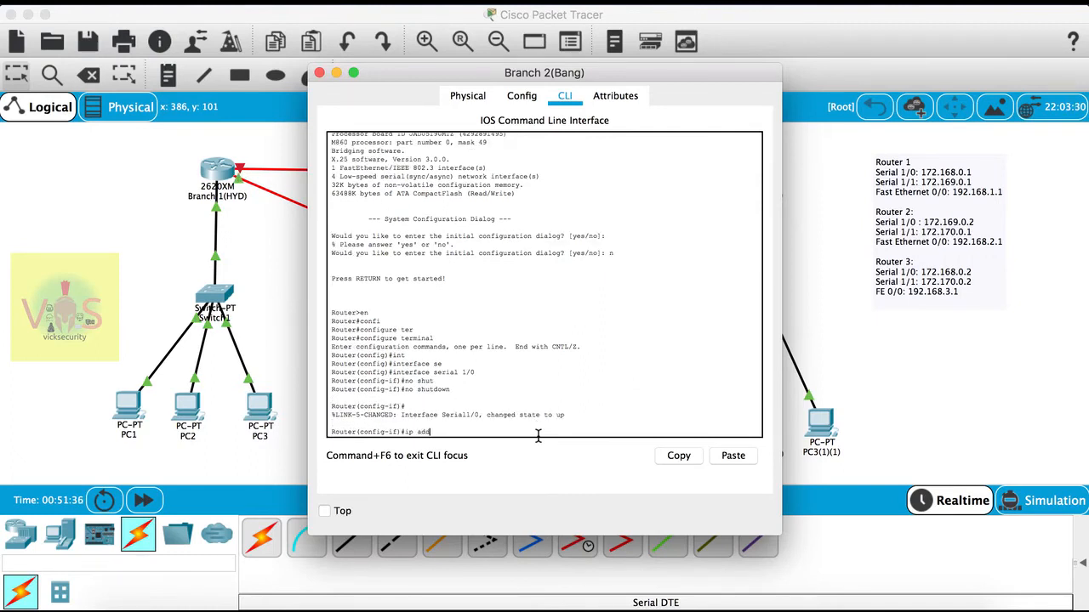
{"action": "type", "text": " add"}
{"action": "key", "text": "Tab"}
{"action": "type", "text": "172"}
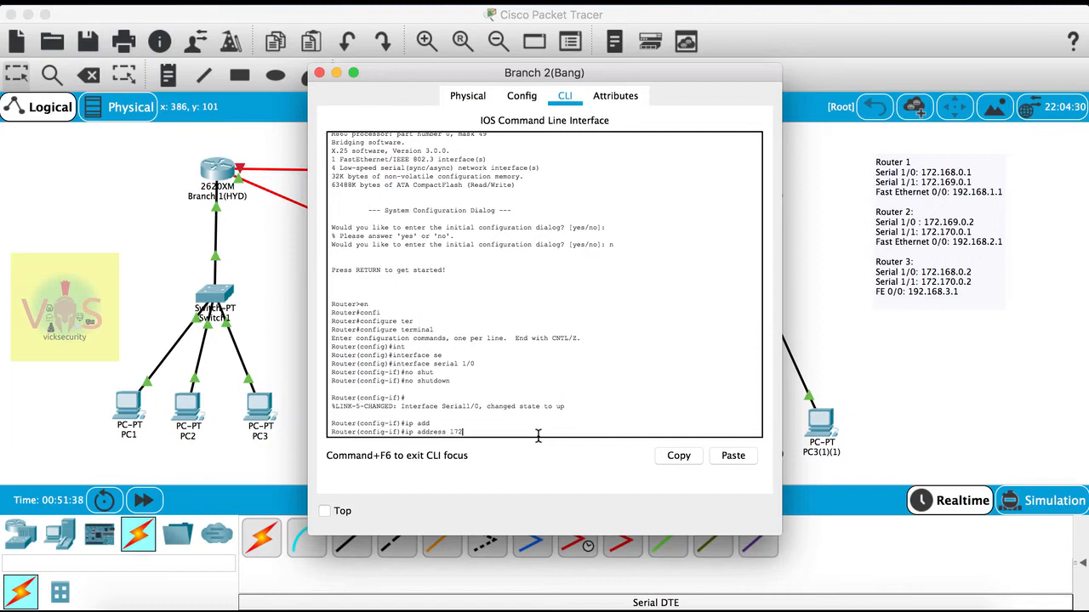
{"action": "type", "text": ".169"}
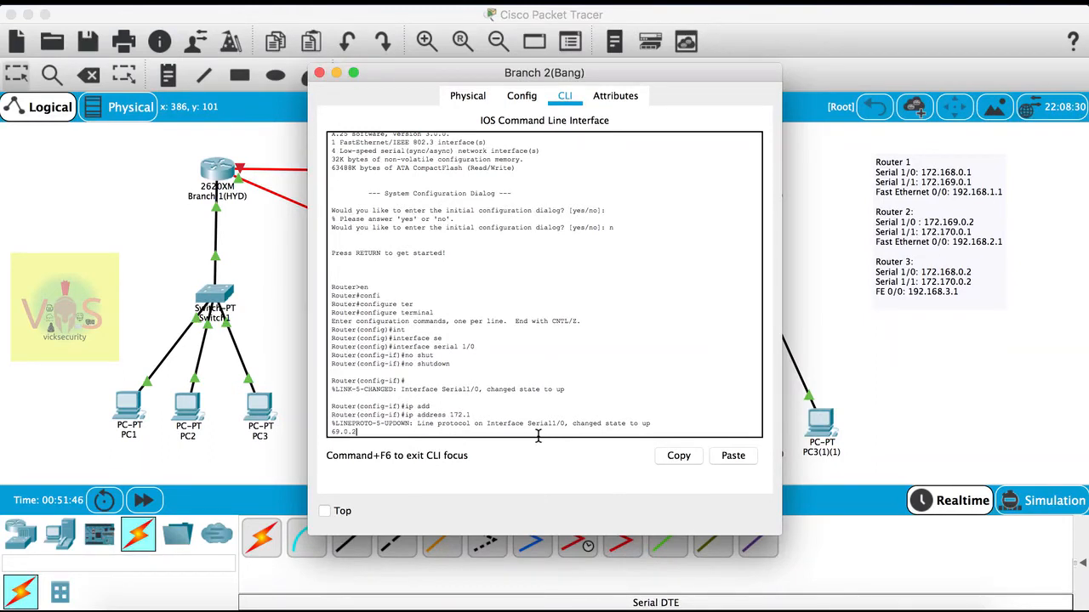
{"action": "key", "text": "Return"}
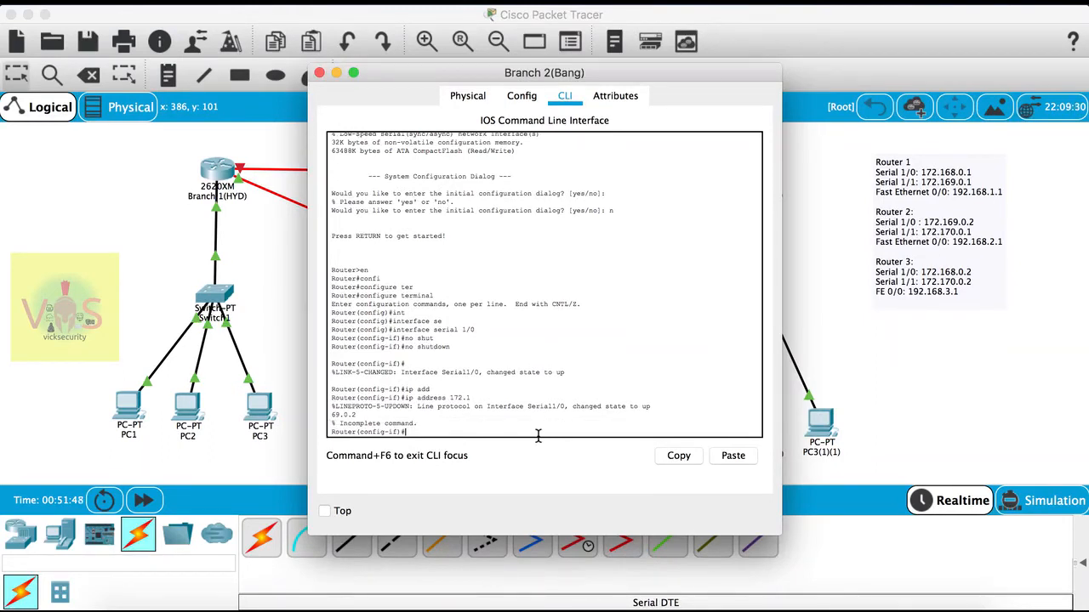
{"action": "key", "text": "Up"}
{"action": "type", "text": "255.255.0.0"}
{"action": "key", "text": "Return"}
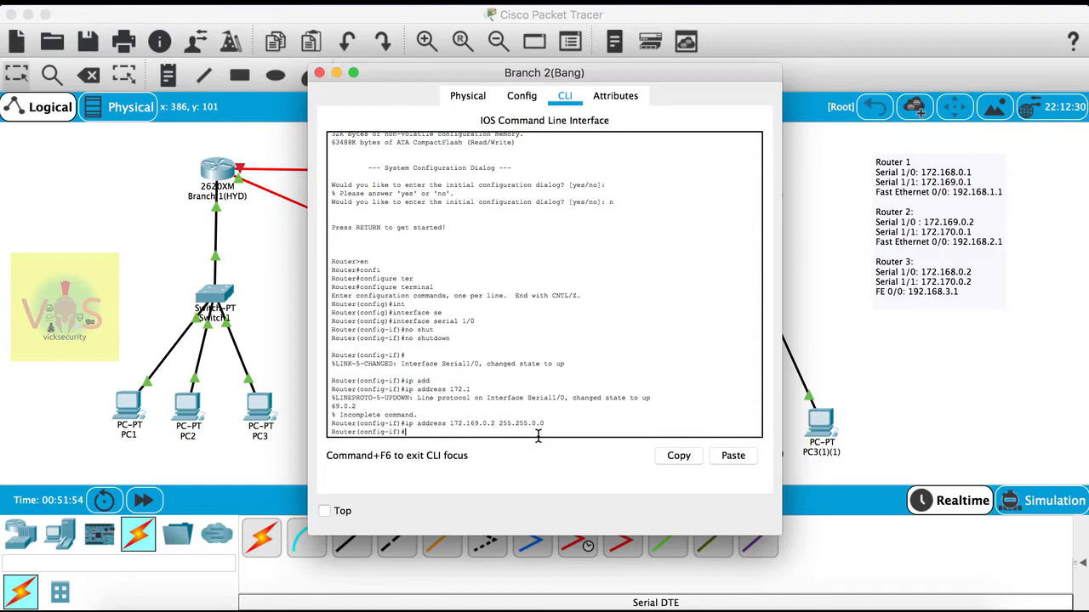
Set serial 1/0 to HDLC encapsulation and exit its interface configuration
{"action": "type", "text": "encapsulation"}
{"action": "key", "text": "Tab"}
{"action": "type", "text": "h"}
{"action": "key", "text": "Tab"}
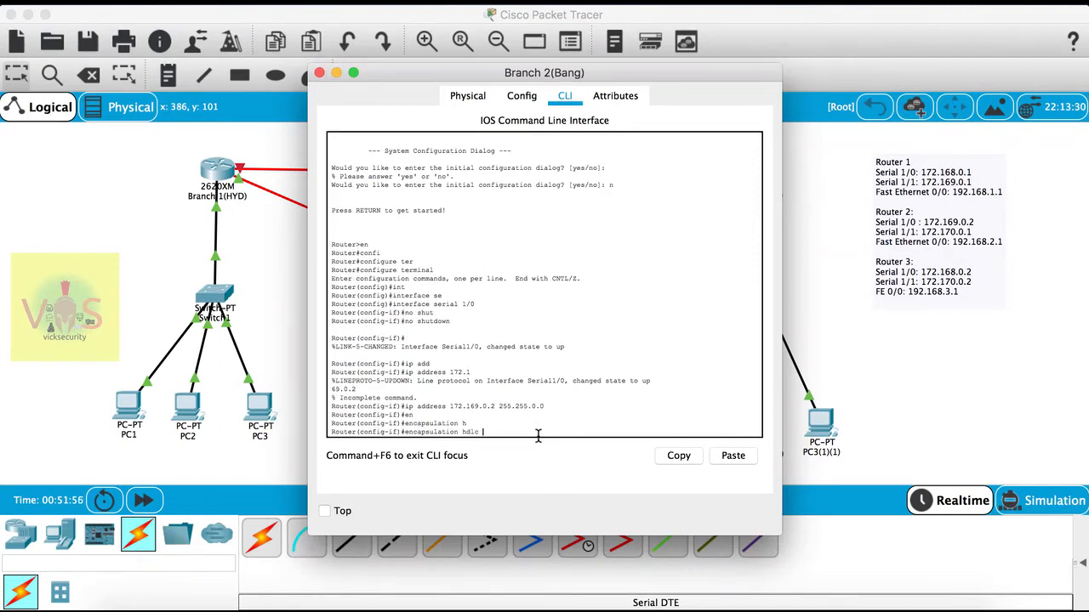
{"action": "key", "text": "Return"}
{"action": "type", "text": "exit"}
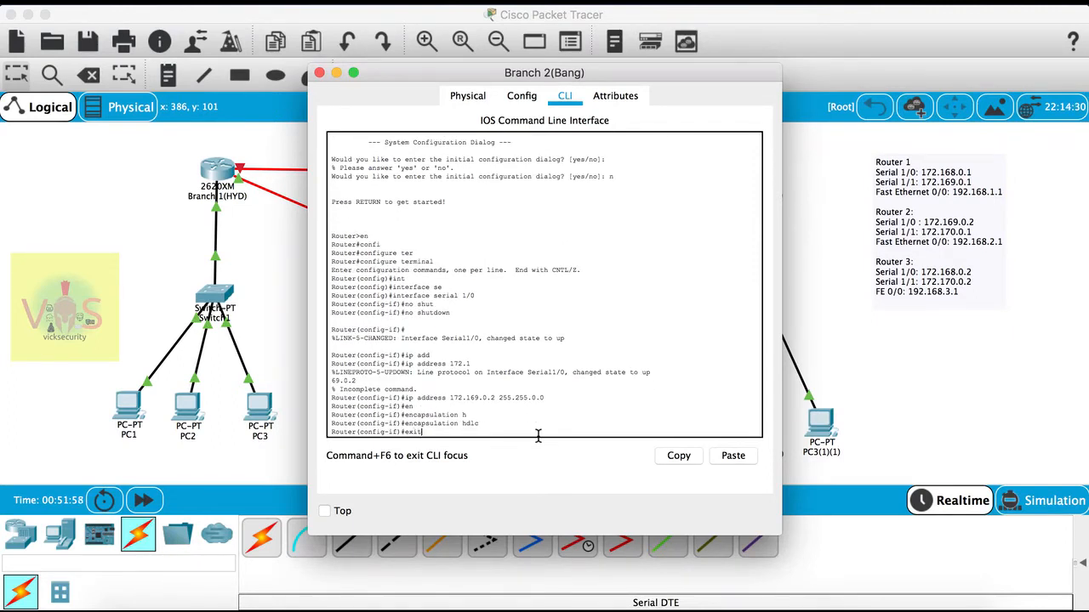
{"action": "key", "text": "Return"}
Enter interface serial 1/1 on the Branch 2 router and enable it with no shut
{"action": "type", "text": "int"}
{"action": "key", "text": "Tab"}
{"action": "type", "text": "se"}
{"action": "key", "text": "Tab"}
{"action": "type", "text": "1"}
{"action": "key", "text": "Return"}
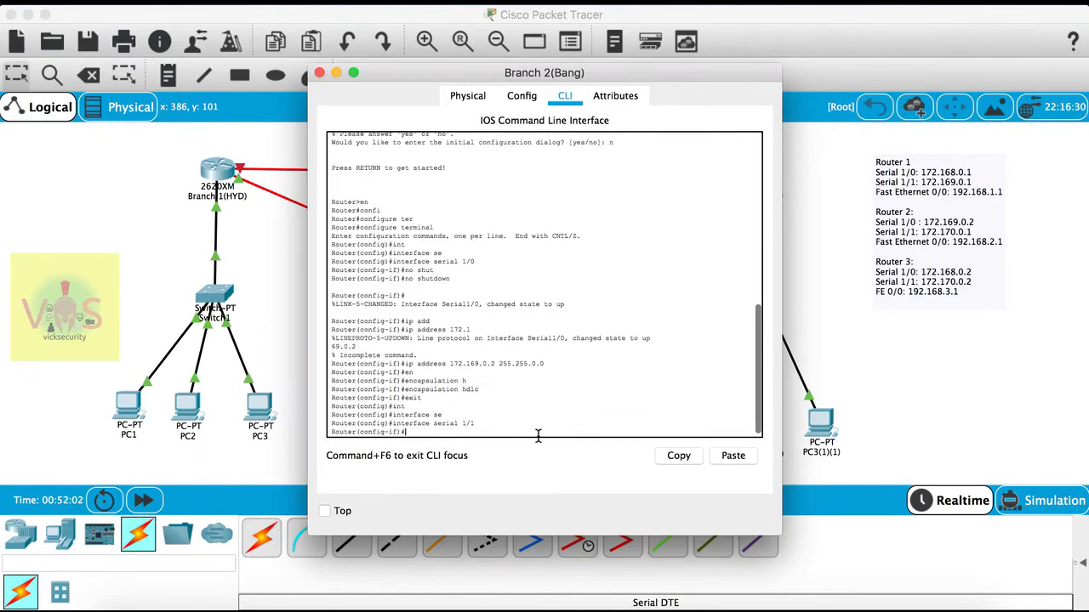
{"action": "type", "text": "no shut"}
{"action": "key", "text": "Return"}
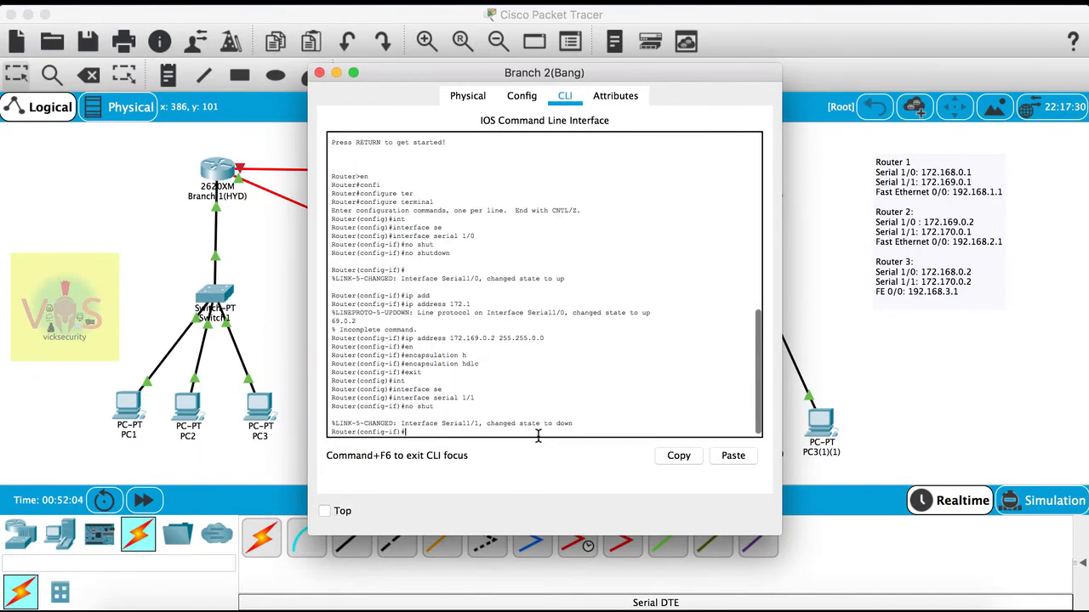
Assign serial 1/1 the IP address 172.170.0.1 with subnet mask 255.255.0.0
{"action": "type", "text": "ip ad"}
{"action": "key", "text": "Tab"}
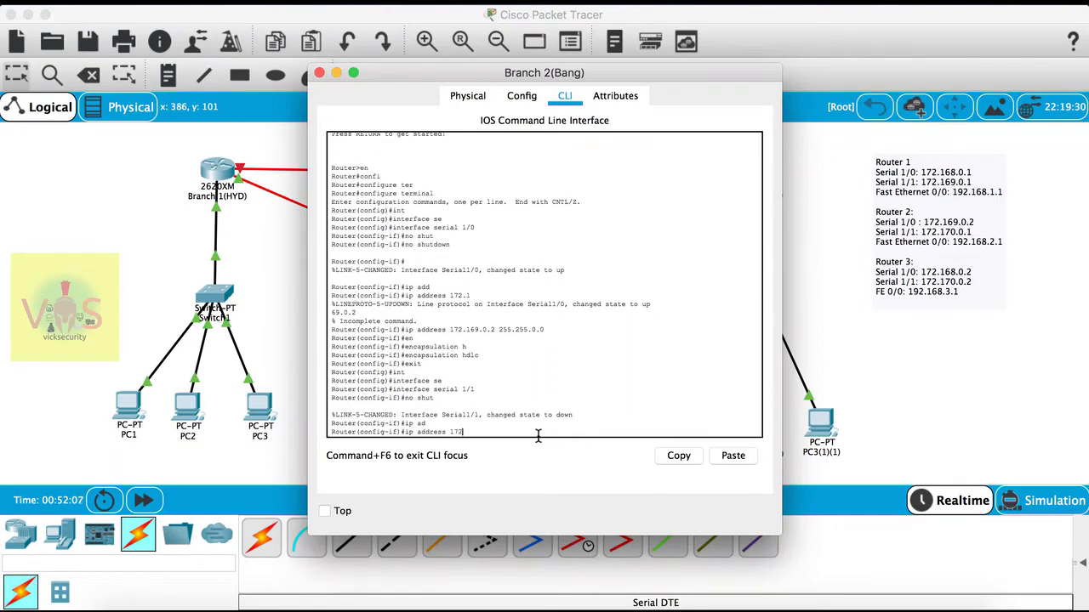
{"action": "type", "text": "172.170.0.1"}
{"action": "type", "text": "255.255.0.0"}
{"action": "key", "text": "Return"}
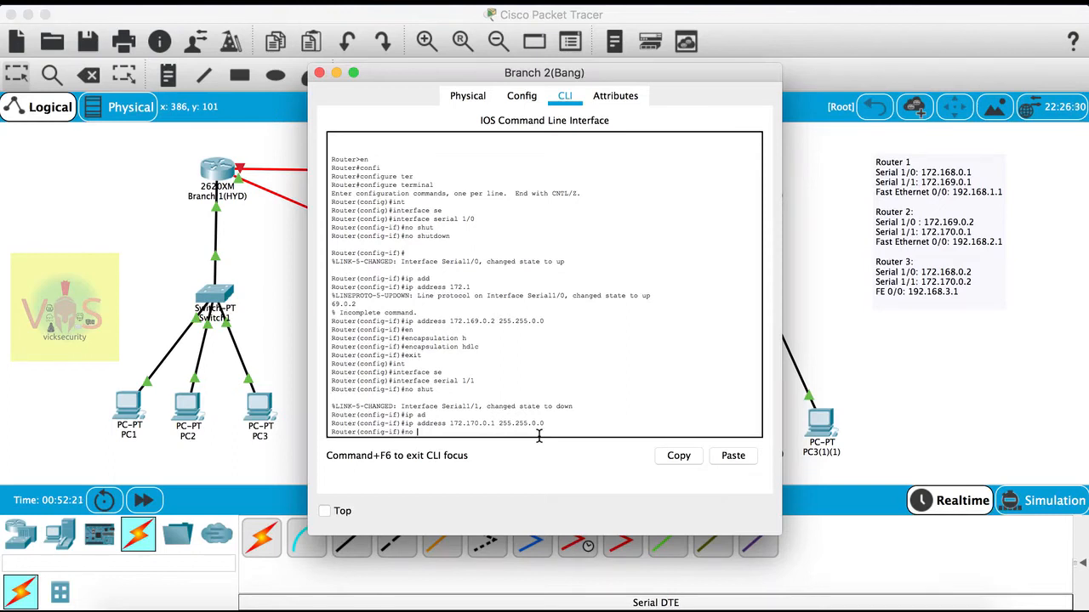
Set serial 1/1 to HDLC encapsulation and exit its interface configuration
{"action": "key", "text": "BackSpace"}
{"action": "key", "text": "BackSpace"}
{"action": "key", "text": "BackSpace"}
{"action": "type", "text": "en"}
{"action": "key", "text": "Tab"}
{"action": "type", "text": "hdl"}
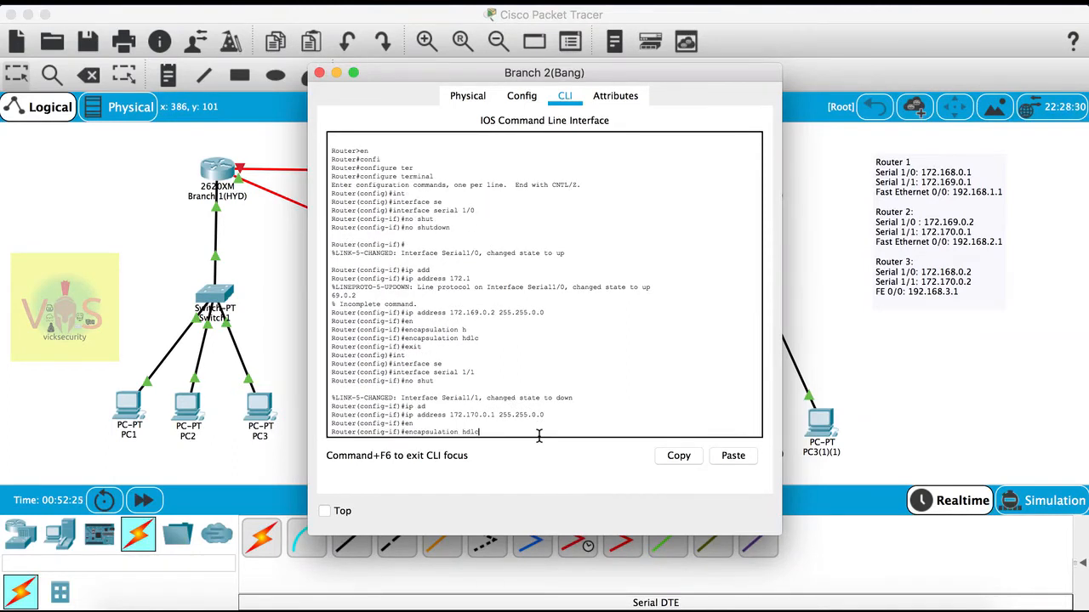
{"action": "type", "text": "c"}
{"action": "key", "text": "Return"}
{"action": "type", "text": "exit"}
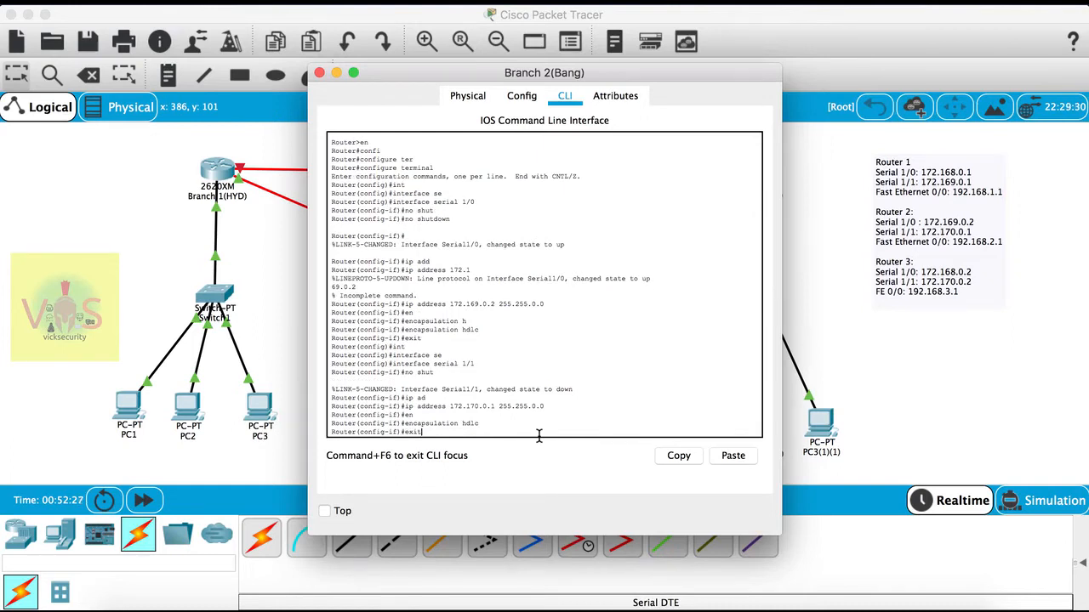
{"action": "key", "text": "Return"}
Enter interface fastEthernet 0/0 on the Branch 2 router and enable it with no shut
{"action": "type", "text": "int"}
{"action": "key", "text": "Tab"}
{"action": "type", "text": "f"}
{"action": "key", "text": "Tab"}
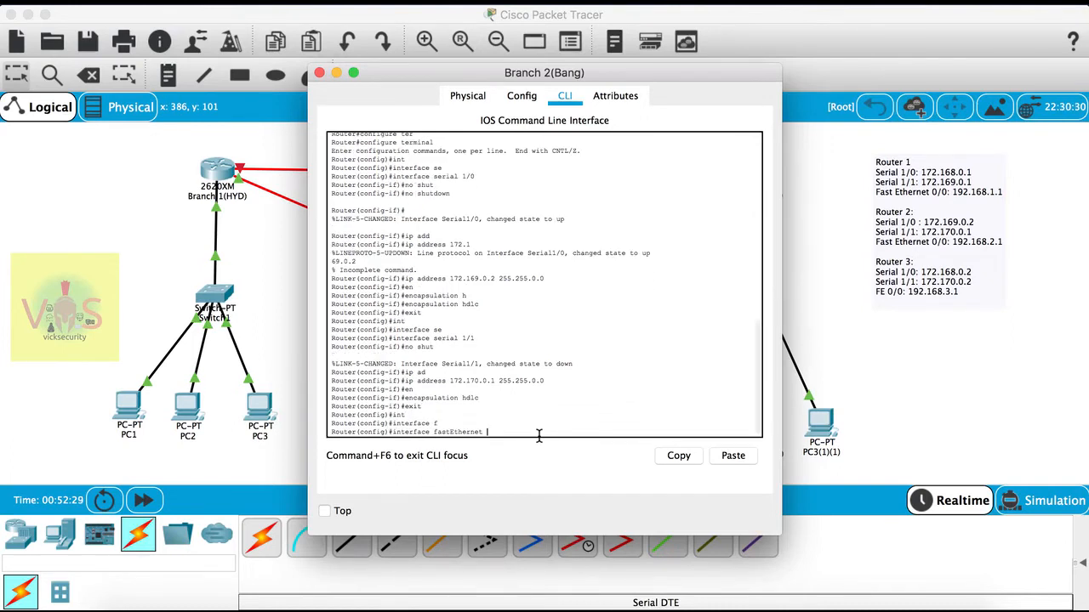
{"action": "type", "text": "0/0"}
{"action": "key", "text": "Return"}
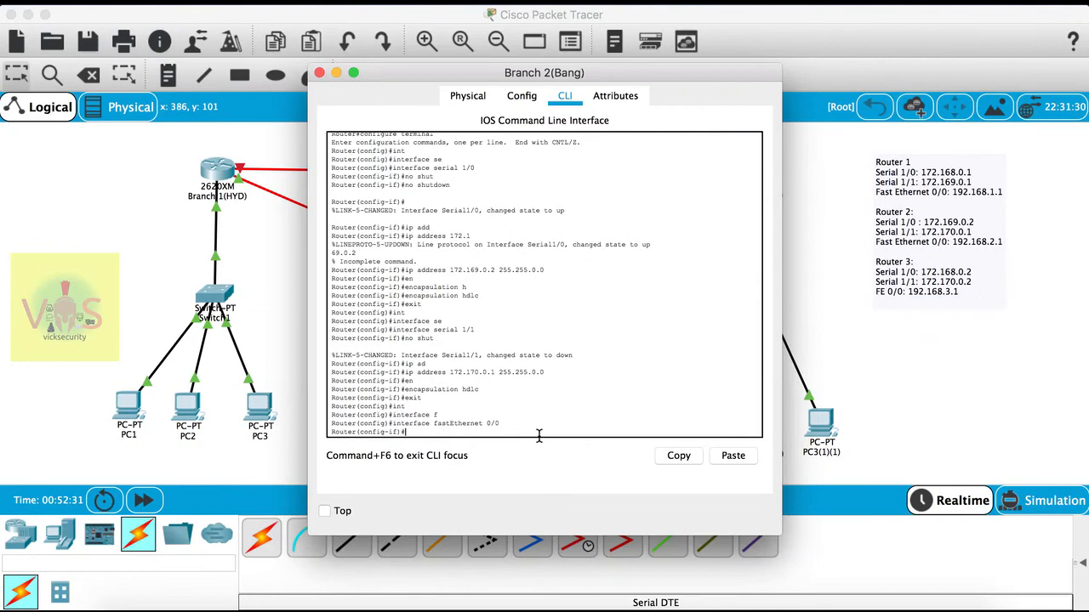
{"action": "type", "text": "ip"}
{"action": "type", "text": "shut"}
{"action": "left_click_drag", "start_coordinate": [549, 72], "coordinate": [827, 81]}
{"action": "key", "text": "Return"}
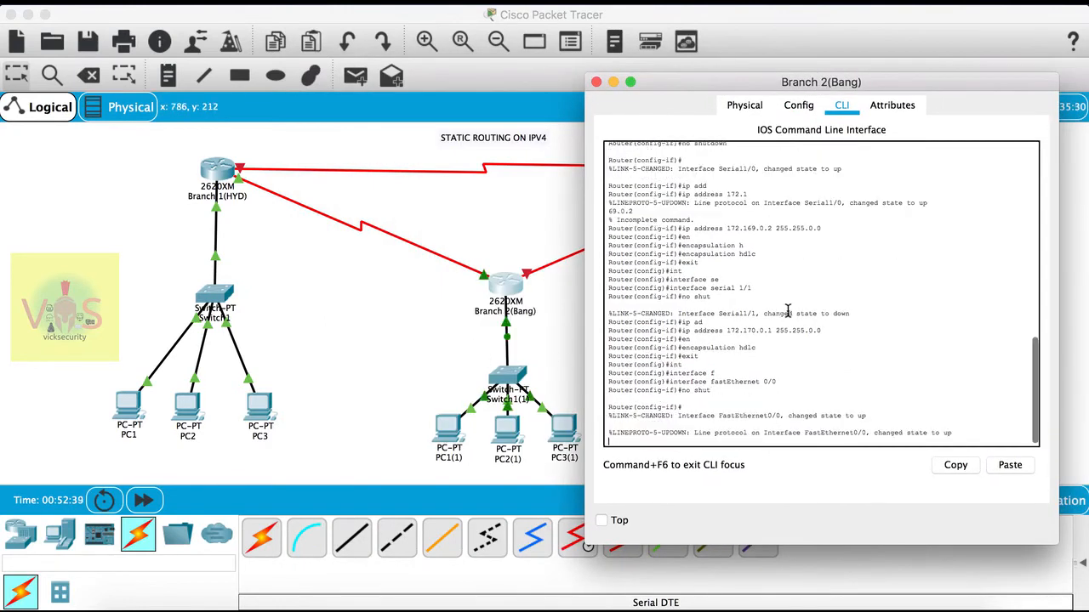
{"action": "left_click_drag", "start_coordinate": [837, 88], "coordinate": [591, 89]}
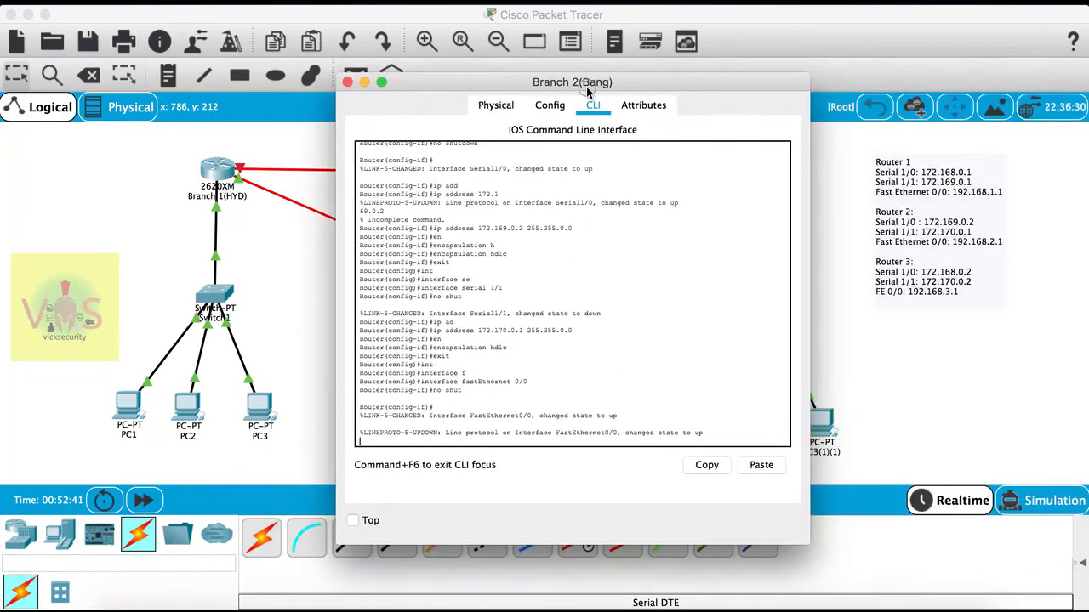
Assign fastEthernet 0/0 the IP address 192.168.2.1 with subnet mask 255.255.255.0
{"action": "type", "text": "ip "}
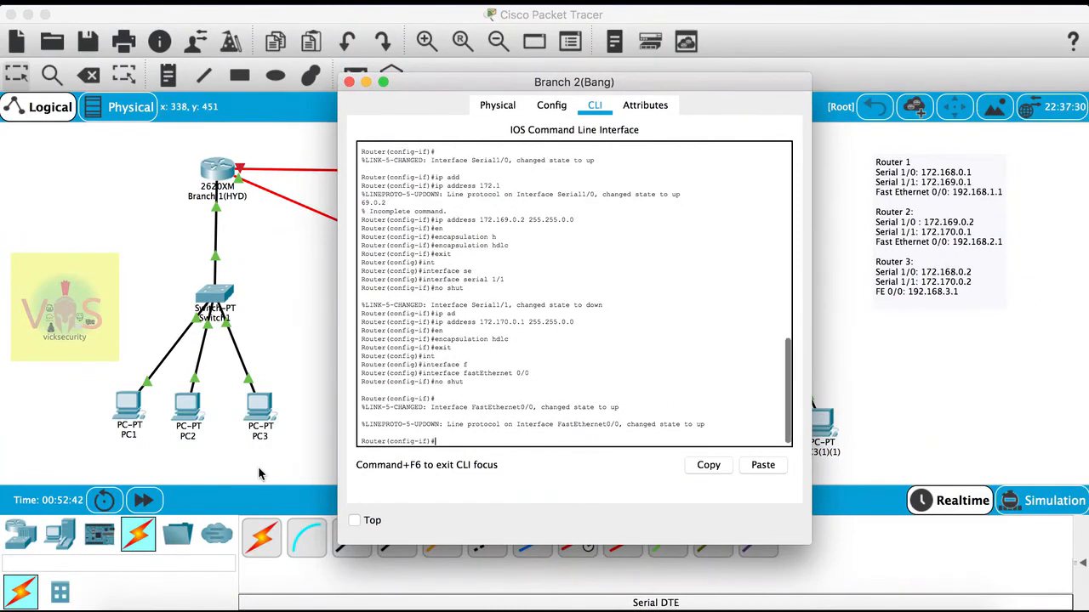
{"action": "type", "text": "ad"}
{"action": "key", "text": "Tab"}
{"action": "type", "text": "192.168."}
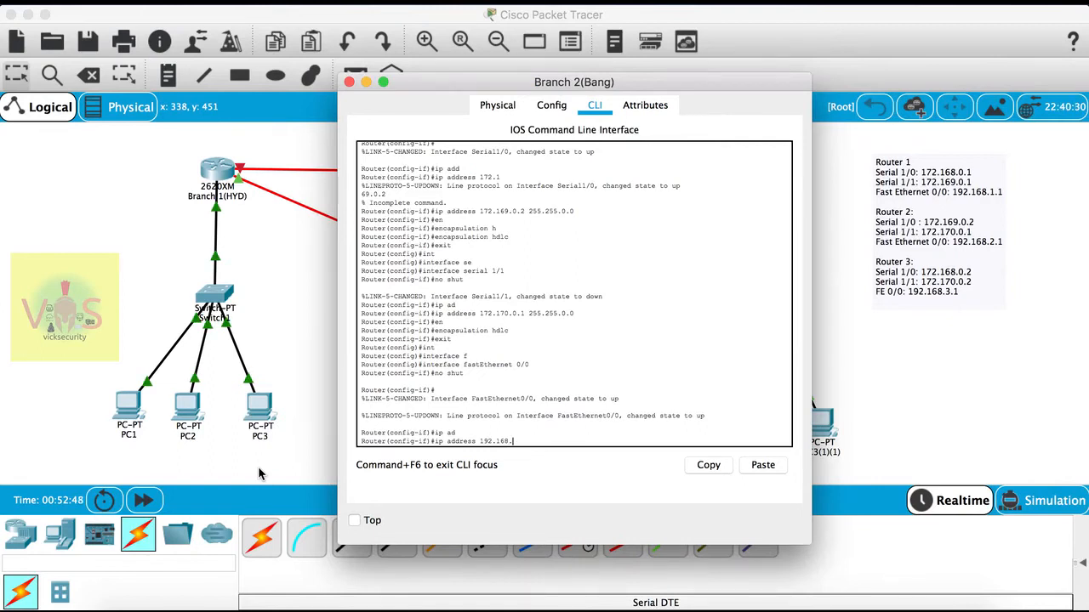
{"action": "type", "text": "2.1"}
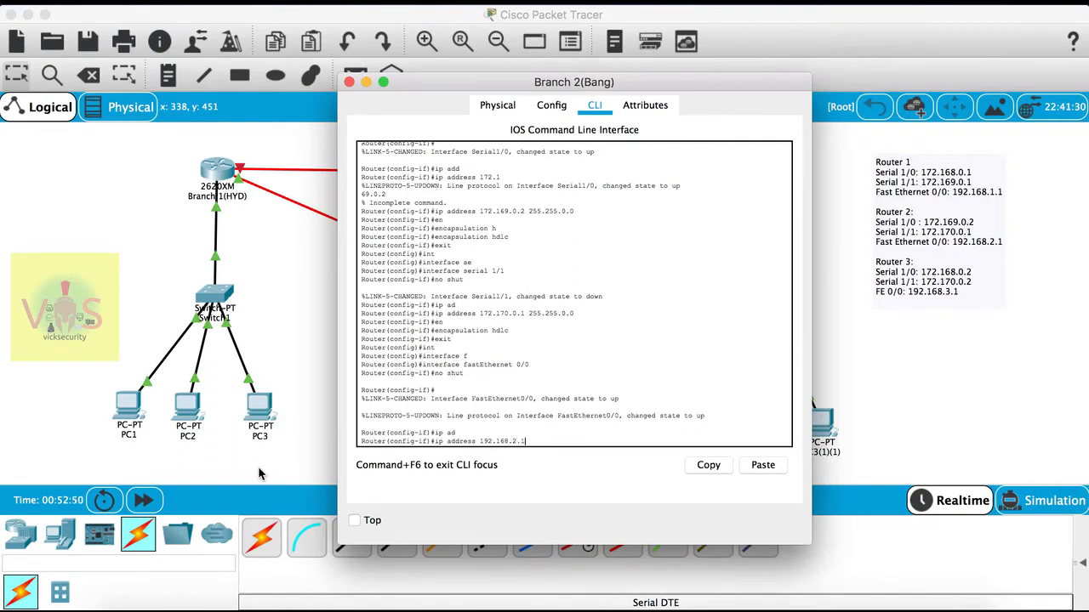
{"action": "type", "text": " 255.255.255.0"}
{"action": "key", "text": "Return"}
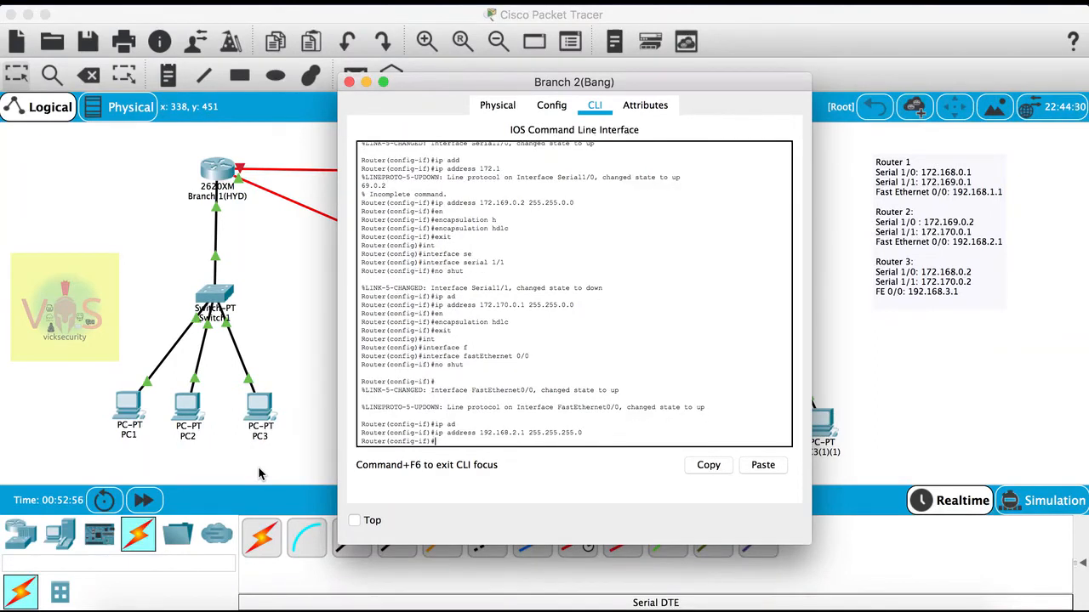
Give PC1(1) in the Branch 2 LAN the static IP address 192.168.2.2 with subnet mask 255.255.255.0
{"action": "left_click", "coordinate": [348, 81]}
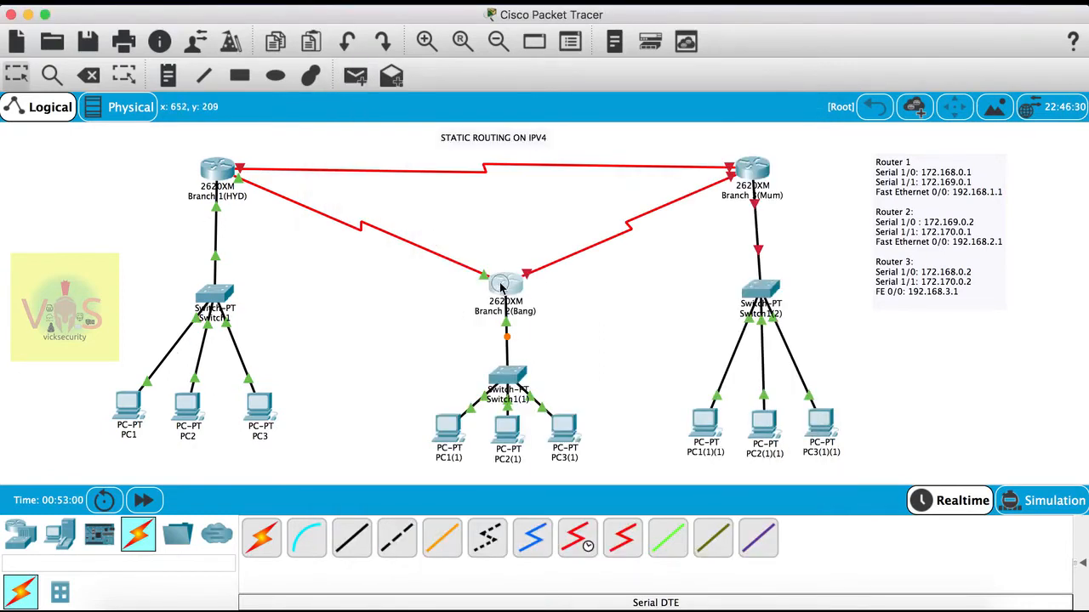
{"action": "left_click_drag", "start_coordinate": [502, 286], "coordinate": [501, 279]}
{"action": "left_click", "coordinate": [448, 428]}
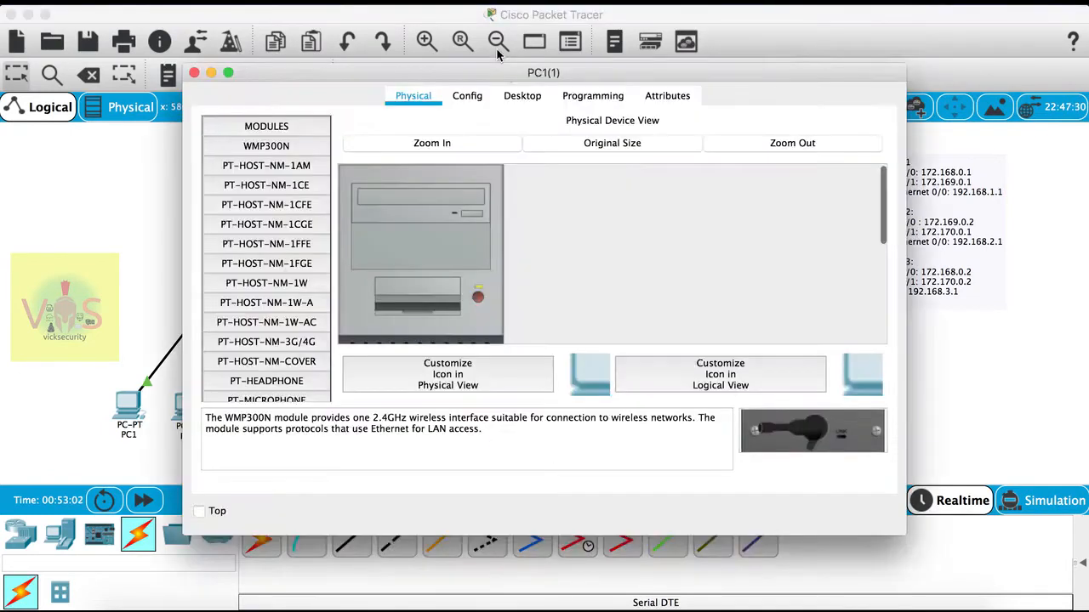
{"action": "left_click", "coordinate": [543, 100]}
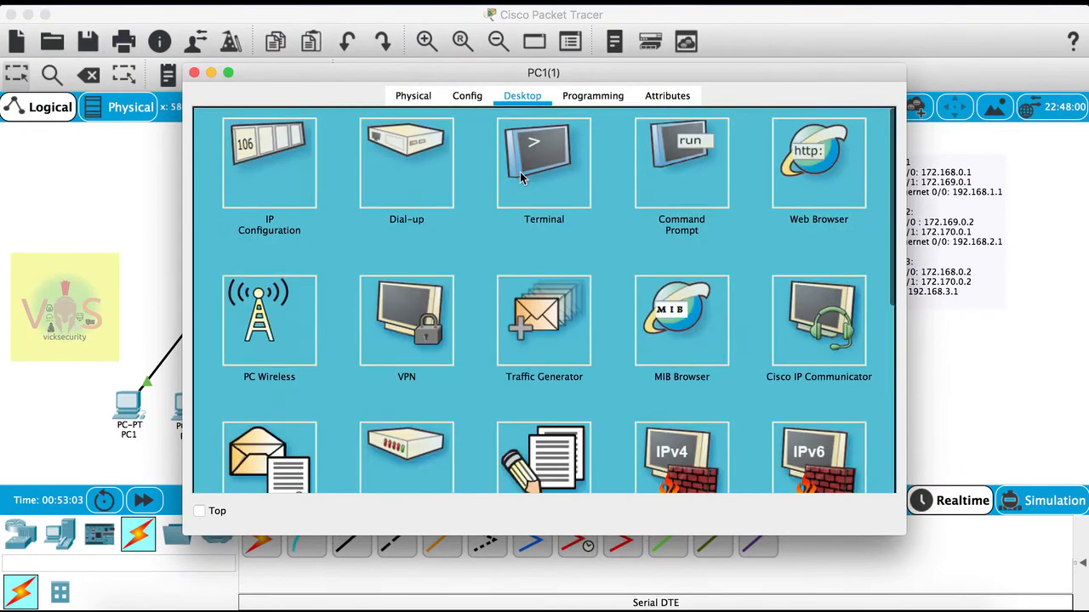
{"action": "left_click", "coordinate": [655, 187]}
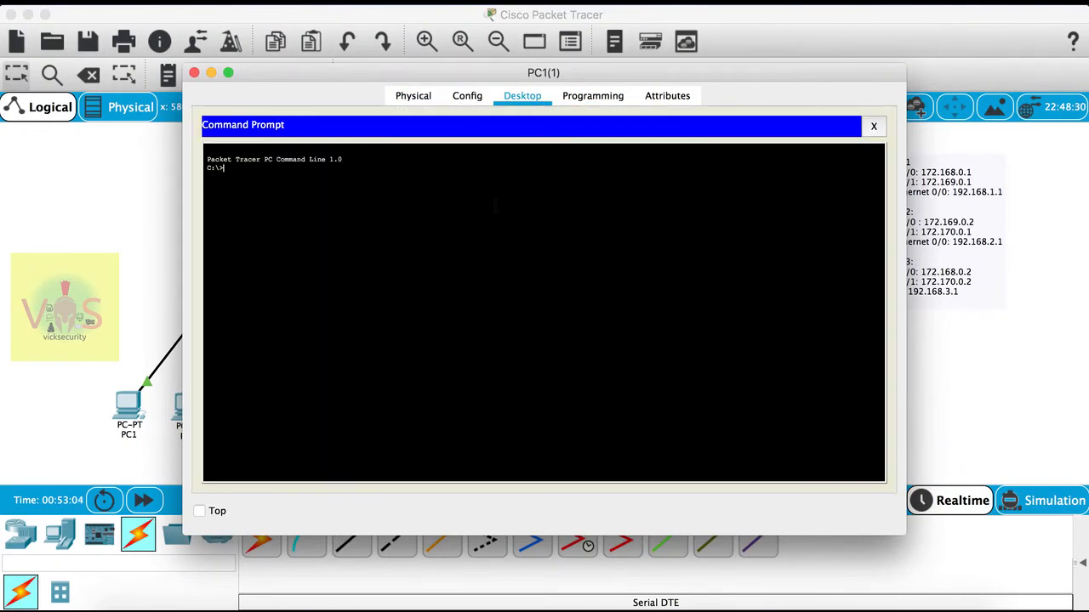
{"action": "left_click", "coordinate": [876, 127]}
{"action": "left_click", "coordinate": [302, 154]}
{"action": "left_click", "coordinate": [466, 229]}
{"action": "type", "text": "192.168.2"}
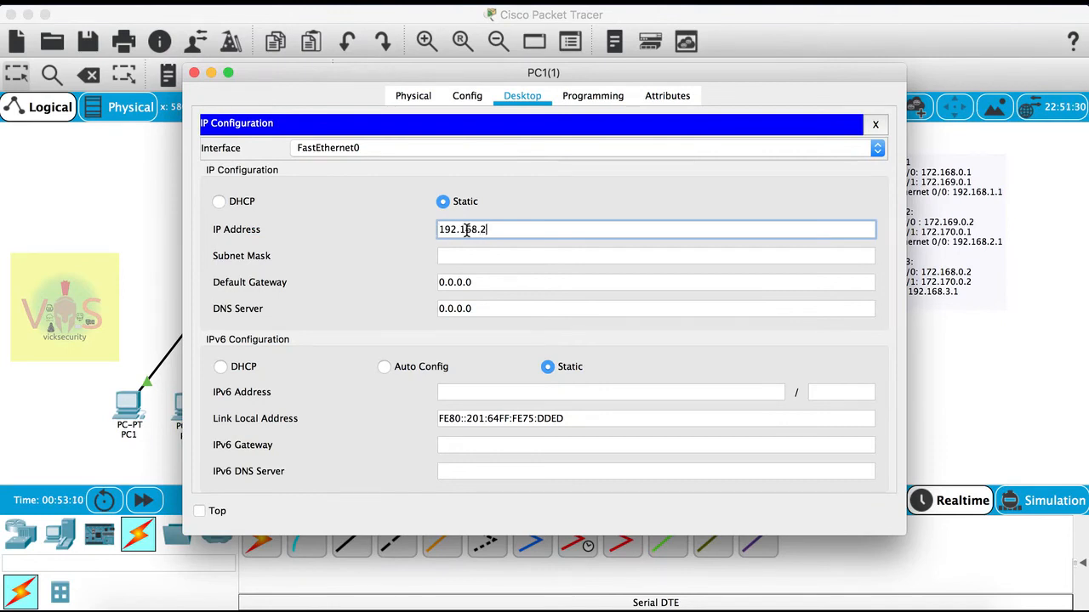
{"action": "type", "text": ".2"}
{"action": "key", "text": "Tab"}
Set PC1(1)'s default gateway to 192.168.2.1 and close its configuration window
{"action": "key", "text": "Tab"}
{"action": "type", "text": "192.168.2.1"}
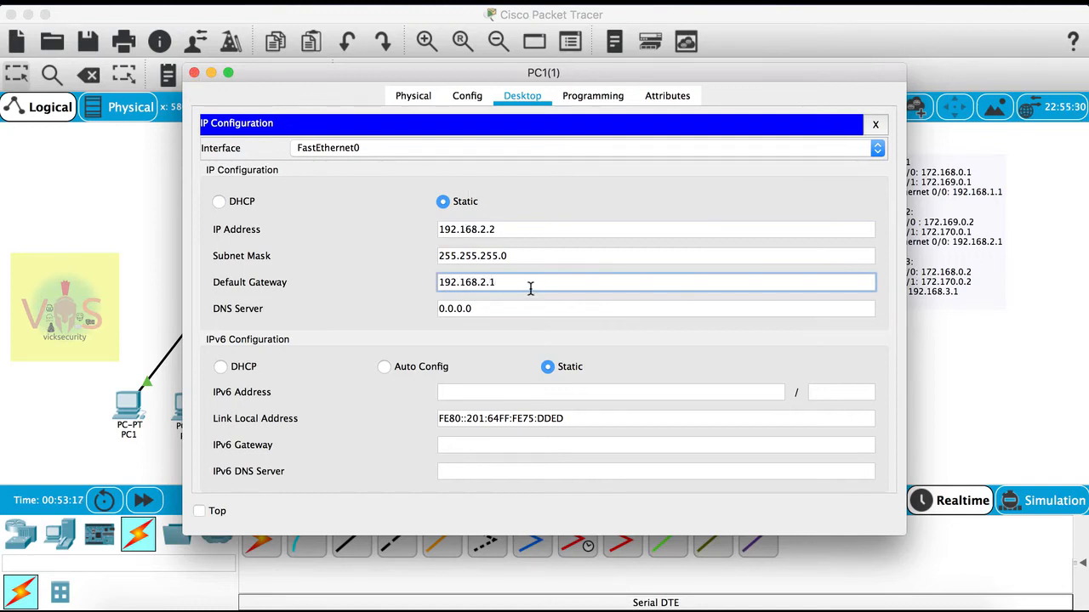
{"action": "left_click_drag", "start_coordinate": [530, 288], "coordinate": [413, 287]}
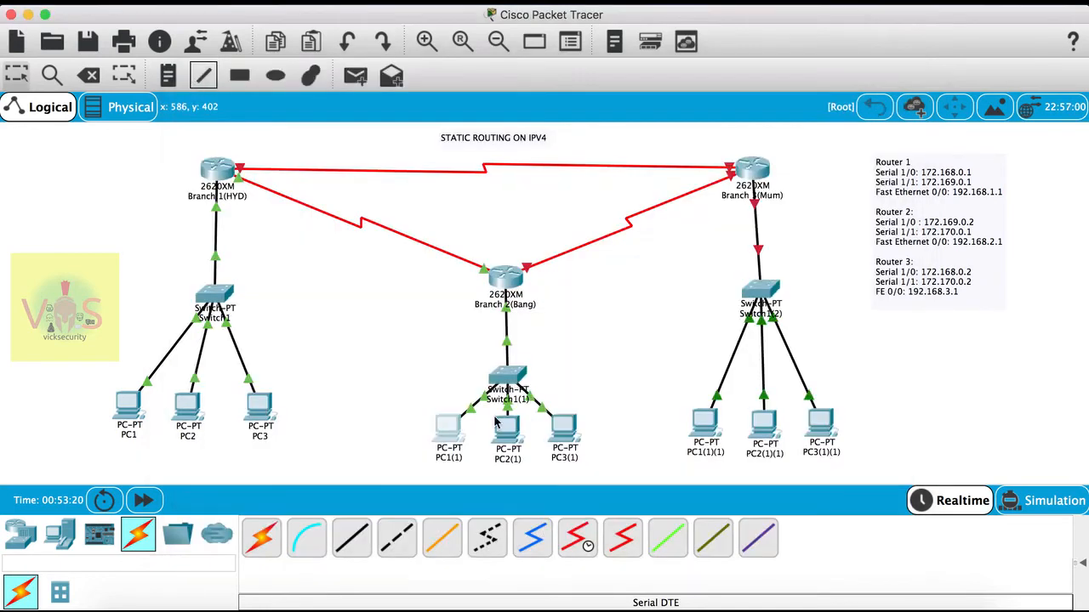
{"action": "left_click", "coordinate": [194, 73]}
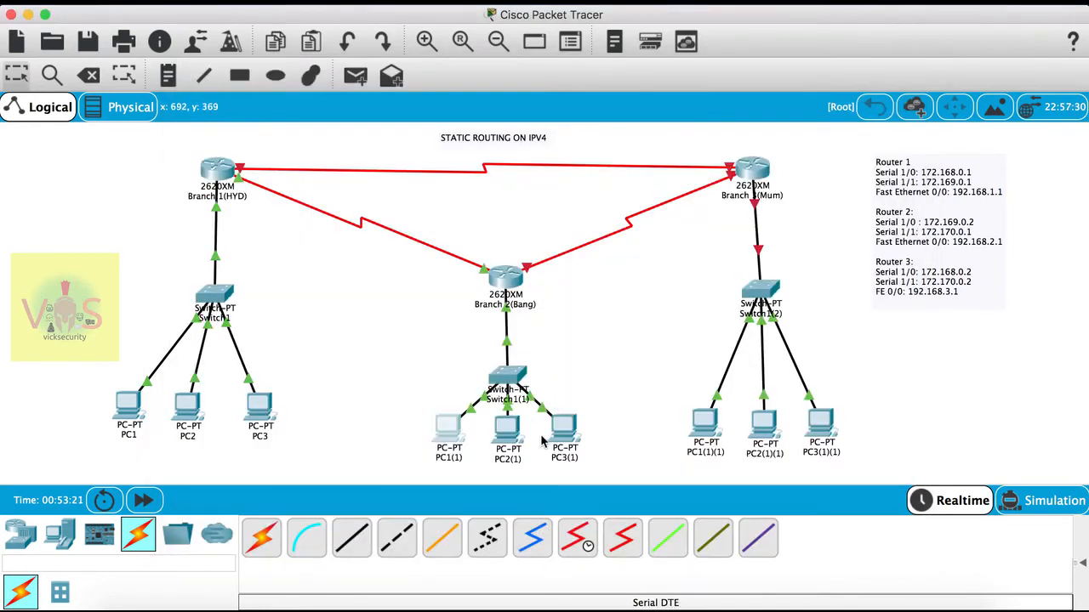
Configure PC2(1) with static IP address 192.168.2.3, subnet mask 255.255.255.0 and default gateway 192.168.2.1
{"action": "left_click", "coordinate": [508, 432]}
{"action": "left_click", "coordinate": [524, 96]}
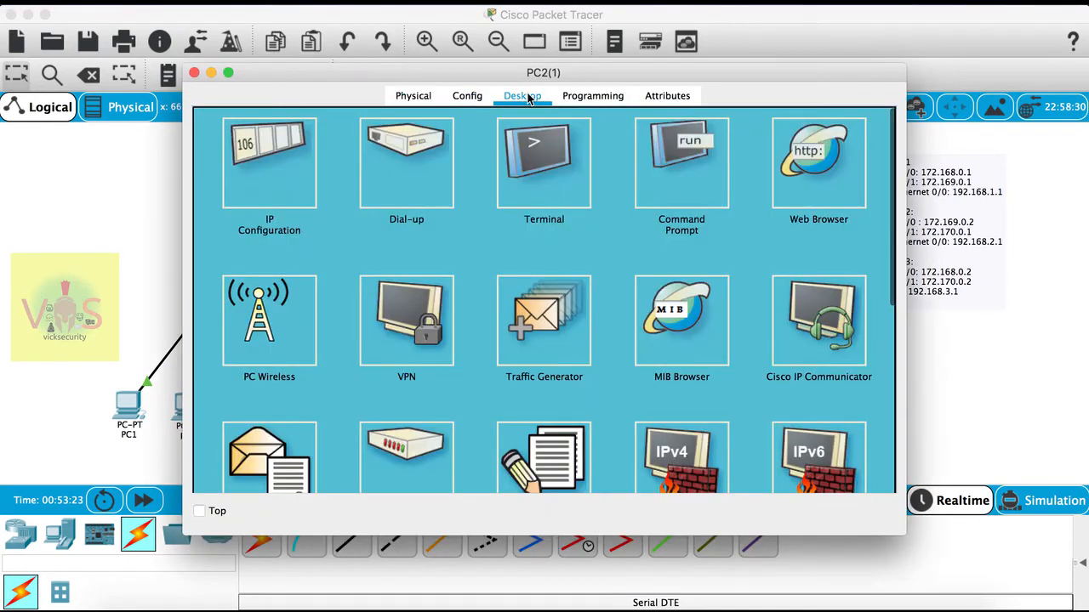
{"action": "left_click", "coordinate": [338, 176]}
{"action": "left_click", "coordinate": [492, 232]}
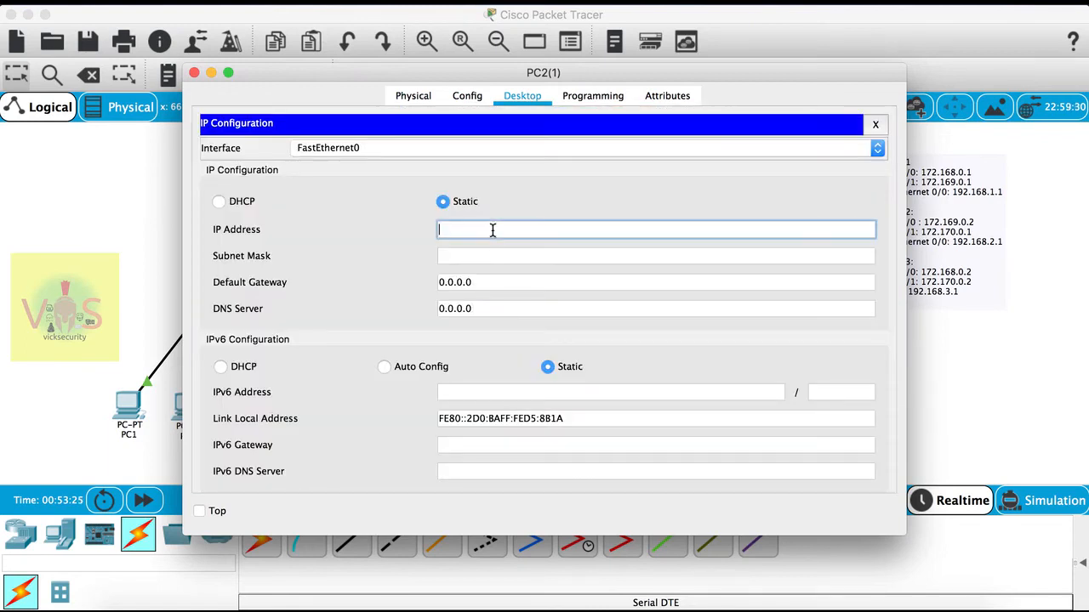
{"action": "type", "text": "192.168.2.3"}
{"action": "key", "text": "Tab"}
{"action": "key", "text": "Tab"}
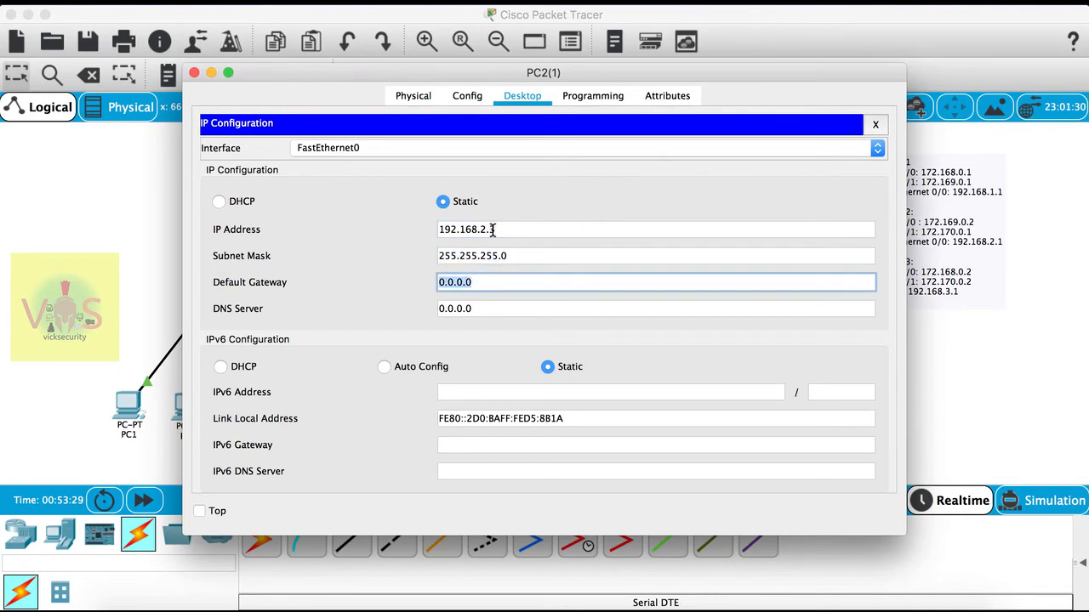
{"action": "type", "text": "192.168.2.1"}
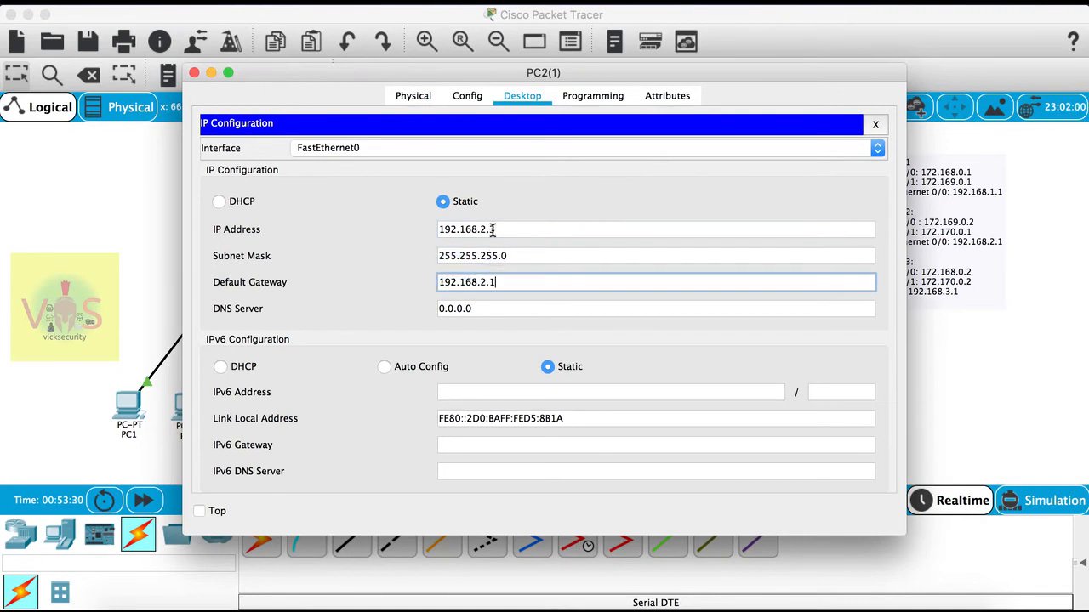
{"action": "left_click", "coordinate": [194, 73]}
Give PC3(1) the static IP address 192.168.2.4 with subnet mask 255.255.255.0
{"action": "left_click", "coordinate": [564, 430]}
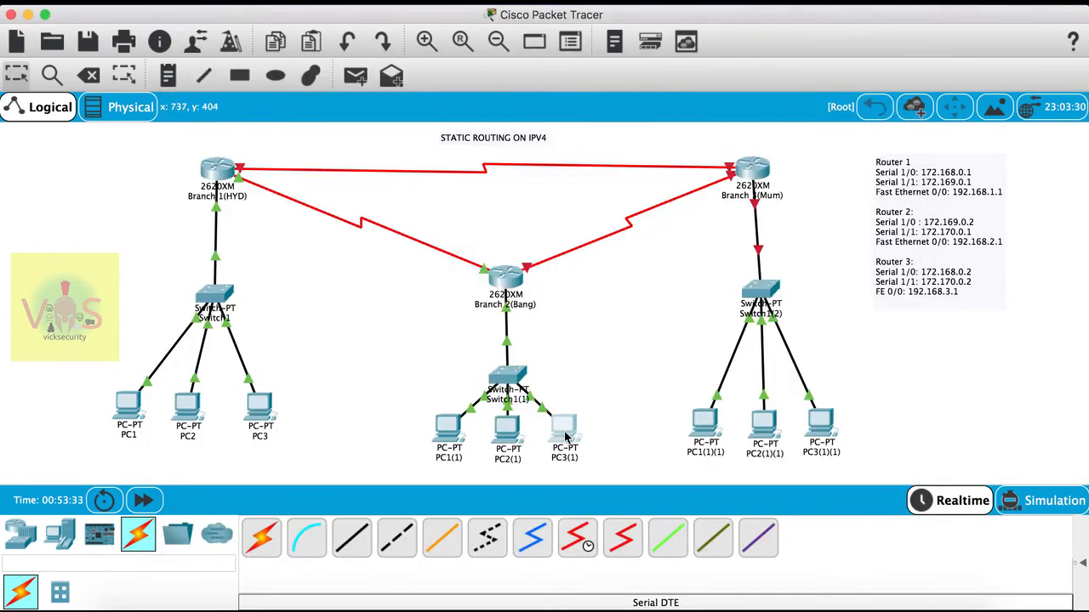
{"action": "left_click", "coordinate": [522, 96]}
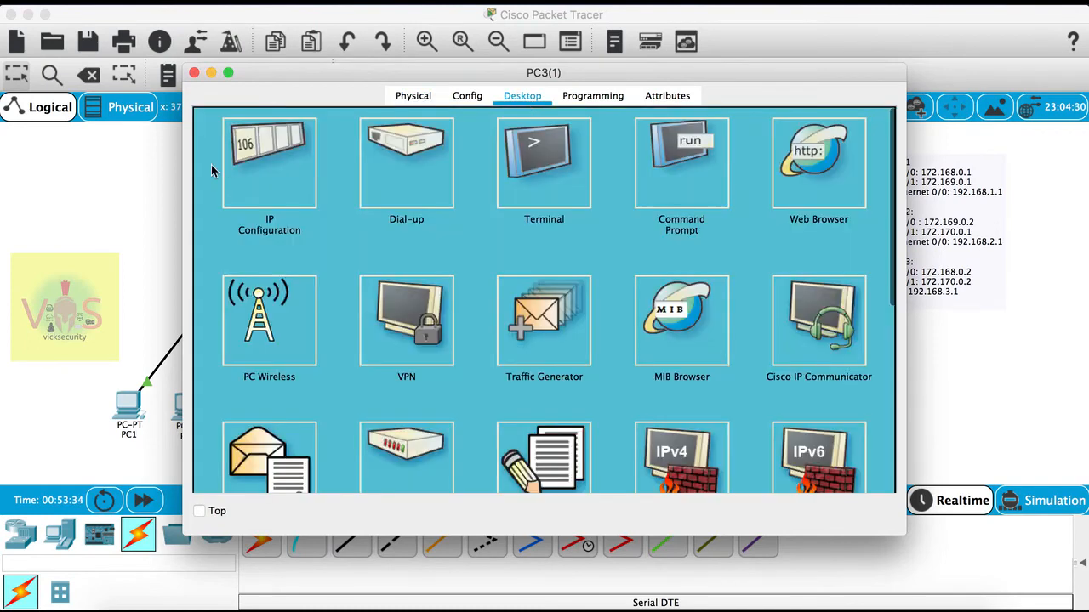
{"action": "left_click", "coordinate": [276, 160]}
{"action": "left_click", "coordinate": [517, 228]}
{"action": "type", "text": "192.1"}
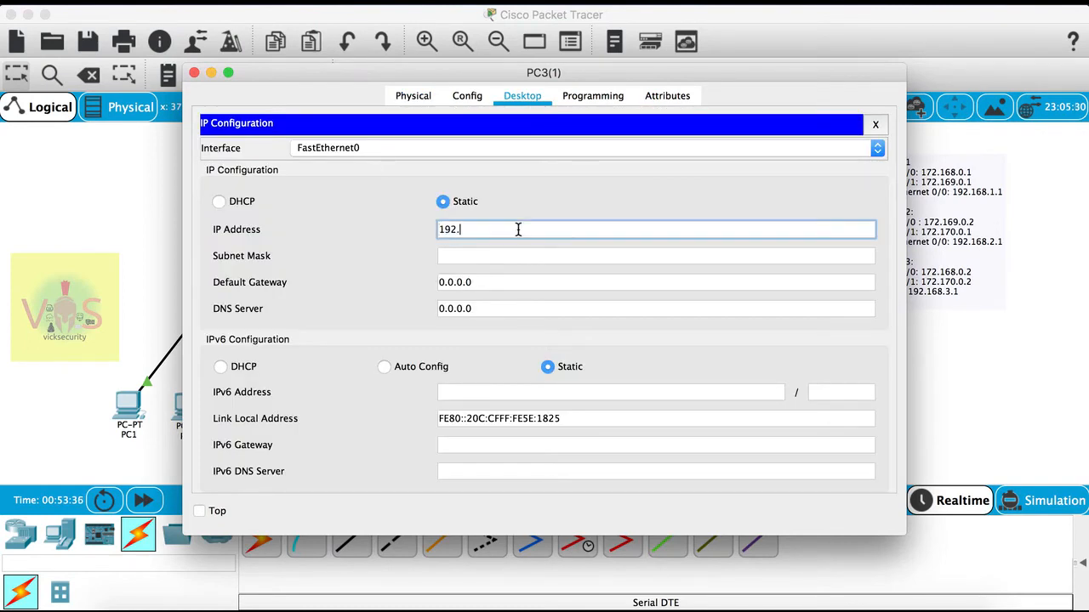
{"action": "type", "text": "68.2.4"}
{"action": "key", "text": "Tab"}
Set PC3(1)'s default gateway to 192.168.2.1 and close its configuration window
{"action": "key", "text": "Tab"}
{"action": "type", "text": "192.1"}
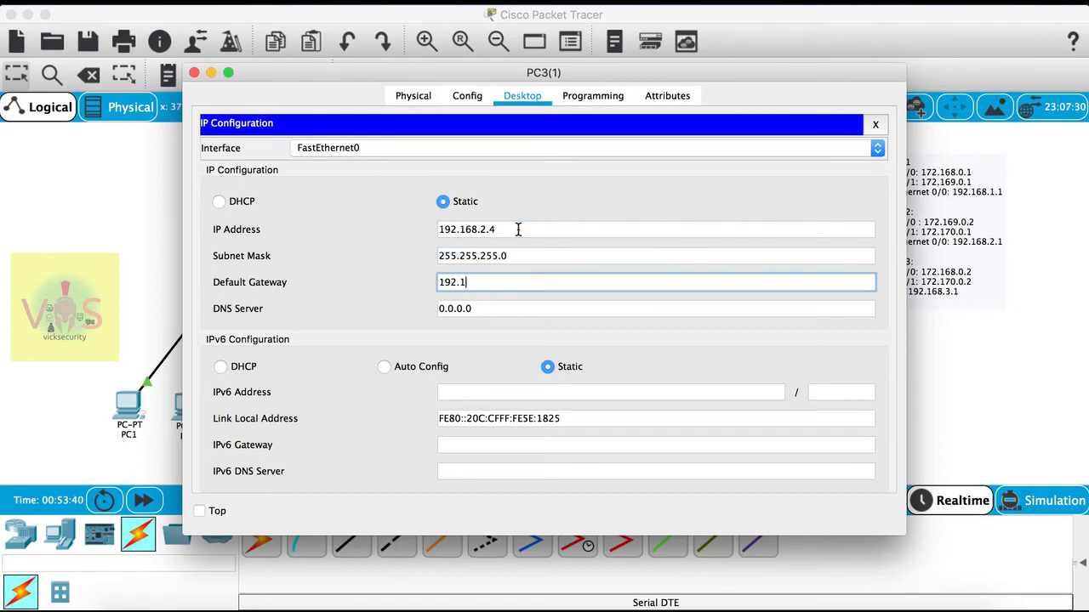
{"action": "key", "text": "BackSpace"}
{"action": "key", "text": "BackSpace"}
{"action": "key", "text": "BackSpace"}
{"action": "key", "text": "BackSpace"}
{"action": "key", "text": "BackSpace"}
{"action": "type", "text": "192.168.2.1"}
{"action": "left_click", "coordinate": [194, 72]}
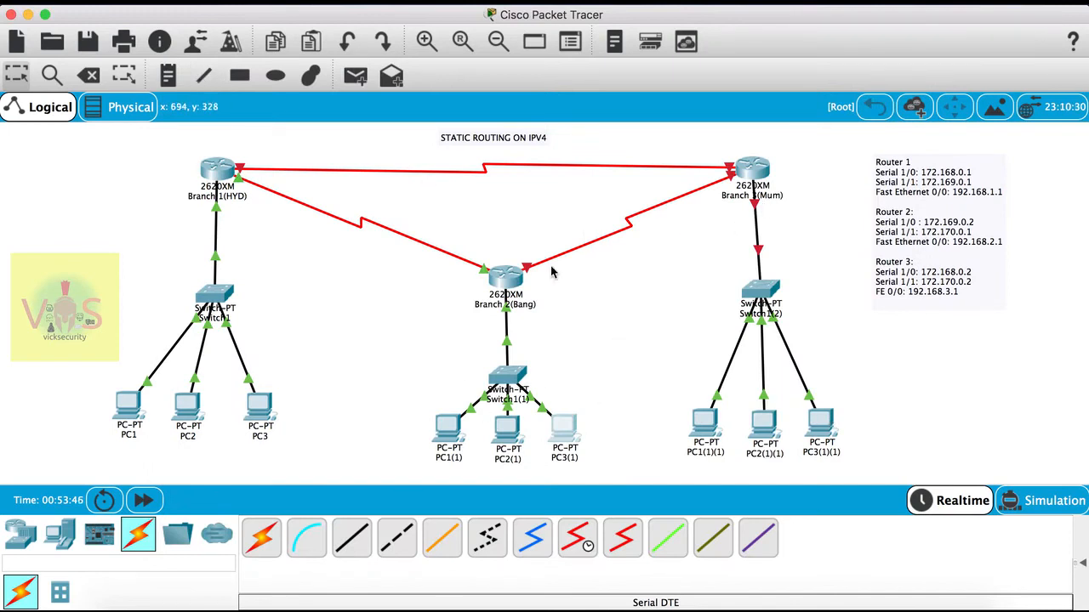
Open the Branch 3 router's command line and enter global configuration mode with en and configure terminal
{"action": "left_click_drag", "start_coordinate": [757, 166], "coordinate": [760, 160]}
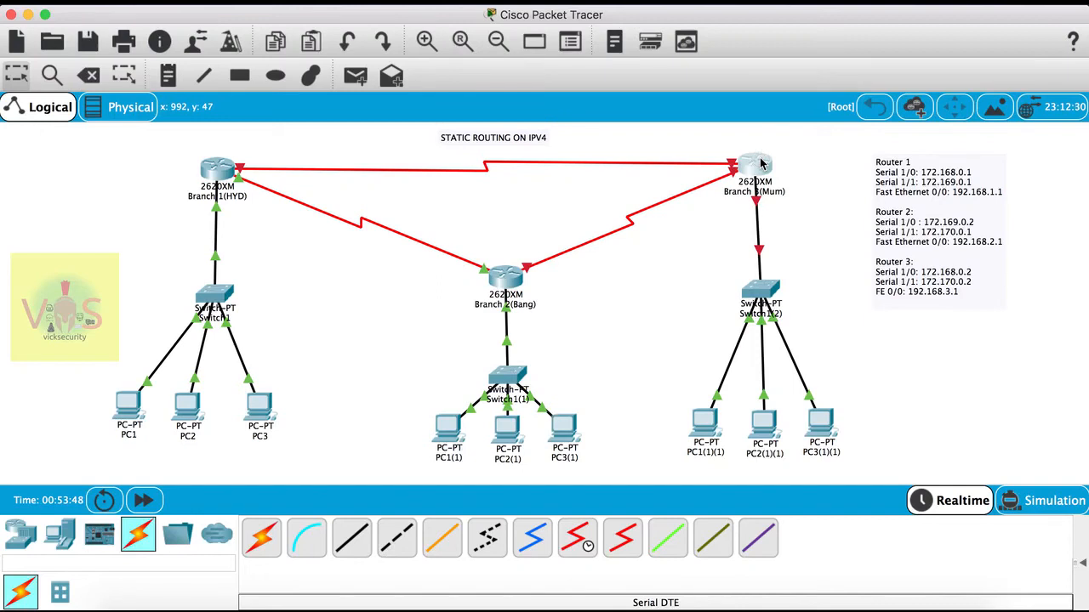
{"action": "left_click", "coordinate": [759, 159]}
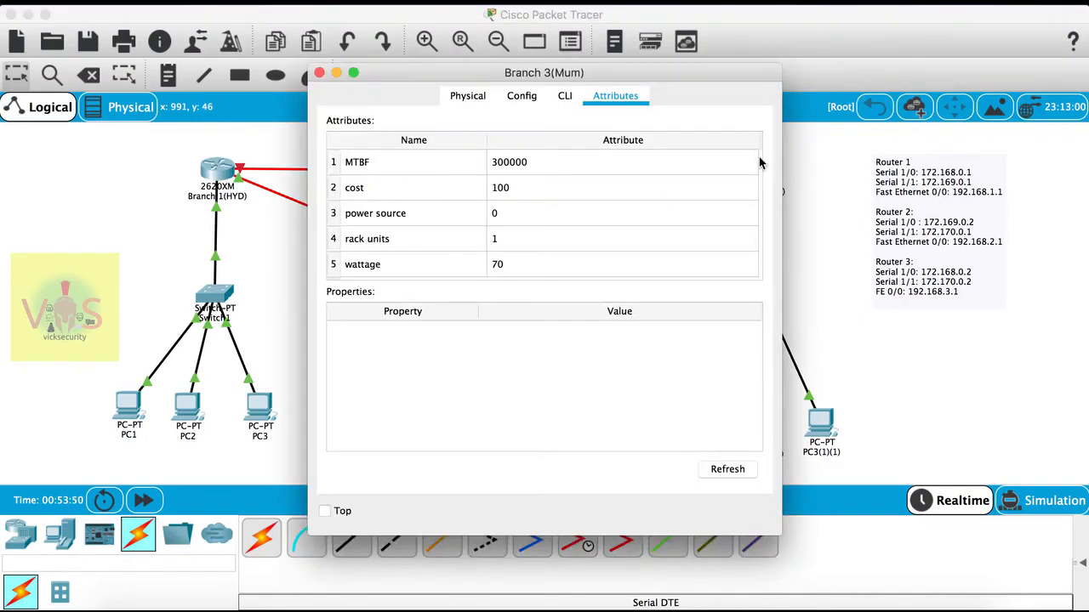
{"action": "left_click", "coordinate": [570, 99]}
{"action": "left_click", "coordinate": [549, 392]}
{"action": "key", "text": "Return"}
{"action": "type", "text": "en"}
{"action": "key", "text": "Return"}
{"action": "type", "text": "config"}
{"action": "key", "text": "Tab"}
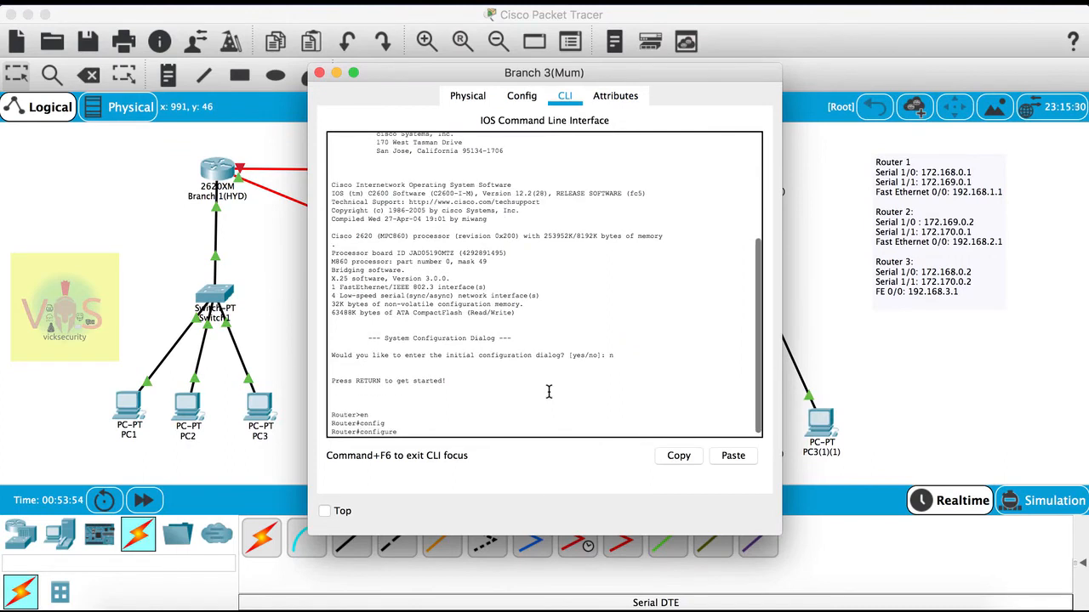
{"action": "type", "text": "t"}
{"action": "key", "text": "Tab"}
{"action": "key", "text": "Return"}
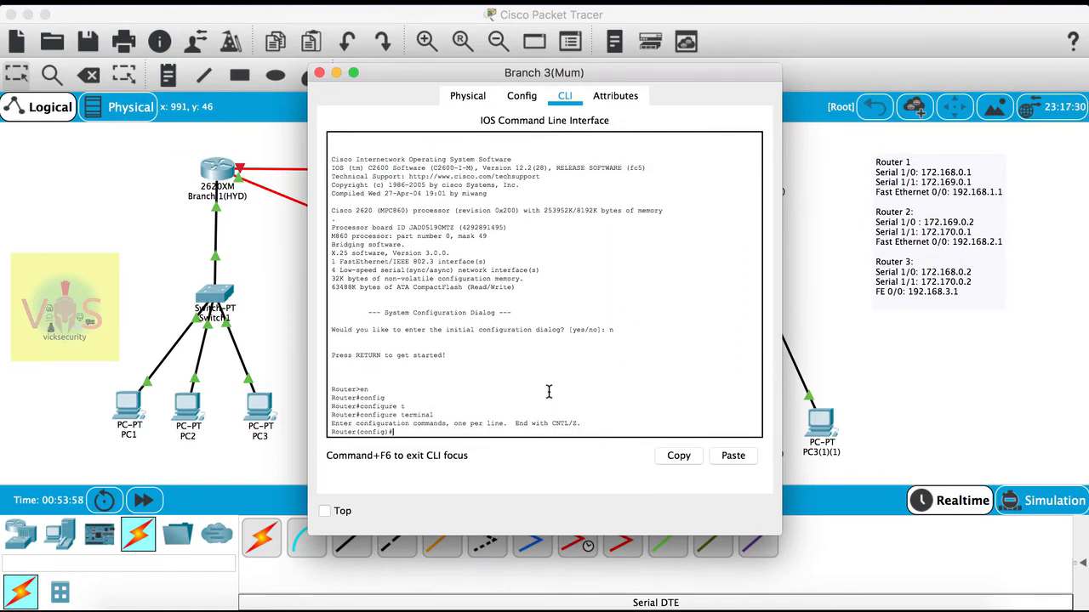
Enter interface serial 1/0 on the Branch 3 router and enable it with no shut
{"action": "type", "text": "int"}
{"action": "key", "text": "Tab"}
{"action": "type", "text": "s"}
{"action": "key", "text": "Tab"}
{"action": "type", "text": "1/0"}
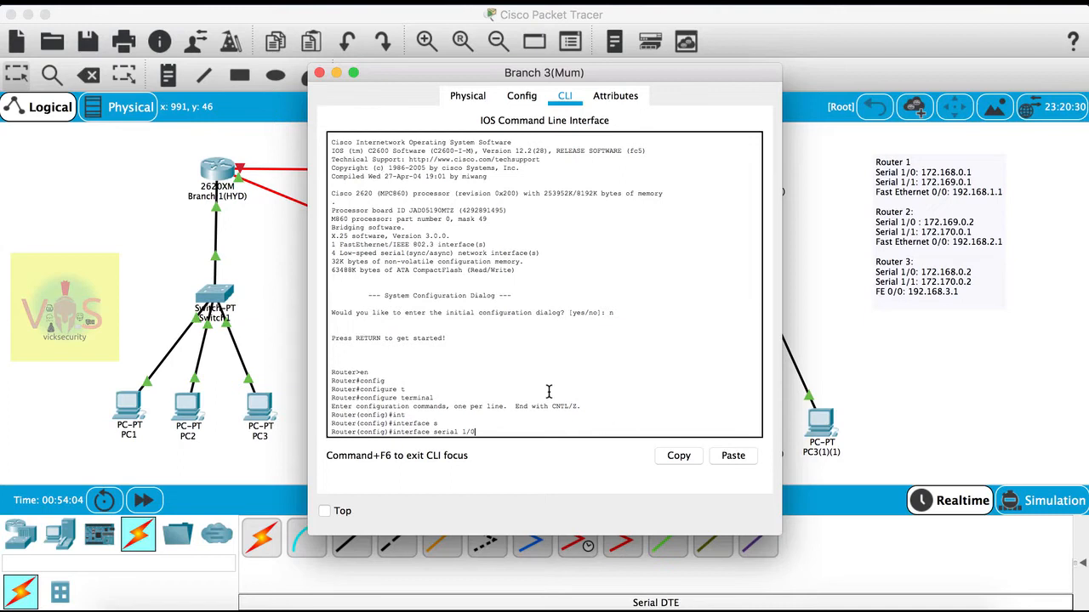
{"action": "key", "text": "Return"}
{"action": "type", "text": "no shut"}
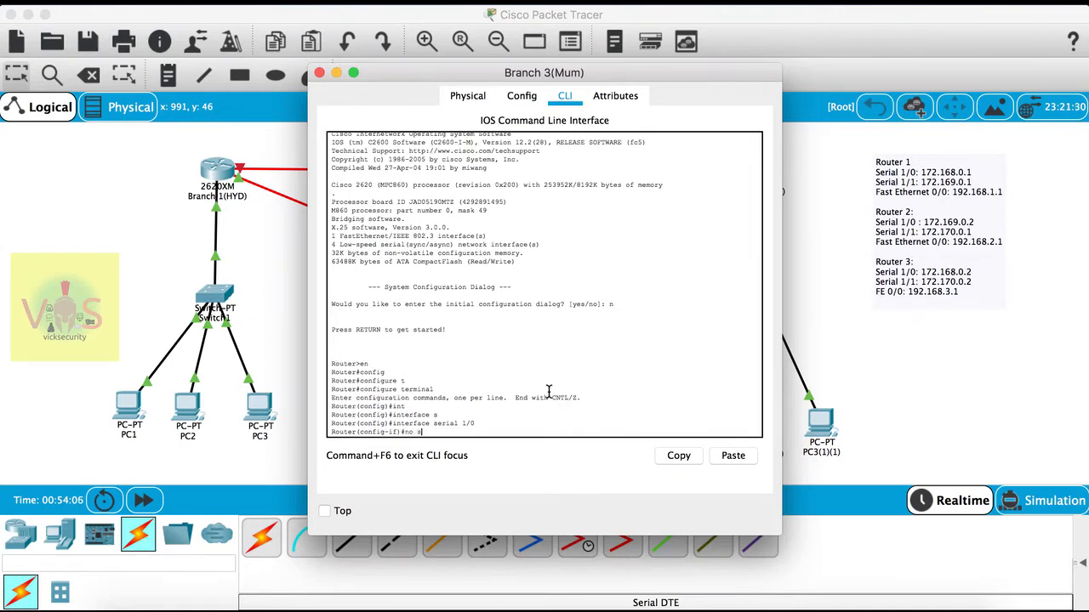
{"action": "key", "text": "Return"}
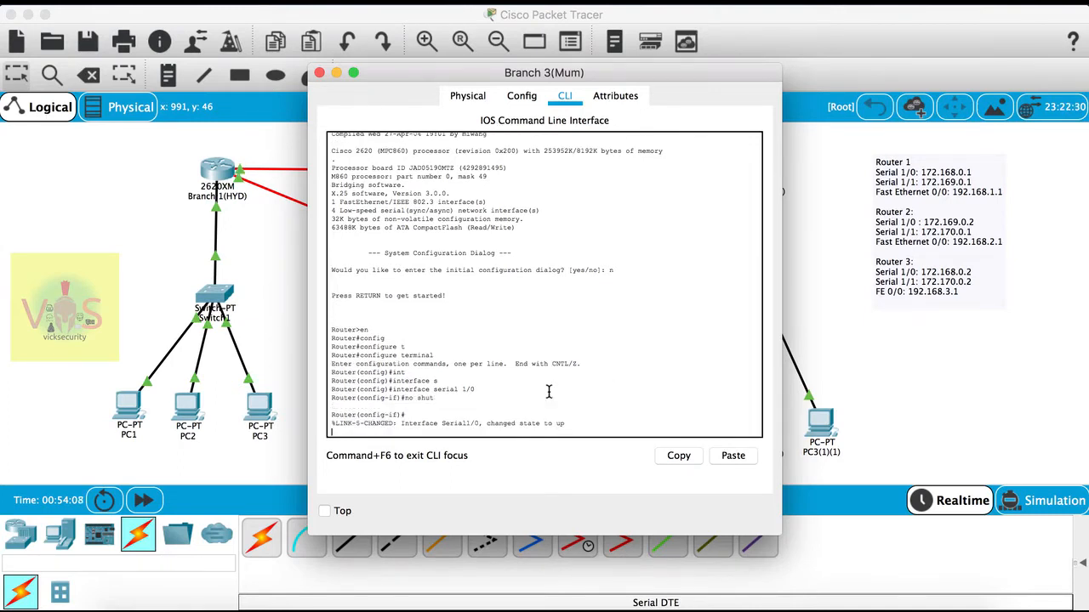
{"action": "key", "text": "Return"}
Assign serial 1/0 on the Branch 3 router the IP address 172.168.0.2 with subnet mask 255.255.0.0
{"action": "type", "text": "ip"}
{"action": "key", "text": "BackSpace"}
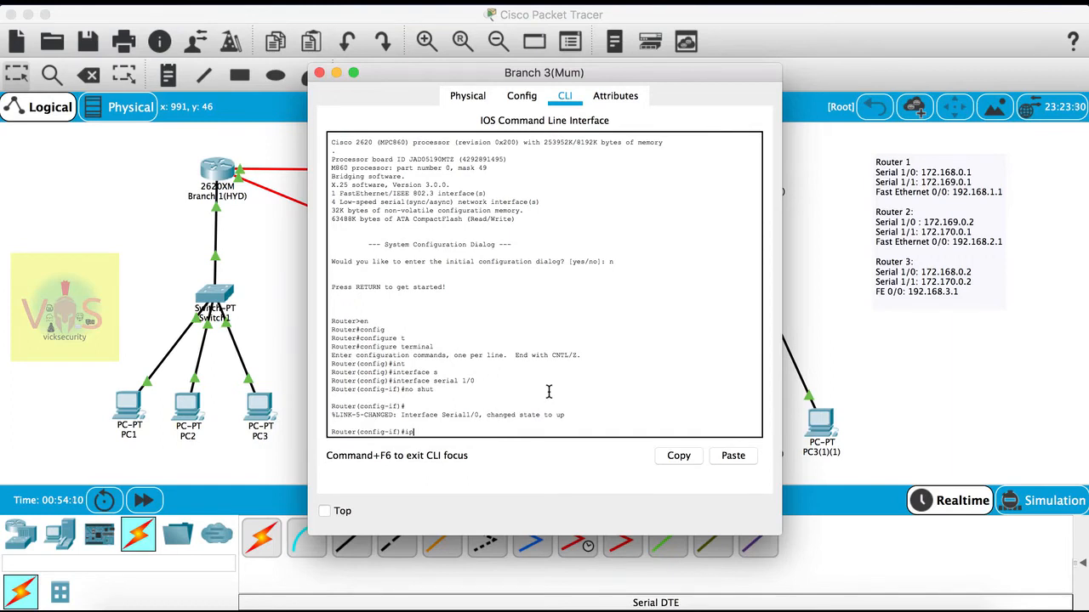
{"action": "type", "text": "ad"}
{"action": "key", "text": "Tab"}
{"action": "type", "text": "1"}
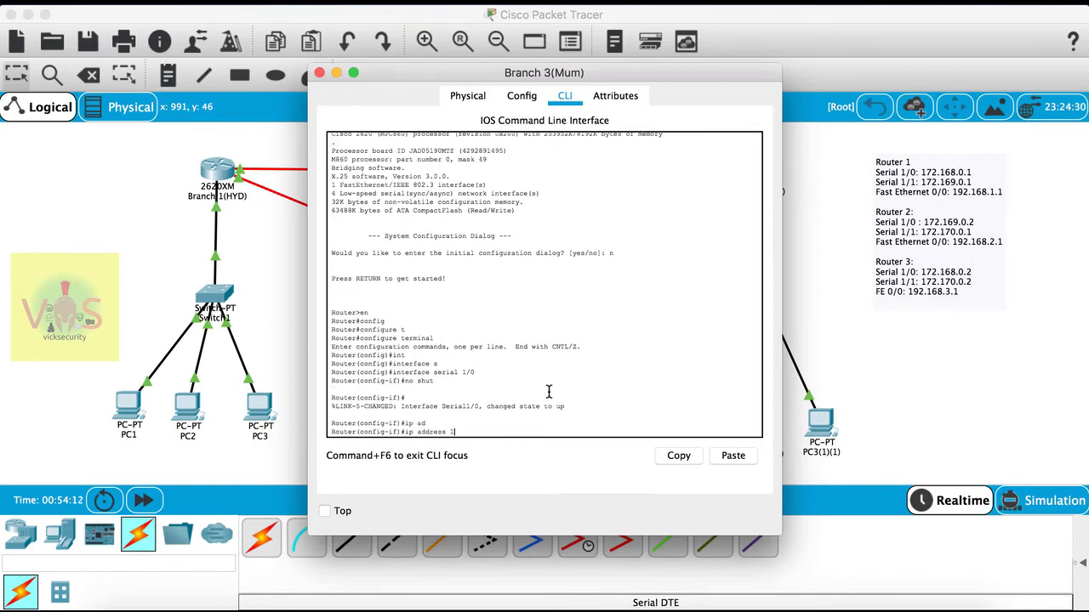
{"action": "type", "text": "72.168"}
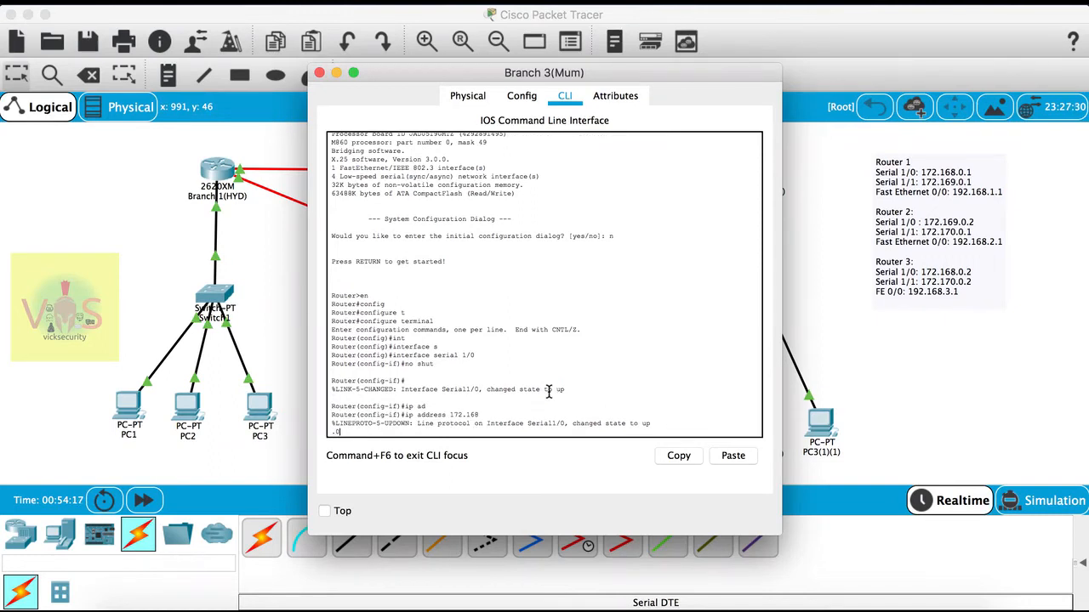
{"action": "key", "text": "Return"}
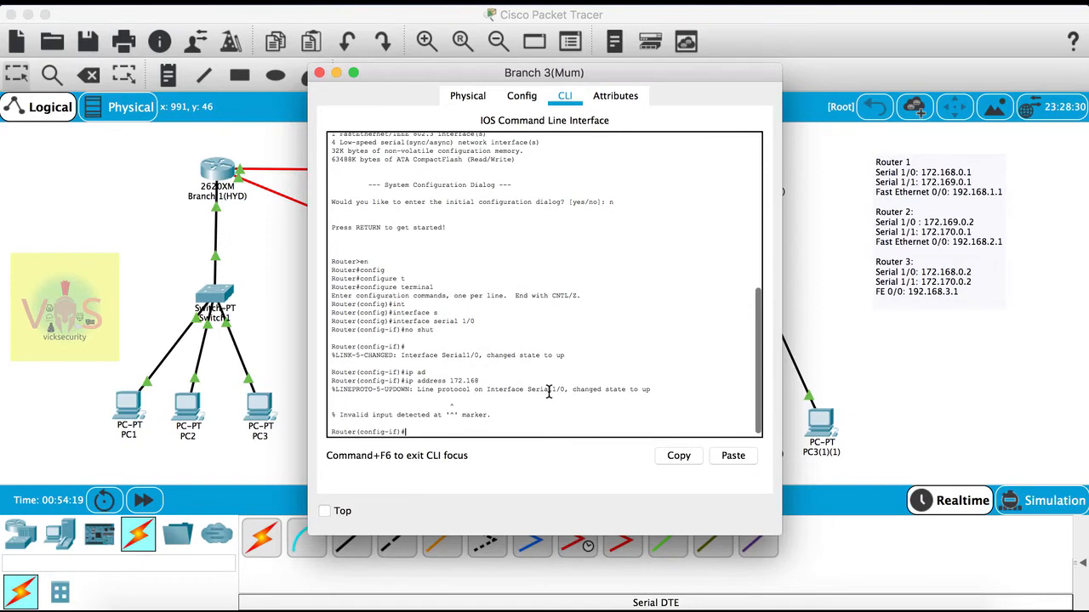
{"action": "key", "text": "Up"}
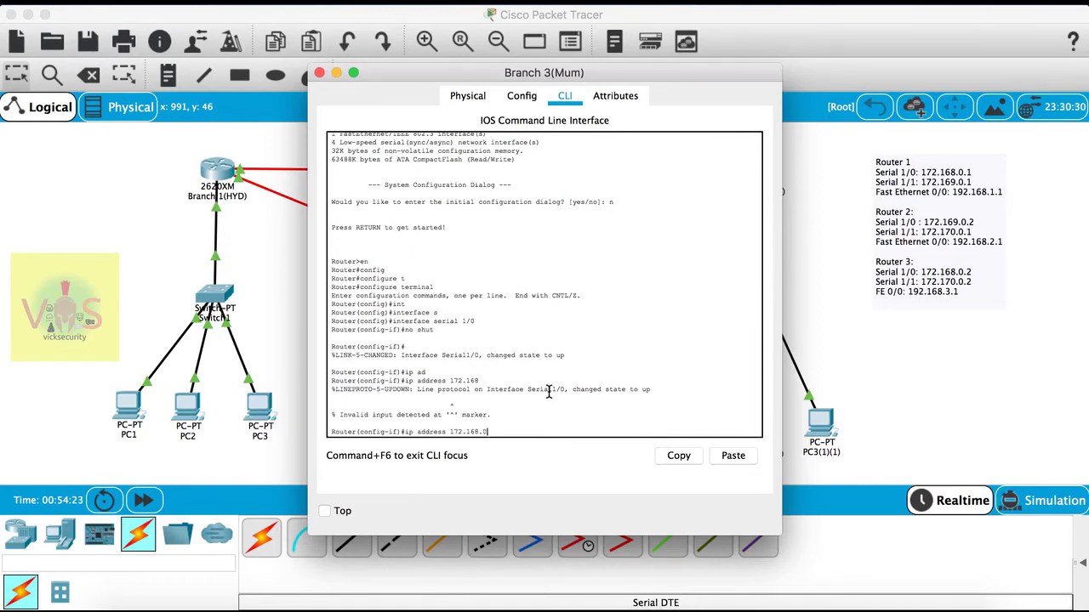
{"action": "type", "text": ".0.2 255.255.0.0"}
{"action": "key", "text": "Return"}
Set serial 1/0 to HDLC encapsulation and exit its interface configuration
{"action": "type", "text": "en"}
{"action": "key", "text": "Tab"}
{"action": "type", "text": "hdlc"}
{"action": "key", "text": "Return"}
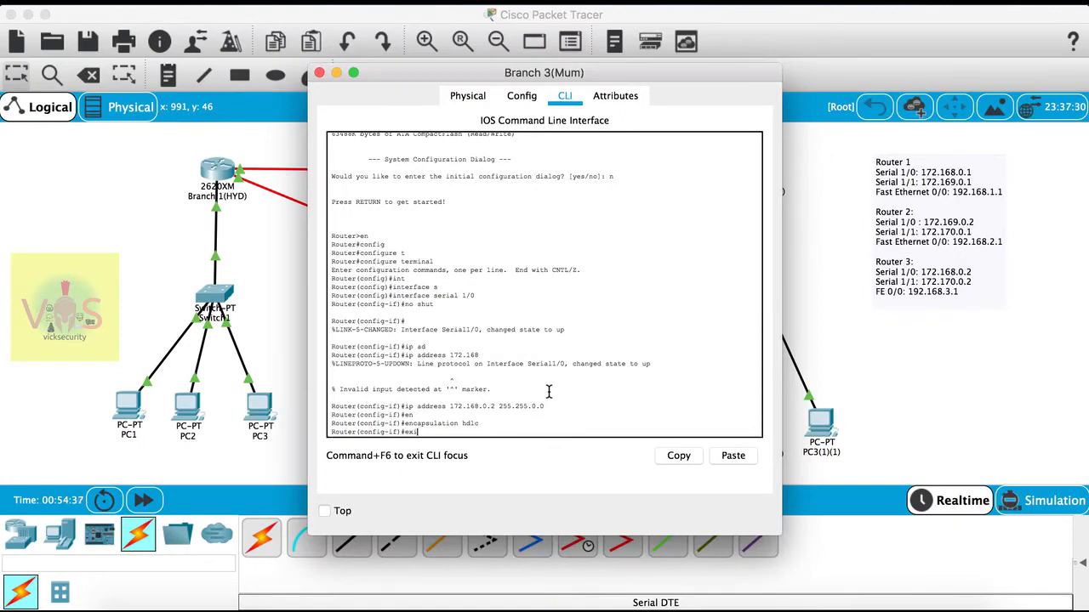
{"action": "type", "text": "t"}
{"action": "key", "text": "Return"}
Enter interface serial 1/1 on the Branch 3 router and enable it with no shut
{"action": "type", "text": "int"}
{"action": "key", "text": "Tab"}
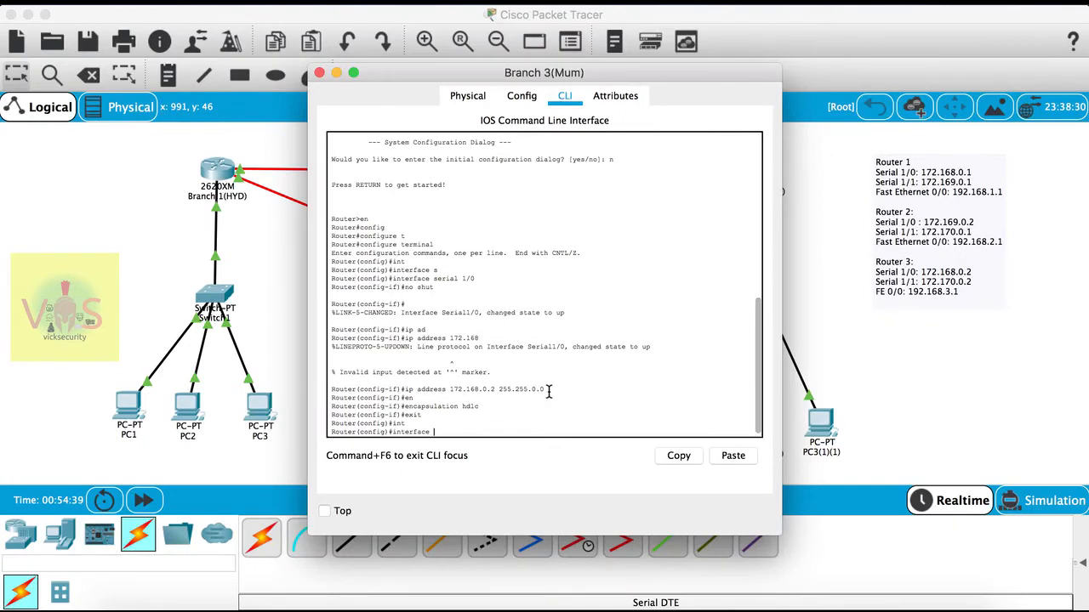
{"action": "type", "text": "se"}
{"action": "key", "text": "Tab"}
{"action": "type", "text": "1/1"}
{"action": "key", "text": "Return"}
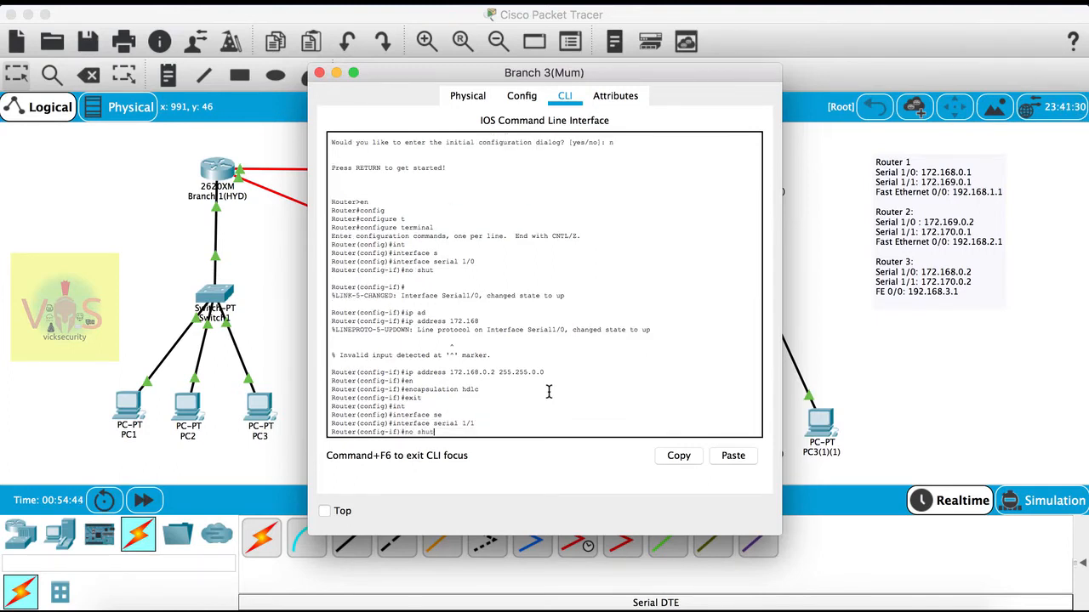
{"action": "type", "text": "no shut"}
{"action": "key", "text": "Return"}
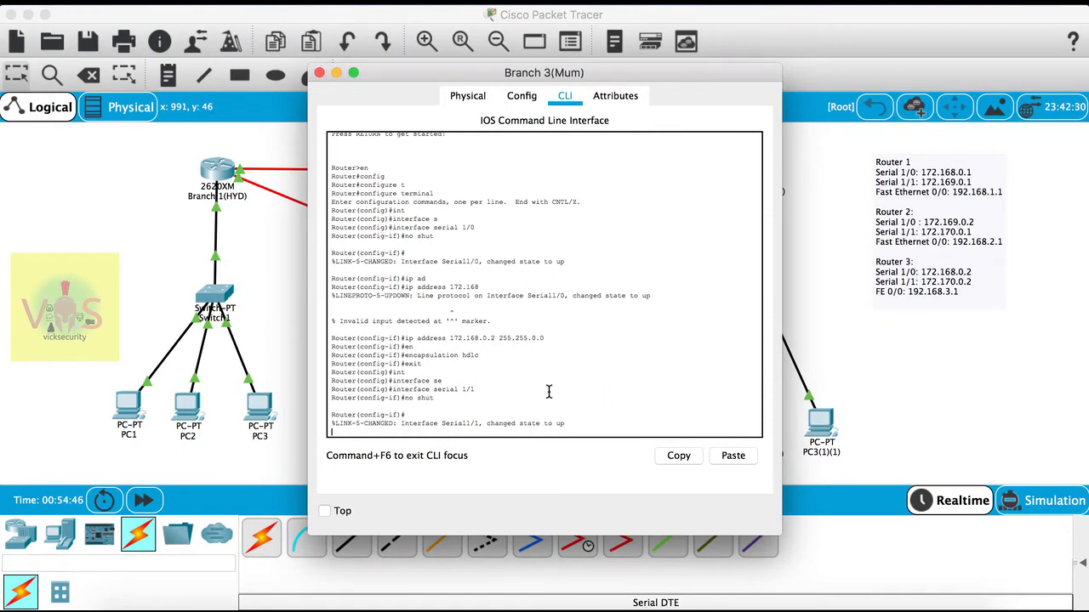
{"action": "key", "text": "Return"}
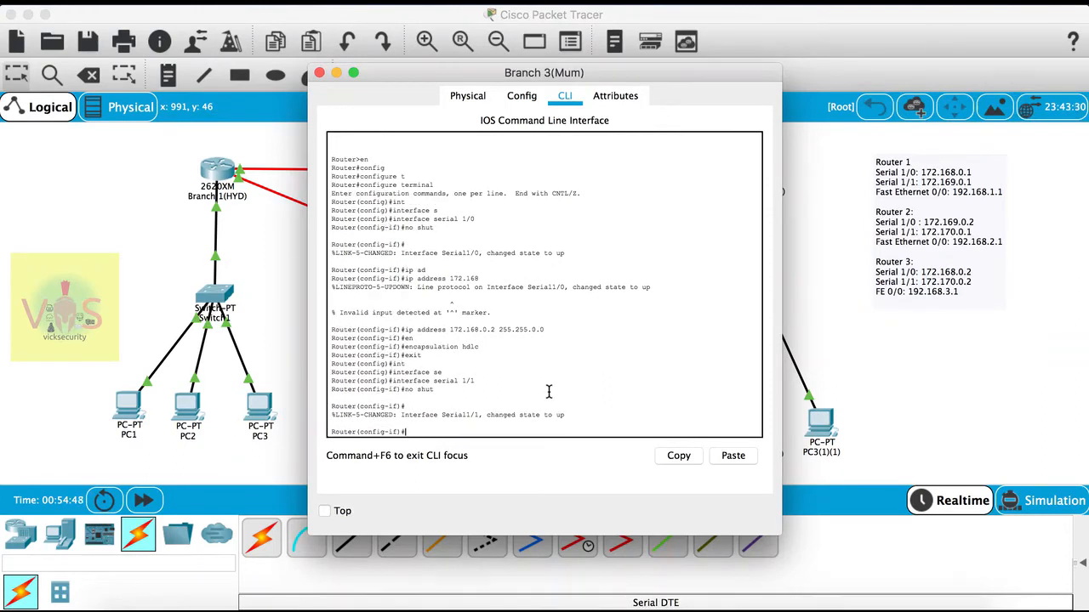
Assign serial 1/1 on the Branch 3 router the IP address 172.170.0.2 with subnet mask 255.255.0.0
{"action": "type", "text": "ip ad"}
{"action": "key", "text": "Tab"}
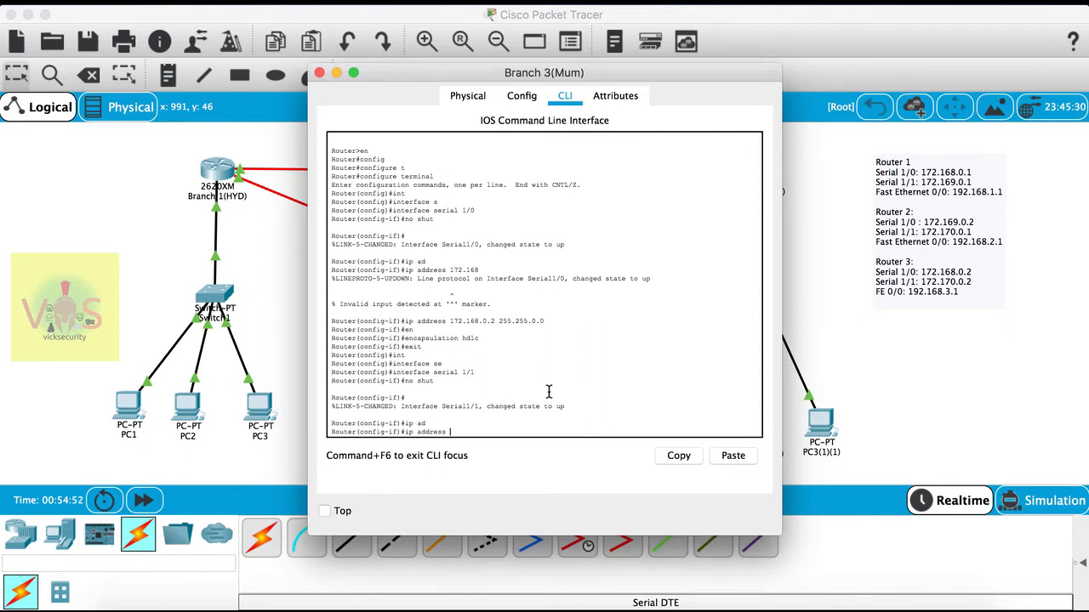
{"action": "type", "text": "172"}
{"action": "key", "text": "Return"}
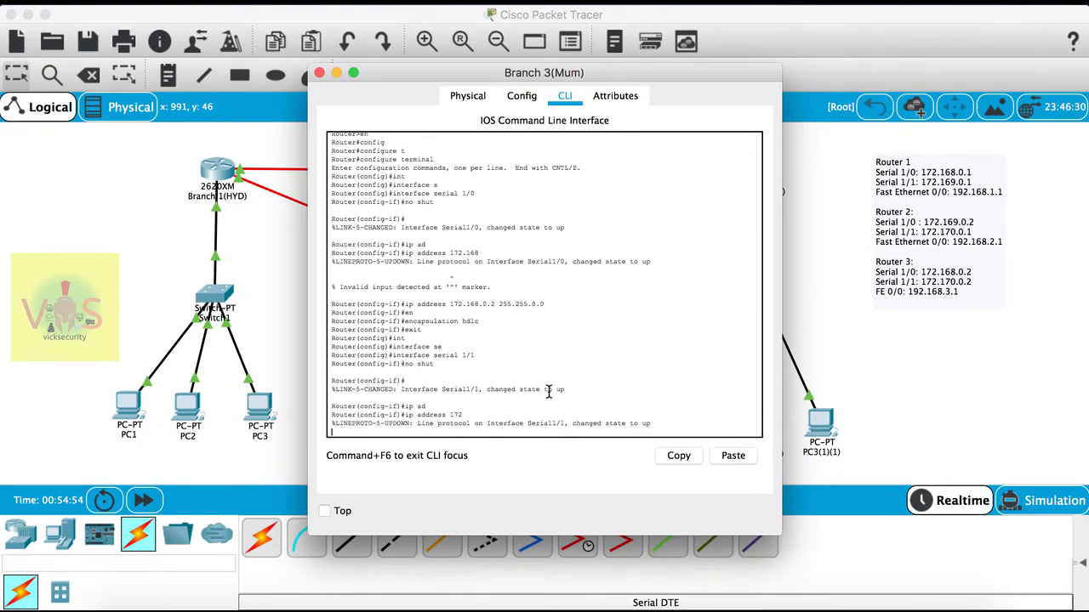
{"action": "key", "text": "Up"}
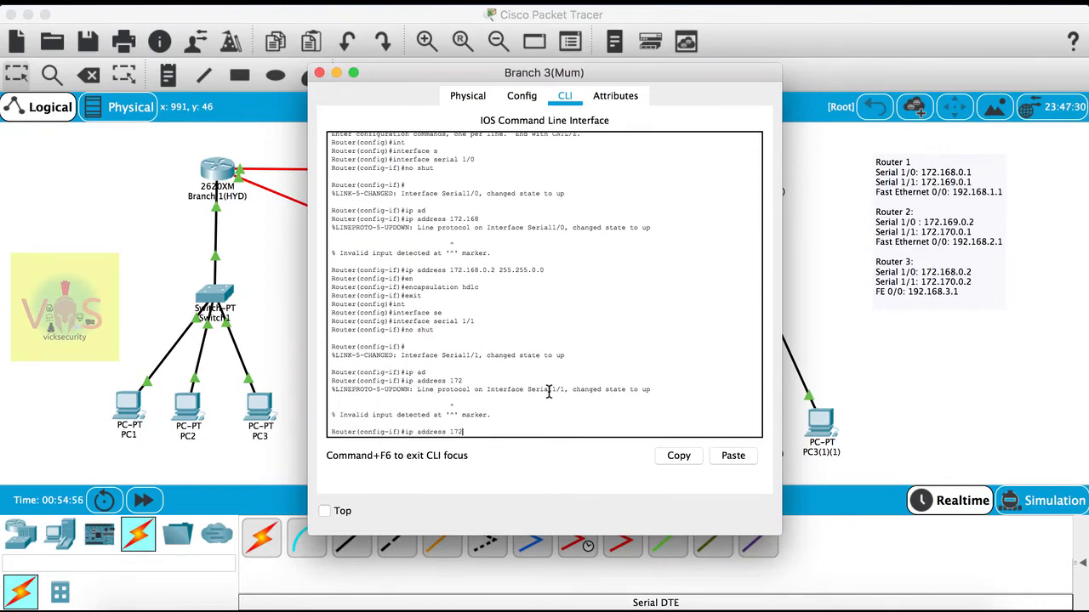
{"action": "type", "text": ".170.0.2 255.255.0.0"}
{"action": "key", "text": "Return"}
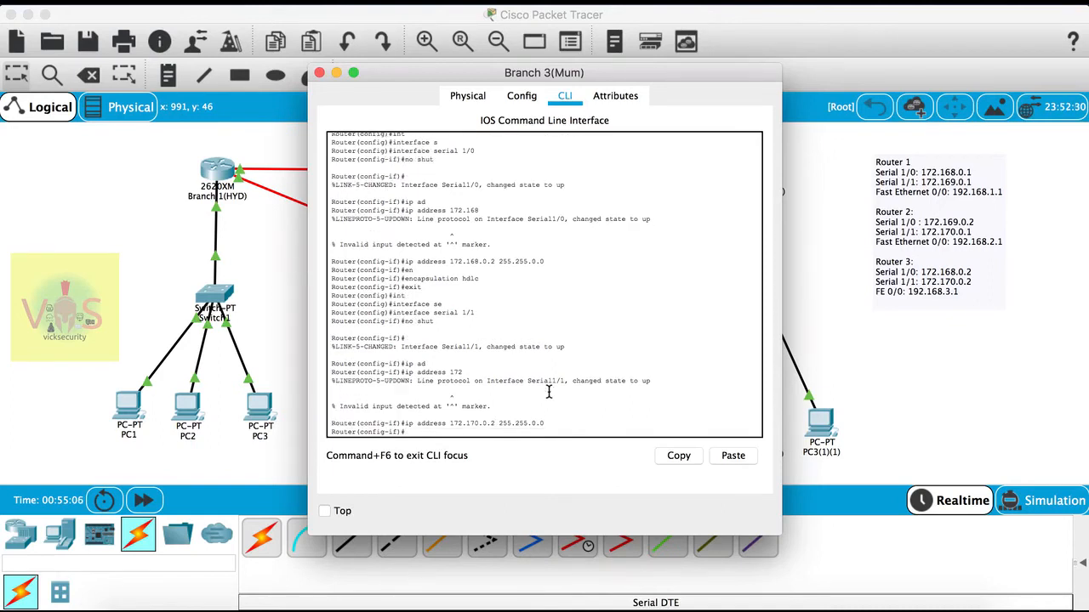
Set serial 1/1 on the Branch 3 router to HDLC encapsulation and exit its interface configuration
{"action": "type", "text": "en"}
{"action": "key", "text": "Tab"}
{"action": "type", "text": "hdlc"}
{"action": "key", "text": "Return"}
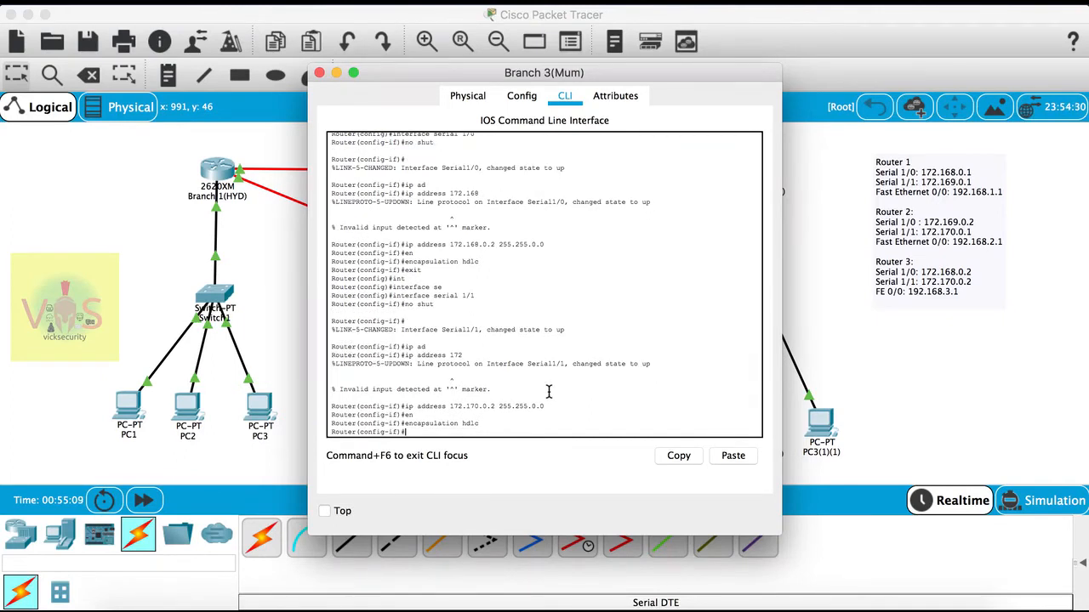
{"action": "type", "text": "exit"}
{"action": "key", "text": "Return"}
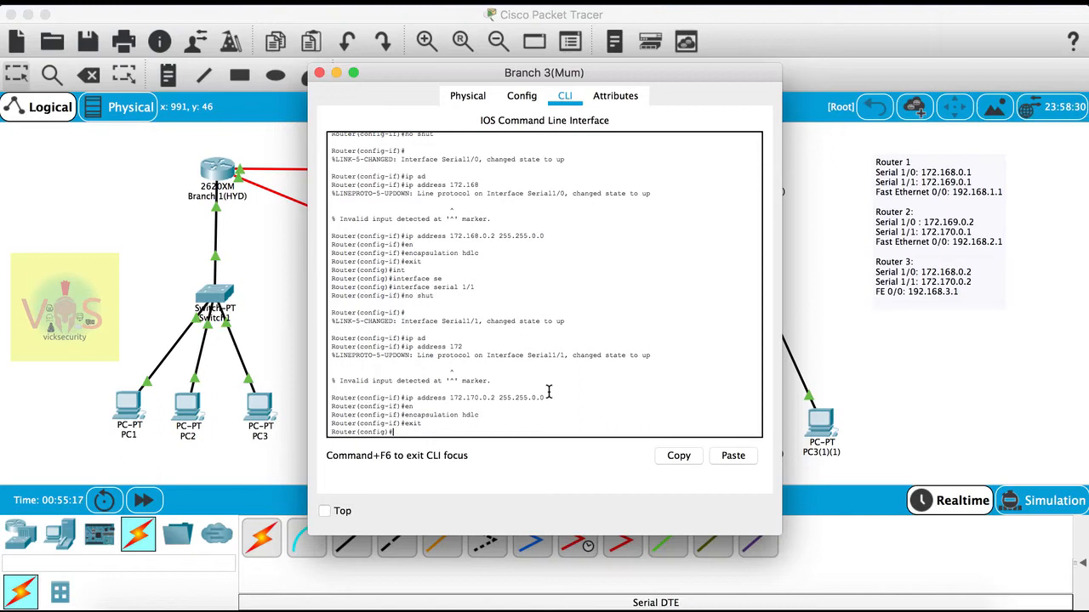
Enter interface fa 0/0 on the Branch 3 router and enable it with no shut
{"action": "type", "text": "int"}
{"action": "key", "text": "Tab"}
{"action": "type", "text": "fe"}
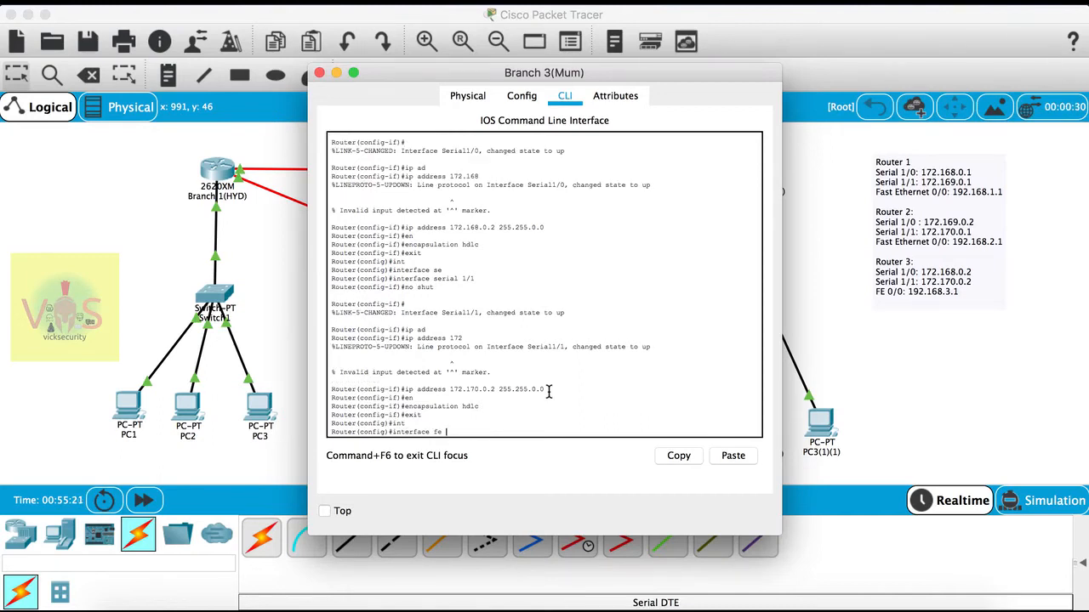
{"action": "type", "text": " 0/0"}
{"action": "key", "text": "Return"}
{"action": "key", "text": "Up"}
{"action": "key", "text": "Left"}
{"action": "key", "text": "Left"}
{"action": "key", "text": "Left"}
{"action": "key", "text": "BackSpace"}
{"action": "type", "text": "a"}
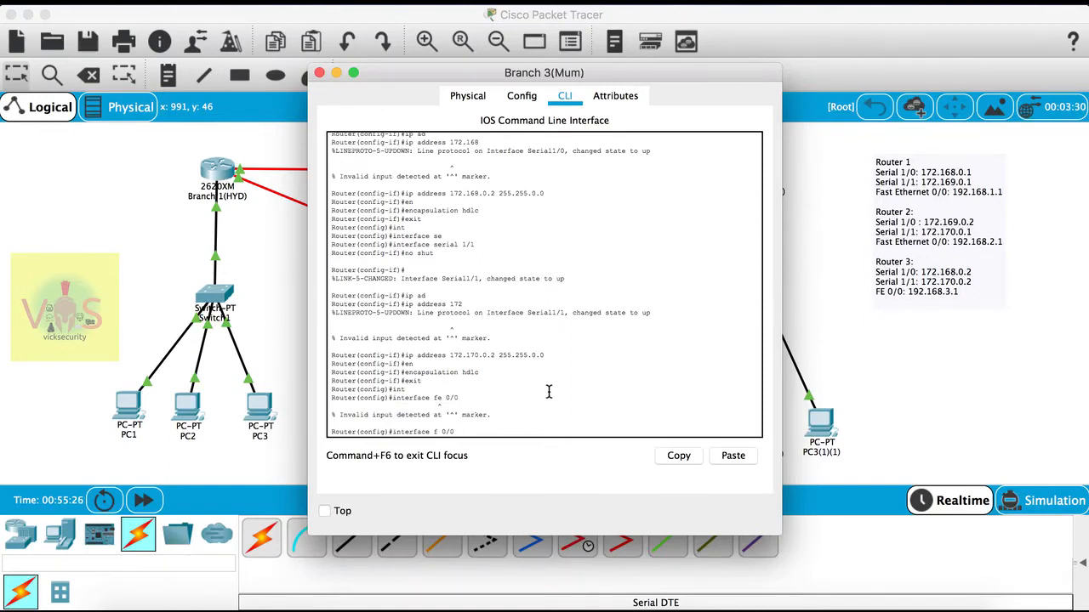
{"action": "key", "text": "Return"}
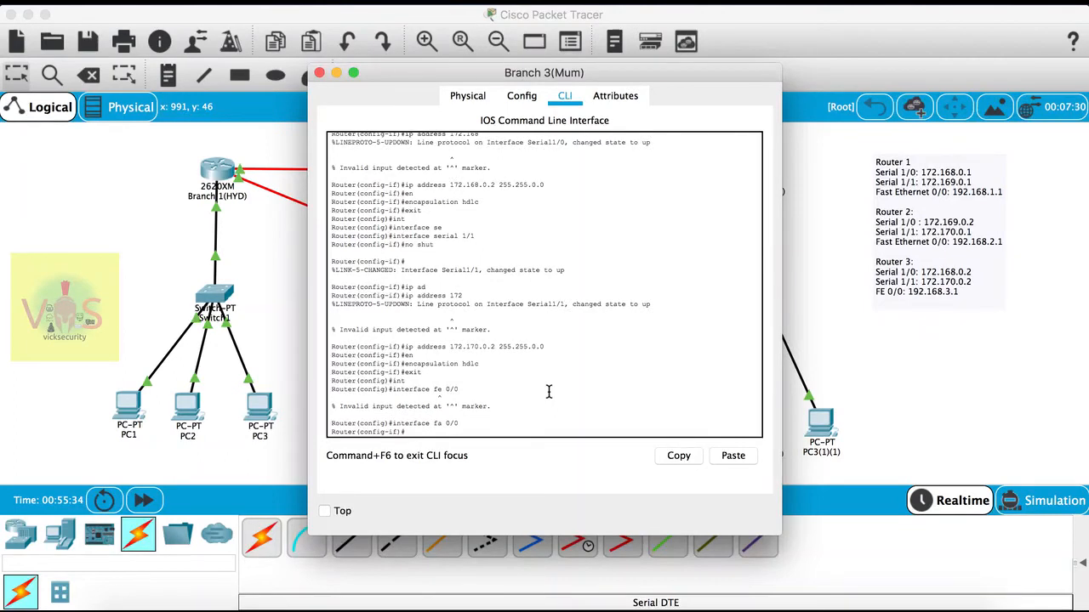
{"action": "type", "text": "o shut"}
{"action": "key", "text": "Return"}
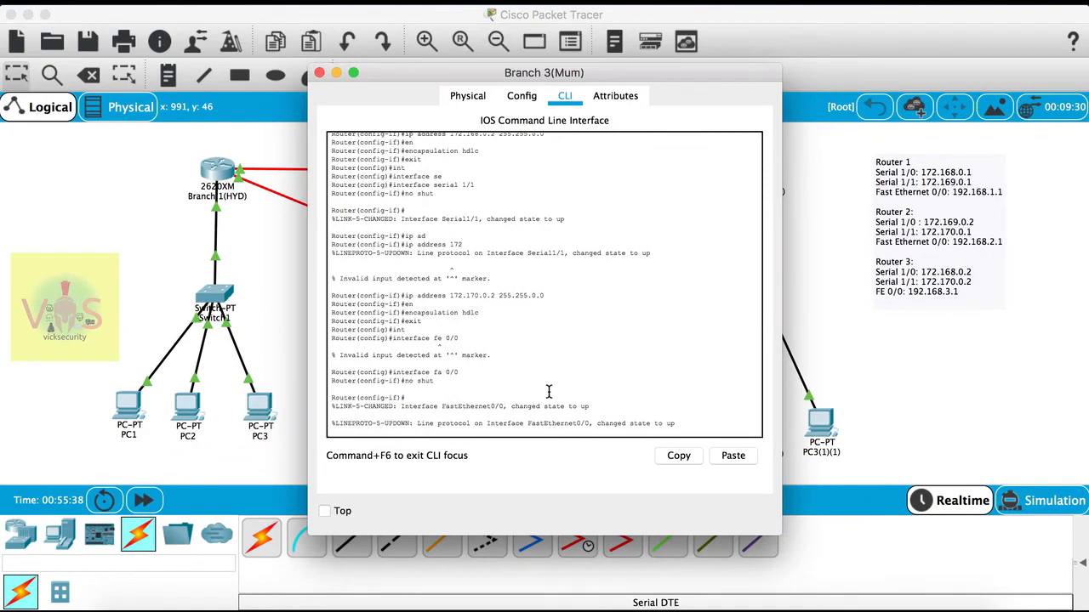
Assign FastEthernet 0/0 on the Branch 3 router the IP address 192.168.3.1 with subnet mask 255.255.255.0, and close the router window
{"action": "key", "text": "Return"}
{"action": "type", "text": "int"}
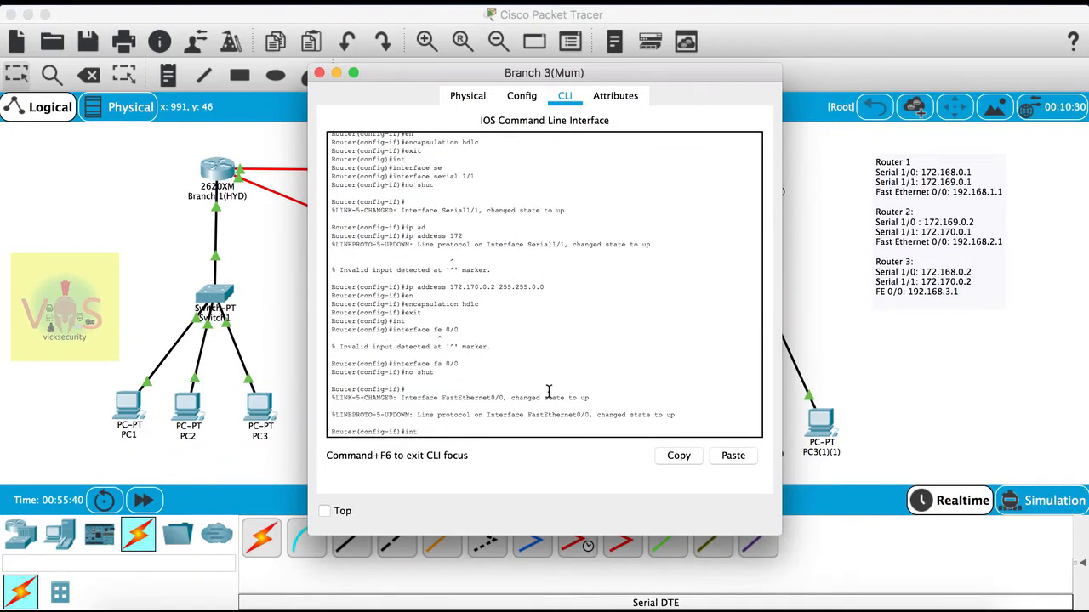
{"action": "key", "text": "Return"}
{"action": "type", "text": "if)#ip ad"}
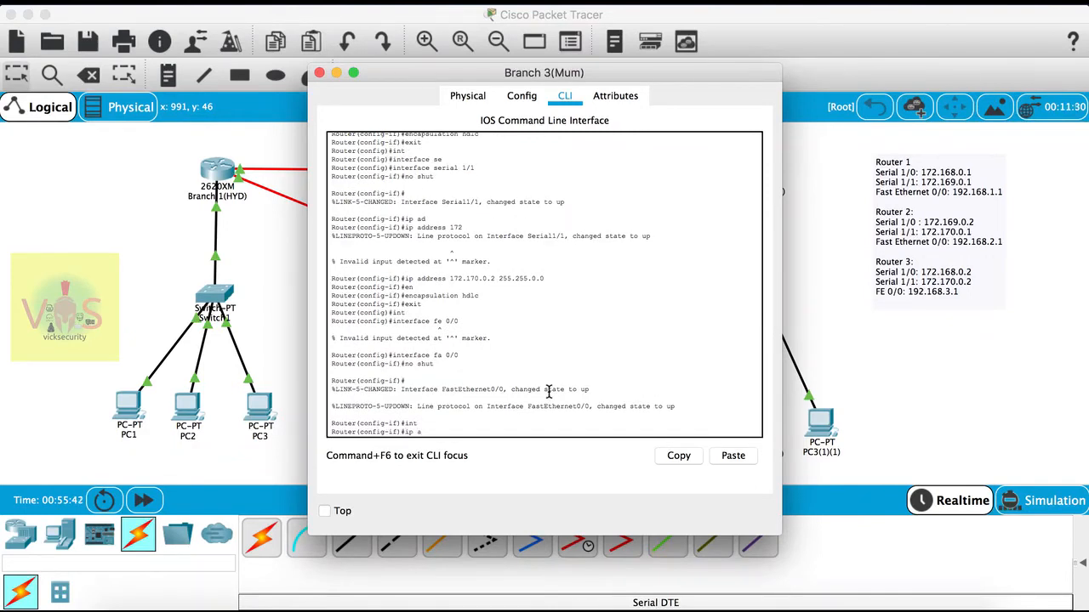
{"action": "key", "text": "Return"}
{"action": "type", "text": "ip address 192.16"}
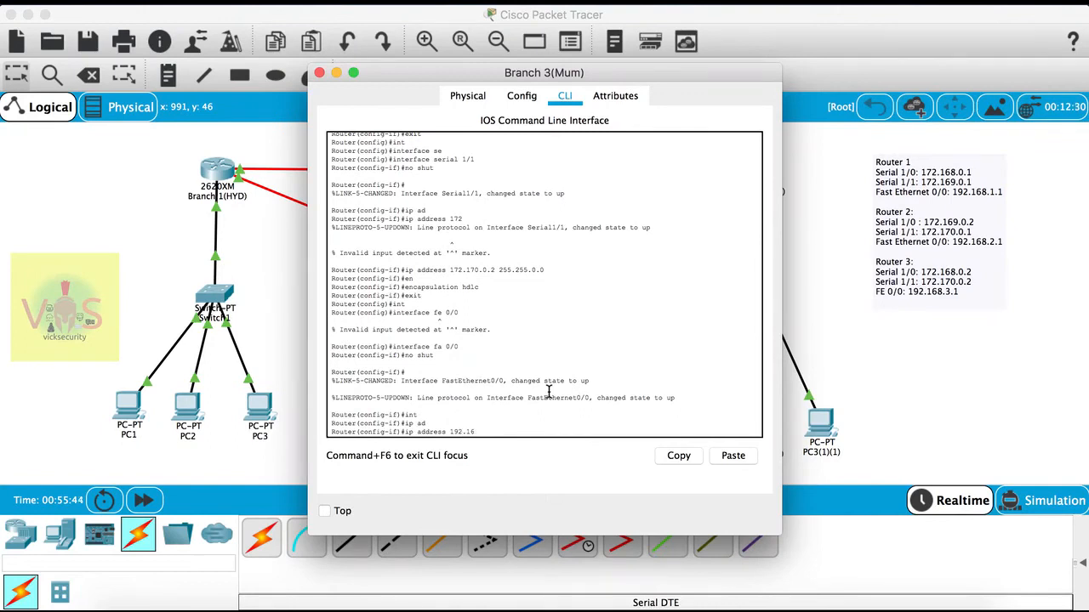
{"action": "type", "text": "8.3.1 255.255.255.0"}
{"action": "key", "text": "Return"}
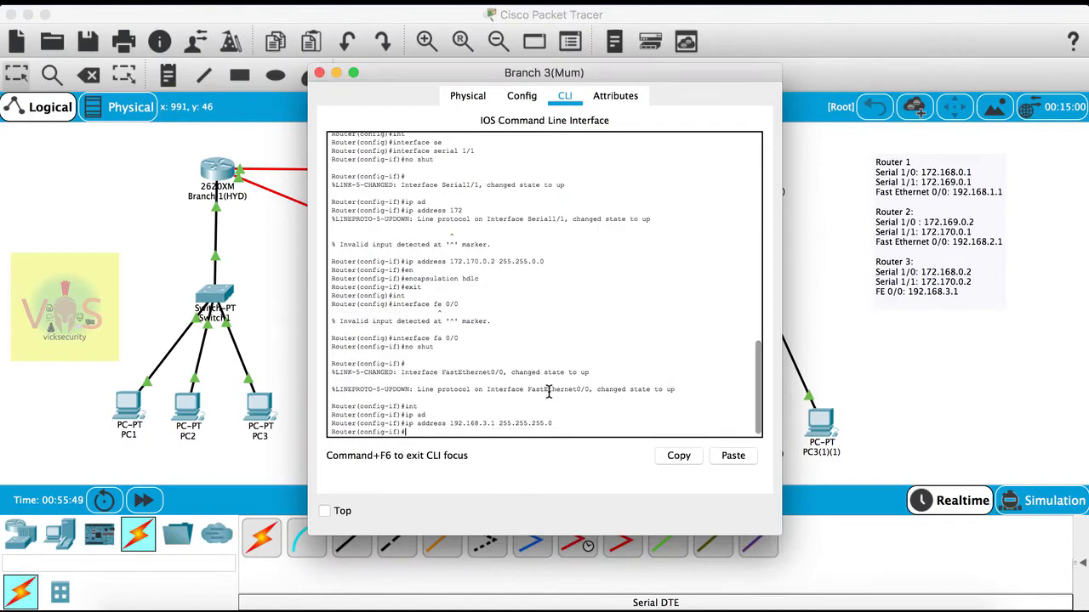
{"action": "left_click", "coordinate": [320, 73]}
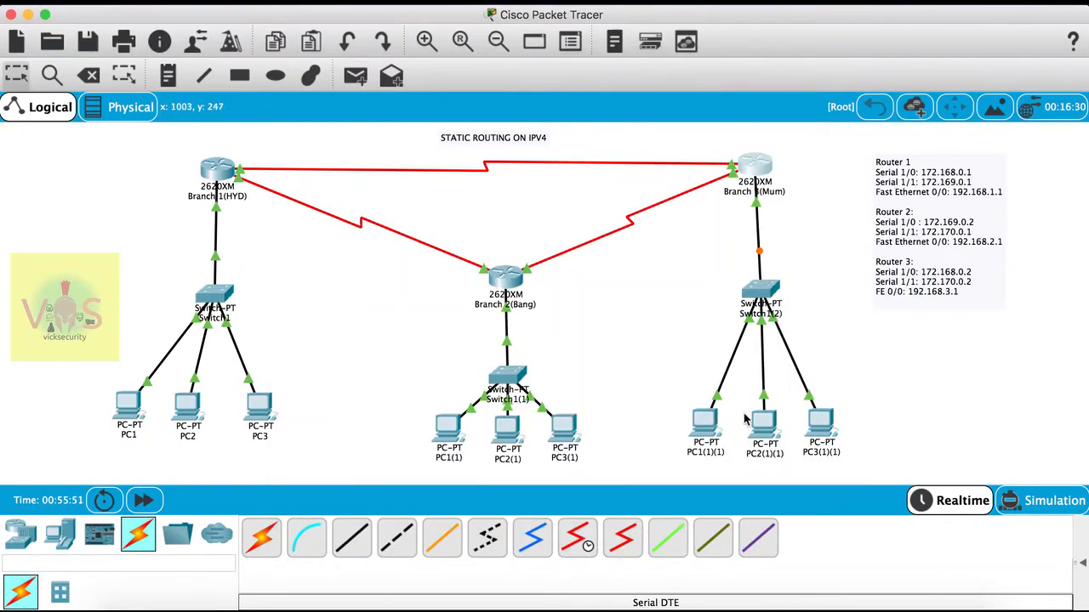
Give PC1(1)(1) the static IP address 192.168.3.2, subnet mask 255.255.255.0 and default gateway 192.168.3.1
{"action": "left_click", "coordinate": [704, 425]}
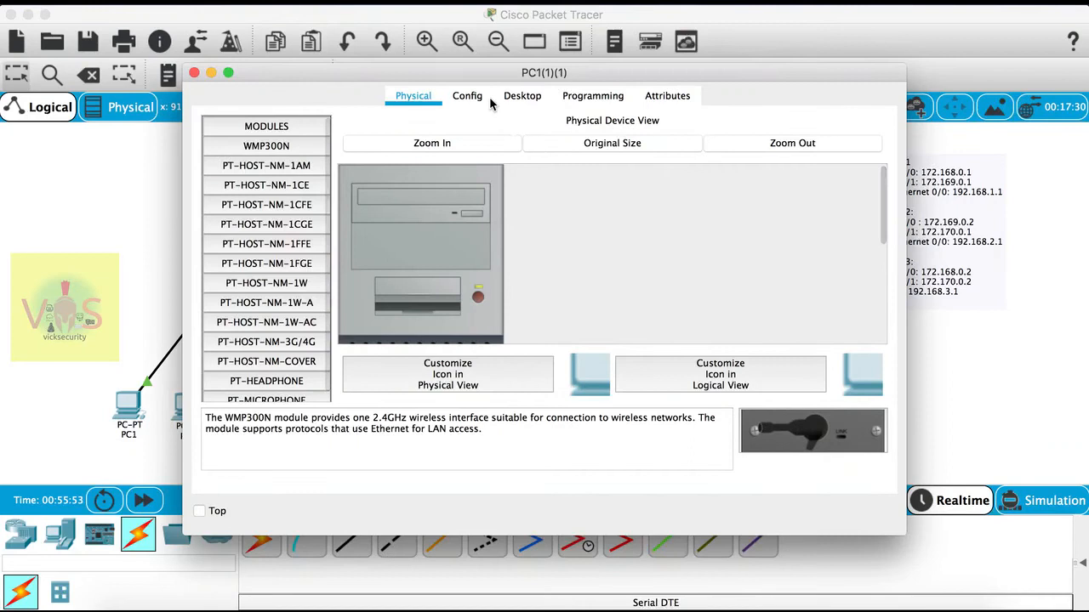
{"action": "left_click", "coordinate": [523, 97]}
{"action": "left_click", "coordinate": [287, 172]}
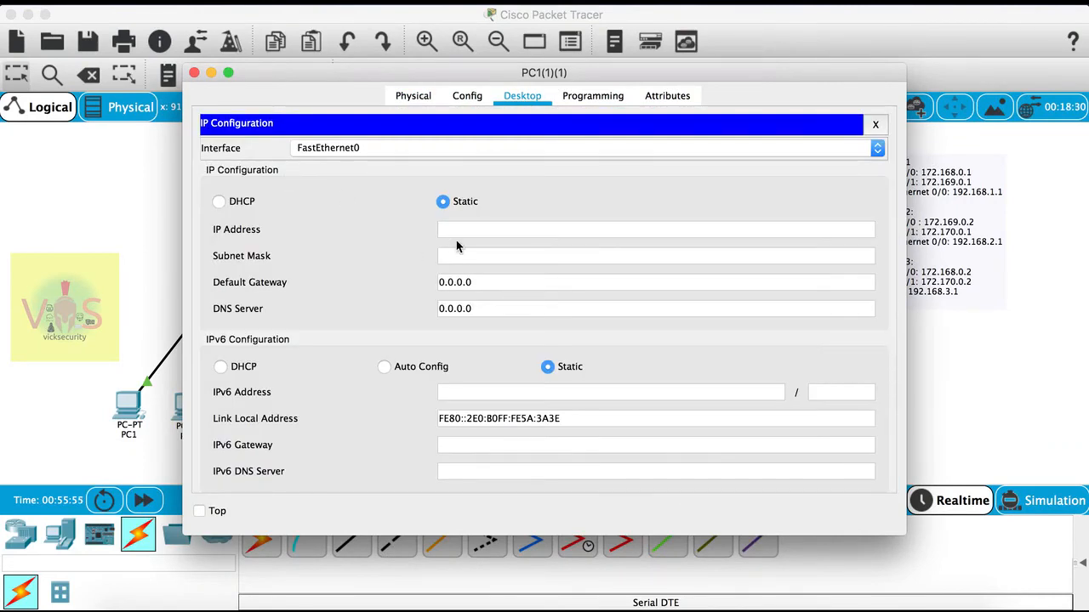
{"action": "left_click", "coordinate": [462, 229]}
{"action": "type", "text": "192.168."}
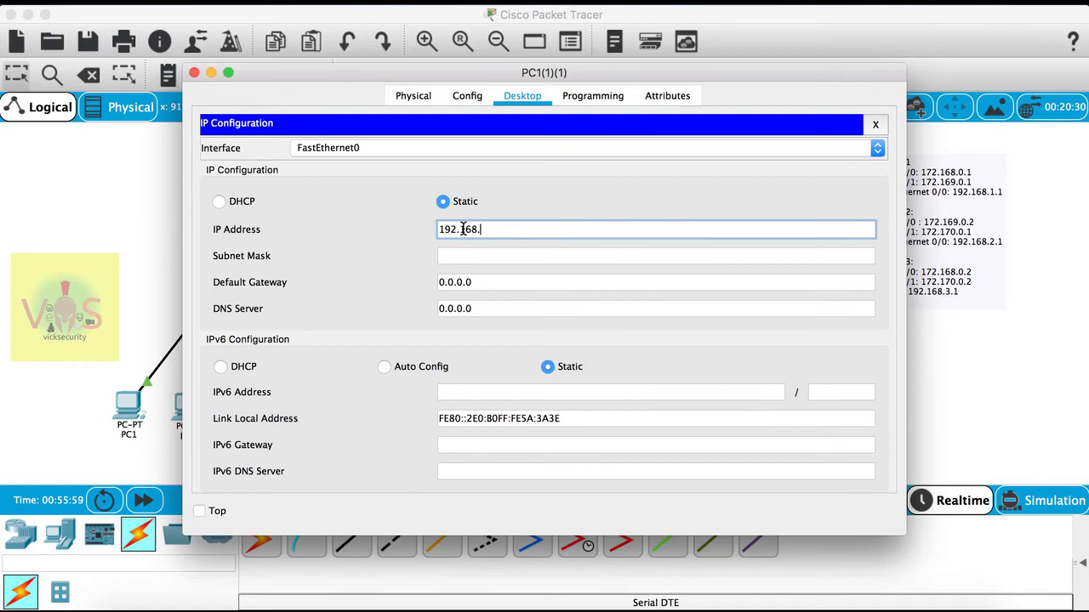
{"action": "type", "text": "3.2"}
{"action": "key", "text": "Tab"}
{"action": "key", "text": "Tab"}
{"action": "type", "text": "19"}
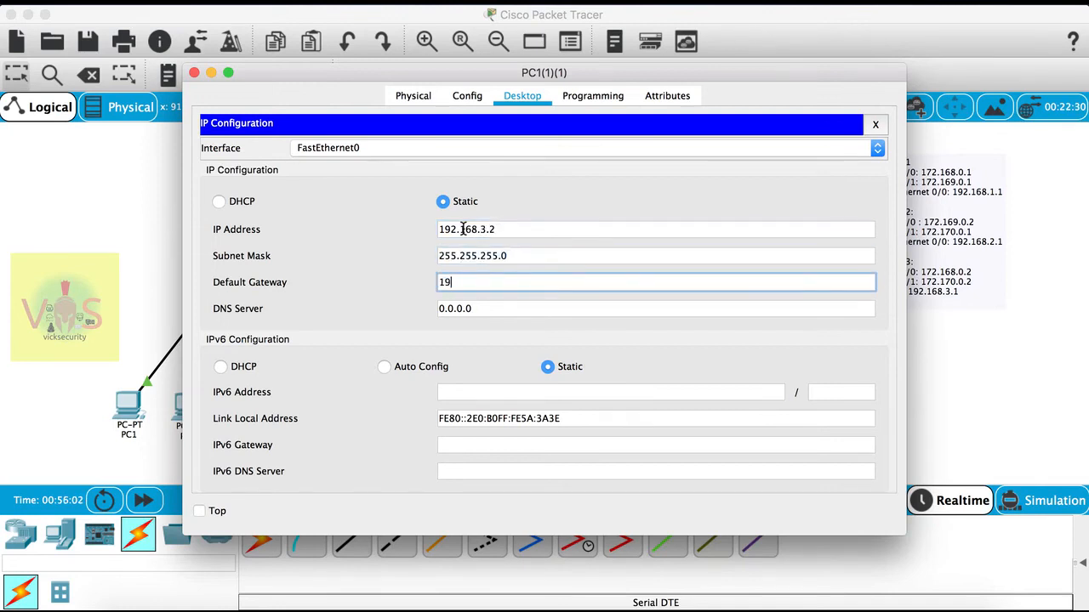
{"action": "type", "text": "2.168.3.1"}
{"action": "key", "text": "super+a"}
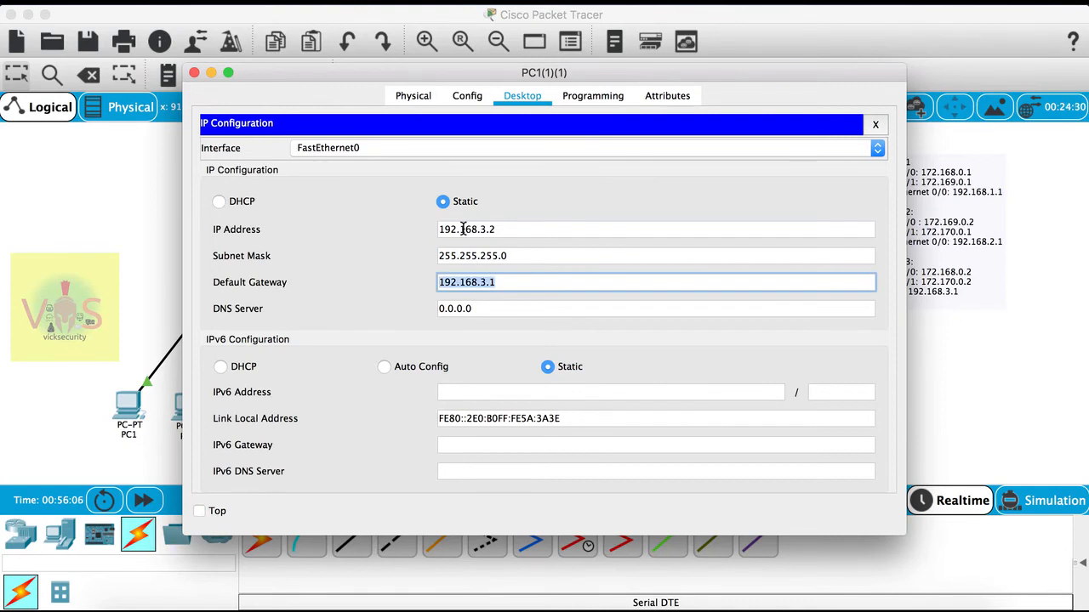
{"action": "left_click", "coordinate": [194, 74]}
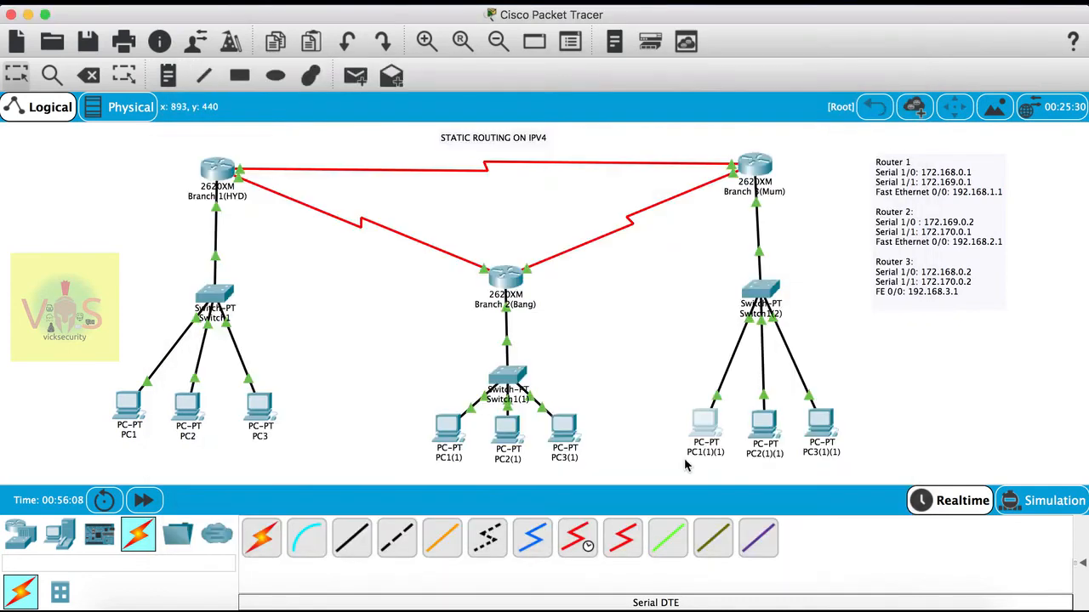
Give PC2(1)(1) the static IP address 192.168.3.3, subnet mask 255.255.255.0 and default gateway 192.168.3.1
{"action": "left_click", "coordinate": [763, 423]}
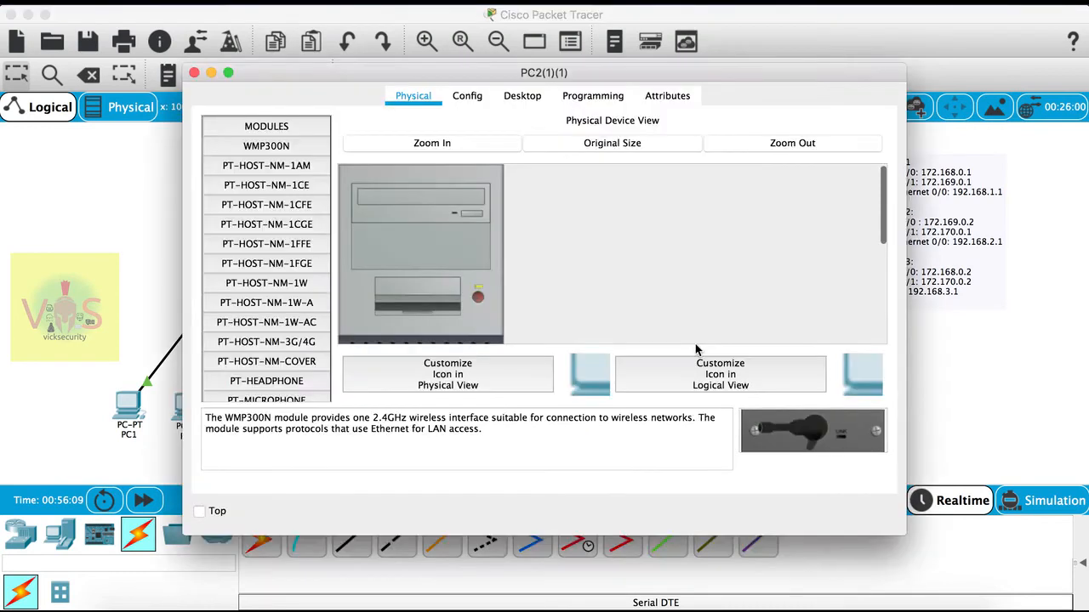
{"action": "left_click", "coordinate": [525, 98]}
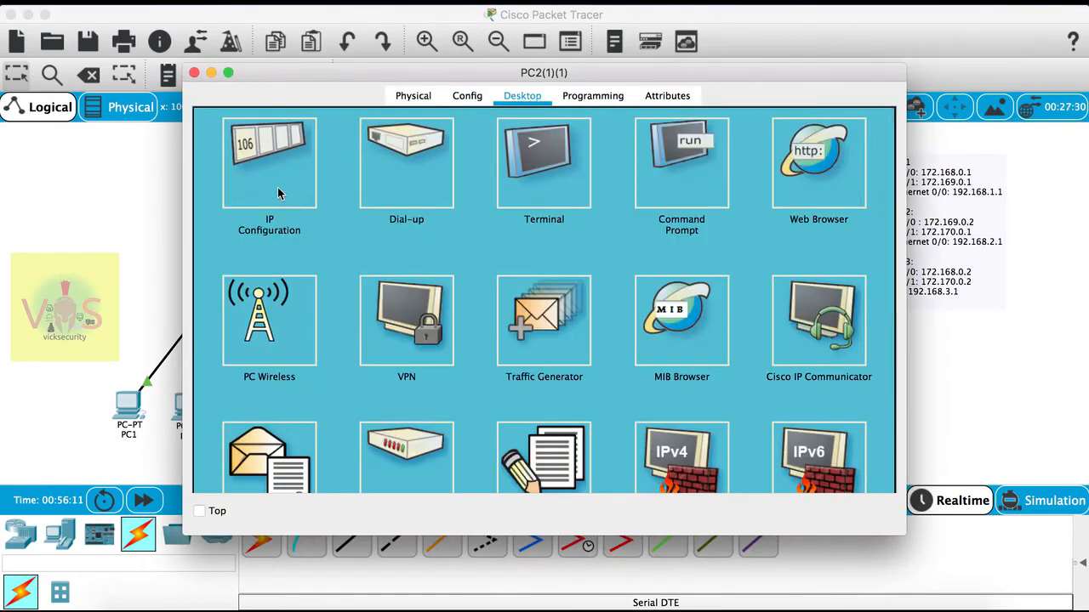
{"action": "left_click", "coordinate": [279, 196]}
{"action": "left_click", "coordinate": [509, 228]}
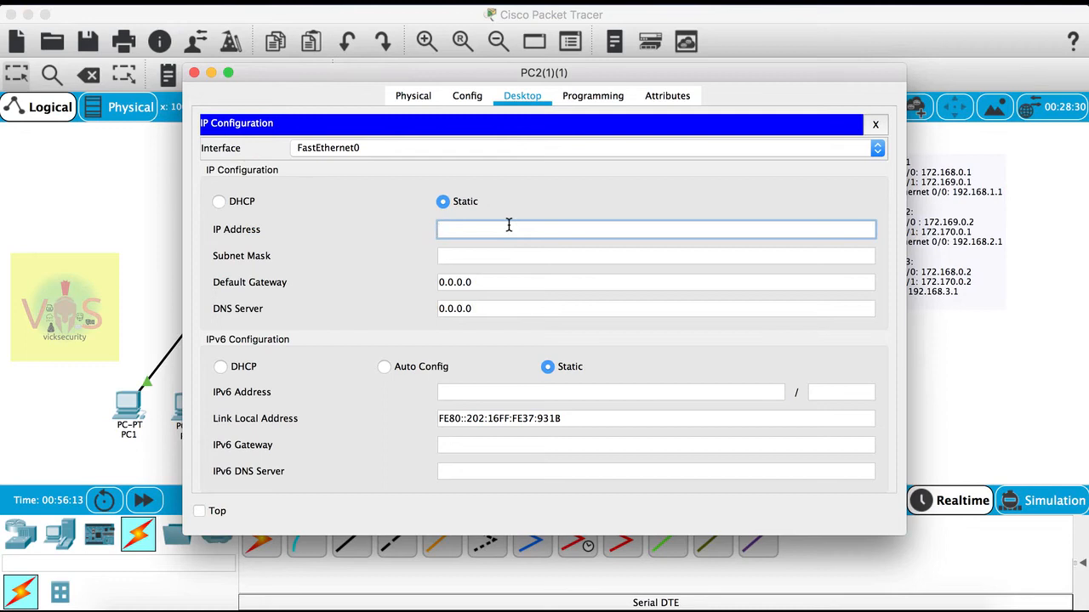
{"action": "left_click", "coordinate": [482, 282]}
{"action": "triple_click", "coordinate": [481, 282]}
{"action": "type", "text": "192.168.3.1"}
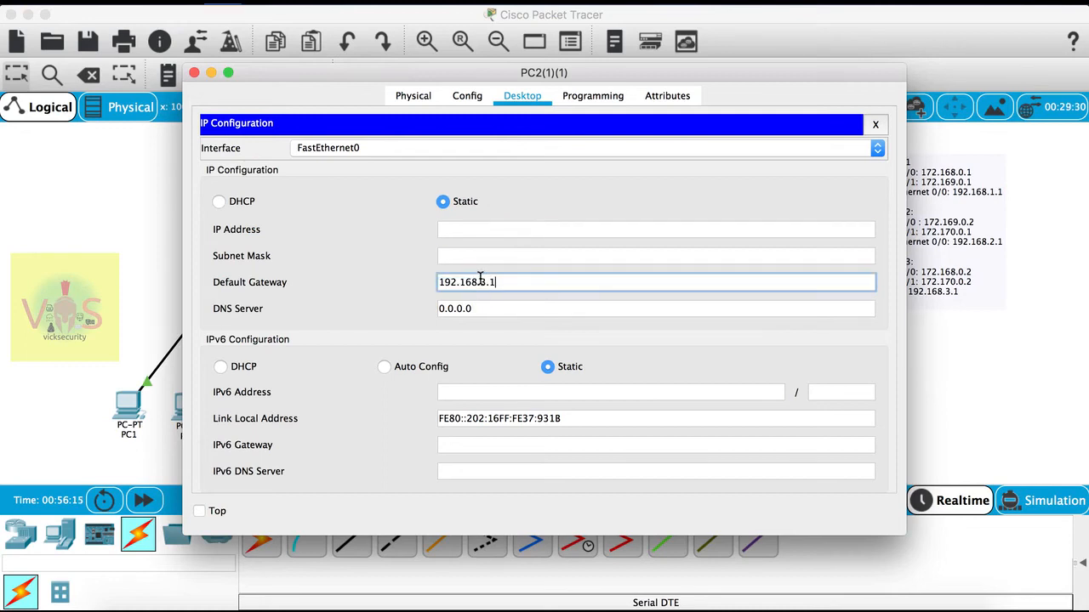
{"action": "left_click", "coordinate": [475, 236]}
{"action": "type", "text": "192.168.3.3"}
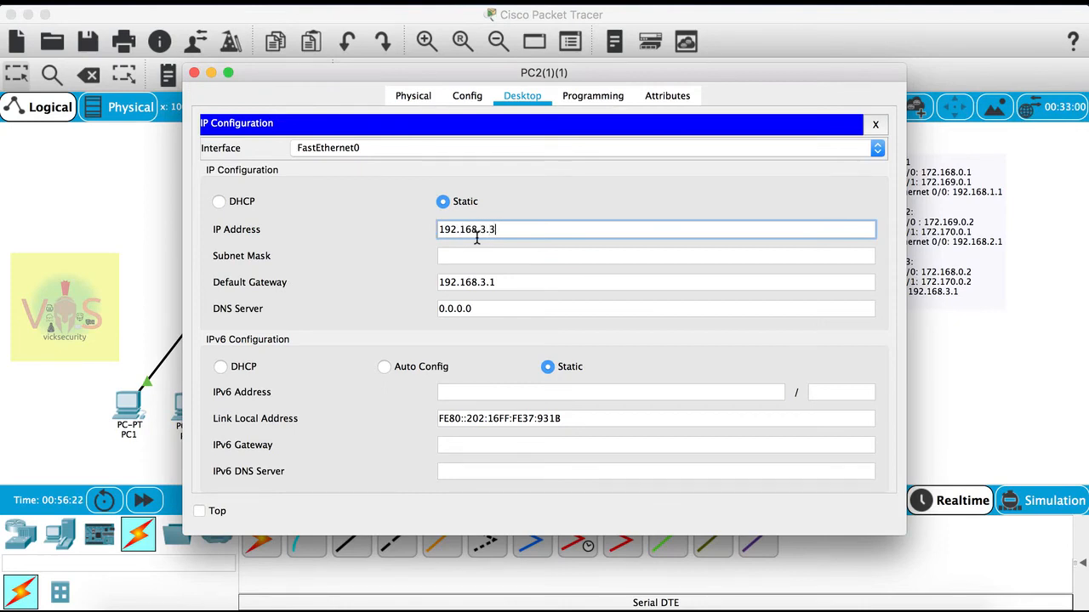
{"action": "key", "text": "Tab"}
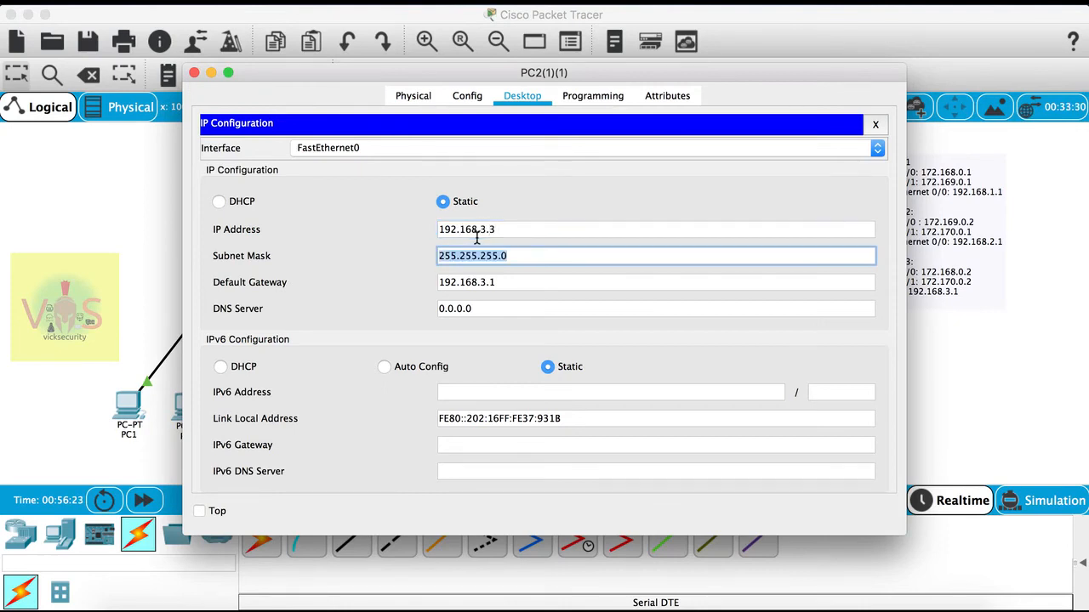
{"action": "left_click", "coordinate": [194, 72]}
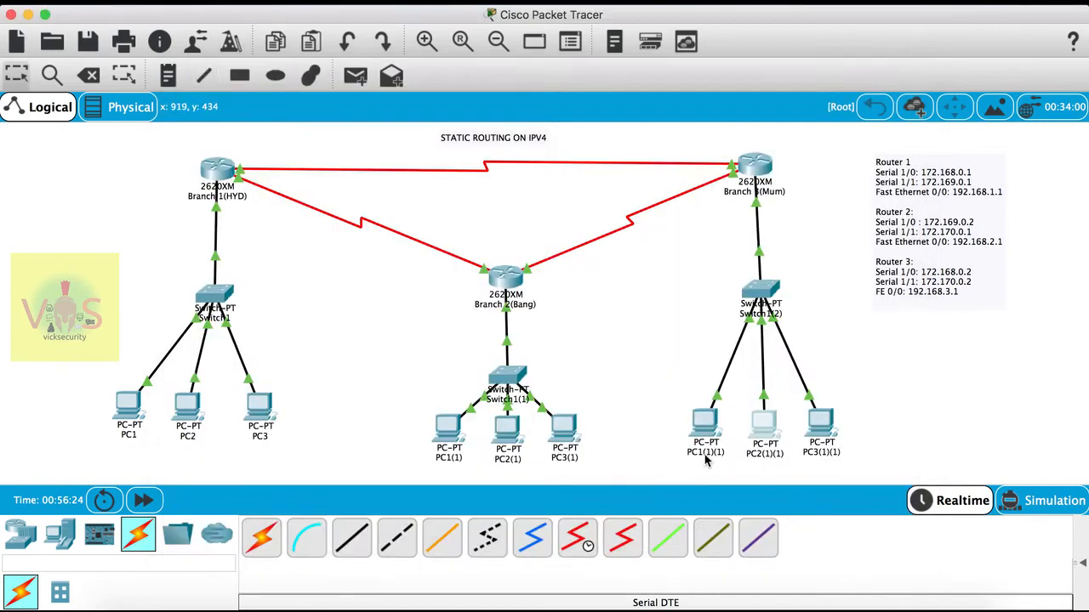
Give PC3(1)(1) the static IP address 192.168.3.4, subnet mask 255.255.255.0 and default gateway 192.168.3.1
{"action": "left_click", "coordinate": [810, 440]}
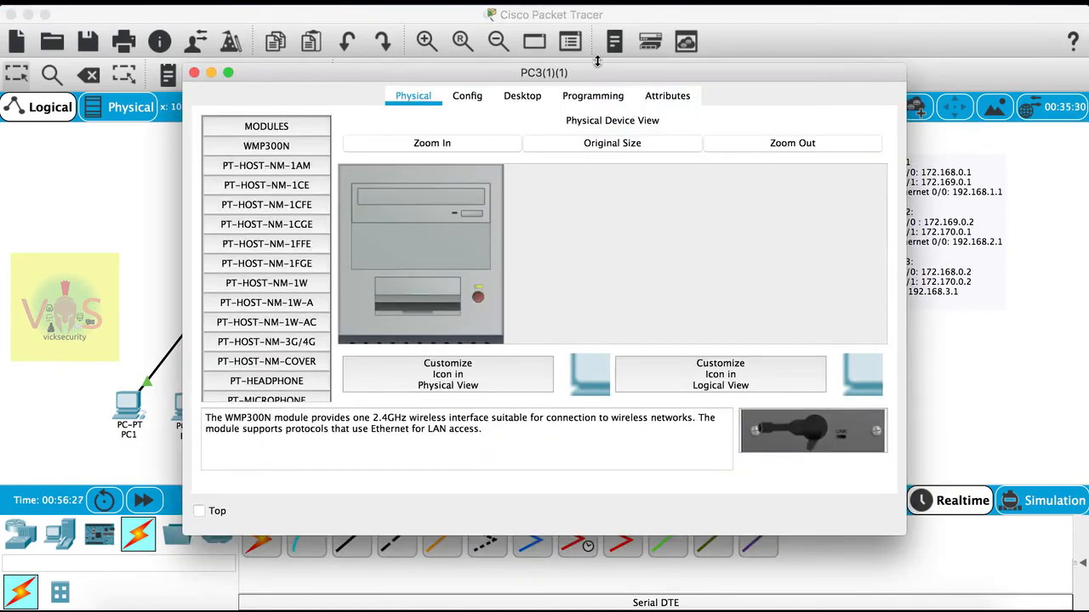
{"action": "left_click", "coordinate": [588, 97]}
{"action": "left_click", "coordinate": [534, 97]}
{"action": "left_click", "coordinate": [303, 163]}
{"action": "left_click", "coordinate": [559, 236]}
{"action": "type", "text": "192.168.3.4"}
{"action": "key", "text": "Tab"}
{"action": "key", "text": "Tab"}
{"action": "type", "text": "192.168.3.1"}
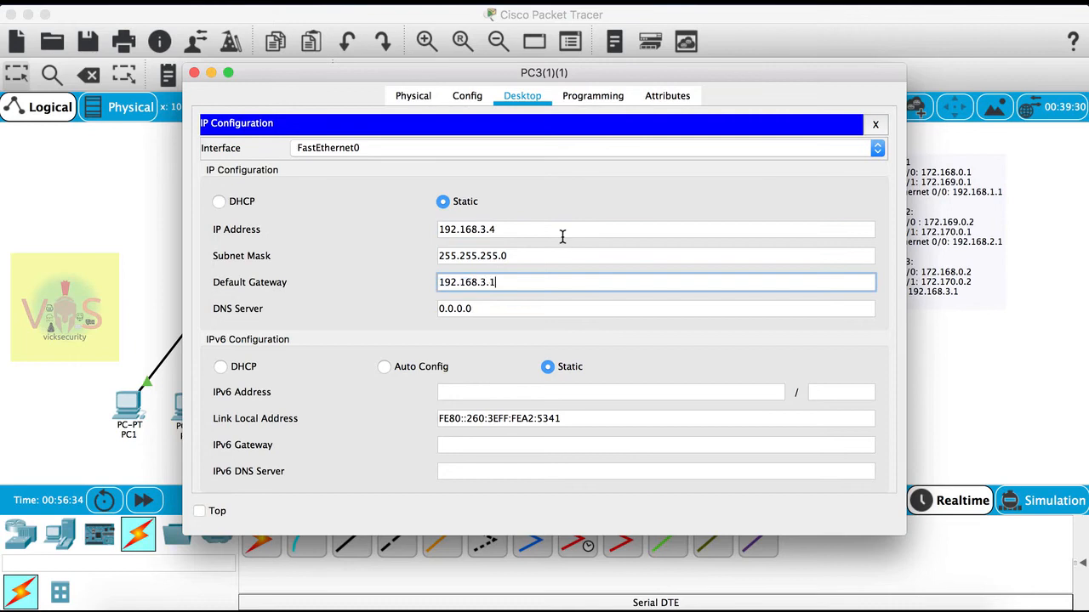
{"action": "left_click", "coordinate": [194, 73]}
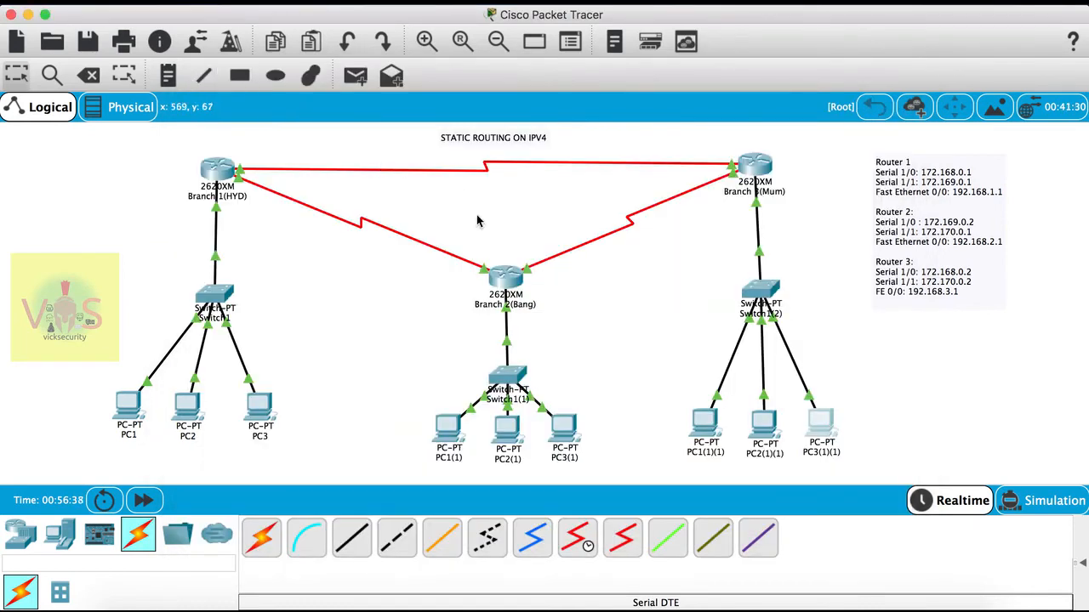
Move the Branch 2 router slightly upward in the topology
{"action": "mouse_move", "coordinate": [505, 275]}
{"action": "left_mouse_down"}
{"action": "mouse_move", "coordinate": [466, 266]}
{"action": "mouse_move", "coordinate": [505, 269]}
{"action": "left_mouse_up"}
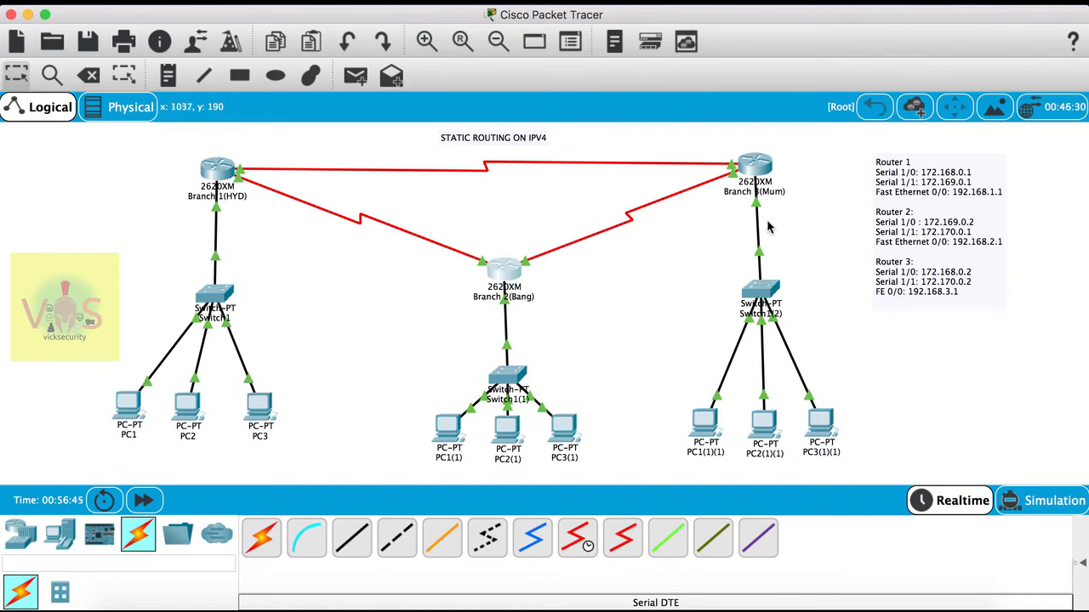
Ping 192.168.2.2 in the Branch 2 network from PC1's command prompt
{"action": "left_click", "coordinate": [129, 412]}
{"action": "left_click", "coordinate": [681, 156]}
{"action": "type", "text": "ping 192.168.2.2"}
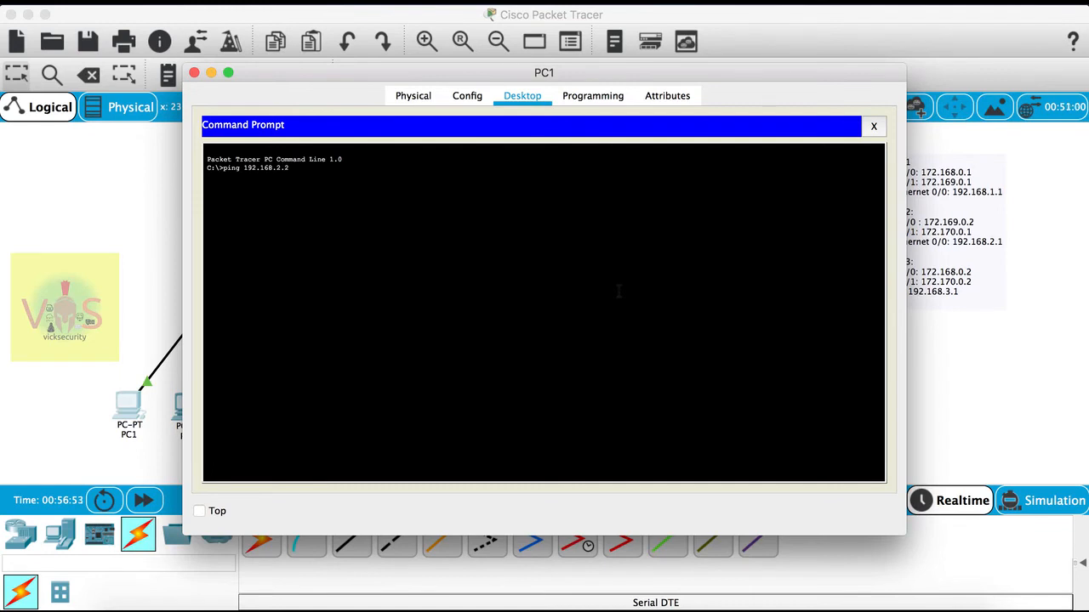
{"action": "key", "text": "Return"}
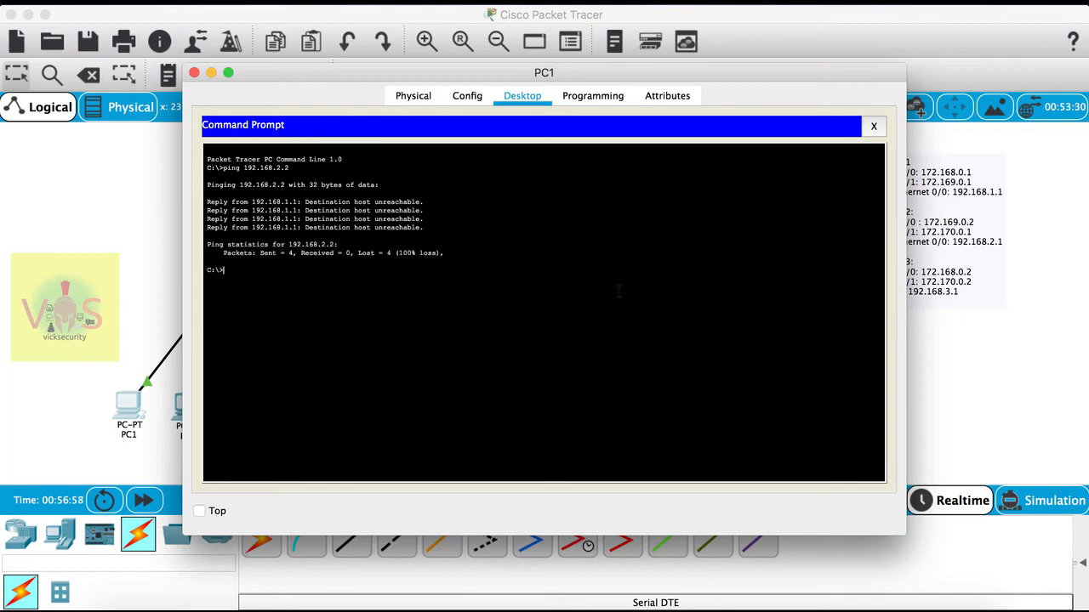
Ping 192.168.1.3 within the Branch 1 network from PC1's command prompt
{"action": "key", "text": "Up"}
{"action": "key", "text": "BackSpace"}
{"action": "type", "text": "3"}
{"action": "key", "text": "Return"}
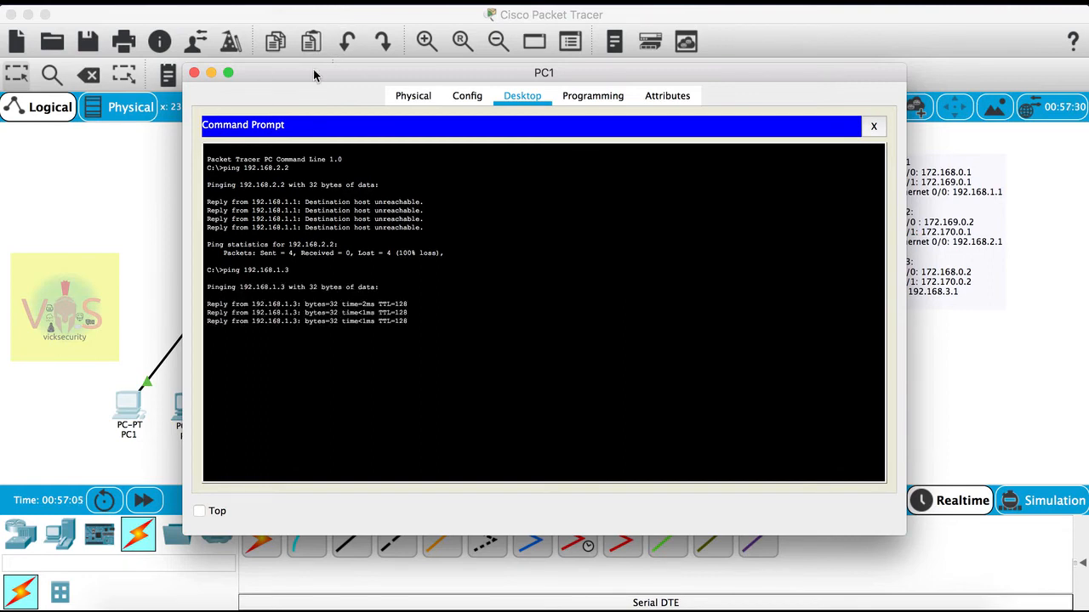
Ping 192.168.1.4 in the Branch 1 network from PC1's command prompt
{"action": "left_click_drag", "start_coordinate": [313, 75], "coordinate": [501, 77]}
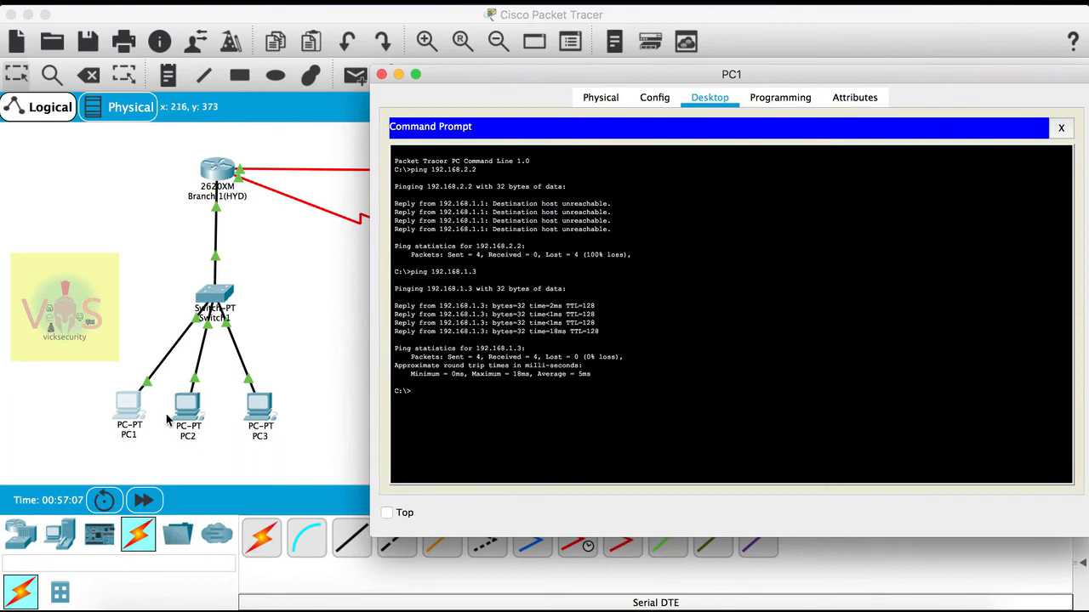
{"action": "key", "text": "Up"}
{"action": "type", "text": "4"}
{"action": "key", "text": "Return"}
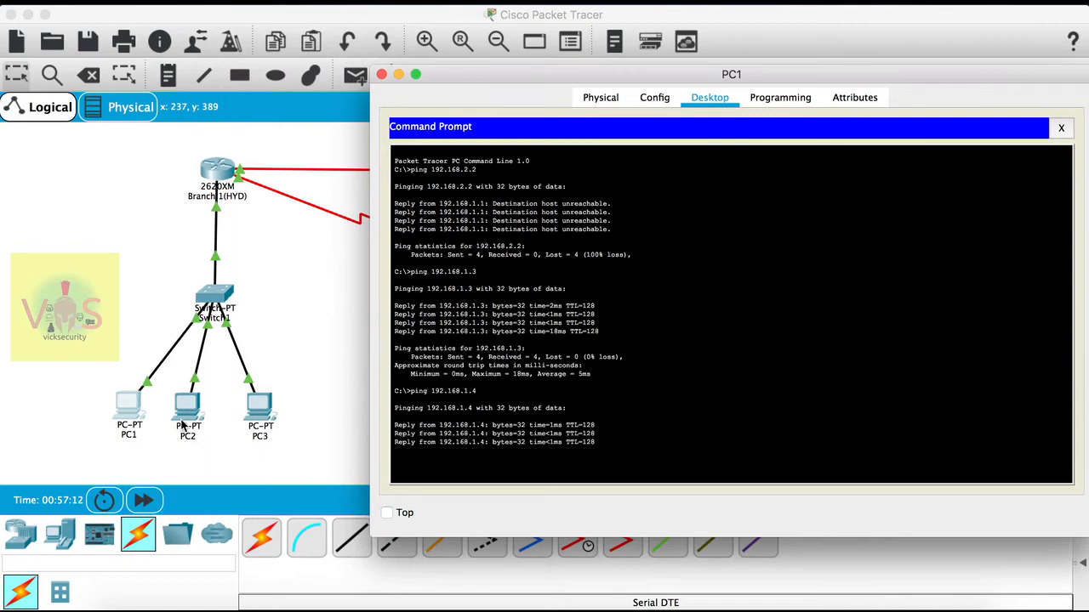
Ping the Branch 2 gateway 192.168.2.1 from PC1's command prompt and interrupt the test early
{"action": "type", "text": "\""}
{"action": "key", "text": "Return"}
{"action": "key", "text": "Up"}
{"action": "key", "text": "Up"}
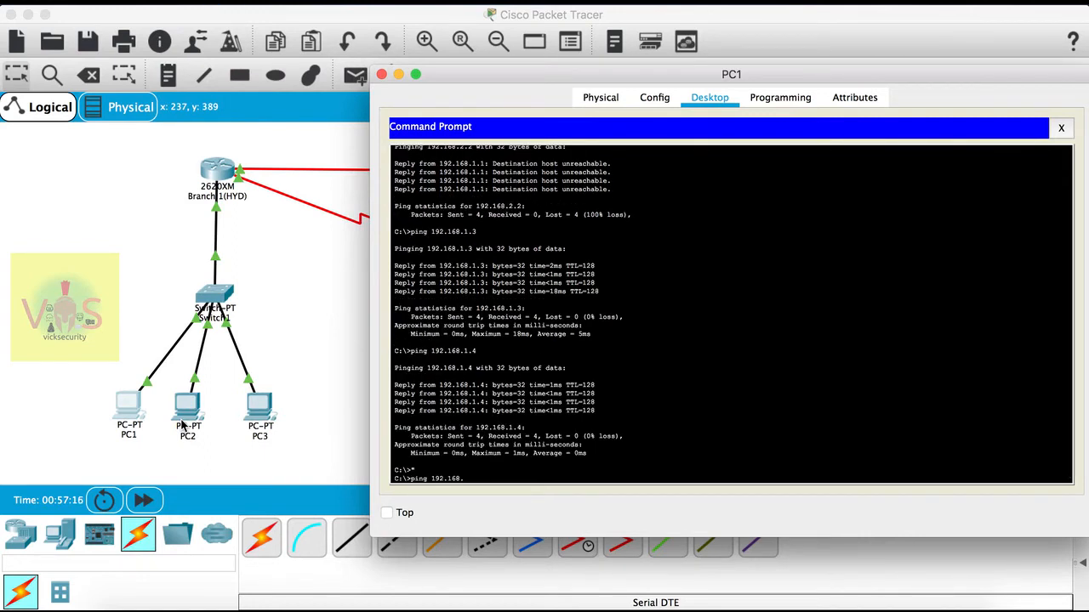
{"action": "type", "text": "1"}
{"action": "key", "text": "Return"}
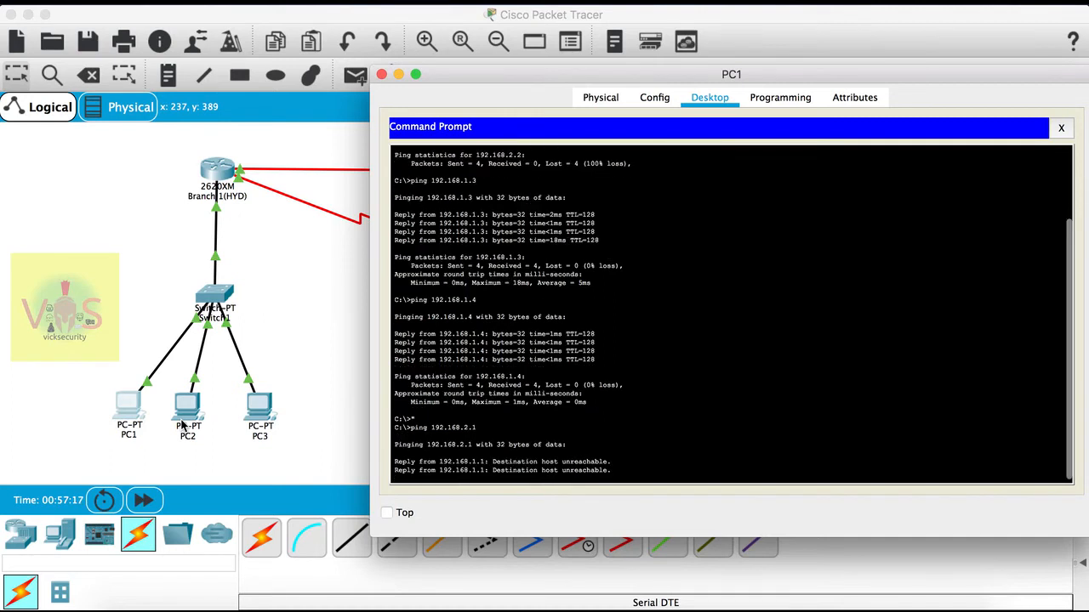
{"action": "key", "text": "ctrl+c"}
Ping the Branch 3 gateway 192.168.3.1 from PC1, interrupt the test and close PC1's window
{"action": "key", "text": "Up"}
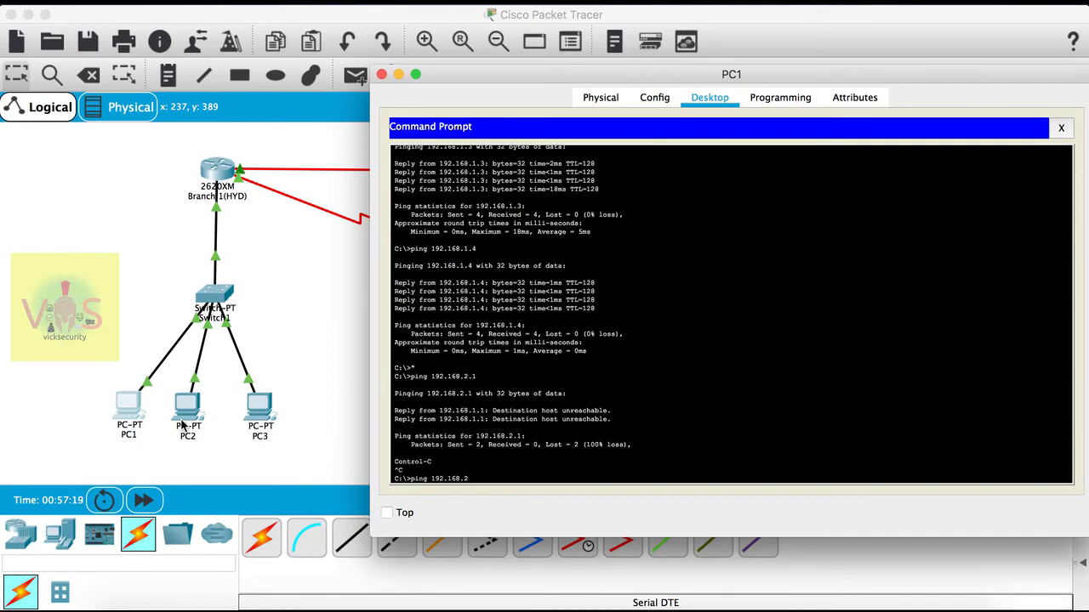
{"action": "type", "text": ".1"}
{"action": "key", "text": "Return"}
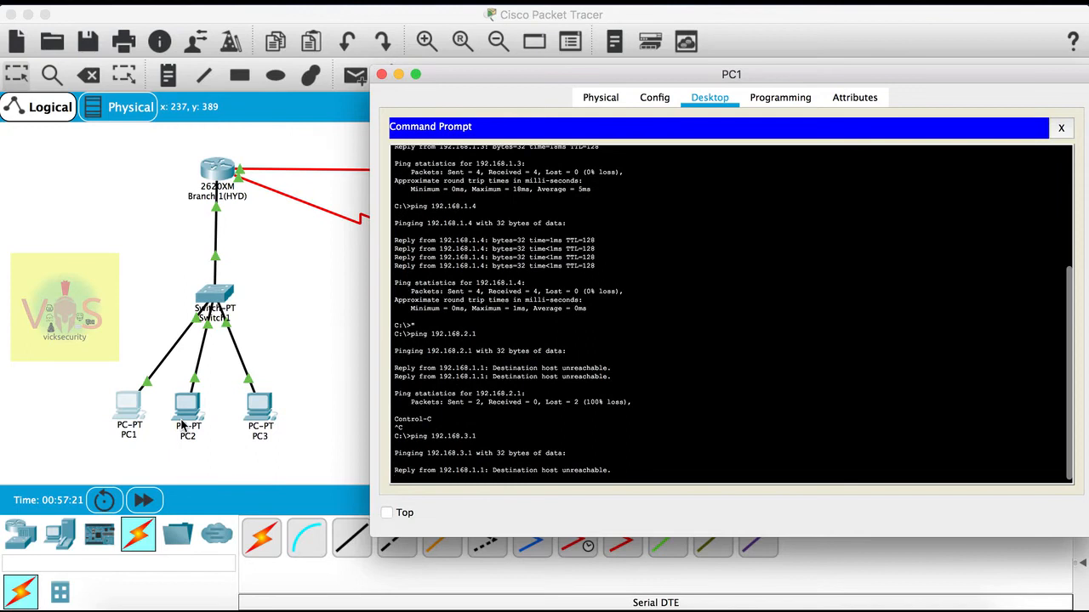
{"action": "key", "text": "ctrl+c"}
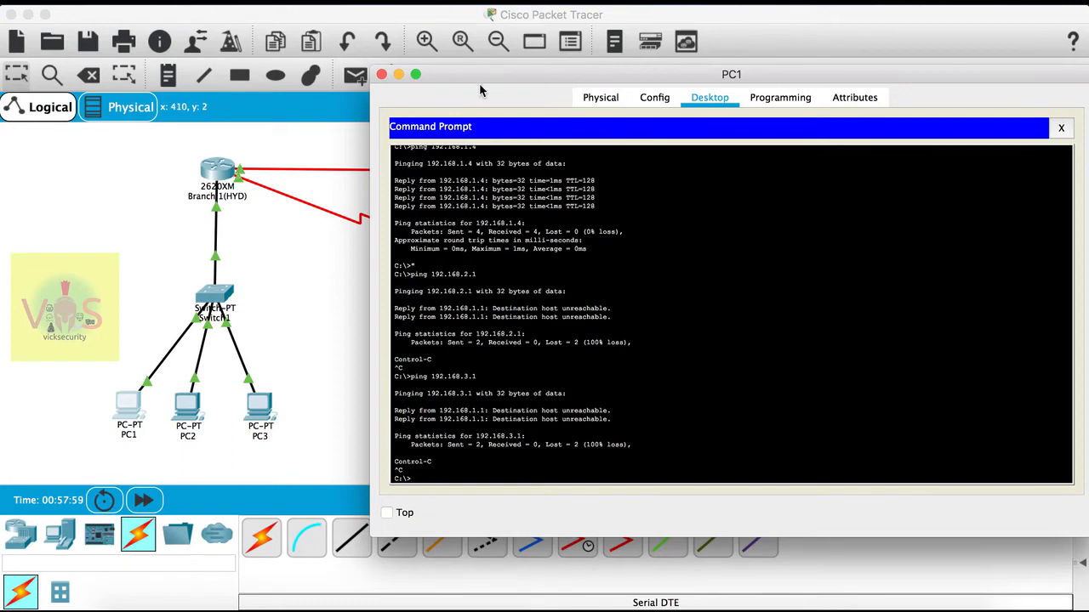
{"action": "left_click_drag", "start_coordinate": [484, 83], "coordinate": [390, 84]}
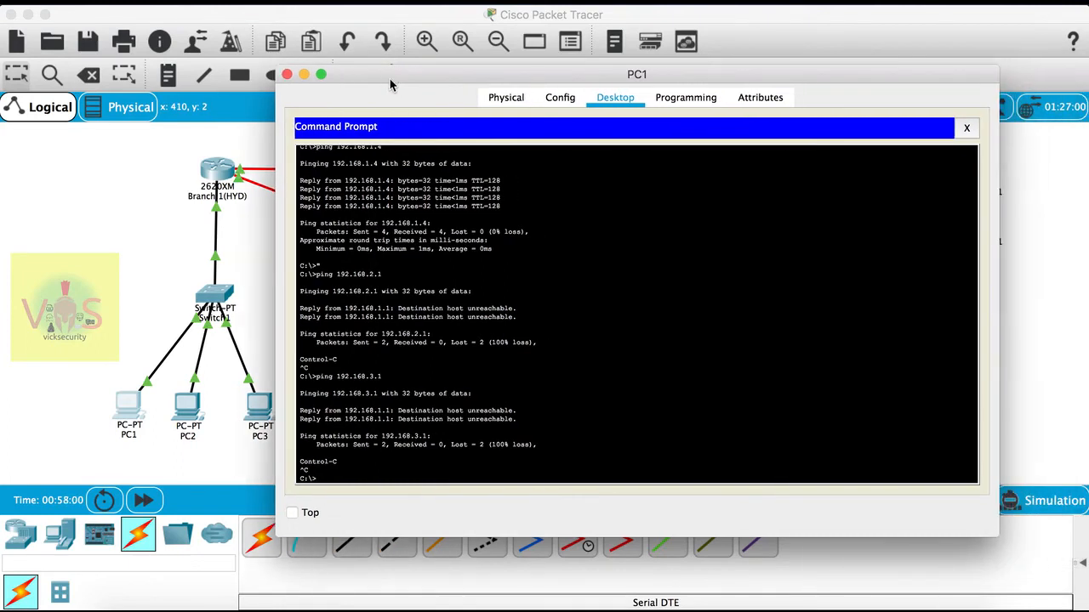
{"action": "left_click", "coordinate": [286, 76]}
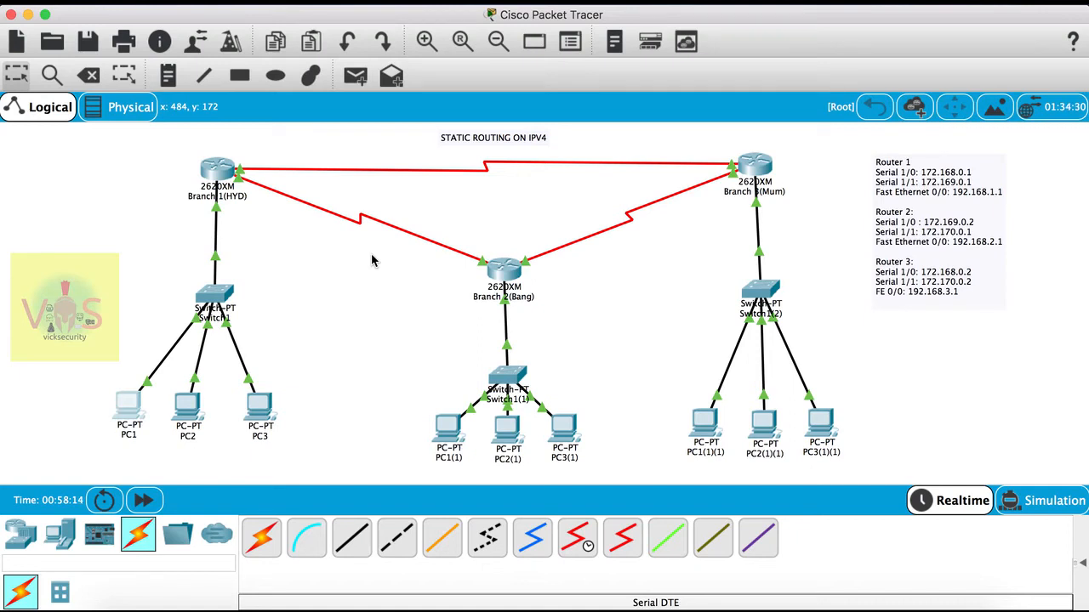
Open the Branch 1(HYD) router's command line at its global configuration prompt
{"action": "mouse_move", "coordinate": [246, 179]}
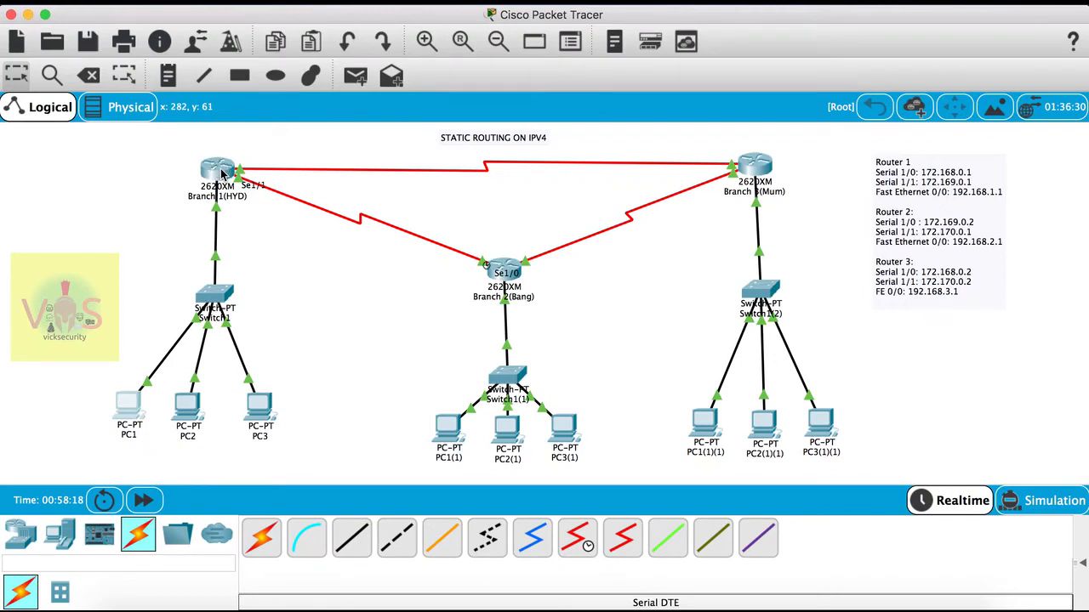
{"action": "left_click_drag", "start_coordinate": [251, 151], "coordinate": [326, 165]}
{"action": "left_click", "coordinate": [217, 174]}
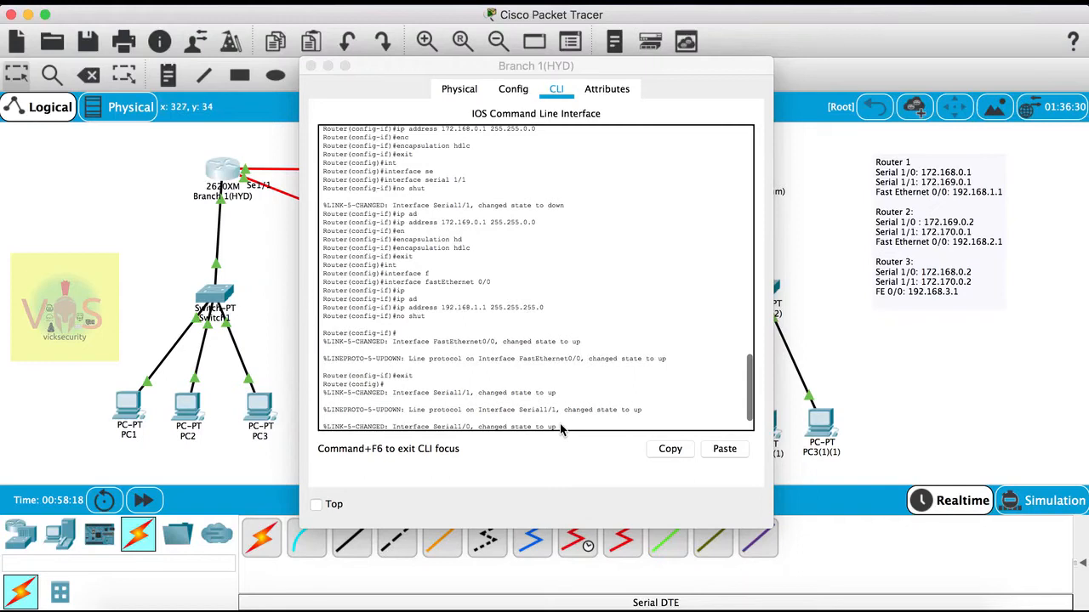
{"action": "left_click_drag", "start_coordinate": [572, 66], "coordinate": [572, 73]}
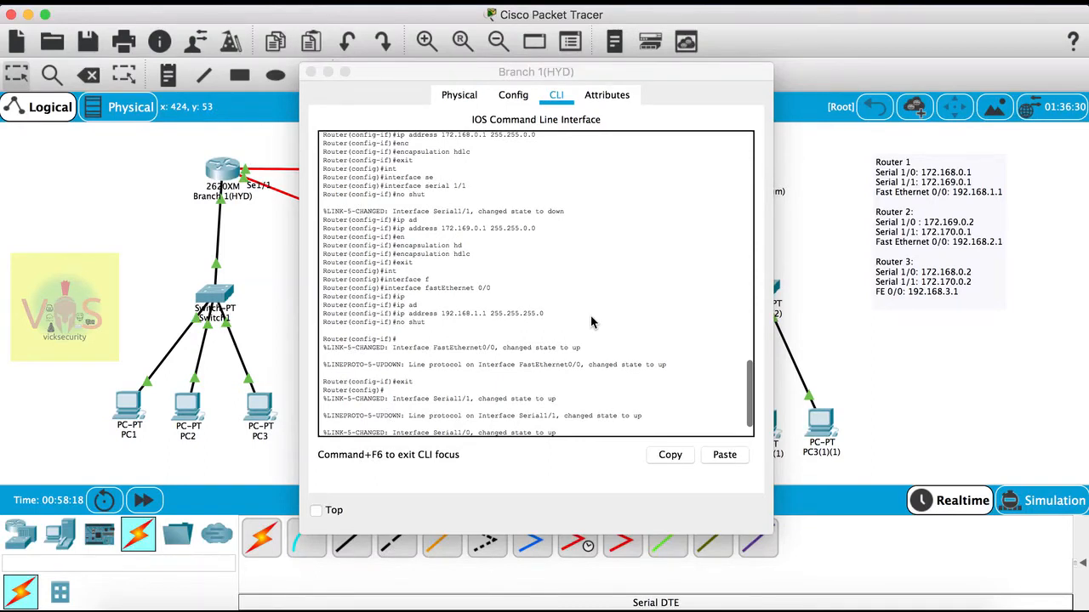
{"action": "left_click", "coordinate": [753, 434]}
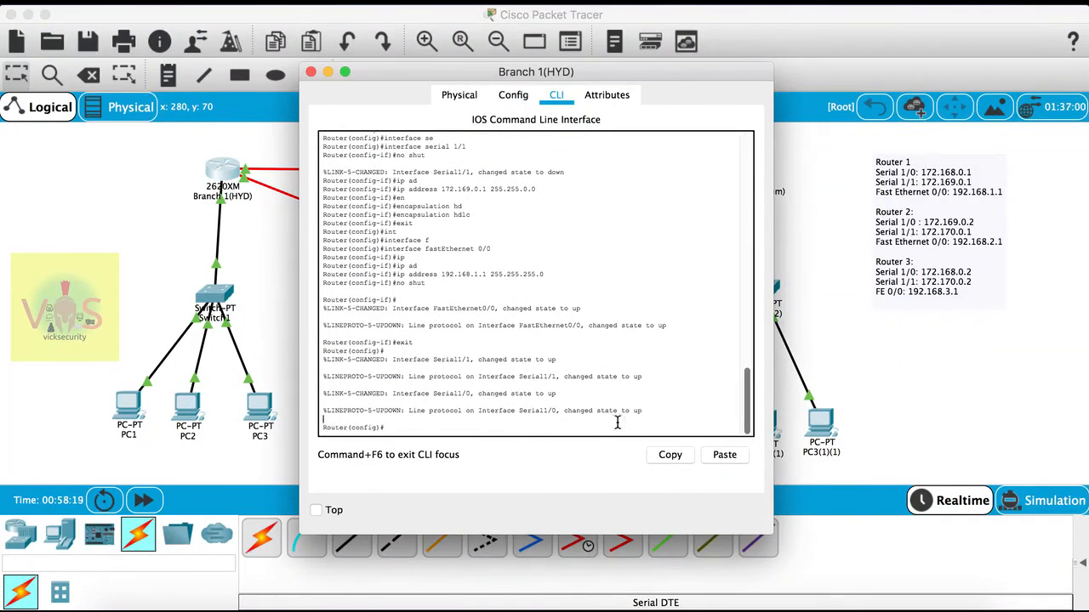
{"action": "key", "text": "Return"}
{"action": "key", "text": "Return"}
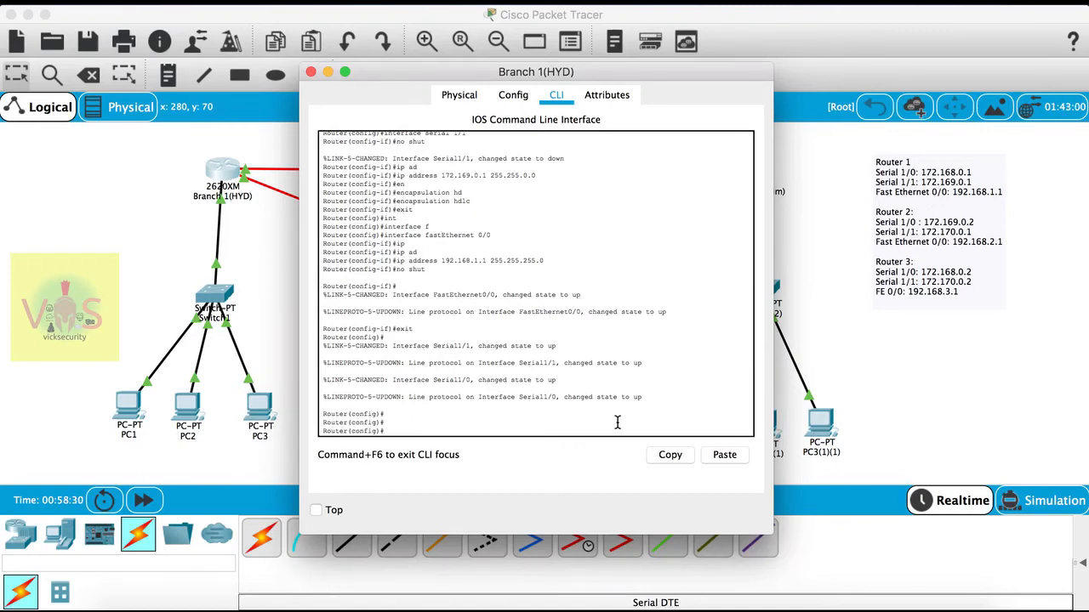
Try the ip routing command and a bare ip route command in the Branch 1 router's global configuration mode
{"action": "type", "text": "ip rout"}
{"action": "key", "text": "Tab"}
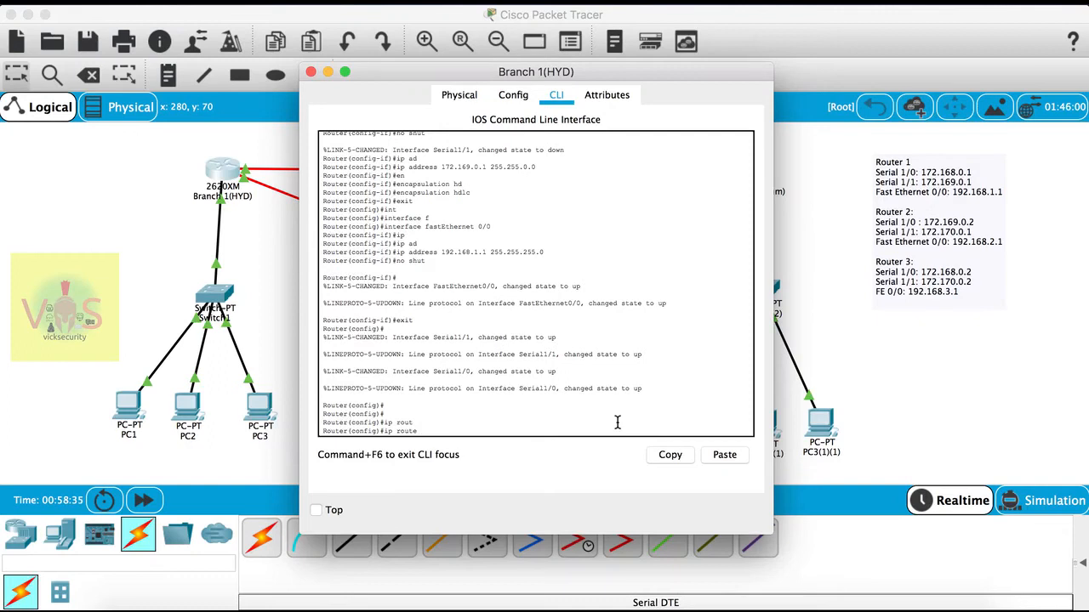
{"action": "type", "text": "ing"}
{"action": "key", "text": "Return"}
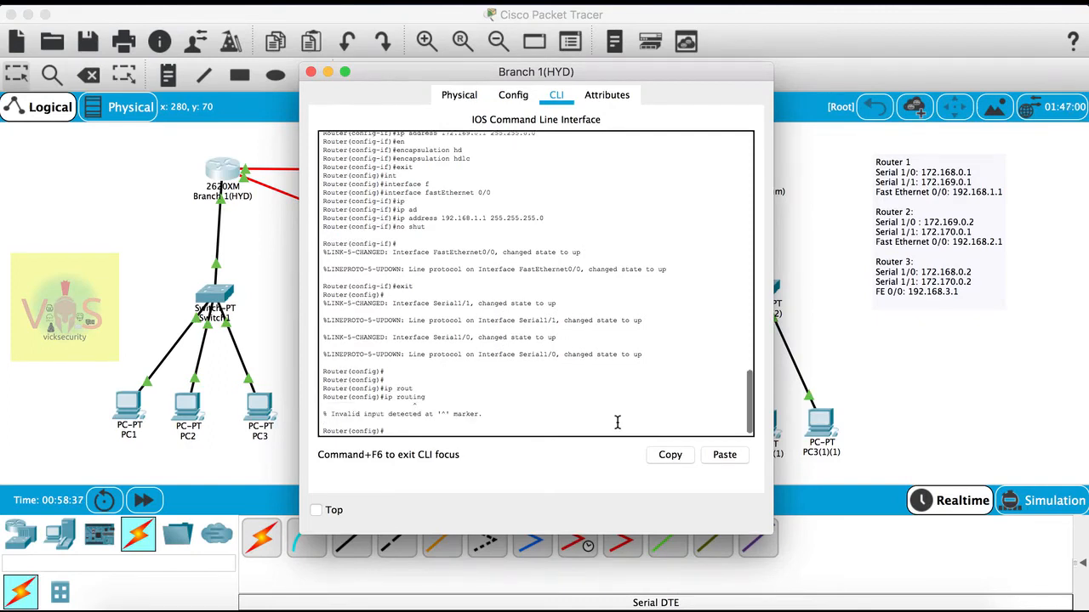
{"action": "type", "text": "ip route"}
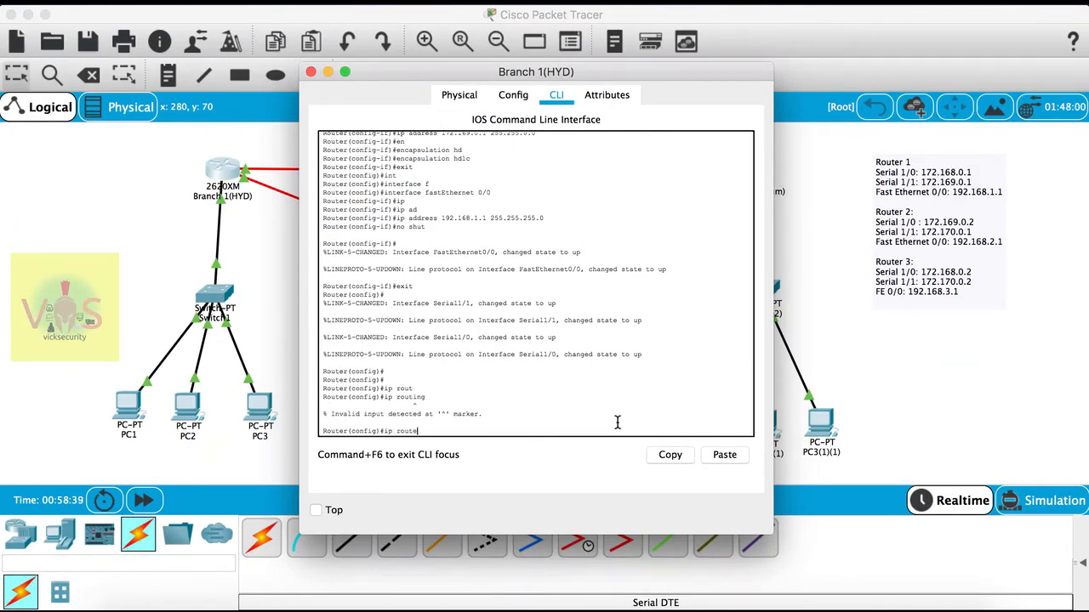
{"action": "key", "text": "Return"}
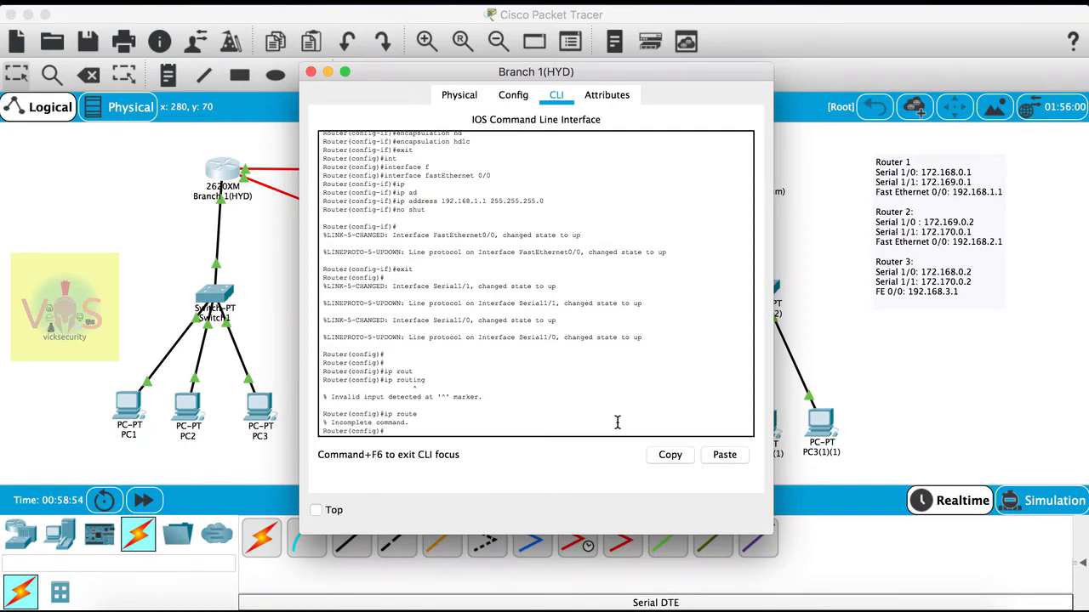
Leave configuration mode on the Branch 1 router and display its routing table with show ip route
{"action": "type", "text": "exit"}
{"action": "key", "text": "Return"}
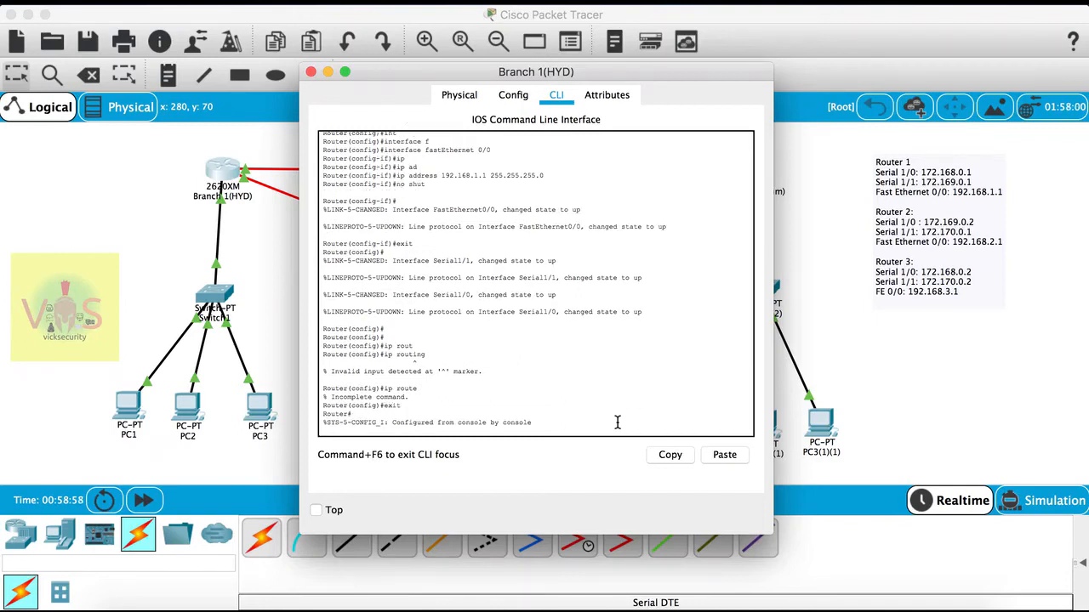
{"action": "key", "text": "Return"}
{"action": "type", "text": "en"}
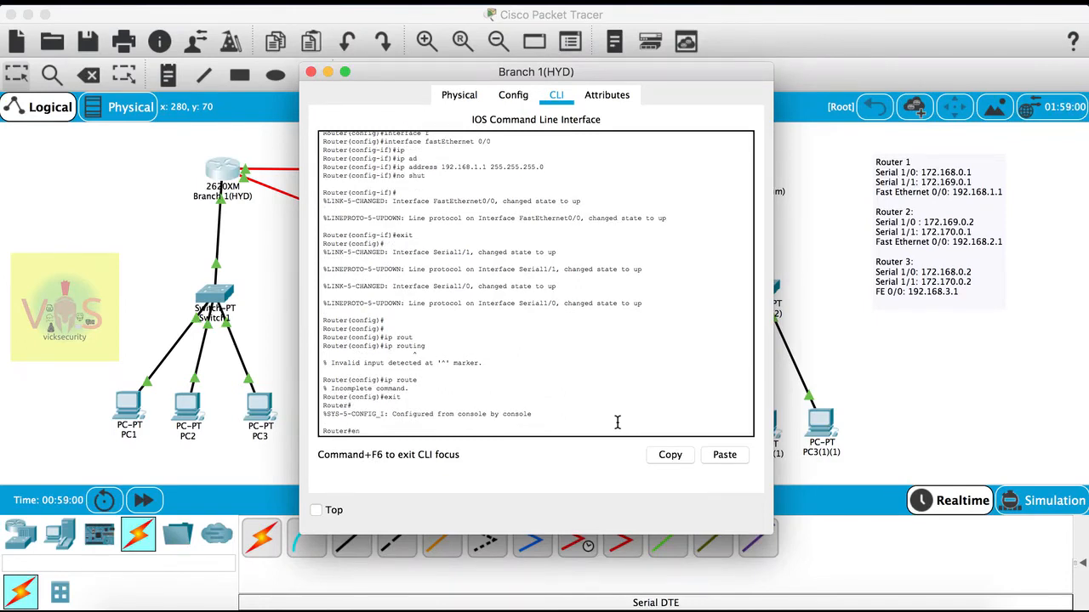
{"action": "key", "text": "Return"}
{"action": "type", "text": "\"co"}
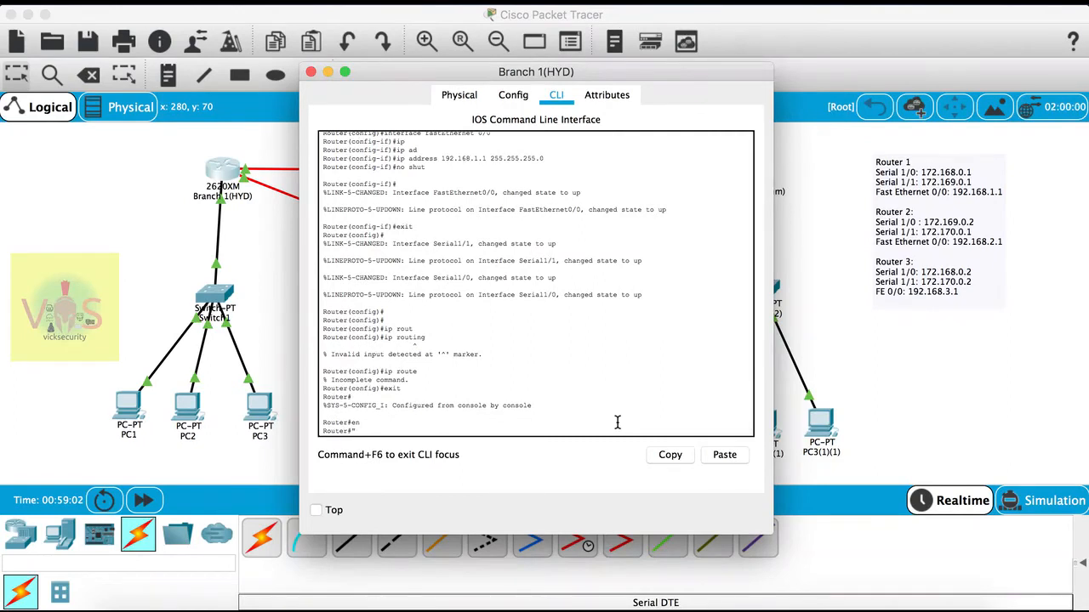
{"action": "key", "text": "BackSpace"}
{"action": "key", "text": "BackSpace"}
{"action": "type", "text": "show ip rout"}
{"action": "key", "text": "Tab"}
{"action": "key", "text": "Return"}
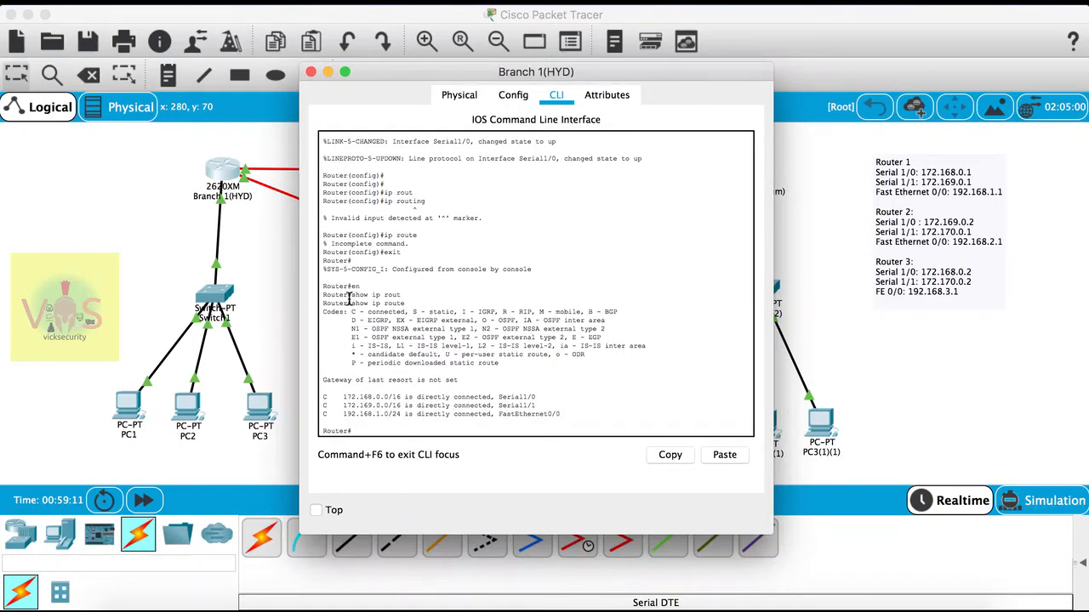
Examine the directly connected networks in the Branch 1 routing table, then return to the topology
{"action": "left_click_drag", "start_coordinate": [349, 303], "coordinate": [405, 303]}
{"action": "left_click", "coordinate": [406, 301]}
{"action": "left_click_drag", "start_coordinate": [323, 398], "coordinate": [330, 398]}
{"action": "left_click_drag", "start_coordinate": [343, 398], "coordinate": [391, 397]}
{"action": "left_click", "coordinate": [376, 397]}
{"action": "key", "text": "Return"}
{"action": "left_click", "coordinate": [951, 367]}
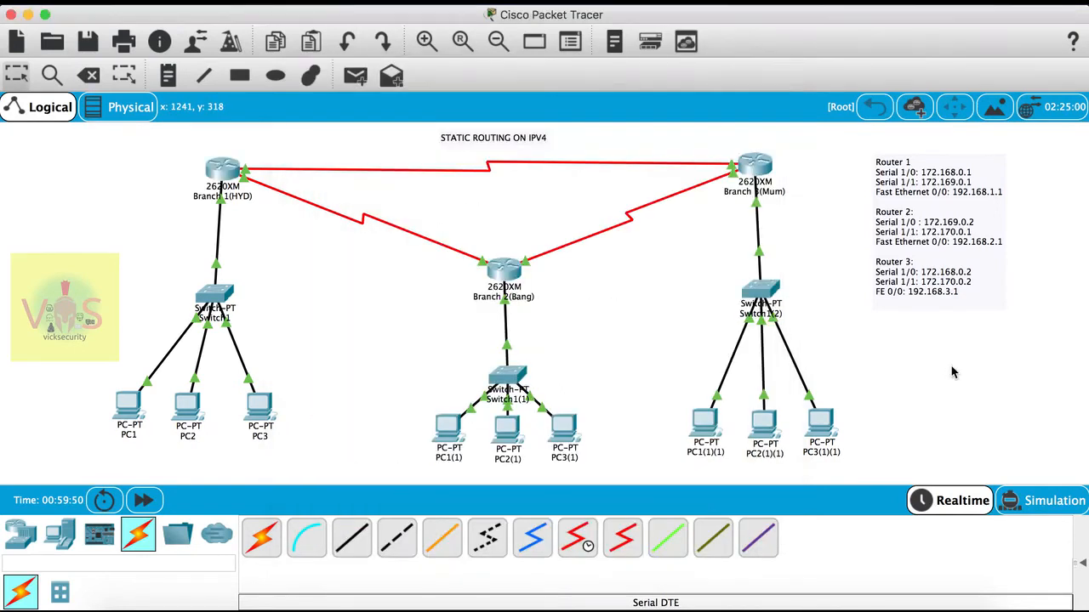
Place a text note in the empty area beneath the router address list, starting with "Formula: #ip route"
{"action": "left_click", "coordinate": [181, 78]}
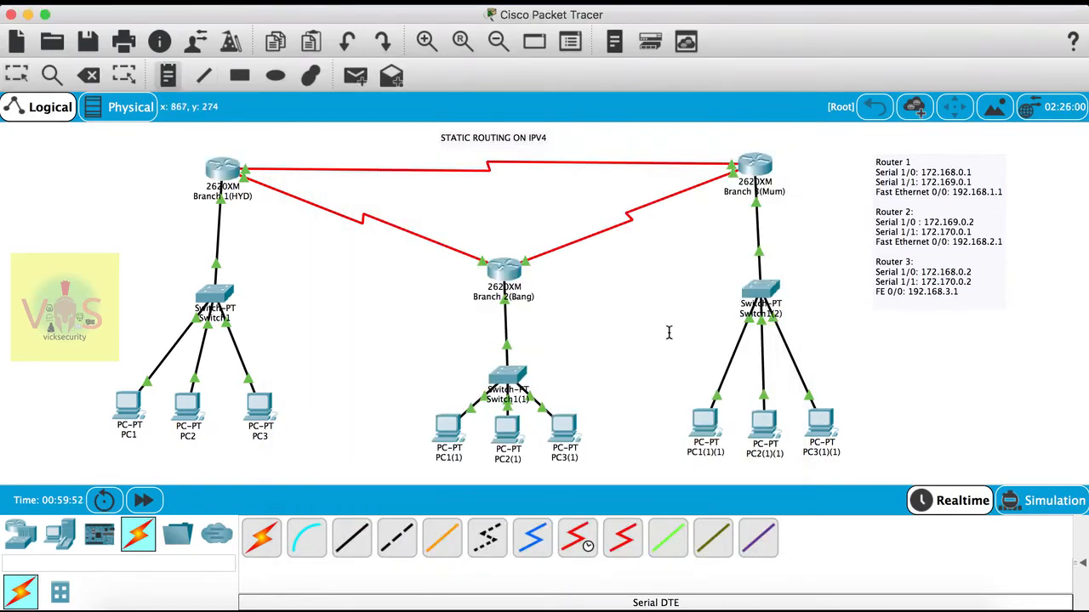
{"action": "left_click", "coordinate": [853, 369]}
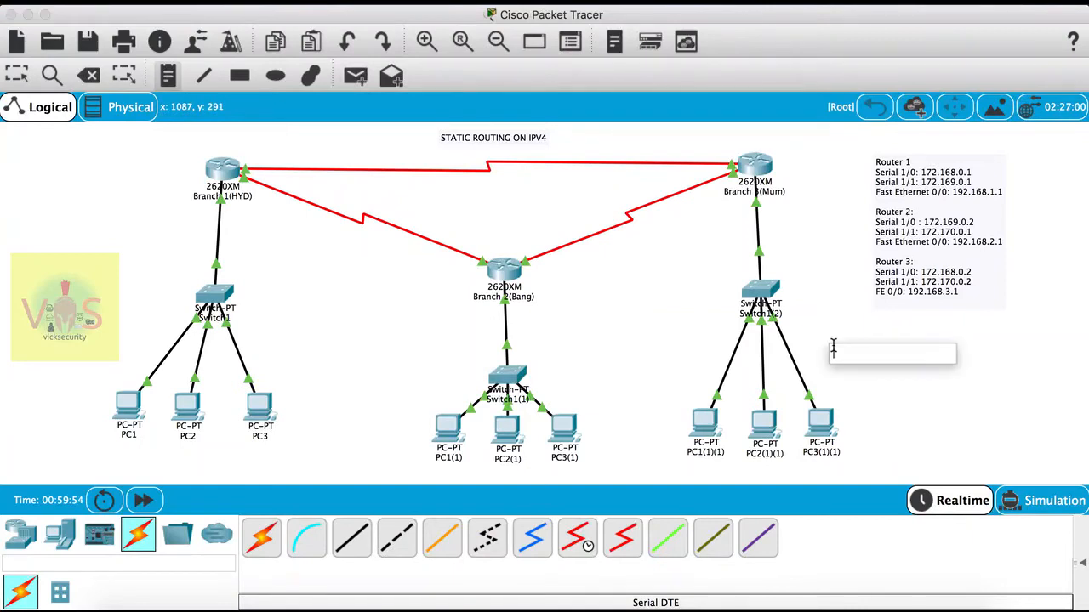
{"action": "type", "text": "Formula"}
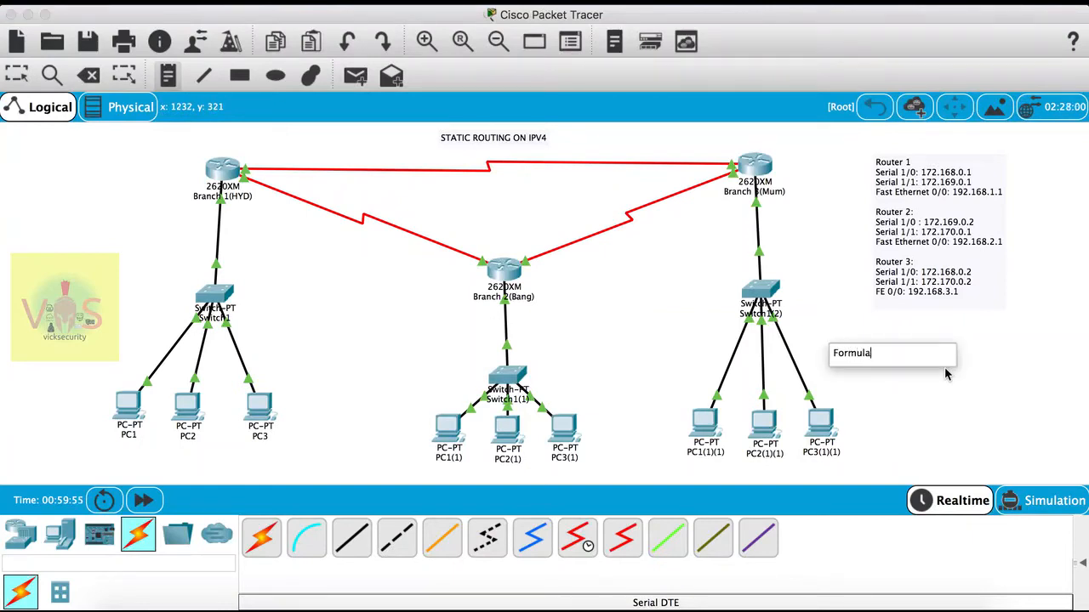
{"action": "type", "text": ": ip route"}
{"action": "key", "text": "Left"}
{"action": "key", "text": "Left"}
{"action": "key", "text": "Left"}
{"action": "key", "text": "Left"}
{"action": "key", "text": "Left"}
{"action": "key", "text": "Left"}
{"action": "key", "text": "Left"}
{"action": "key", "text": "Left"}
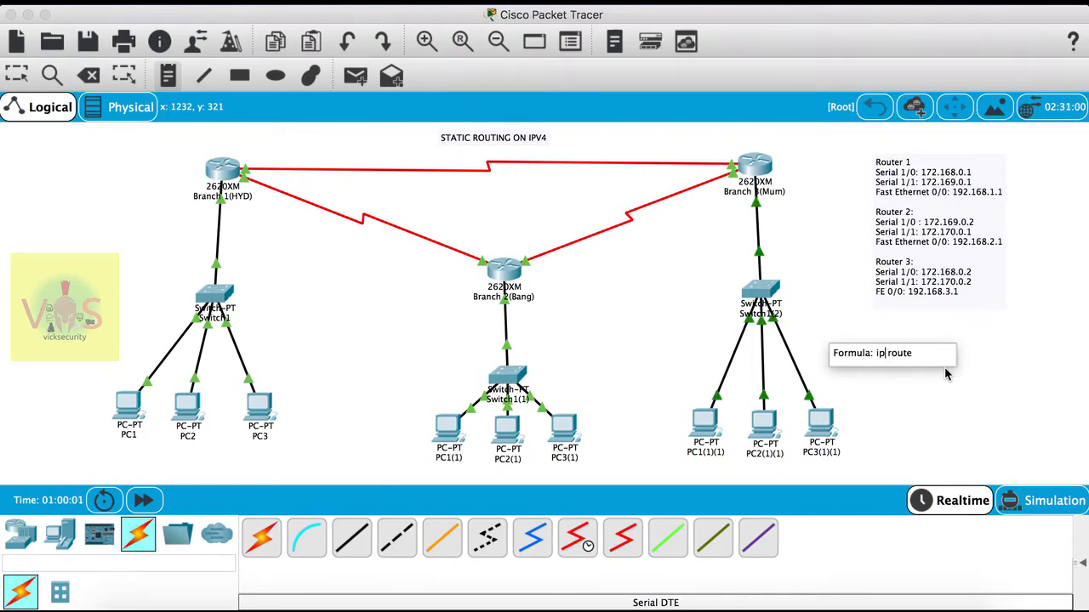
{"action": "type", "text": "#"}
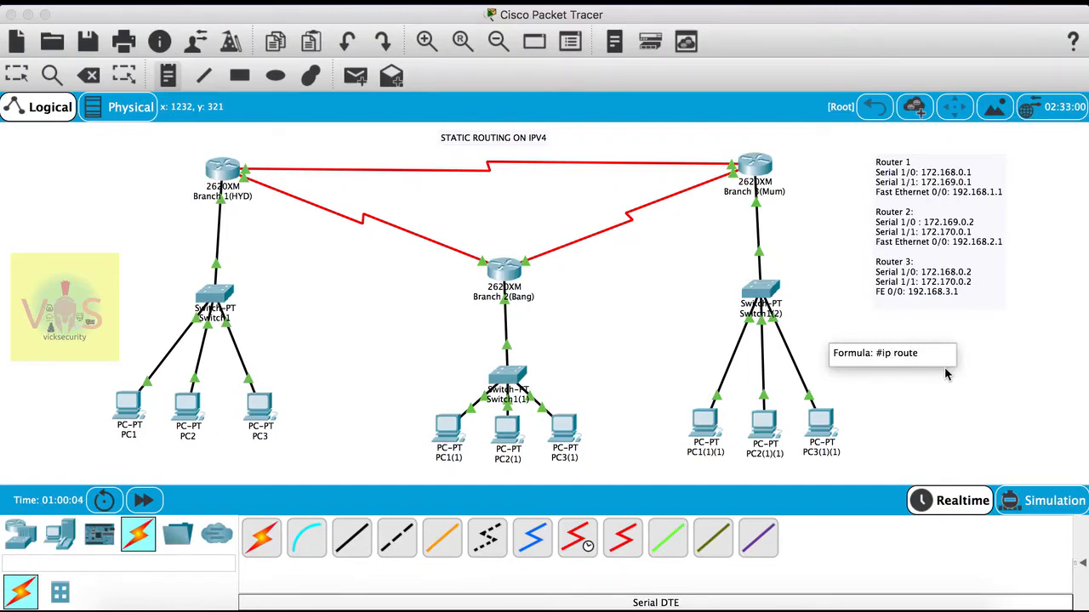
Append "destination_network_id" to the formula note, joining its words with underscores
{"action": "type", "text": " 192."}
{"action": "key", "text": "BackSpace"}
{"action": "key", "text": "BackSpace"}
{"action": "key", "text": "BackSpace"}
{"action": "key", "text": "BackSpace"}
{"action": "key", "text": "BackSpace"}
{"action": "type", "text": "destination"}
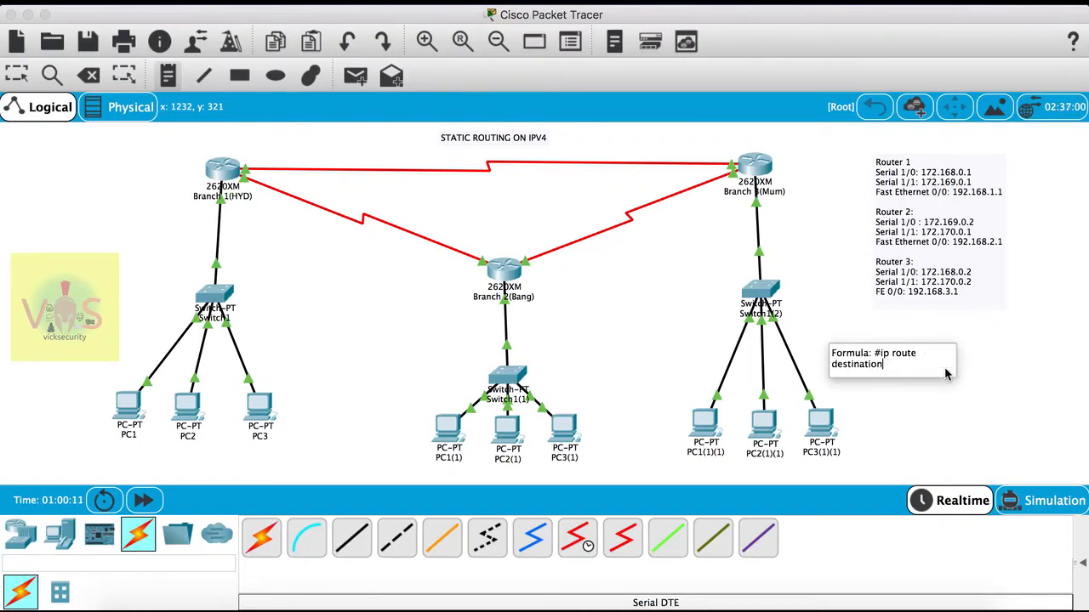
{"action": "type", "text": " network id"}
{"action": "key", "text": "BackSpace"}
{"action": "key", "text": "BackSpace"}
{"action": "key", "text": "BackSpace"}
{"action": "key", "text": "BackSpace"}
{"action": "key", "text": "BackSpace"}
{"action": "key", "text": "BackSpace"}
{"action": "key", "text": "BackSpace"}
{"action": "key", "text": "BackSpace"}
{"action": "key", "text": "BackSpace"}
{"action": "key", "text": "BackSpace"}
{"action": "key", "text": "BackSpace"}
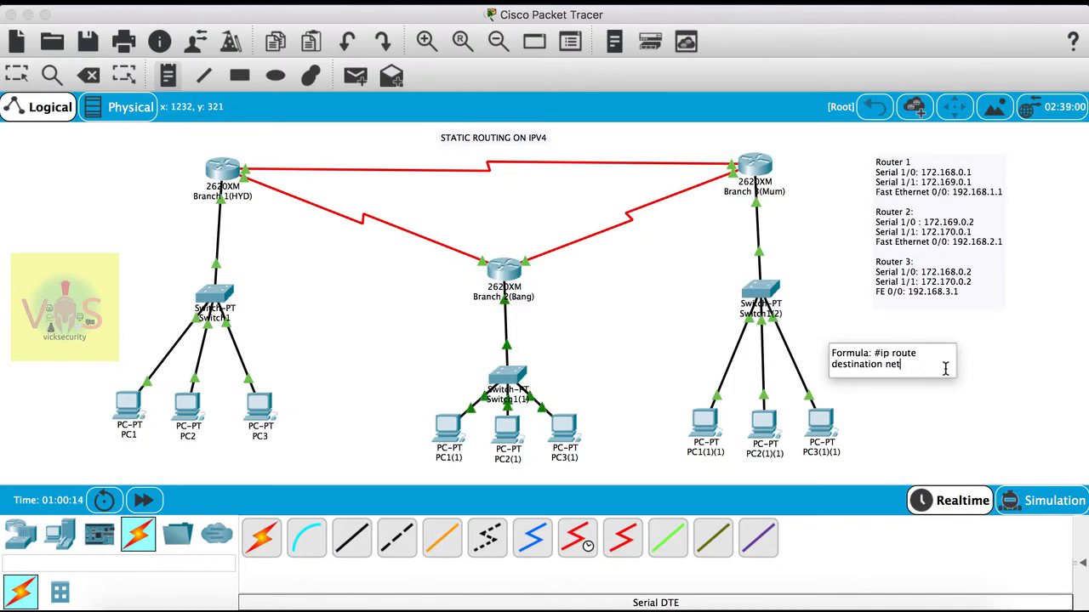
{"action": "type", "text": "_ne"}
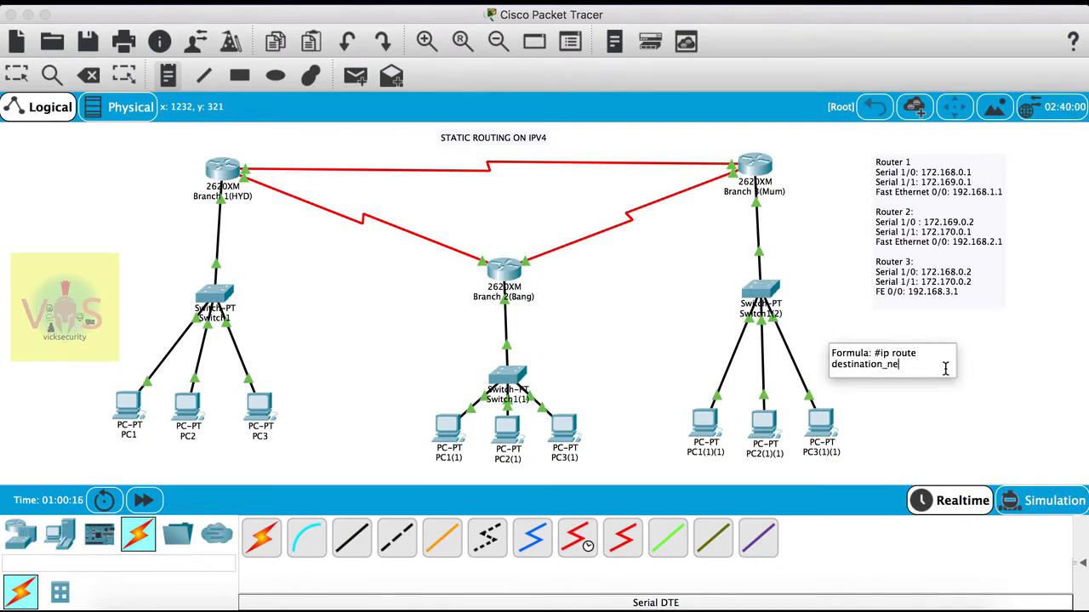
{"action": "type", "text": "twork_id"}
Complete the formula note with "+ subnet mask next router ip address" and move it beneath the Branch 3 PCs
{"action": "type", "text": "+ subnet mask"}
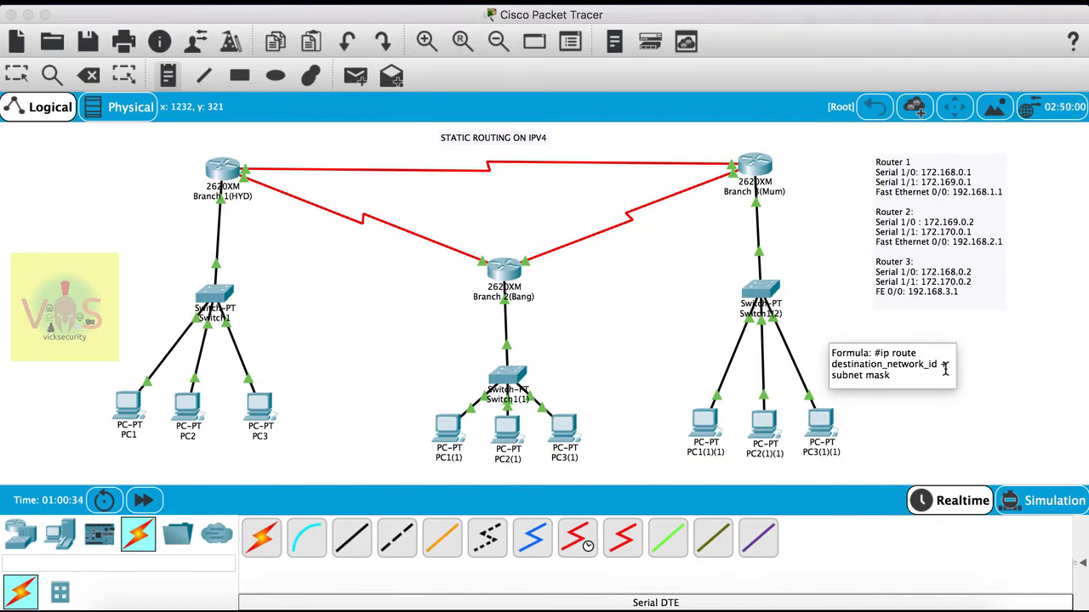
{"action": "type", "text": "net mask ne"}
{"action": "type", "text": "xt"}
{"action": "type", "text": " ho"}
{"action": "key", "text": "BackSpace"}
{"action": "key", "text": "BackSpace"}
{"action": "type", "text": "router ip address"}
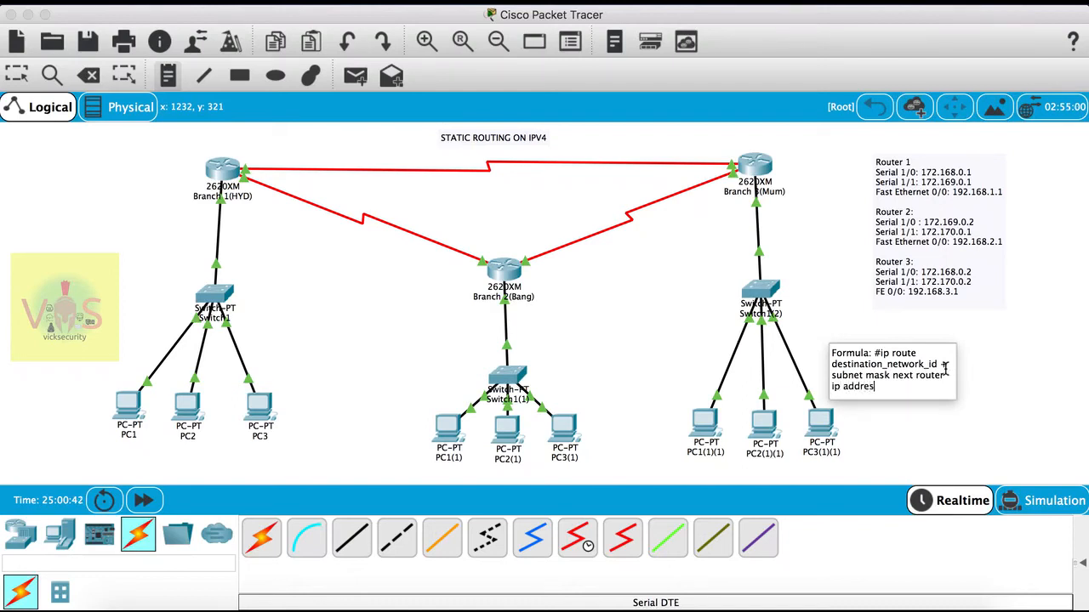
{"action": "key", "text": "Return"}
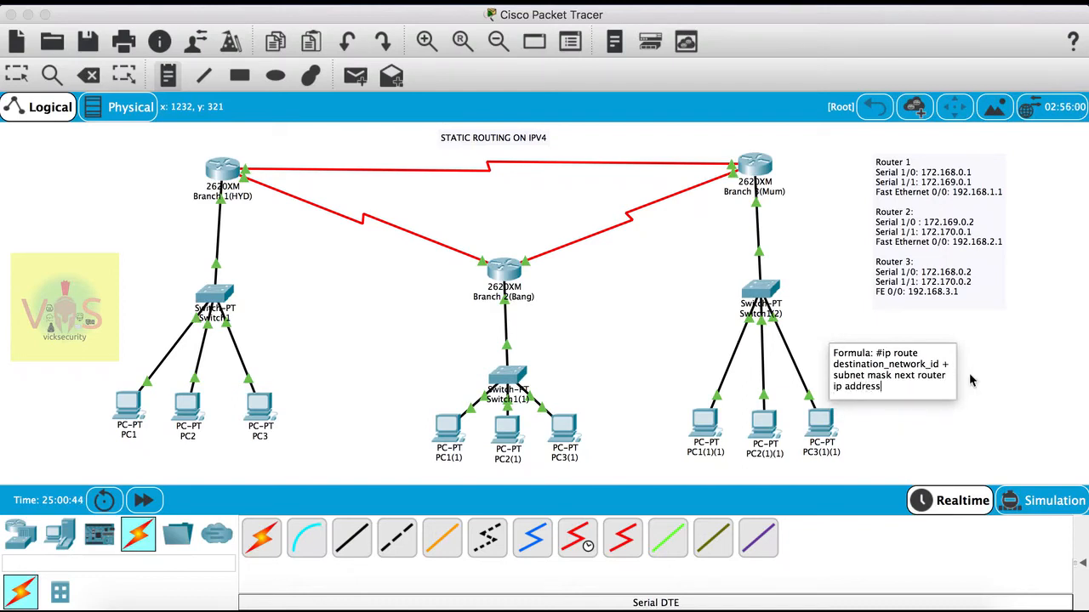
{"action": "left_click", "coordinate": [1002, 404]}
{"action": "left_click_drag", "start_coordinate": [942, 352], "coordinate": [854, 476]}
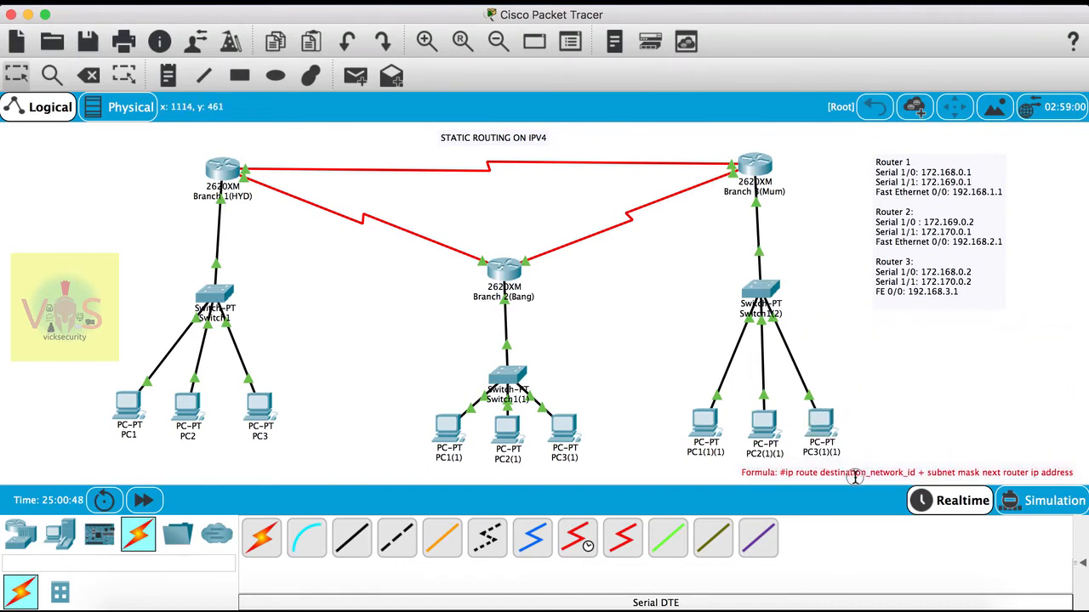
Nudge the formula note slightly upward and add the note "Example: 192.168.2.0 255.255.255.0 172.168.0.2" beneath it
{"action": "left_click", "coordinate": [909, 412]}
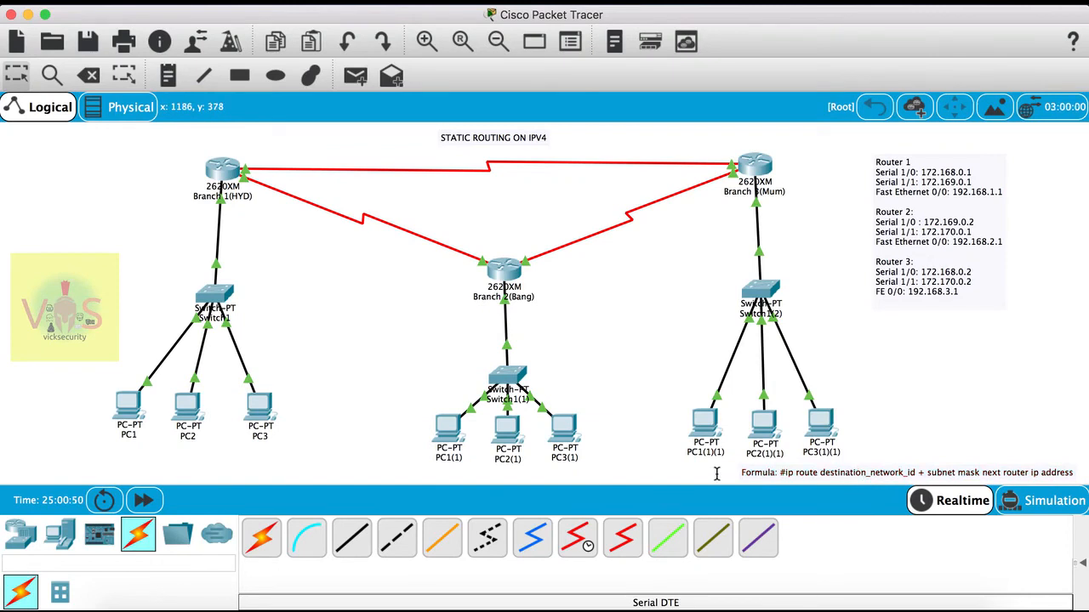
{"action": "left_click_drag", "start_coordinate": [818, 471], "coordinate": [818, 468]}
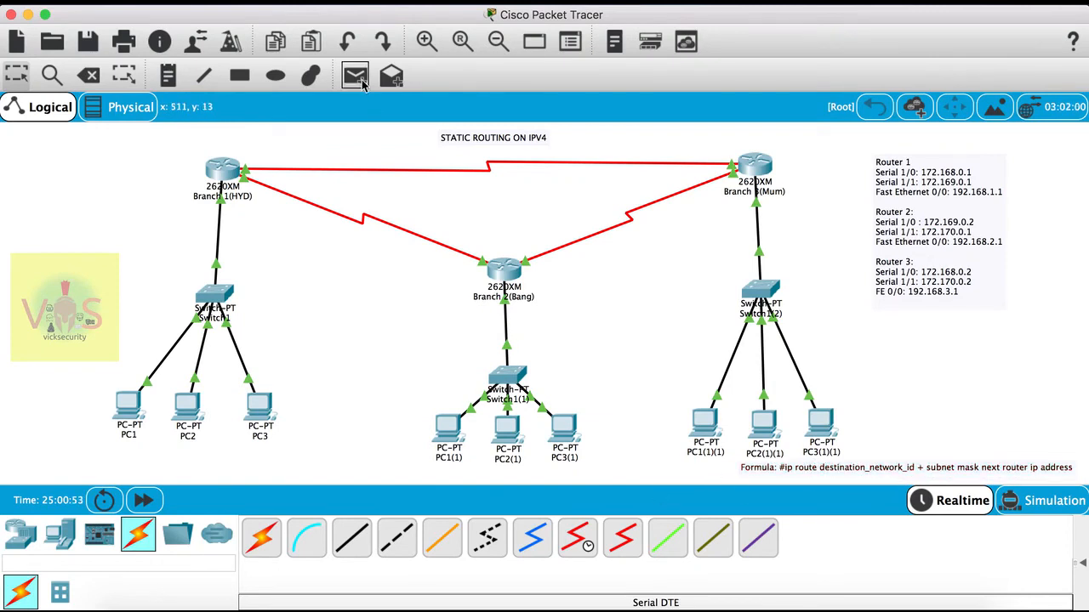
{"action": "left_click", "coordinate": [168, 75]}
{"action": "left_click", "coordinate": [743, 478]}
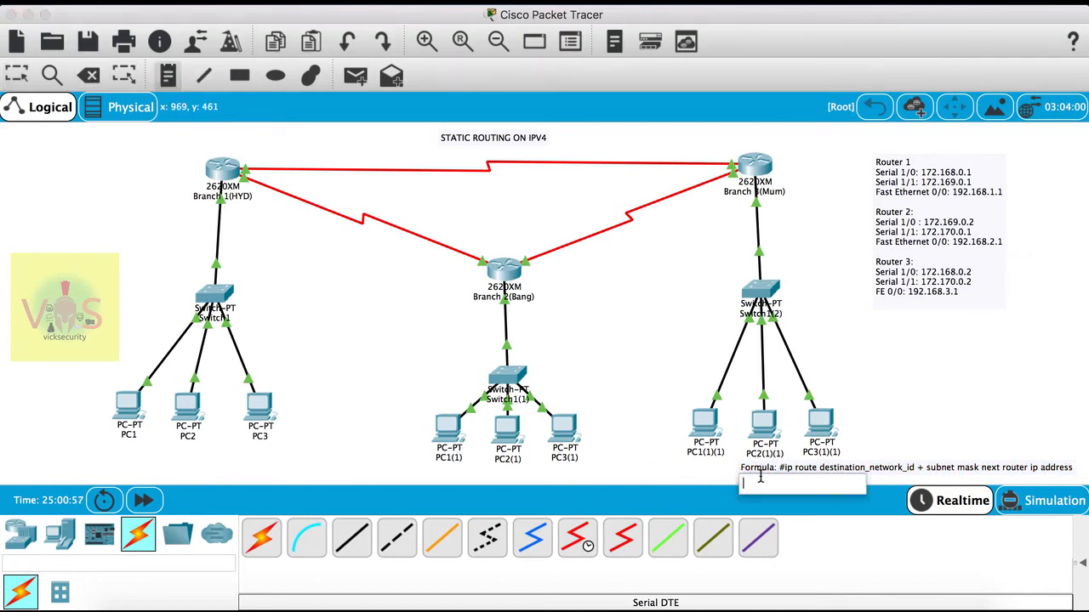
{"action": "type", "text": "Example"}
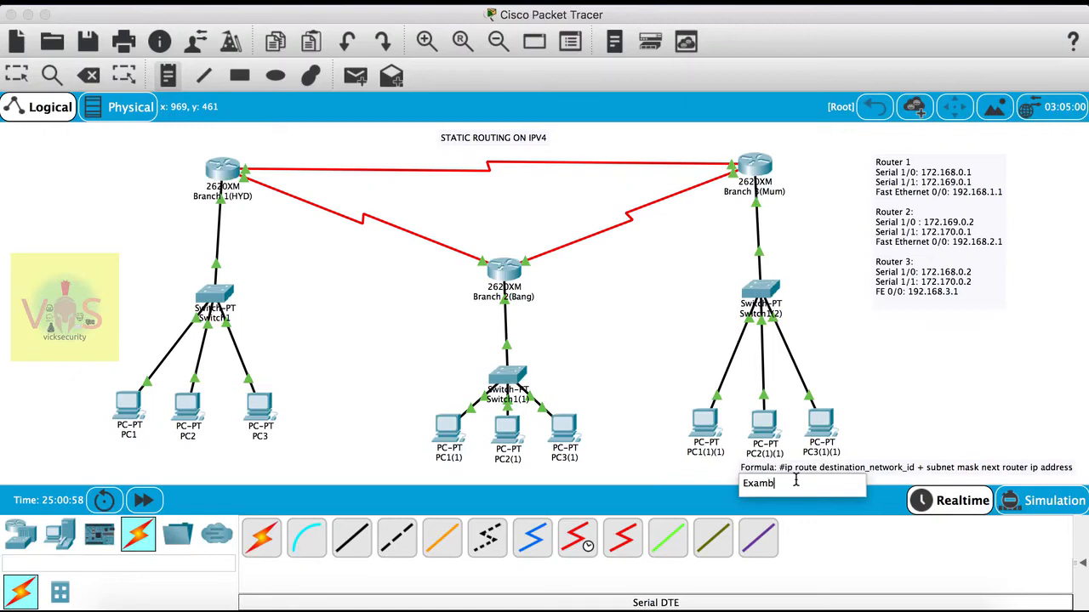
{"action": "type", "text": ": 192"}
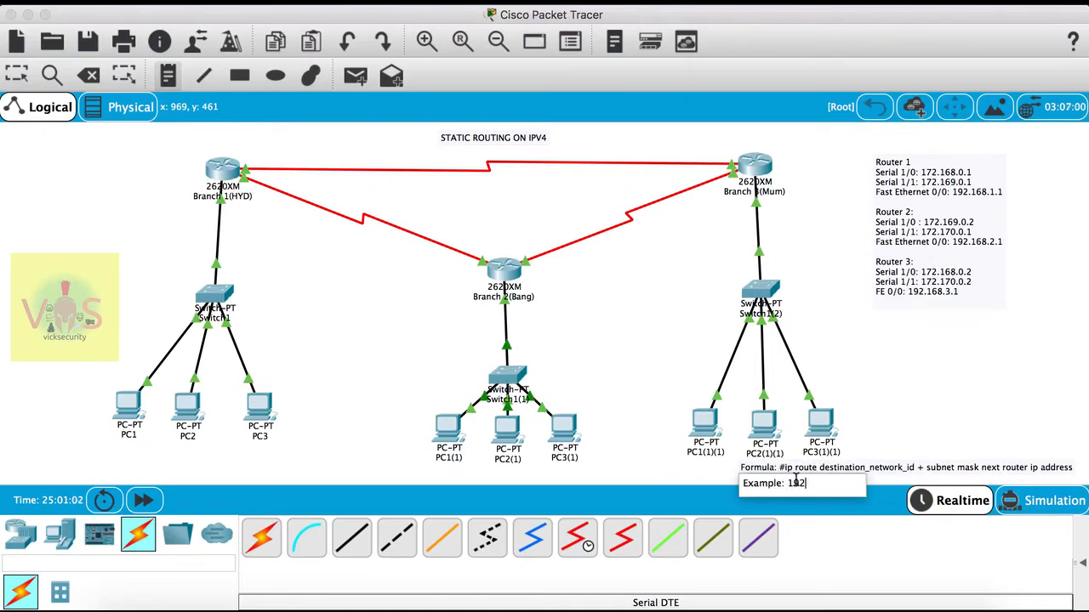
{"action": "type", "text": ".168.2.0 255."}
{"action": "type", "text": "255.25"}
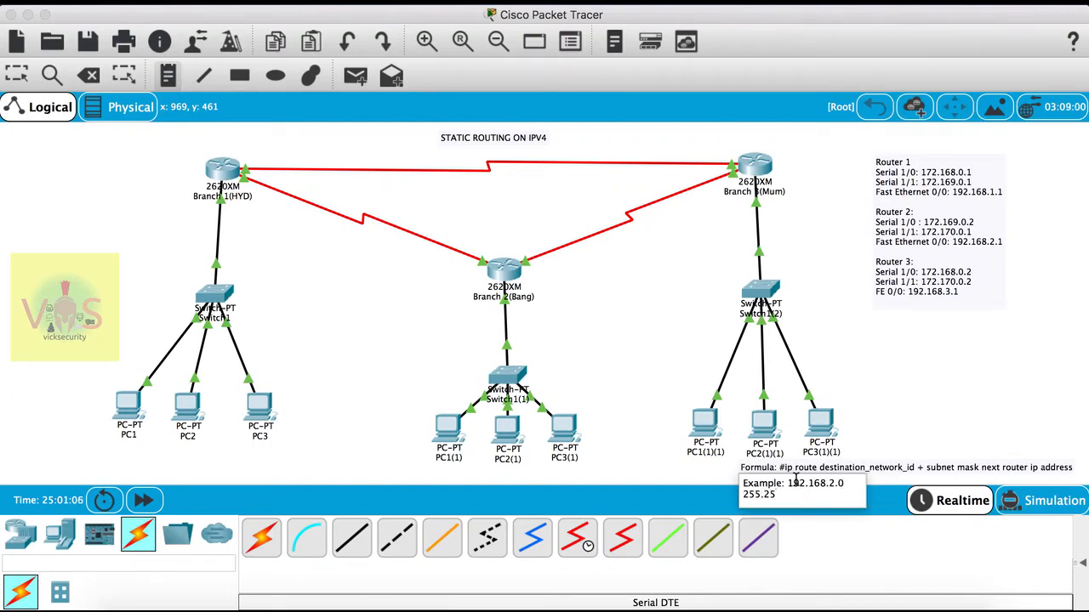
{"action": "type", "text": "5.0 "}
{"action": "type", "text": "172."}
{"action": "type", "text": "168"}
{"action": "type", "text": ".0."}
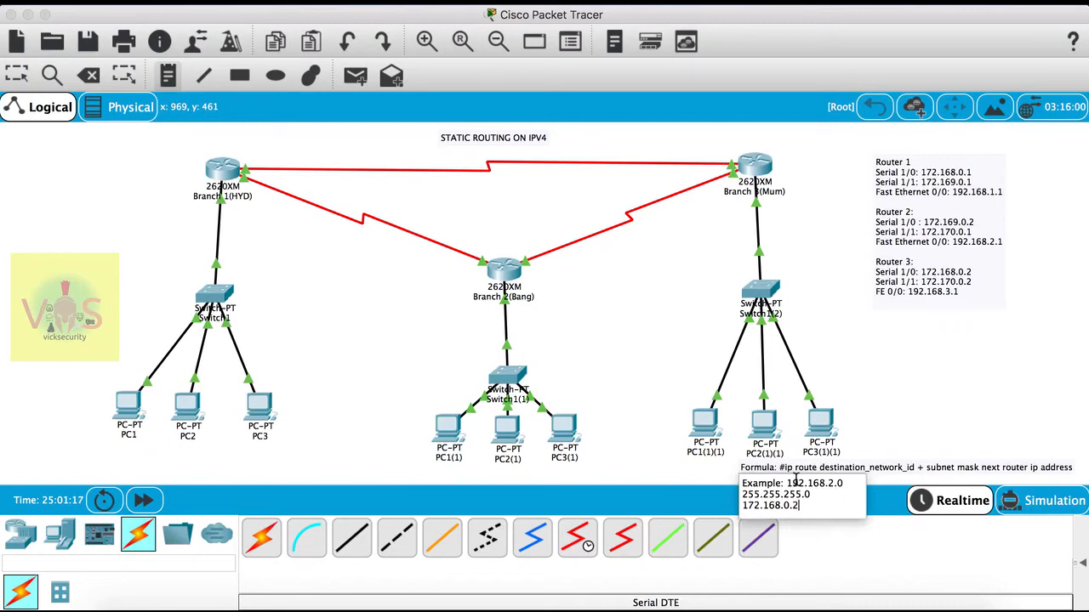
{"action": "type", "text": "2"}
{"action": "key", "text": "Escape"}
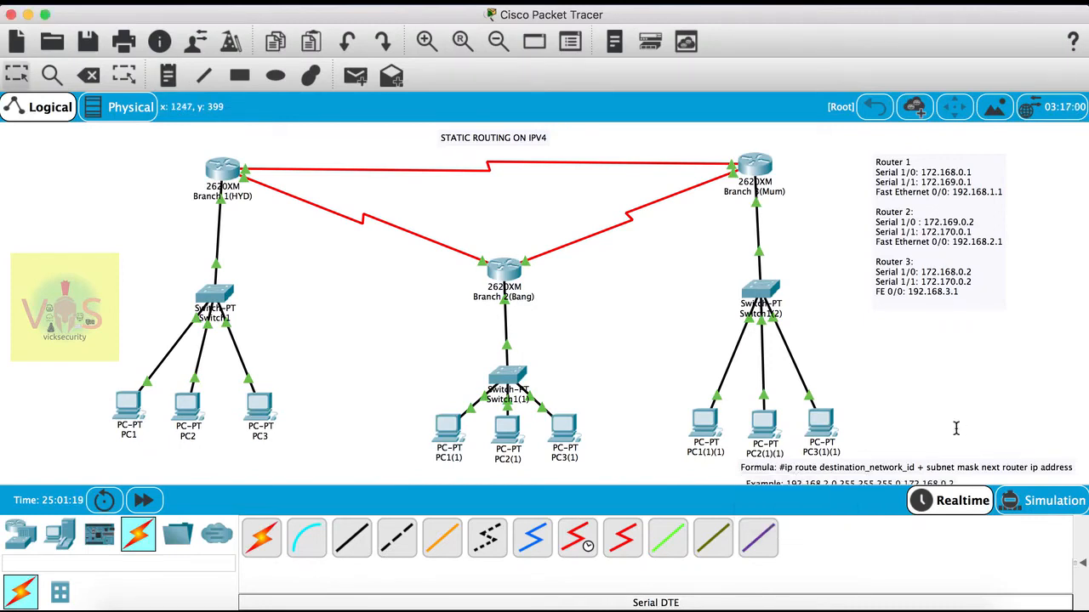
Insert "ip route" before 192.168.2.0 in the example note and align the note directly under the formula
{"action": "left_click_drag", "start_coordinate": [889, 481], "coordinate": [890, 478]}
{"action": "double_click", "coordinate": [873, 477]}
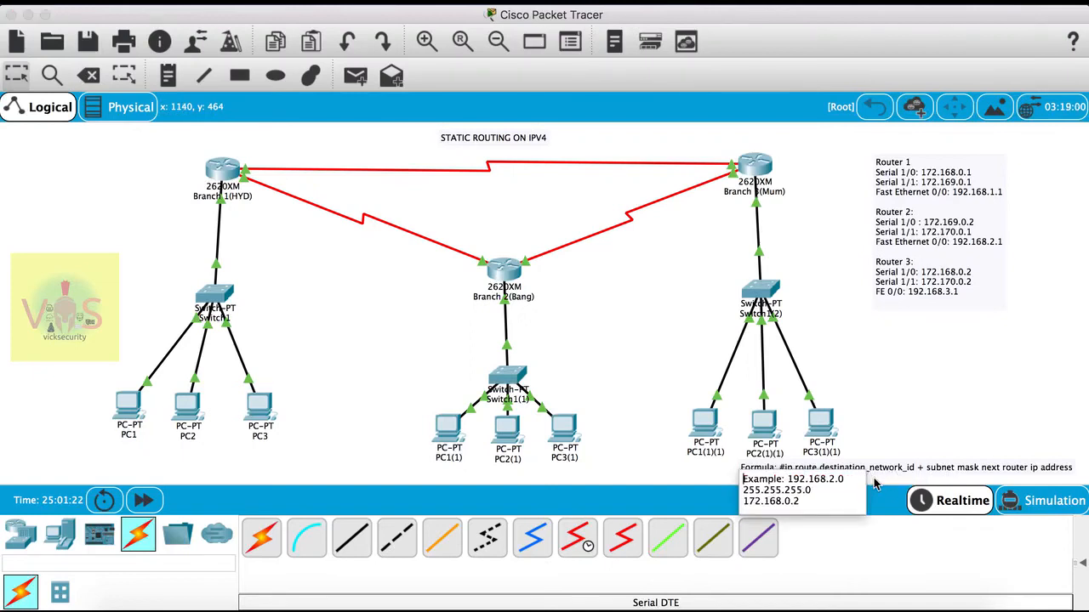
{"action": "left_click", "coordinate": [788, 480]}
{"action": "type", "text": "ip route"}
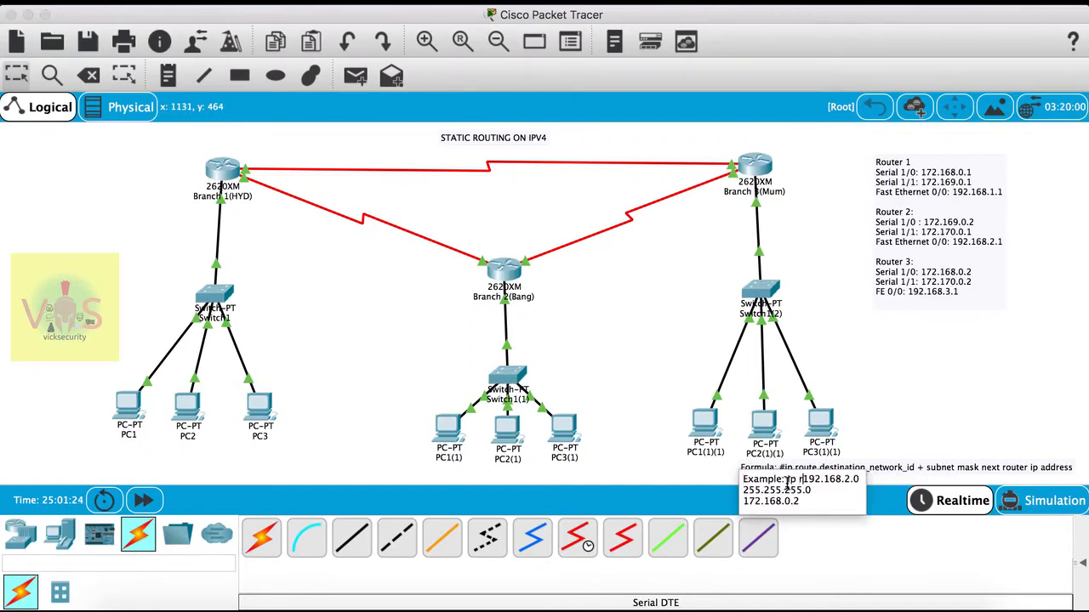
{"action": "key", "text": "Return"}
{"action": "left_click", "coordinate": [869, 415]}
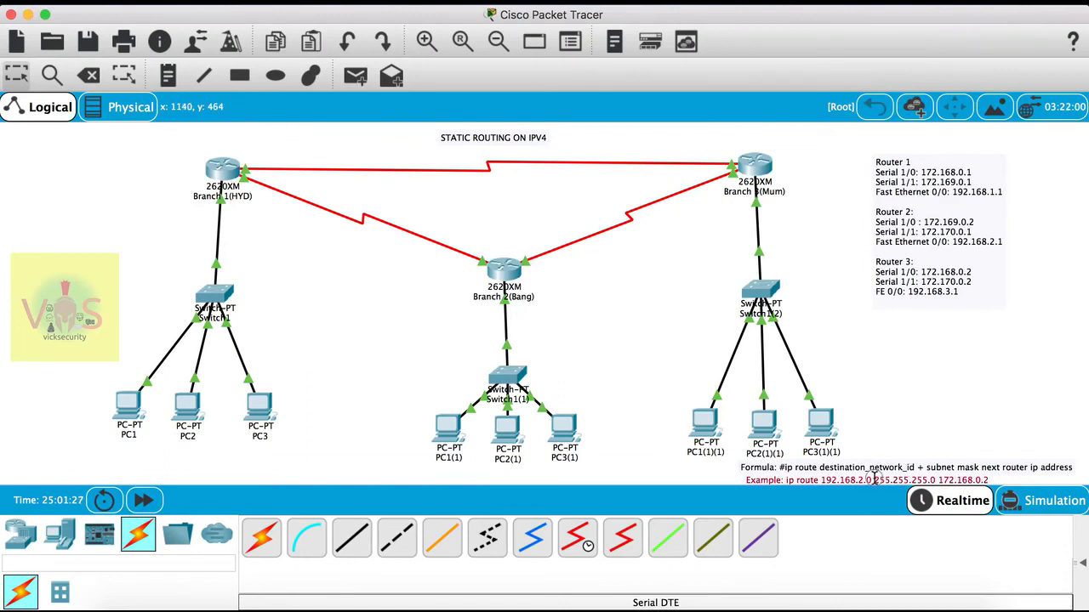
{"action": "left_click_drag", "start_coordinate": [872, 478], "coordinate": [868, 477]}
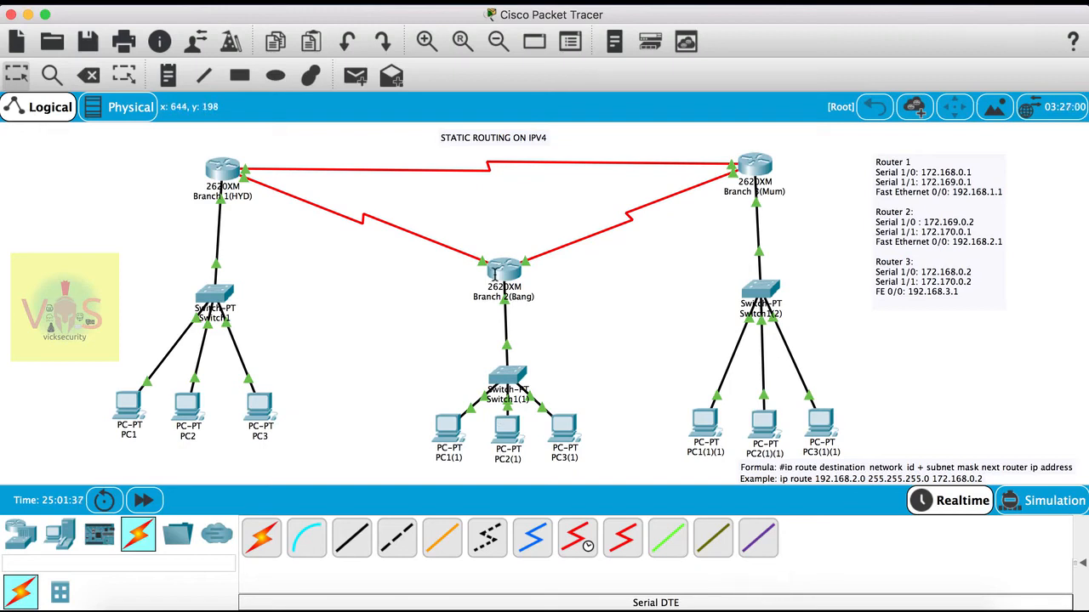
Open the Branch 1 router's command line and enter global configuration mode with "config t"
{"action": "left_click", "coordinate": [222, 169]}
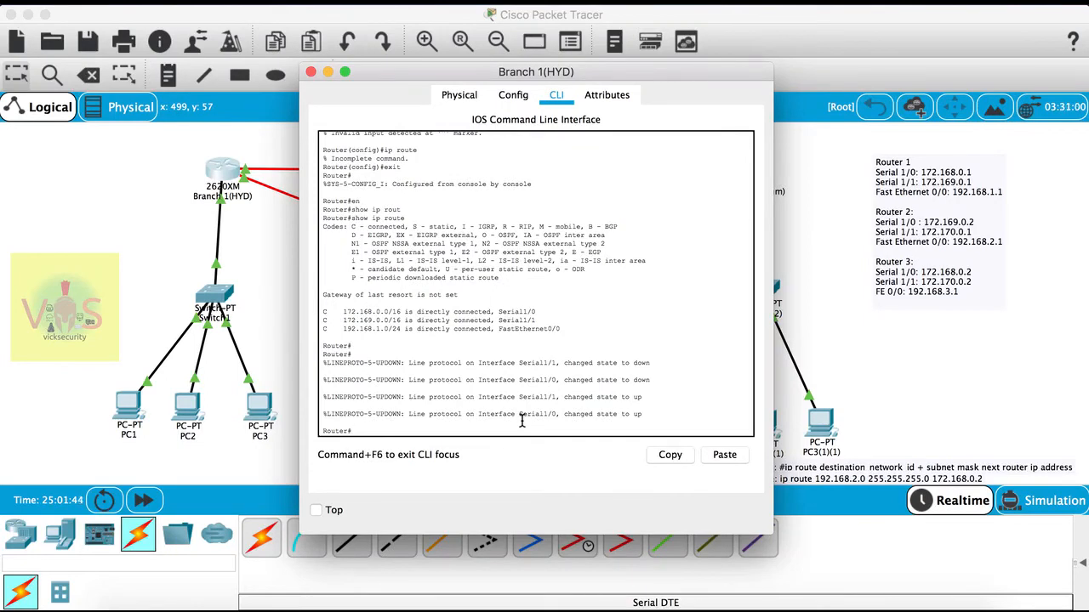
{"action": "type", "text": "conf"}
{"action": "key", "text": "BackSpace"}
{"action": "type", "text": "fit t"}
{"action": "key", "text": "Return"}
{"action": "type", "text": "config t"}
{"action": "key", "text": "Return"}
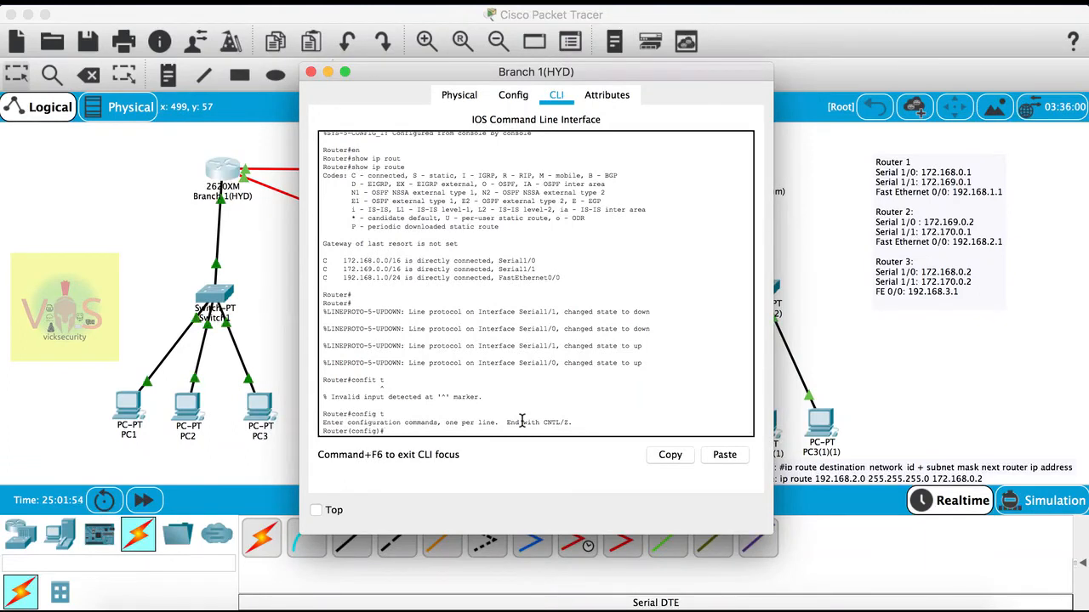
Begin an ip route command on Branch 1 for network 192.168.2.0 with mask 255.255.255.0
{"action": "type", "text": "ip"}
{"action": "key", "text": "Tab"}
{"action": "type", "text": "r"}
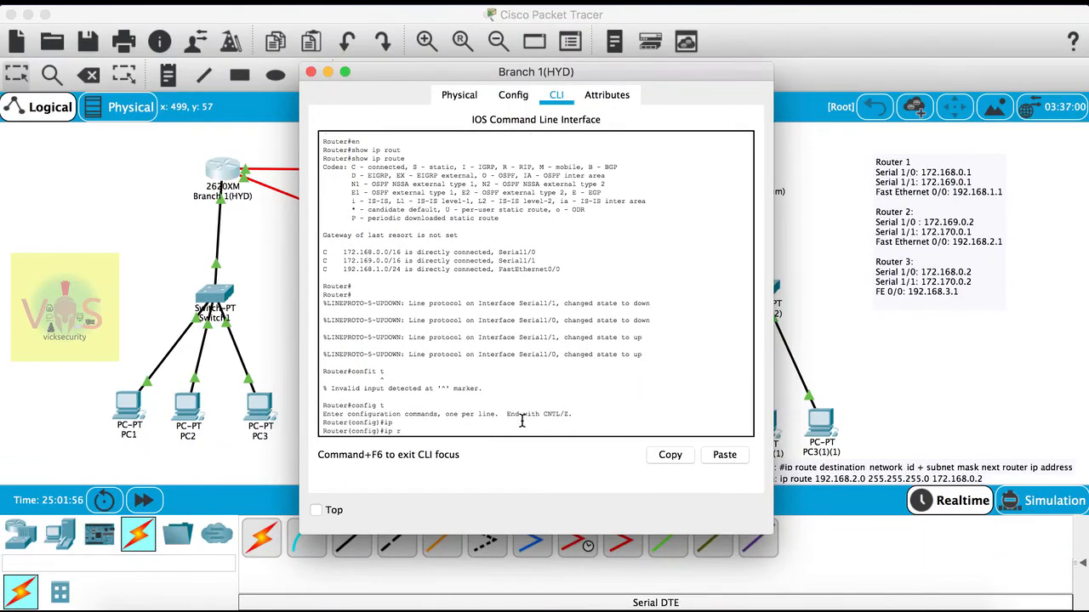
{"action": "key", "text": "Tab"}
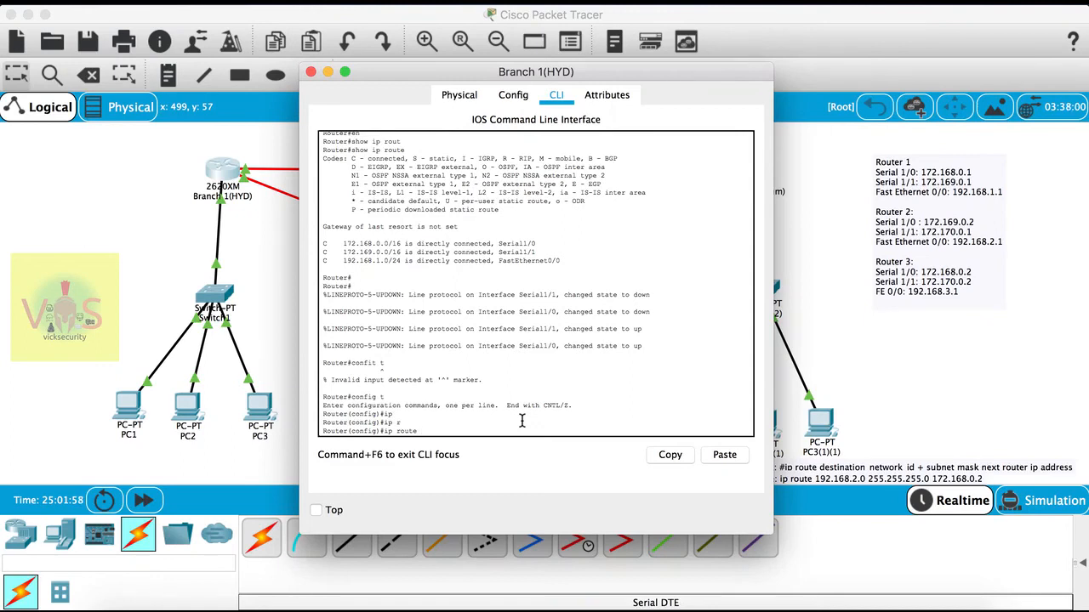
{"action": "type", "text": "192.168.2.0"}
{"action": "type", "text": "5.255.255.0"}
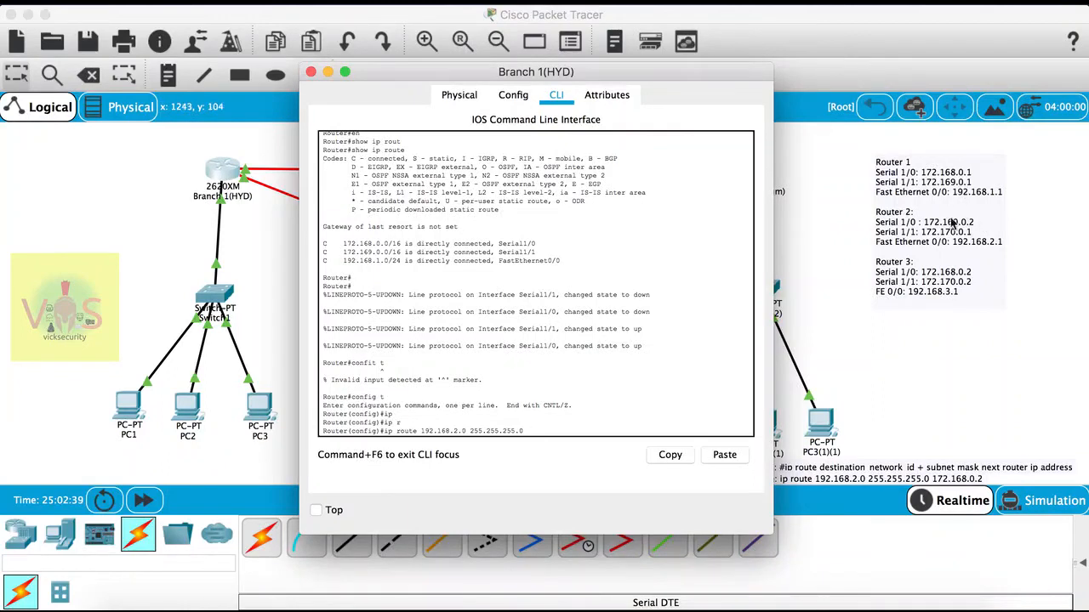
{"action": "type", "text": "72"}
{"action": "type", "text": ".169"}
{"action": "type", "text": "."}
{"action": "key", "text": "BackSpace"}
{"action": "key", "text": "BackSpace"}
{"action": "key", "text": "BackSpace"}
{"action": "key", "text": "BackSpace"}
{"action": "key", "text": "BackSpace"}
{"action": "key", "text": "BackSpace"}
{"action": "key", "text": "BackSpace"}
{"action": "key", "text": "BackSpace"}
Complete the static route to 192.168.2.0 with serial 1/1 as the exit interface and submit it
{"action": "type", "text": "se"}
{"action": "key", "text": "Tab"}
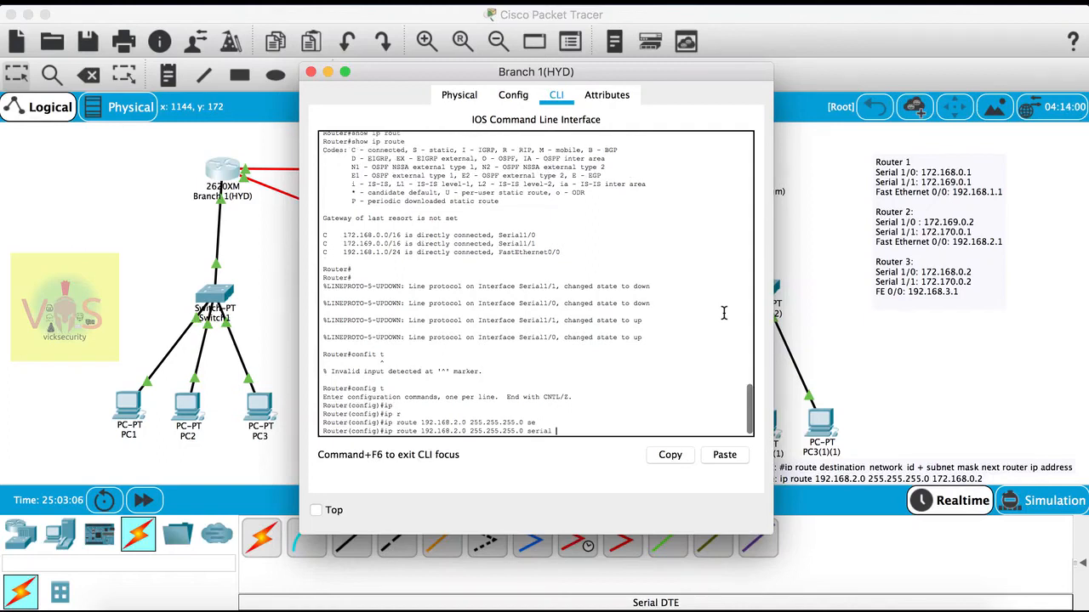
{"action": "type", "text": "1/1"}
{"action": "key", "text": "Return"}
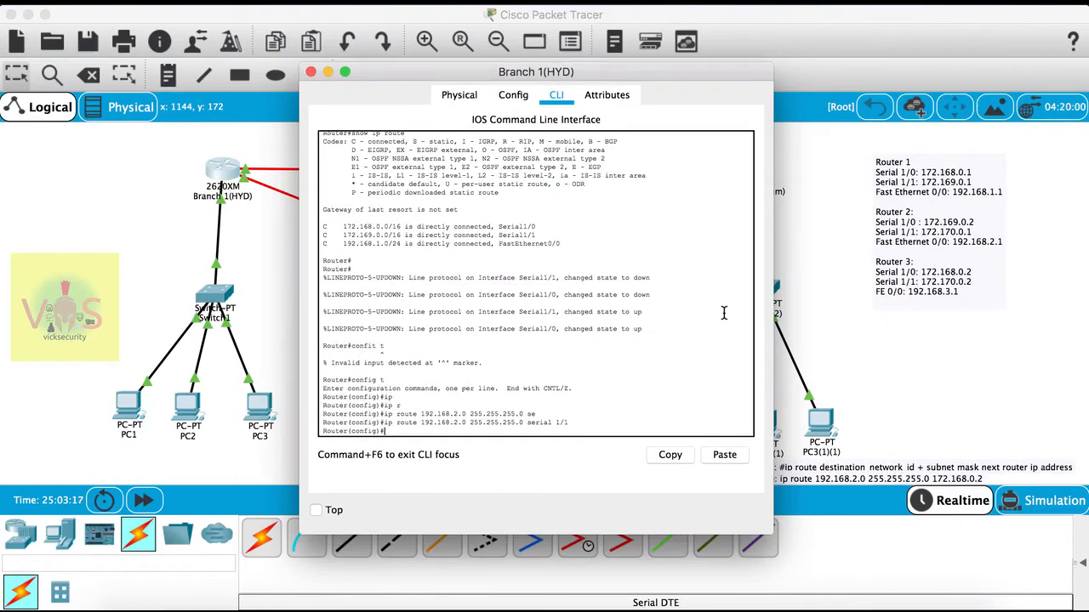
Add a static route on Branch 1 to 192.168.3.0 with mask 255.255.255.0 through serial 1/0
{"action": "type", "text": "ip rout"}
{"action": "key", "text": "Tab"}
{"action": "type", "text": "192.168"}
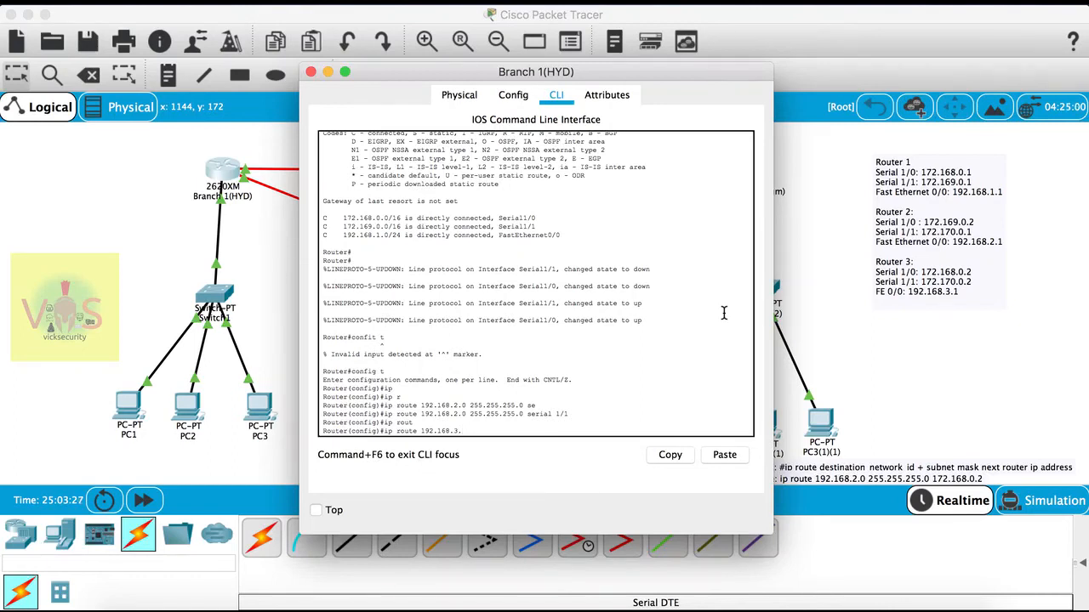
{"action": "type", "text": "3.0 255.255.255.0 se"}
{"action": "key", "text": "Tab"}
{"action": "type", "text": "1/"}
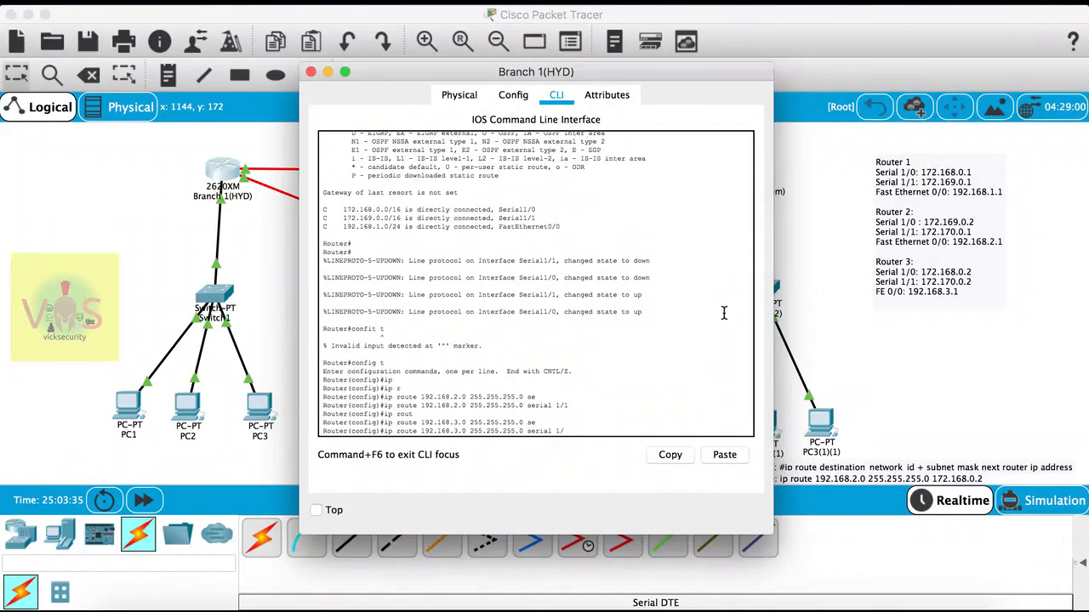
{"action": "type", "text": "0"}
{"action": "key", "text": "Return"}
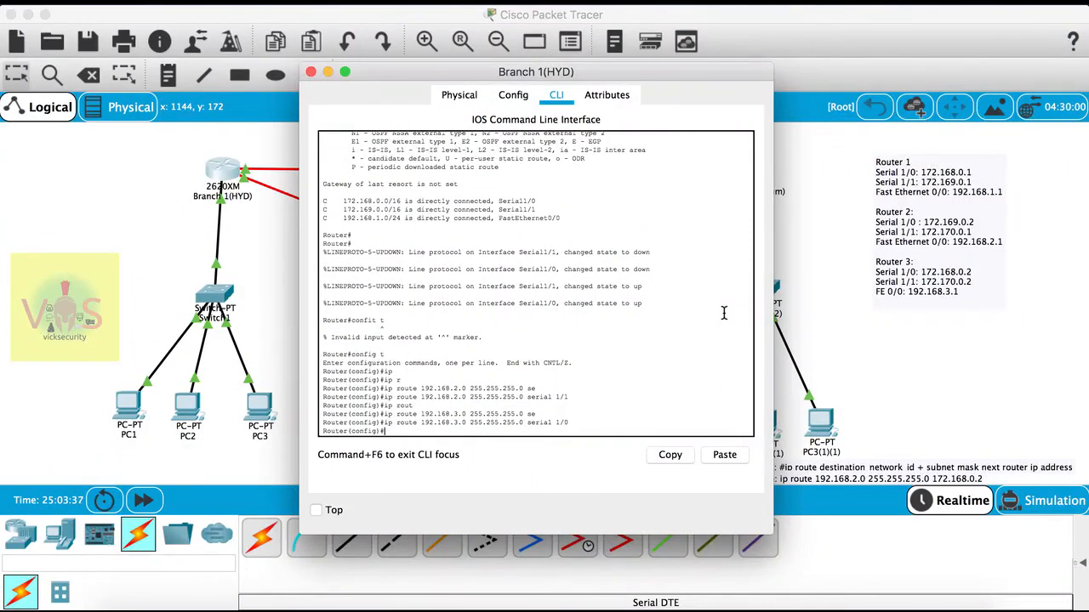
Leave configuration mode and check the static entries in Branch 1's IP routing table, closing the router window when done
{"action": "type", "text": "exit"}
{"action": "key", "text": "Return"}
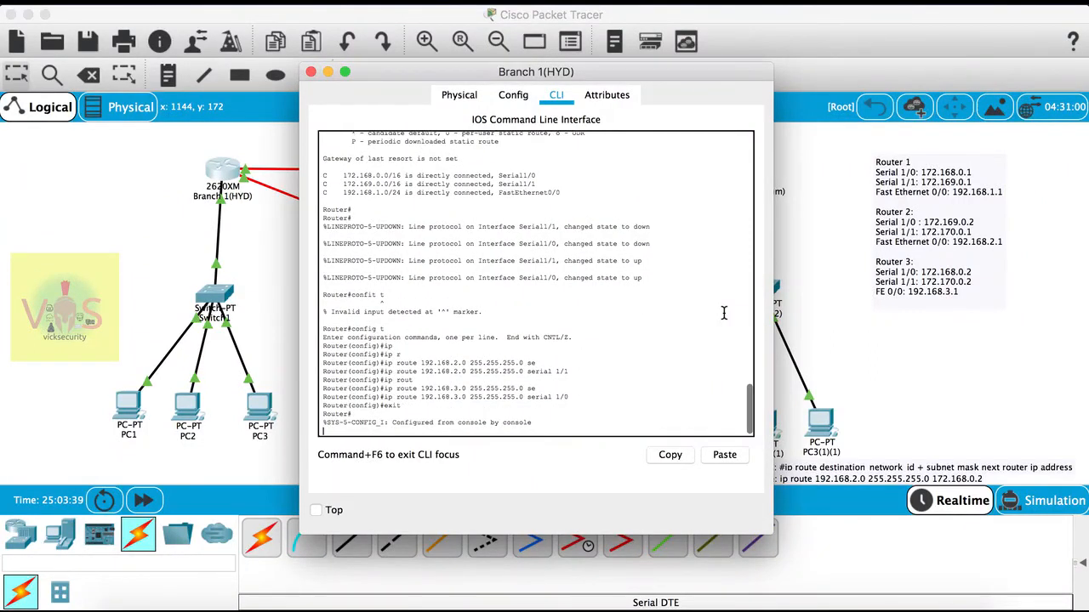
{"action": "type", "text": "show ip"}
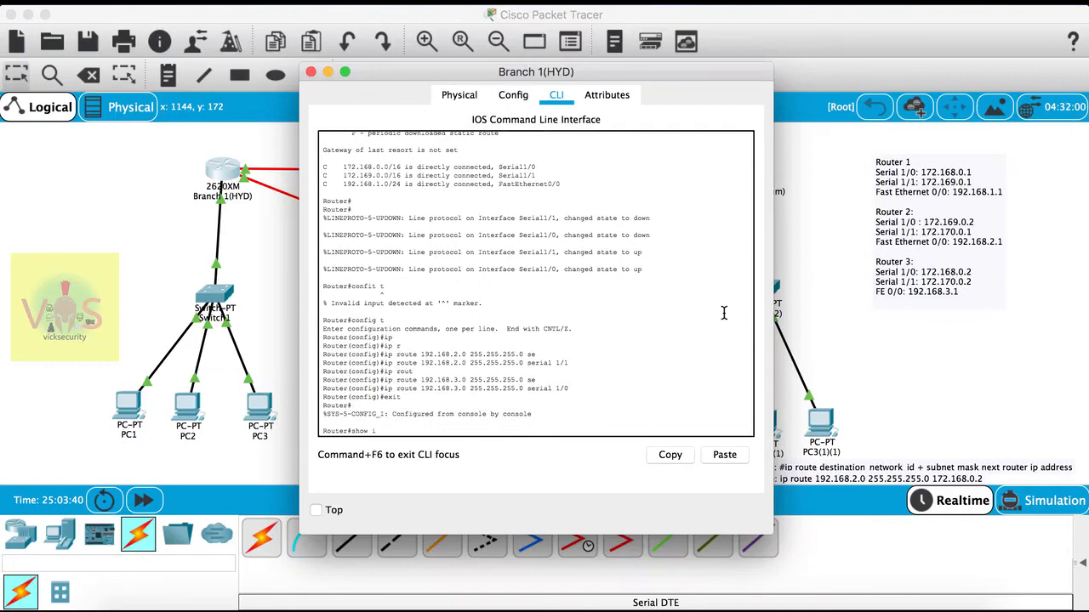
{"action": "key", "text": "Tab"}
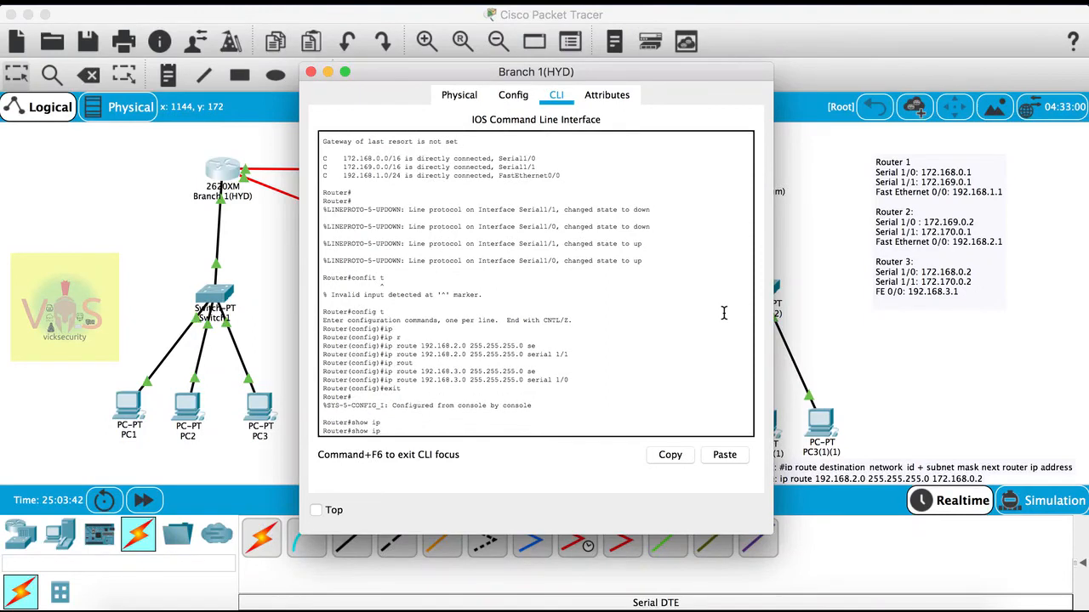
{"action": "type", "text": "t"}
{"action": "key", "text": "Tab"}
{"action": "key", "text": "Tab"}
{"action": "key", "text": "Tab"}
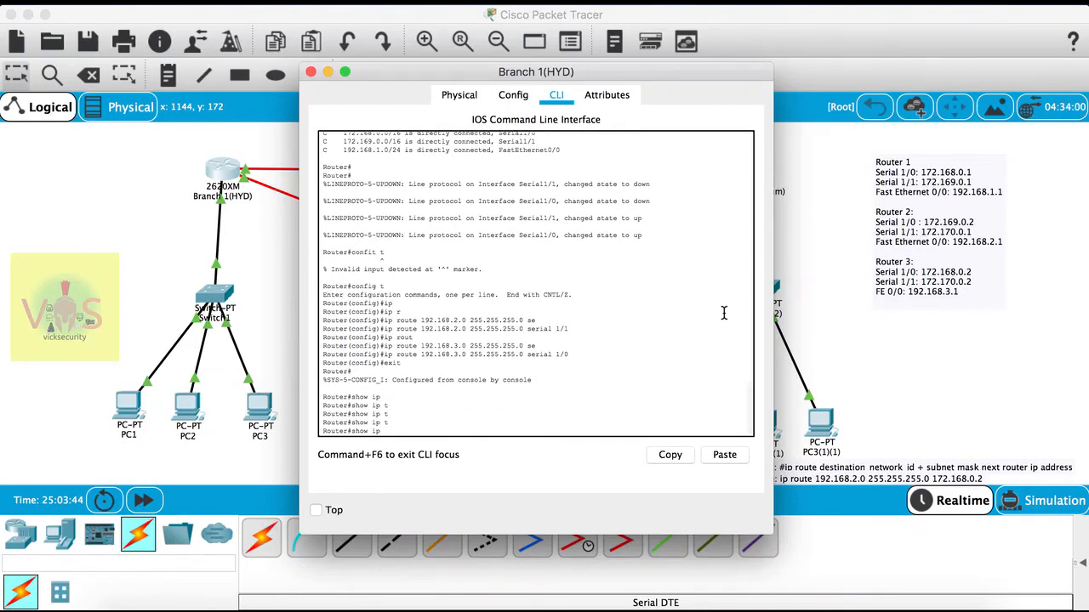
{"action": "type", "text": "rou"}
{"action": "key", "text": "Tab"}
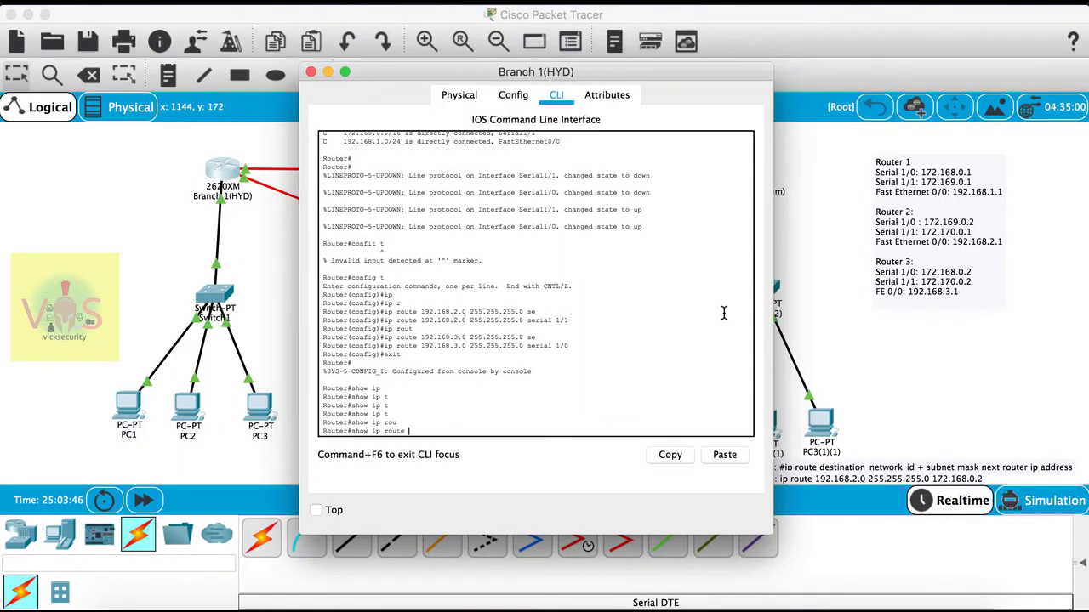
{"action": "key", "text": "Return"}
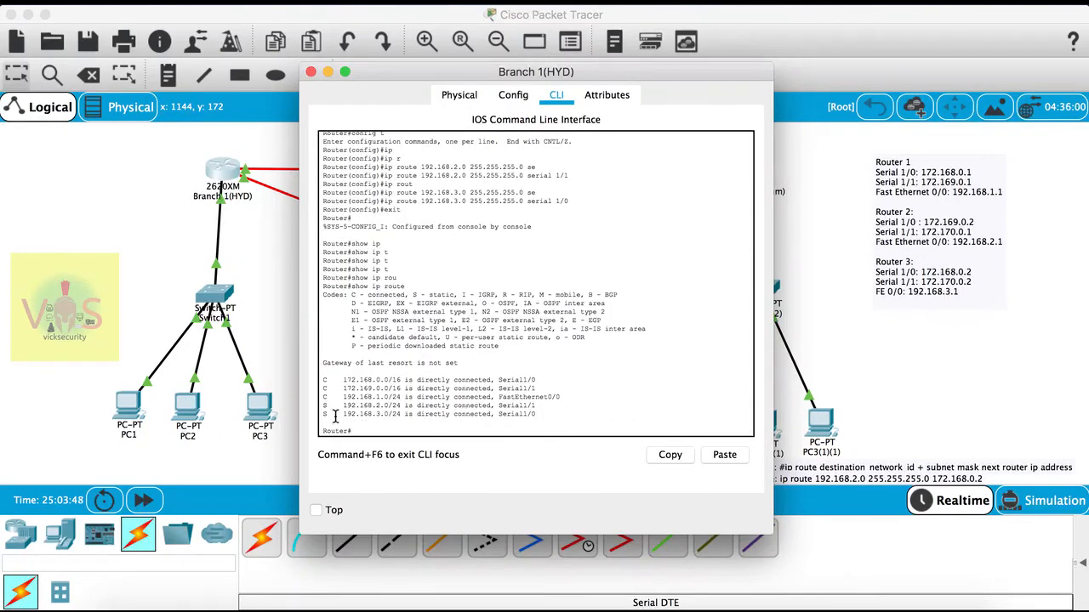
{"action": "left_click_drag", "start_coordinate": [321, 409], "coordinate": [424, 406]}
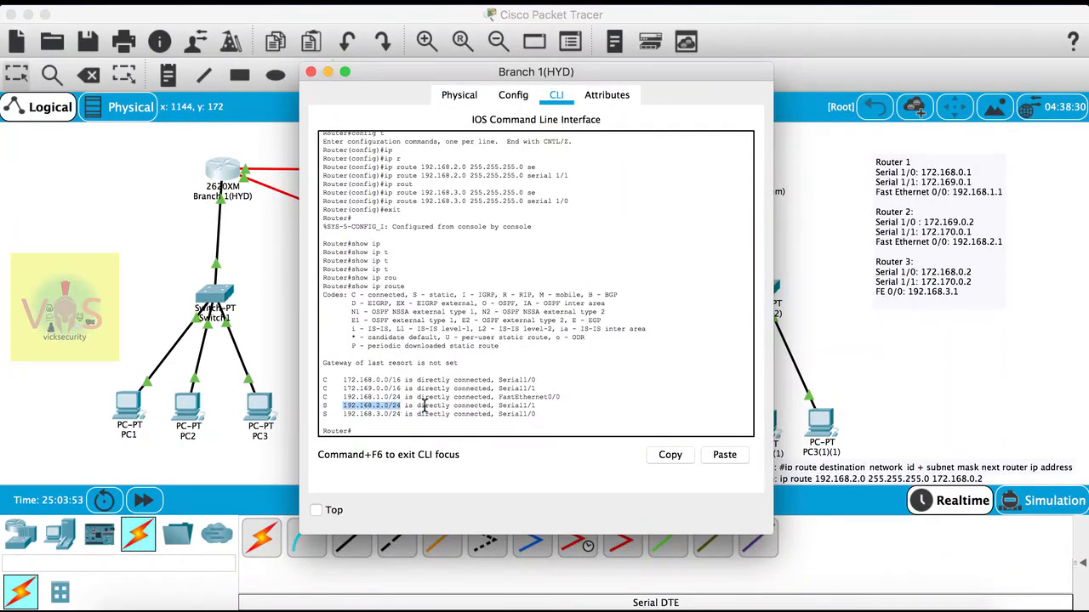
{"action": "left_click", "coordinate": [530, 420]}
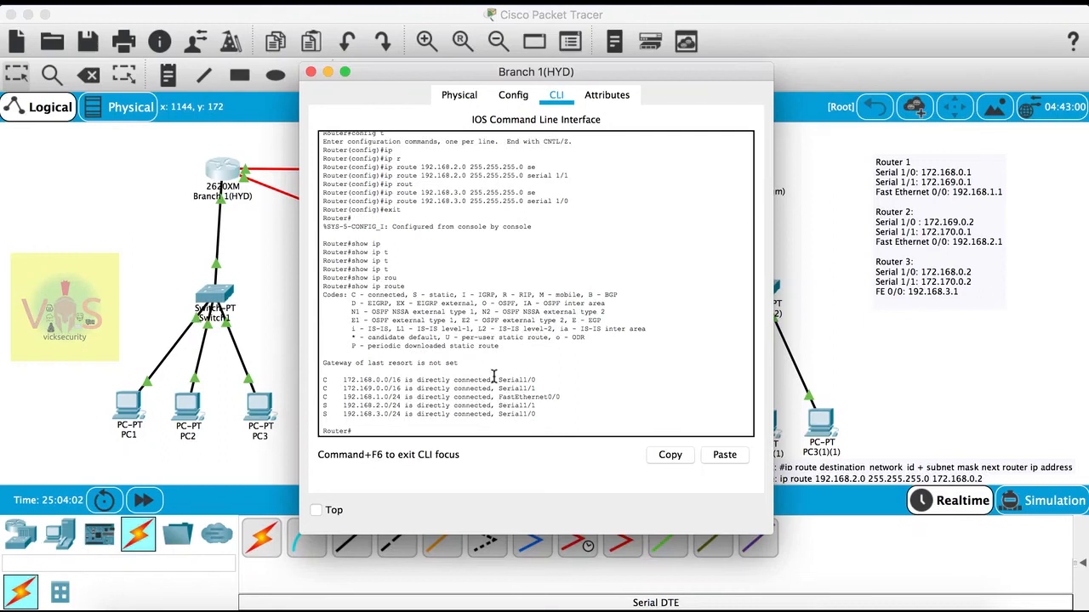
{"action": "left_click", "coordinate": [311, 72]}
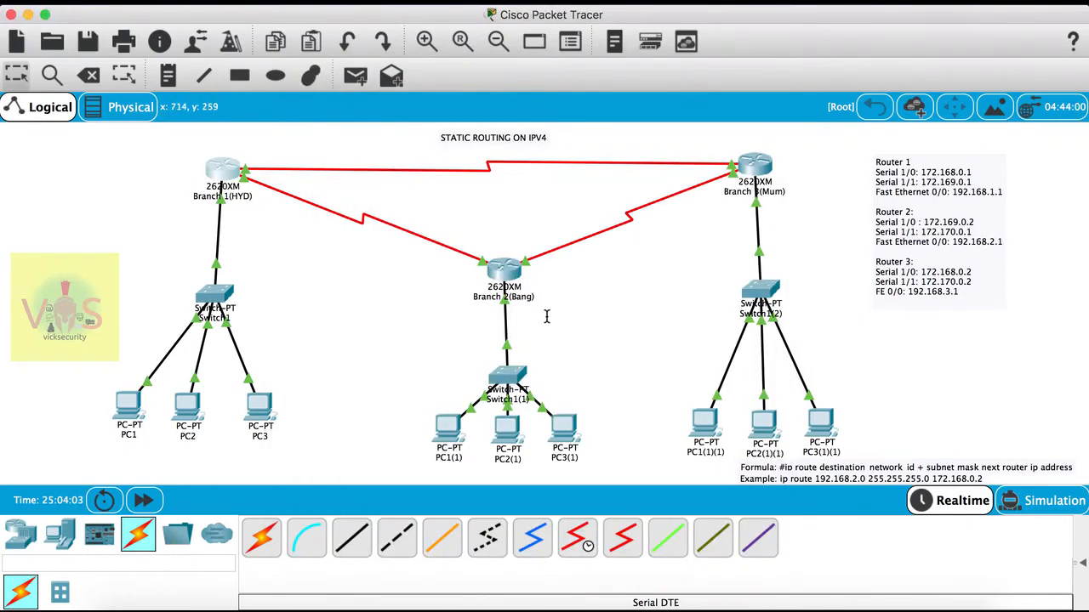
Display the Branch 2 router's IP routing table from privileged mode and enter global configuration mode
{"action": "left_click", "coordinate": [502, 265]}
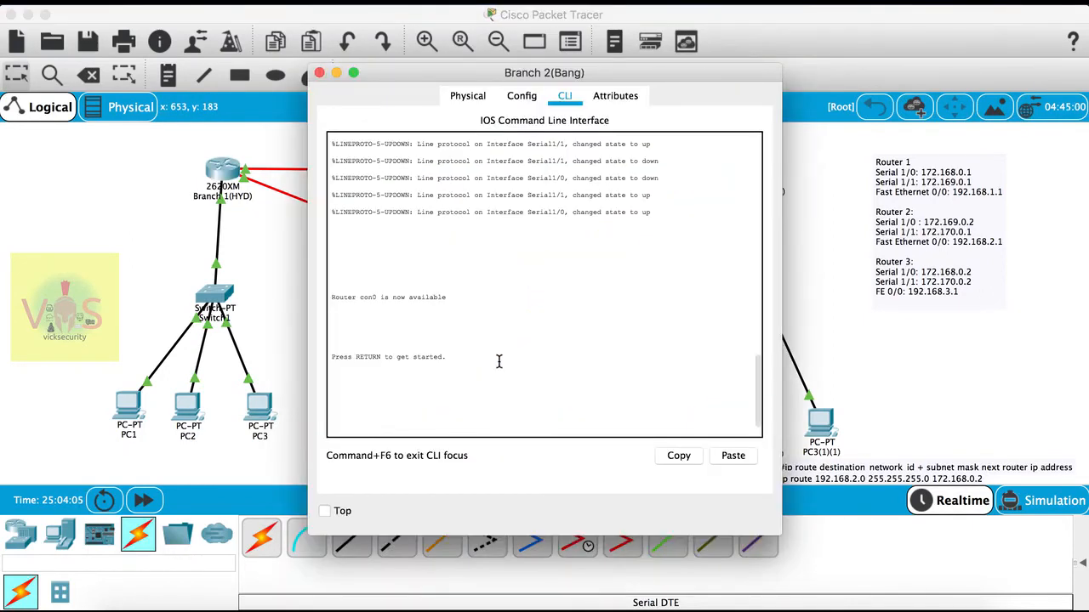
{"action": "key", "text": "Return"}
{"action": "type", "text": "en"}
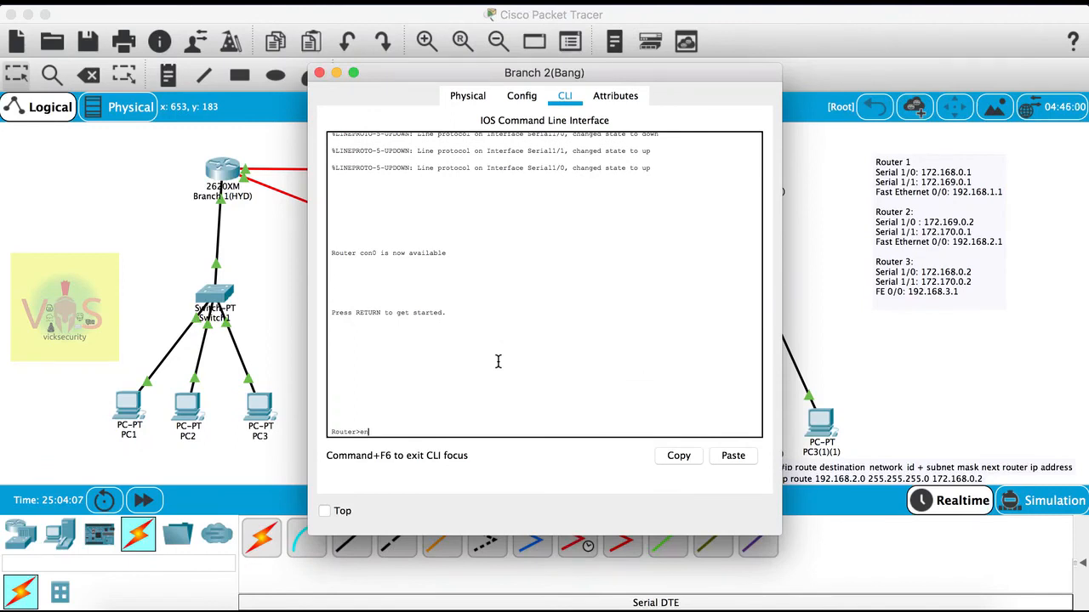
{"action": "key", "text": "Return"}
{"action": "type", "text": "show ip route"}
{"action": "key", "text": "Return"}
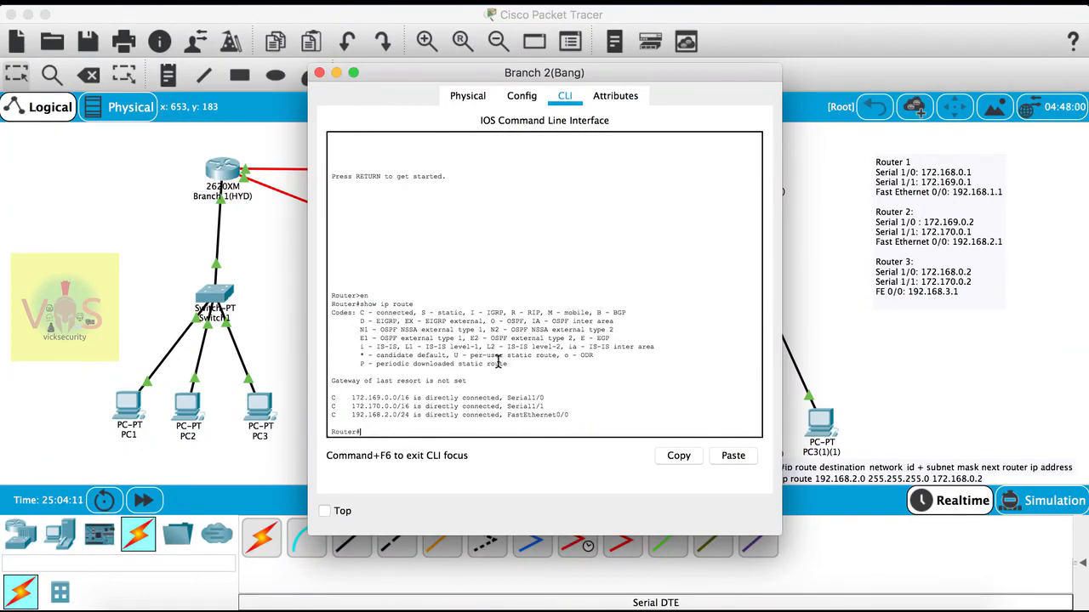
{"action": "type", "text": "config t"}
{"action": "key", "text": "Return"}
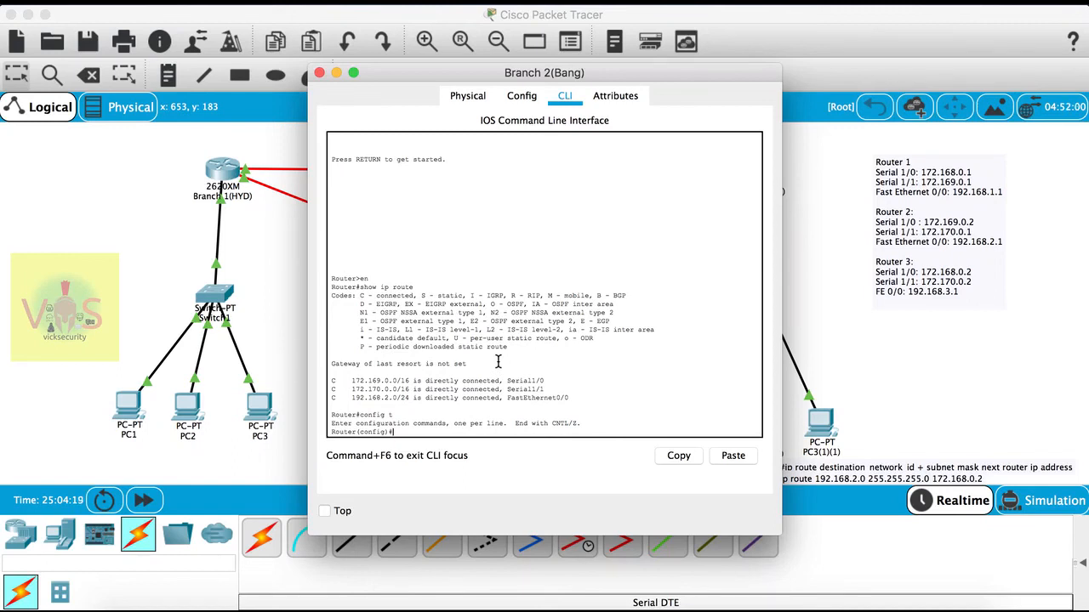
Add a static route on Branch 2 to 192.168.1.0 with mask 255.255.255.0 through serial 1/0
{"action": "type", "text": "ip rou"}
{"action": "key", "text": "Tab"}
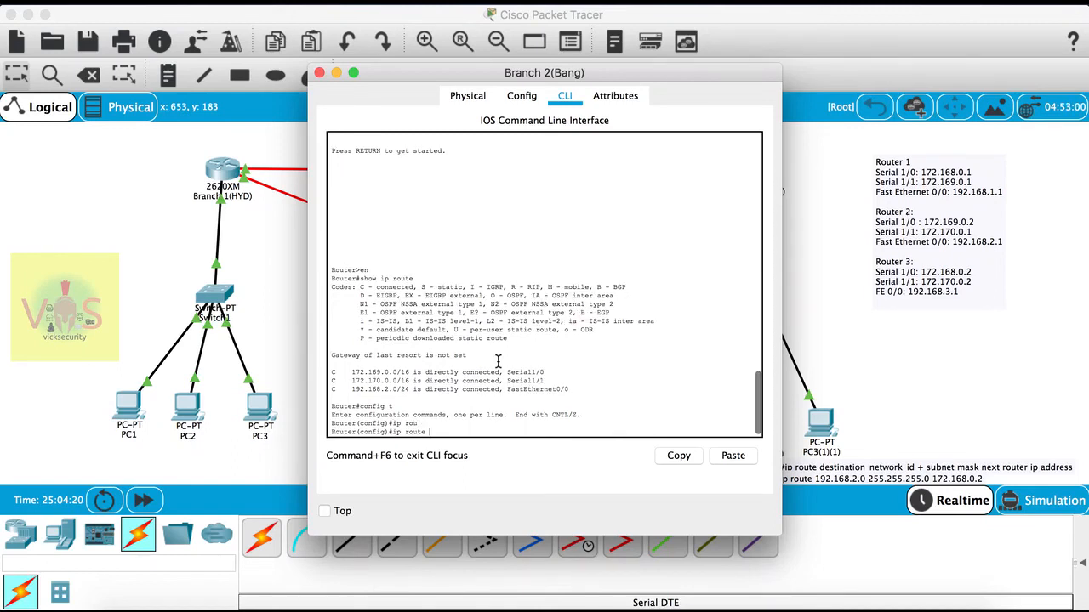
{"action": "type", "text": "192.168.1.0"}
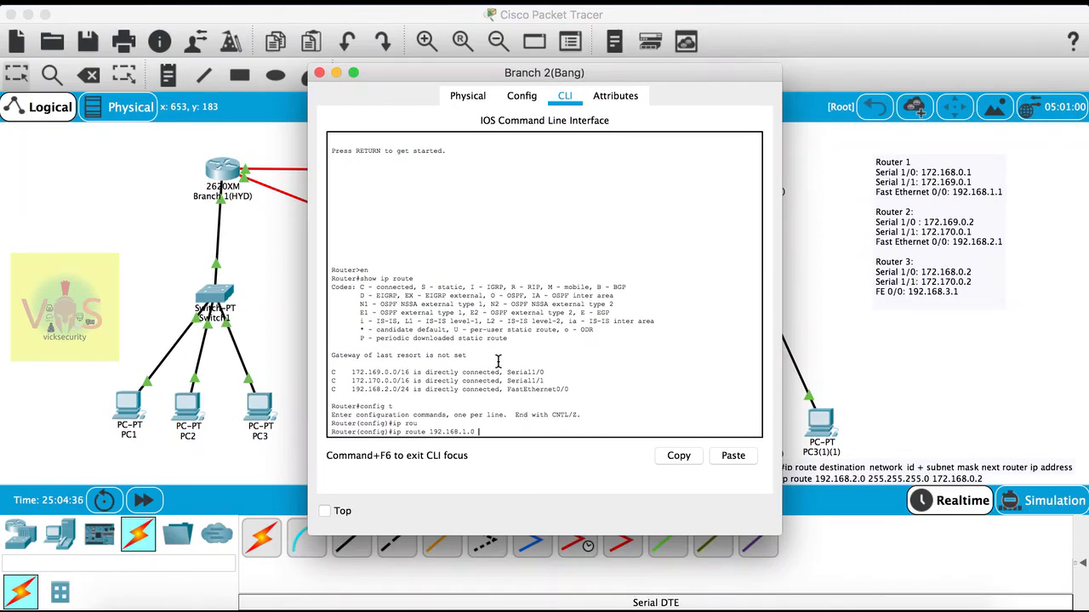
{"action": "type", "text": "5.255.255.0 se"}
{"action": "key", "text": "Tab"}
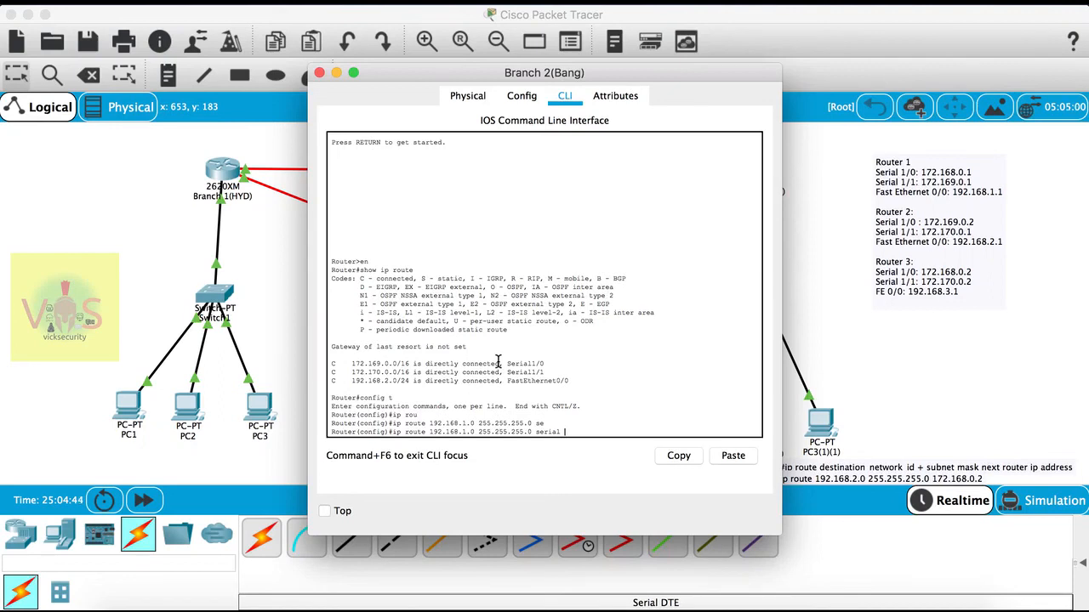
{"action": "type", "text": "1/0"}
{"action": "key", "text": "Return"}
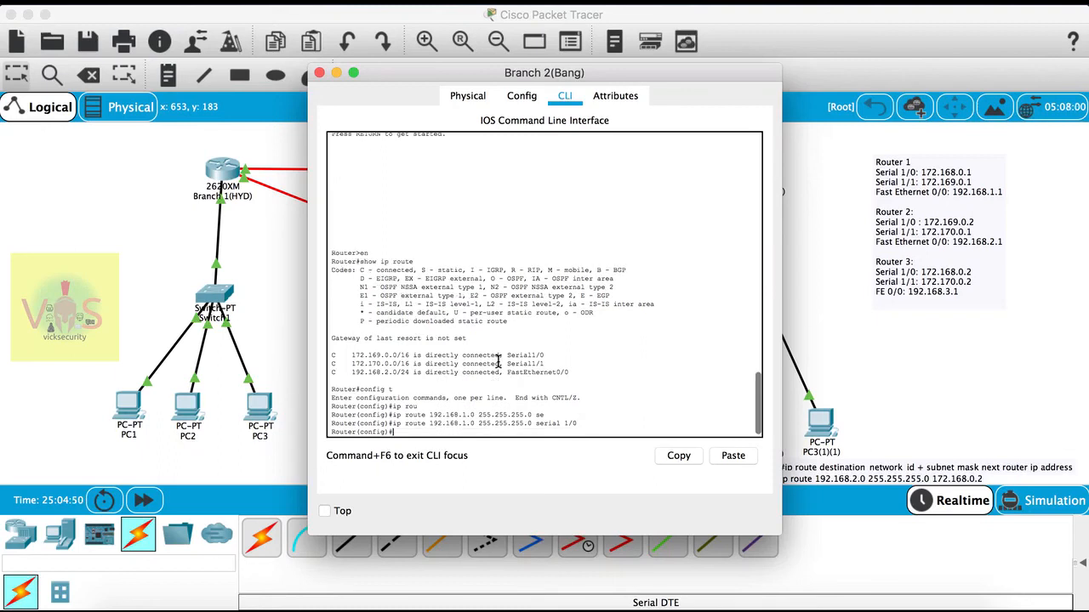
Add a static route on Branch 2 to 192.168.3.0 with mask 255.255.255.0 through serial 1/1
{"action": "type", "text": "ip rout"}
{"action": "key", "text": "Tab"}
{"action": "type", "text": "192.168."}
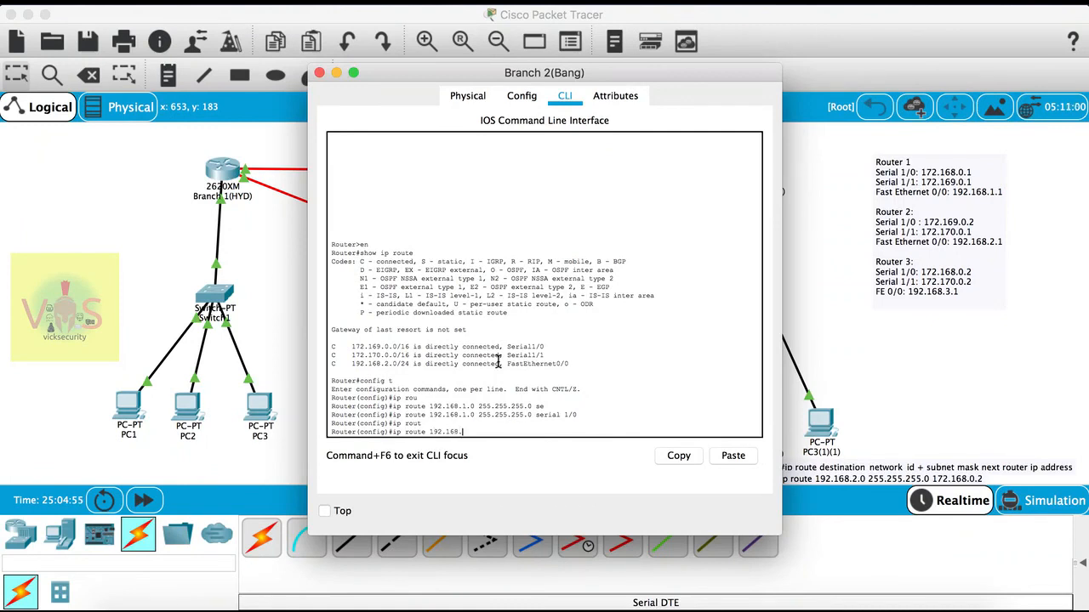
{"action": "type", "text": "3."}
{"action": "type", "text": "0 255.255"}
{"action": "type", "text": ".255.0 s"}
{"action": "type", "text": "e"}
{"action": "key", "text": "Tab"}
{"action": "type", "text": "1"}
{"action": "key", "text": "Return"}
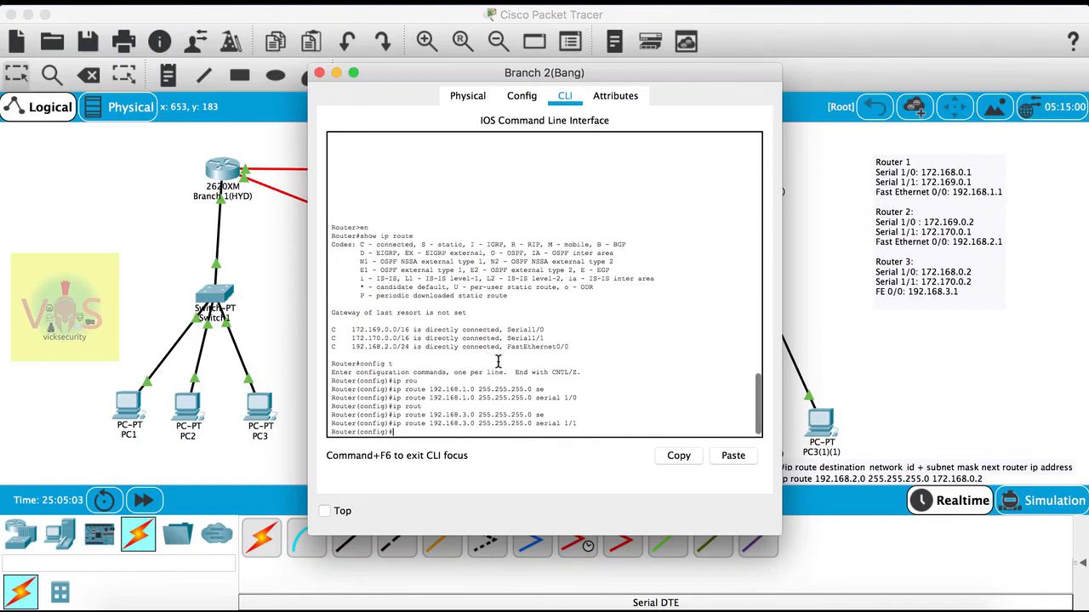
Leave configuration mode and display Branch 2's IP routing table to check its static entries, closing the router window when done
{"action": "type", "text": "exit"}
{"action": "key", "text": "Return"}
{"action": "key", "text": "Return"}
{"action": "type", "text": "show ip rout"}
{"action": "key", "text": "Tab"}
{"action": "key", "text": "Return"}
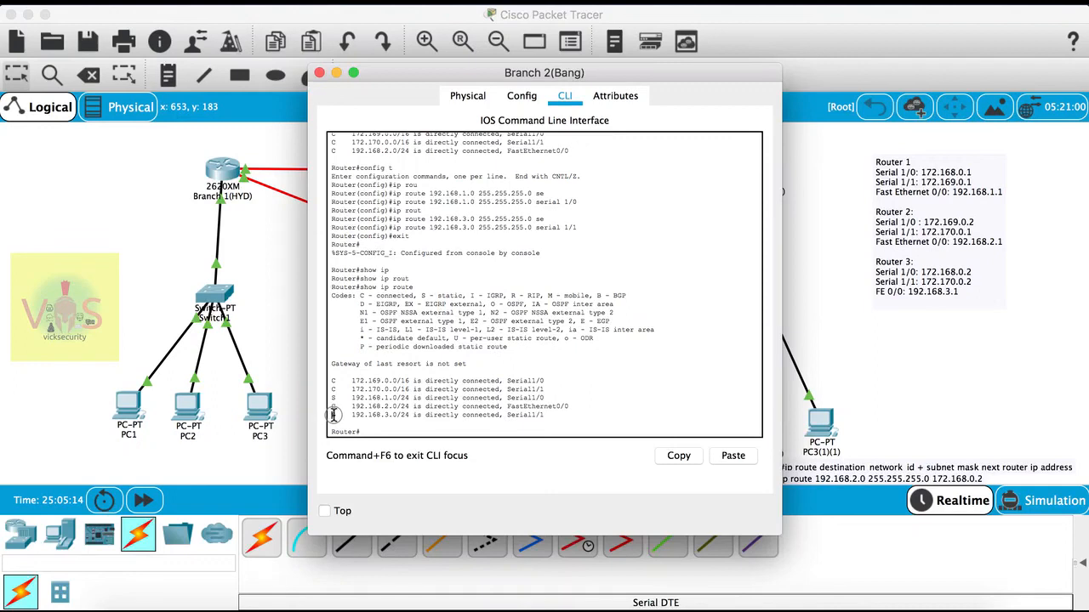
{"action": "left_click", "coordinate": [319, 73]}
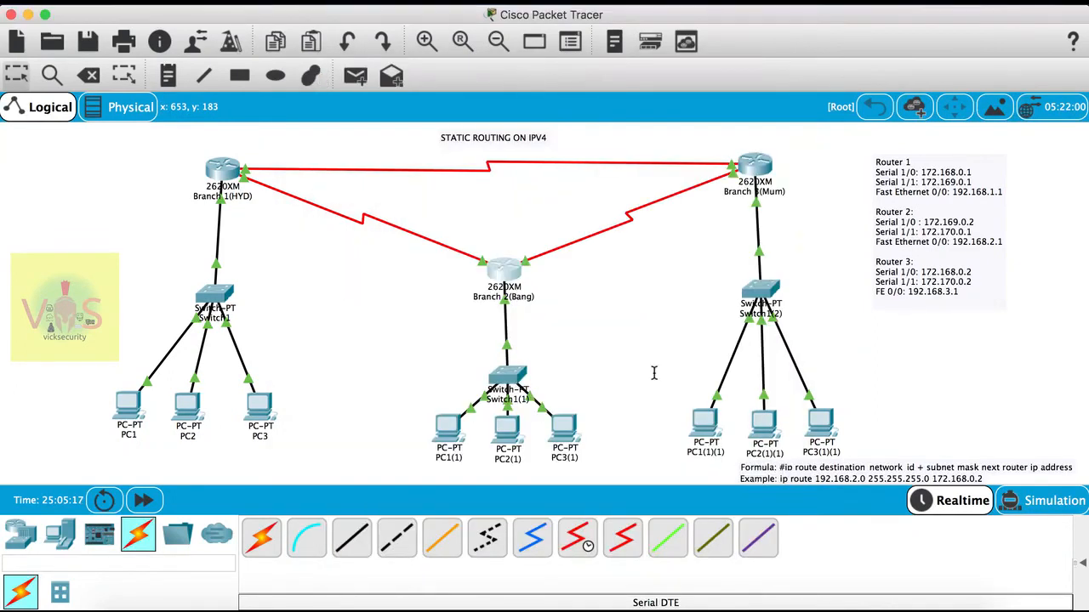
Open the Branch 3 router's command line, return to privileged mode and display its IP routing table
{"action": "left_click", "coordinate": [752, 169]}
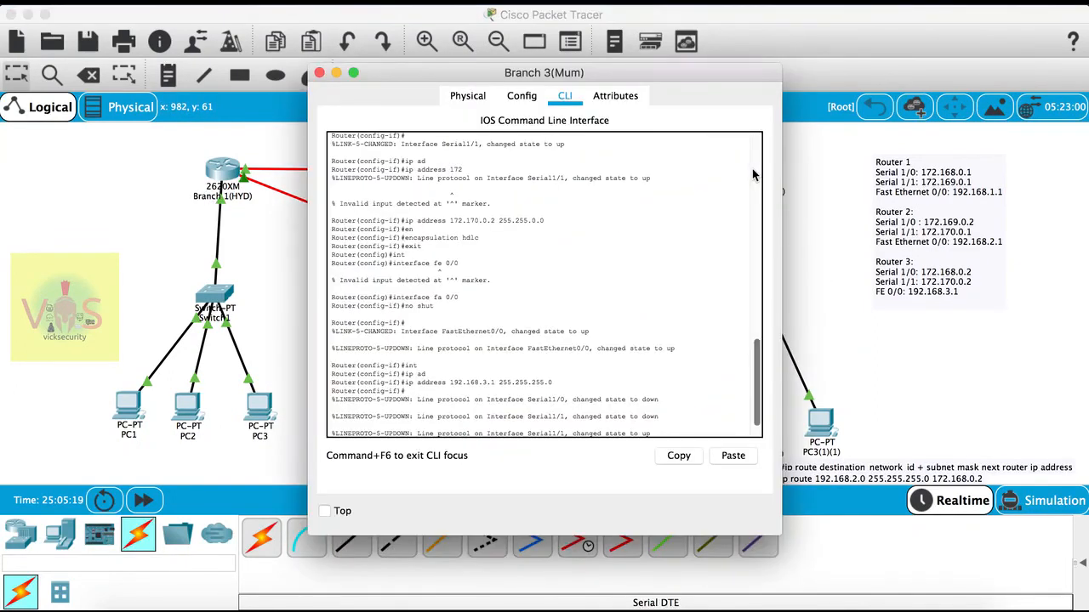
{"action": "left_click", "coordinate": [623, 387]}
{"action": "type", "text": "exit"}
{"action": "key", "text": "Return"}
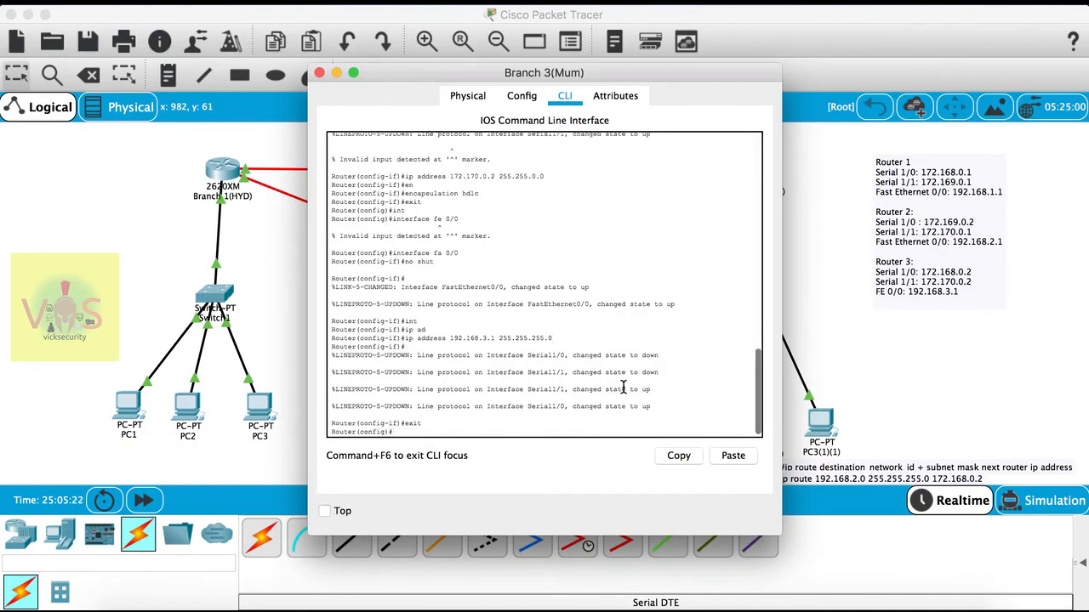
{"action": "type", "text": "exit"}
{"action": "key", "text": "Return"}
{"action": "type", "text": "sho"}
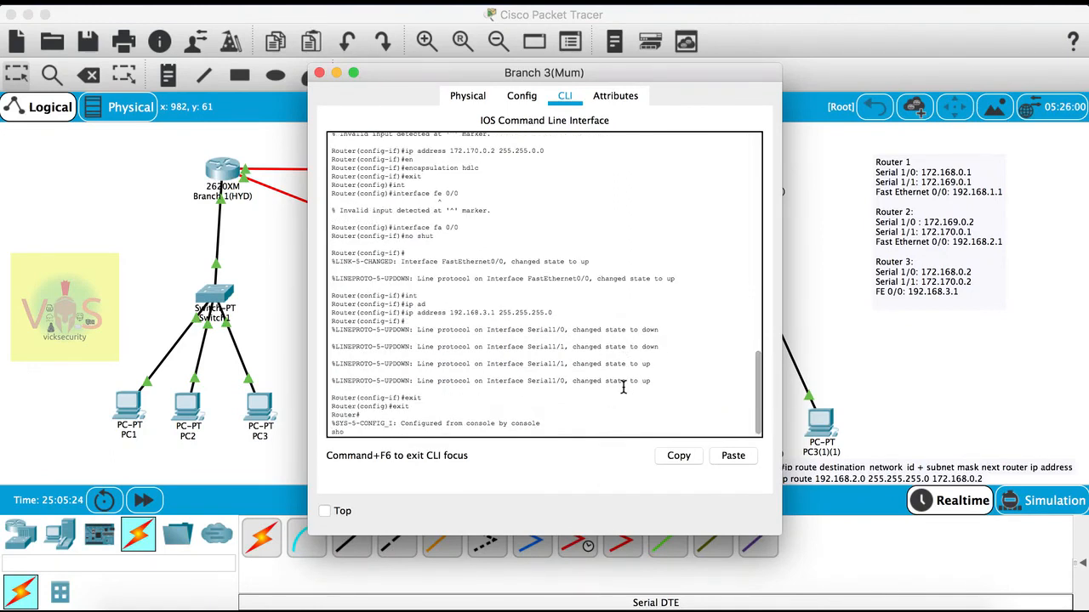
{"action": "key", "text": "Return"}
{"action": "key", "text": "Return"}
{"action": "type", "text": "show ip route"}
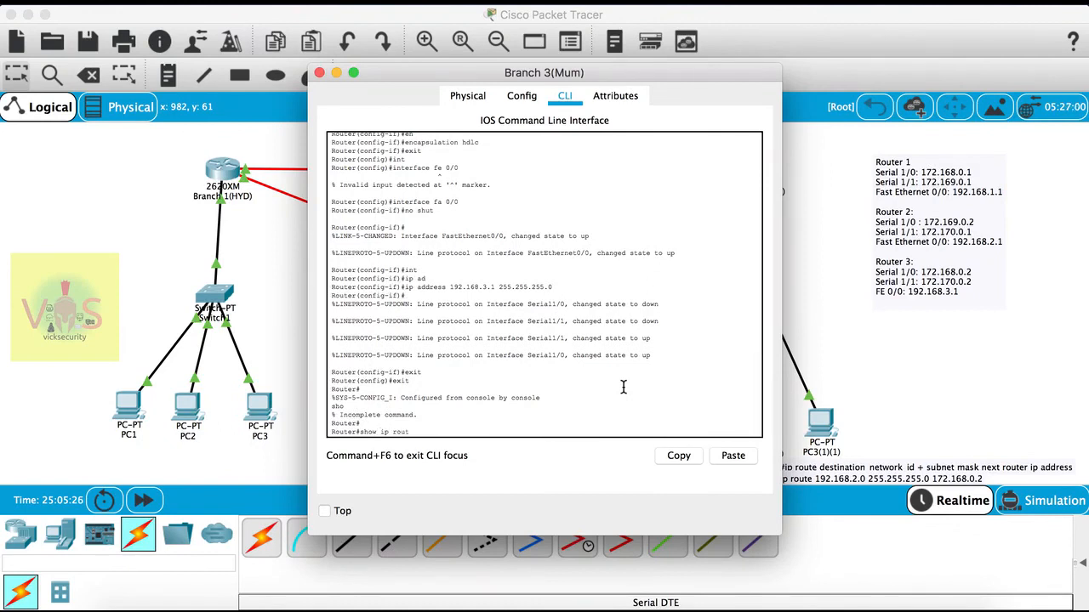
{"action": "key", "text": "Return"}
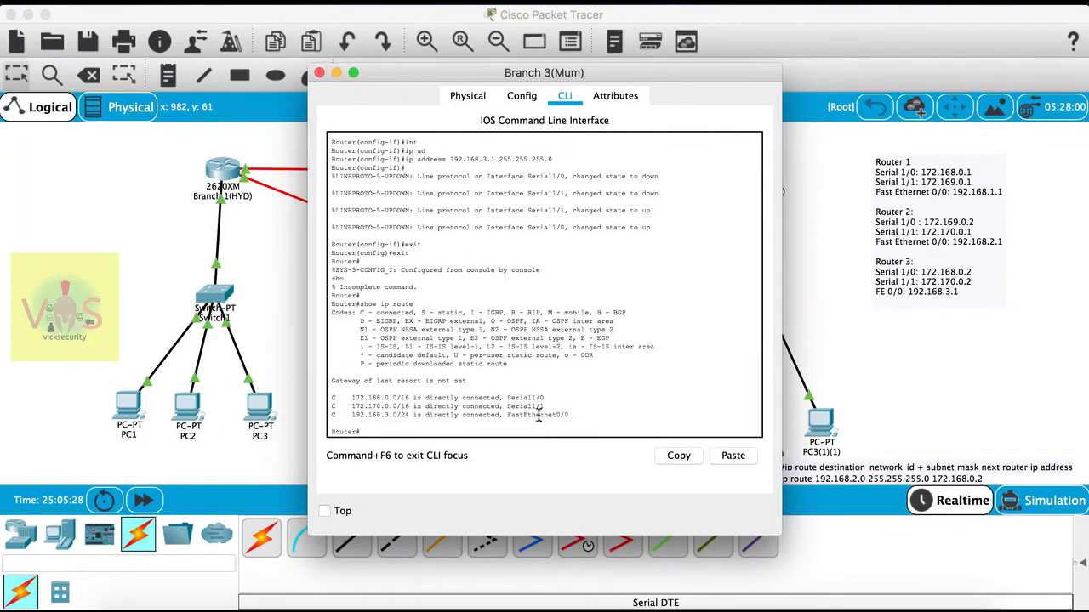
Enter global configuration mode on Branch 3 and add a static route to 192.168.1.0 with mask 255.255.255.0 through serial 1/0
{"action": "type", "text": "config t"}
{"action": "key", "text": "Return"}
{"action": "type", "text": "ip rout"}
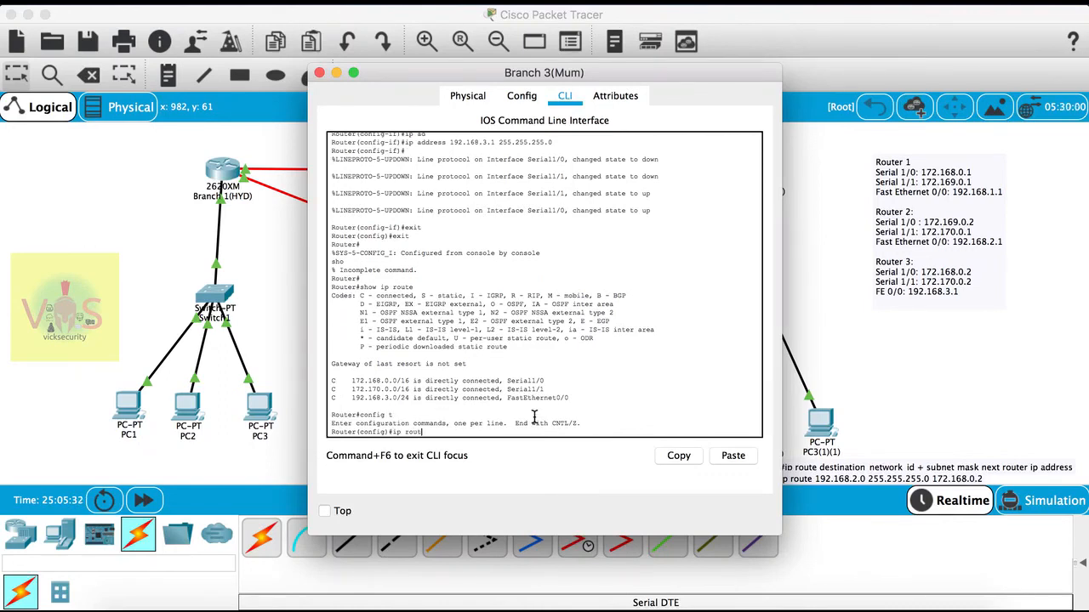
{"action": "key", "text": "Tab"}
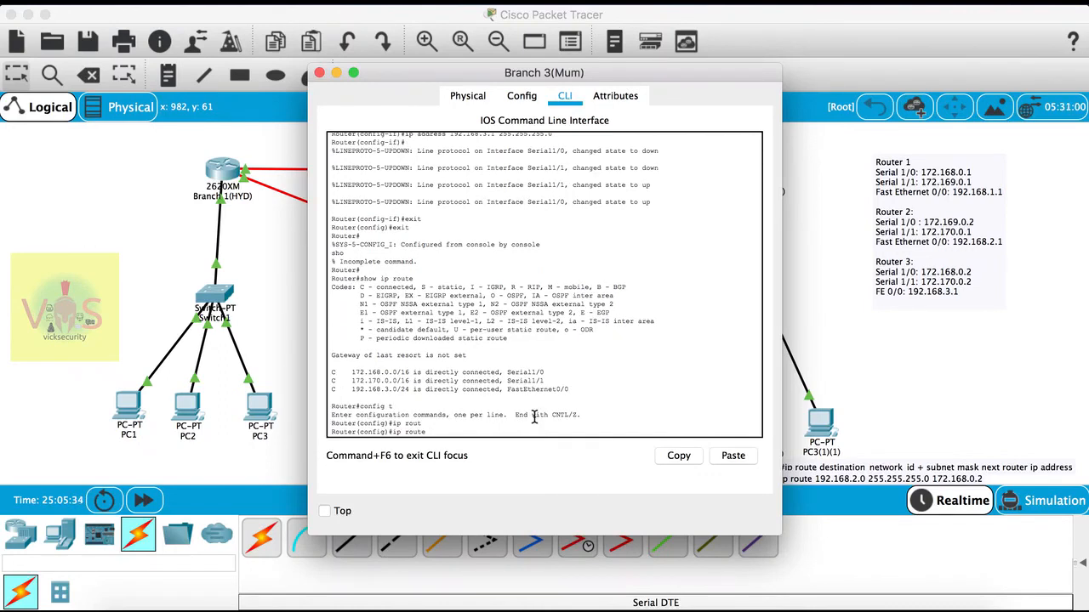
{"action": "type", "text": "192.168.1.0 255.255.255.0"}
{"action": "type", "text": "se"}
{"action": "key", "text": "Tab"}
{"action": "type", "text": "1/0"}
{"action": "key", "text": "Return"}
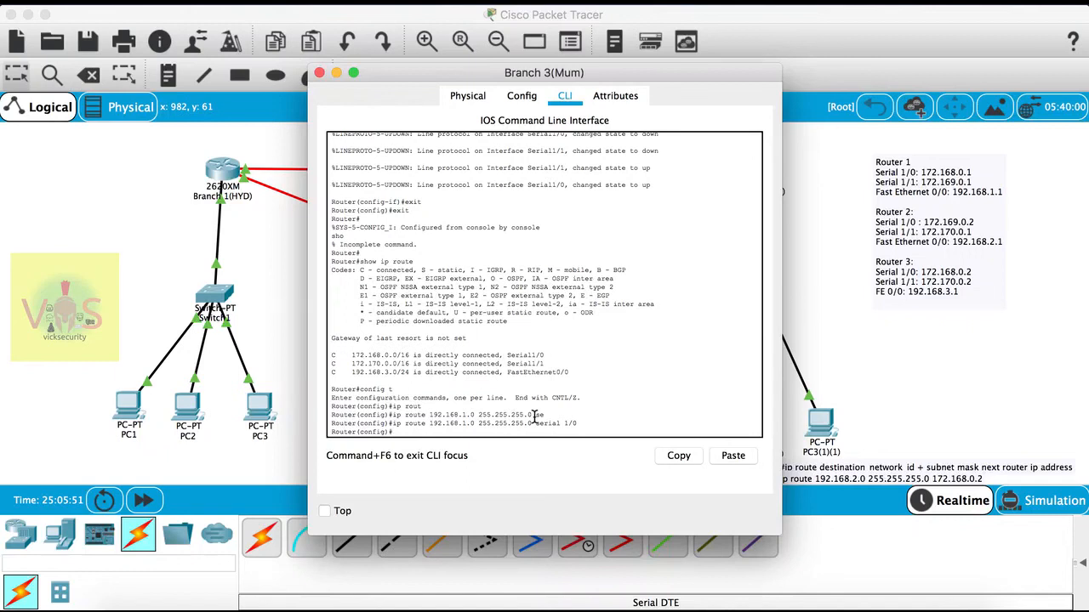
Add a static route on Branch 3 to 192.168.2.0 with mask 255.255.255.0 through serial 1/1
{"action": "type", "text": "ip rout"}
{"action": "key", "text": "Tab"}
{"action": "type", "text": "192.168."}
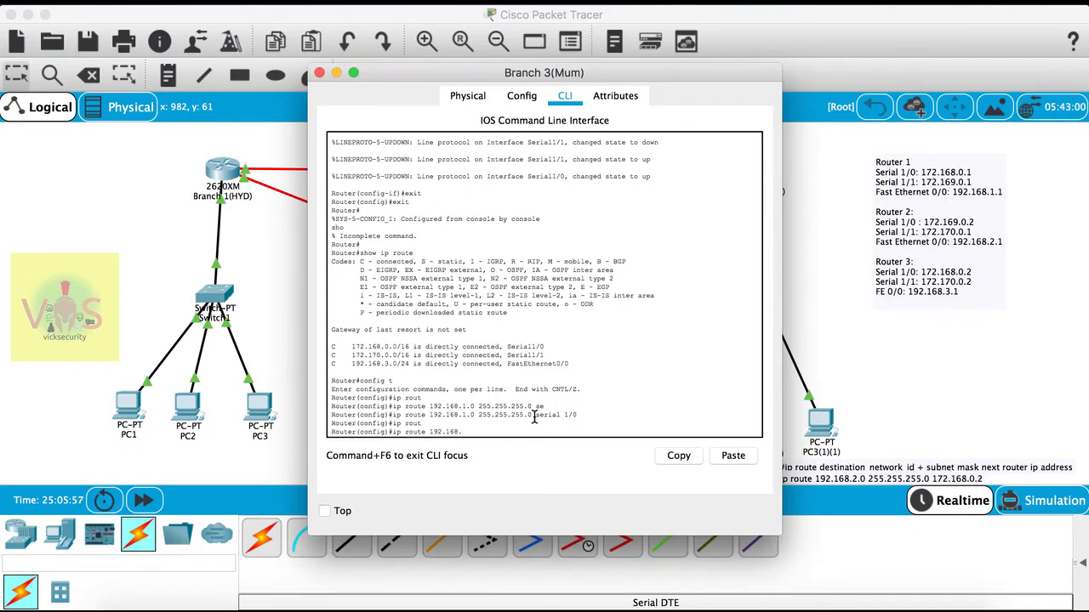
{"action": "type", "text": "2.0 255.255.255.0 se"}
{"action": "key", "text": "Tab"}
{"action": "type", "text": "1/1"}
{"action": "key", "text": "Return"}
Leave configuration mode and check the static entries in Branch 3's IP routing table, closing the router window when done
{"action": "type", "text": "exit"}
{"action": "key", "text": "Return"}
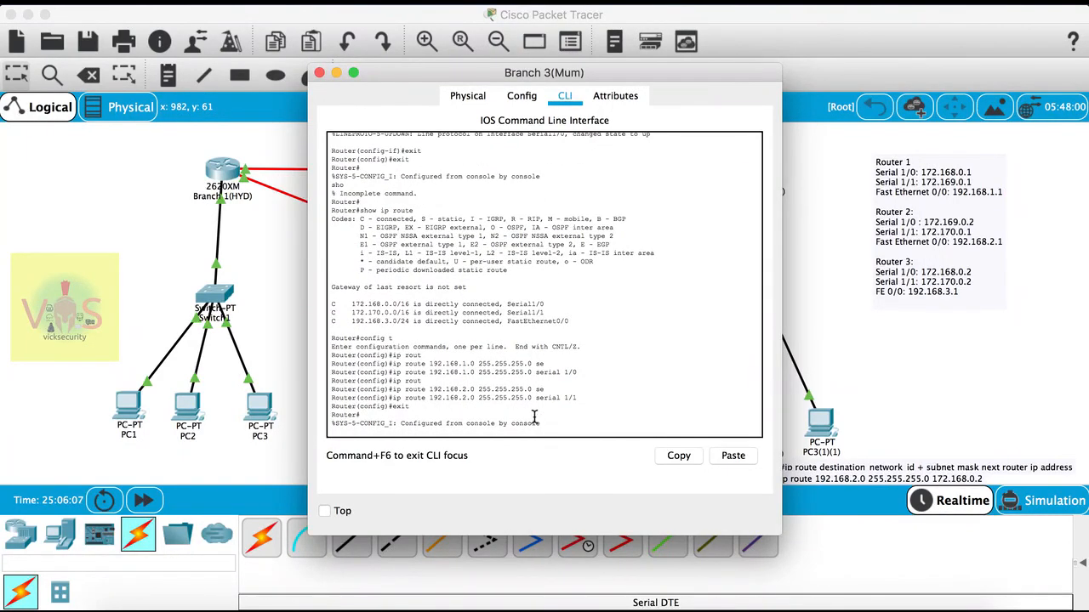
{"action": "type", "text": "show ip route"}
{"action": "key", "text": "Return"}
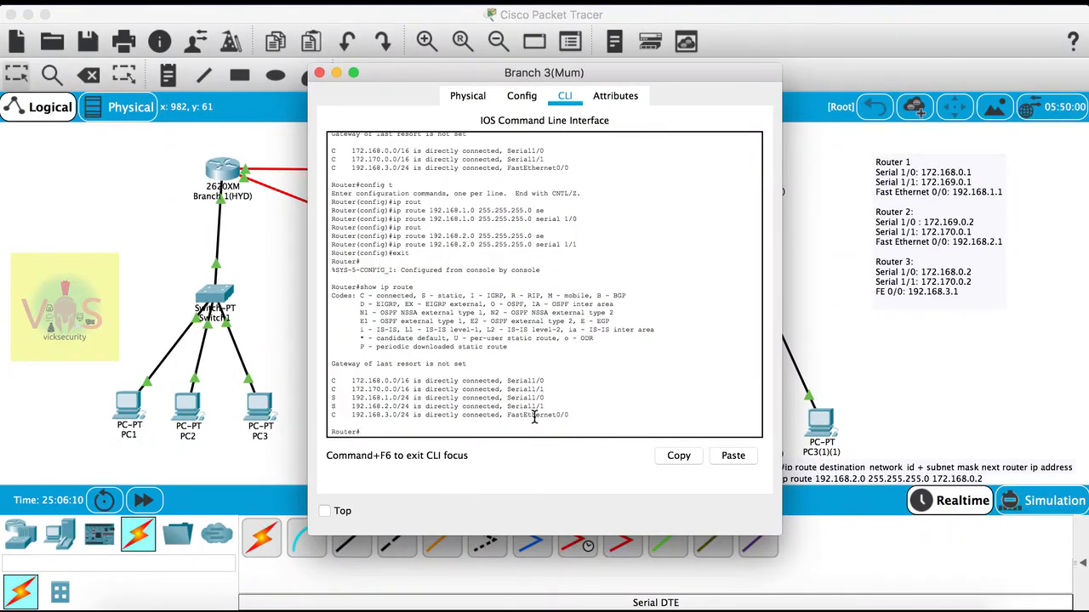
{"action": "double_click", "coordinate": [333, 398]}
{"action": "left_click", "coordinate": [319, 72]}
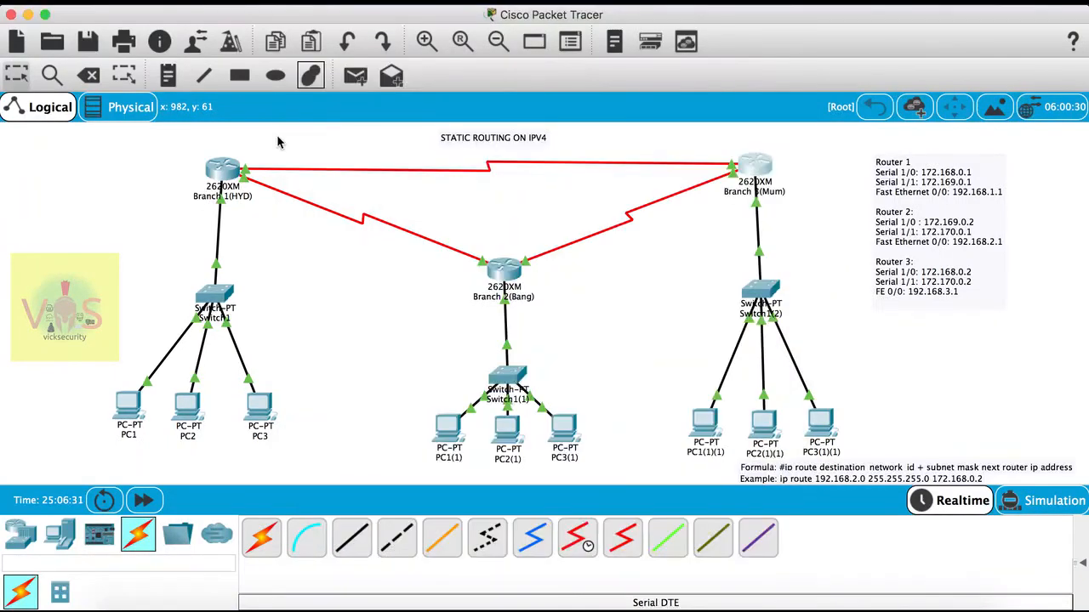
Open PC1's command prompt, review the earlier ping output and ping Branch 2's gateway at 192.168.2.1
{"action": "left_click", "coordinate": [128, 404]}
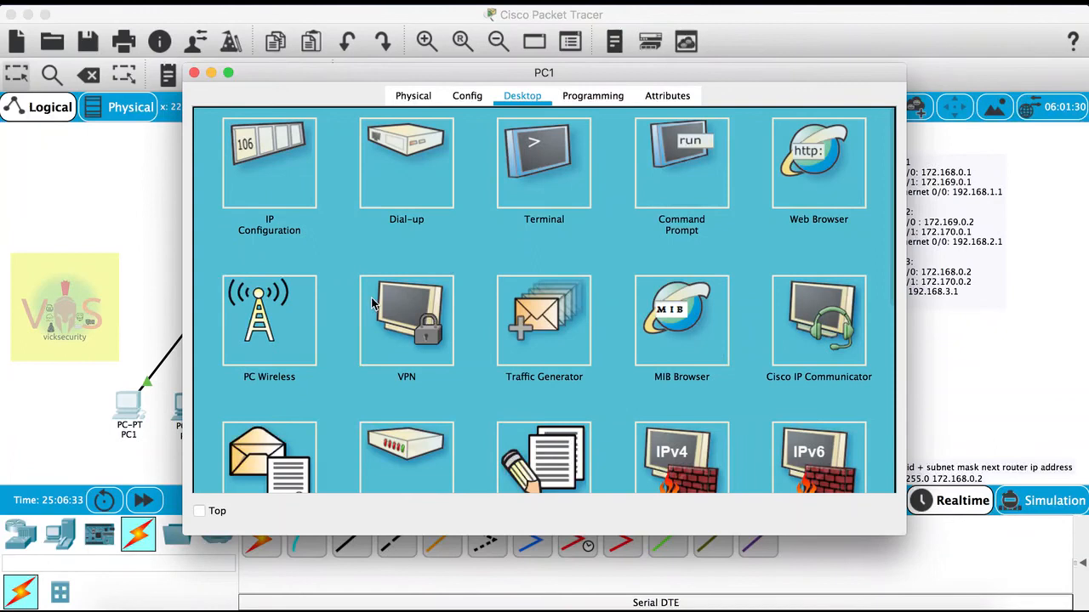
{"action": "left_click", "coordinate": [723, 124]}
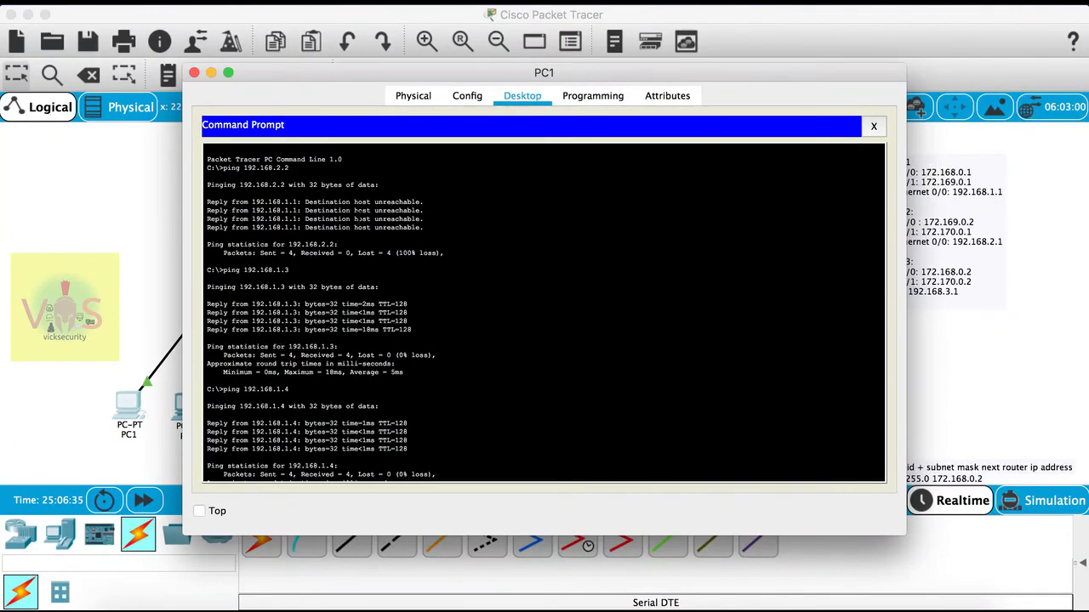
{"action": "left_click_drag", "start_coordinate": [305, 202], "coordinate": [423, 202]}
{"action": "scroll", "coordinate": [423, 201], "scroll_direction": "down", "scroll_amount": 1}
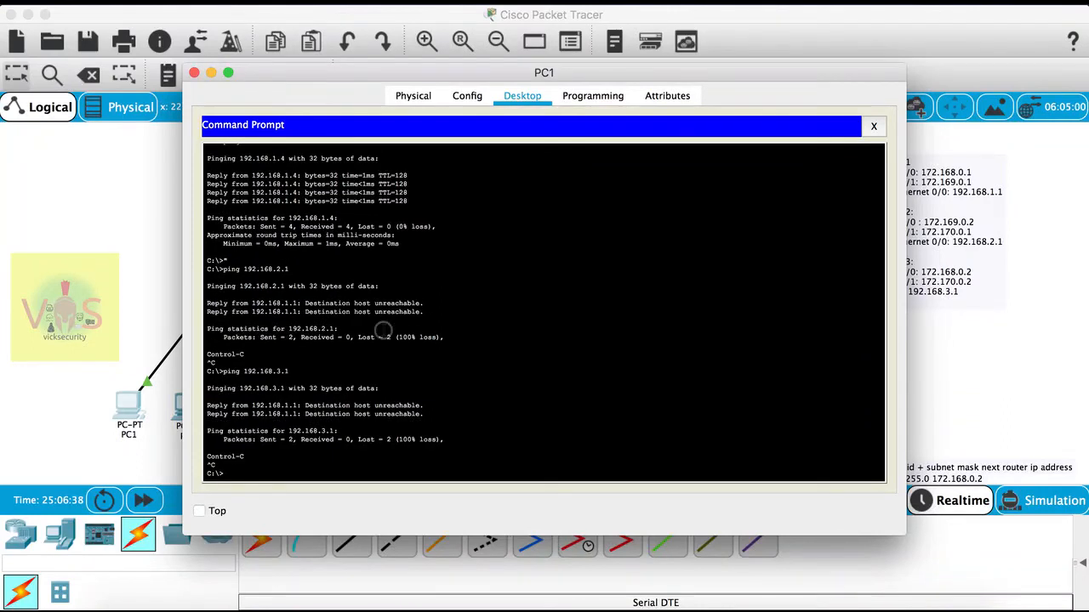
{"action": "key", "text": "Return"}
{"action": "type", "text": "ping 192.168."}
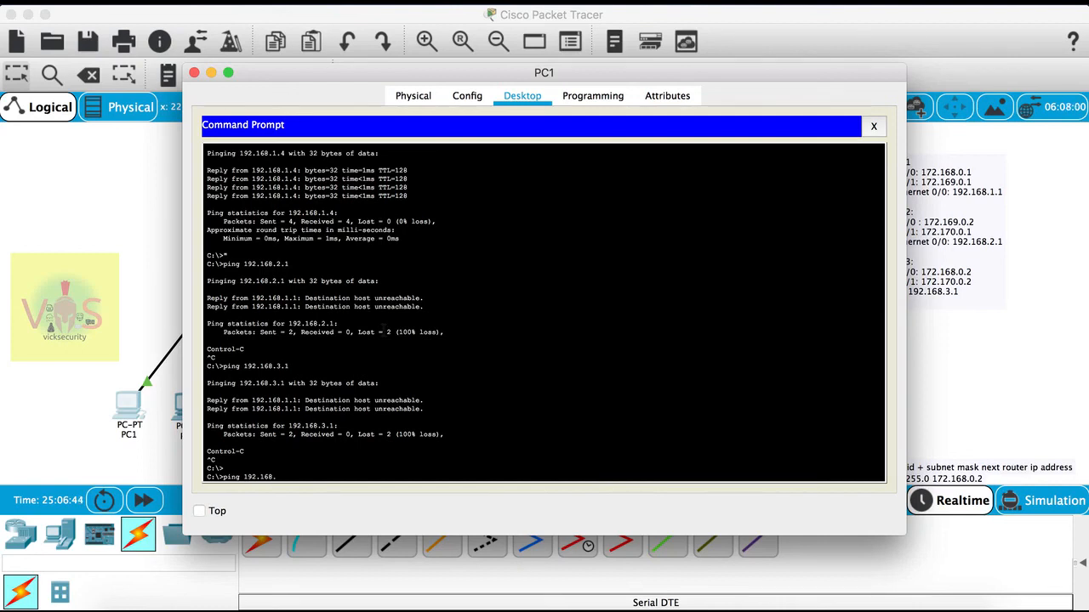
{"action": "type", "text": "2.1"}
{"action": "key", "text": "Return"}
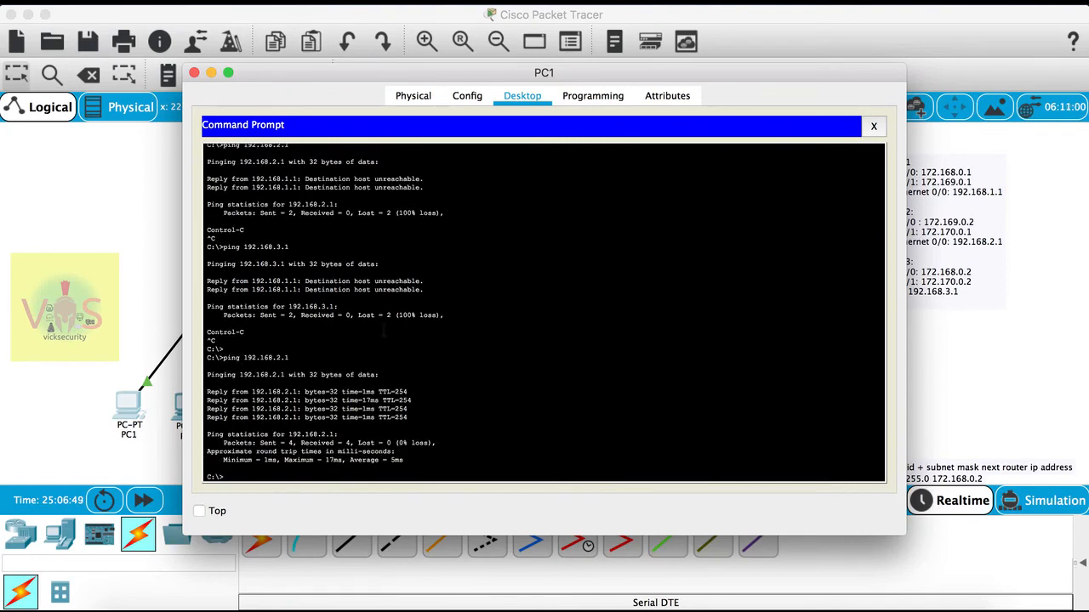
Ping Branch 3's gateway at 192.168.3.1 from PC1 and stop the ping early
{"action": "key", "text": "Up"}
{"action": "key", "text": "BackSpace"}
{"action": "key", "text": "BackSpace"}
{"action": "key", "text": "BackSpace"}
{"action": "type", "text": "3.1"}
{"action": "key", "text": "Return"}
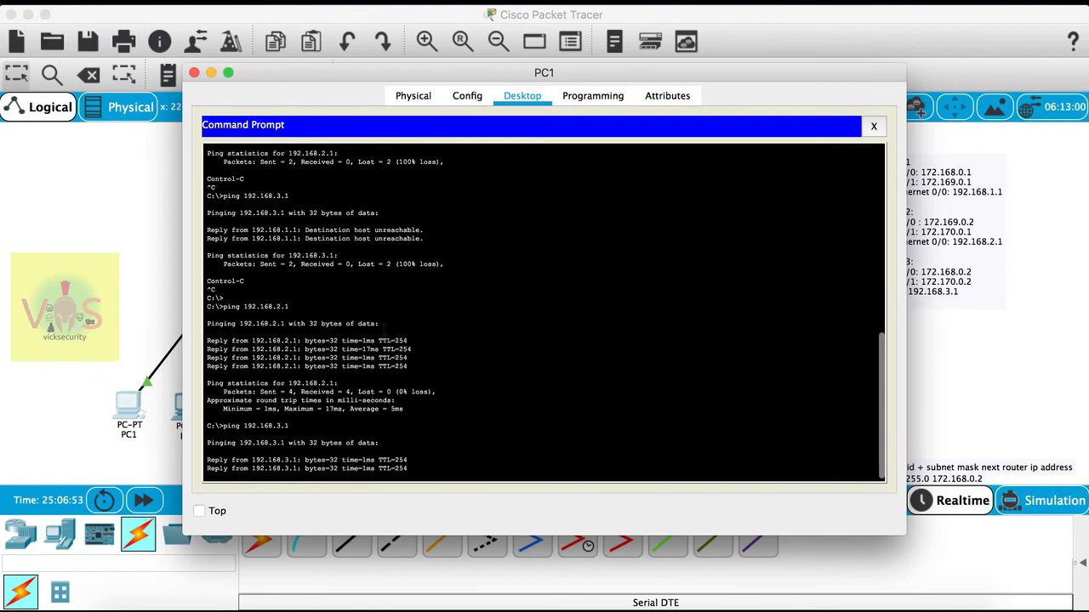
{"action": "key", "text": "ctrl+c"}
Ping the Branch 3 host 192.168.3.2 from PC1 twice in a row
{"action": "key", "text": "Up"}
{"action": "key", "text": "BackSpace"}
{"action": "type", "text": "2"}
{"action": "key", "text": "Return"}
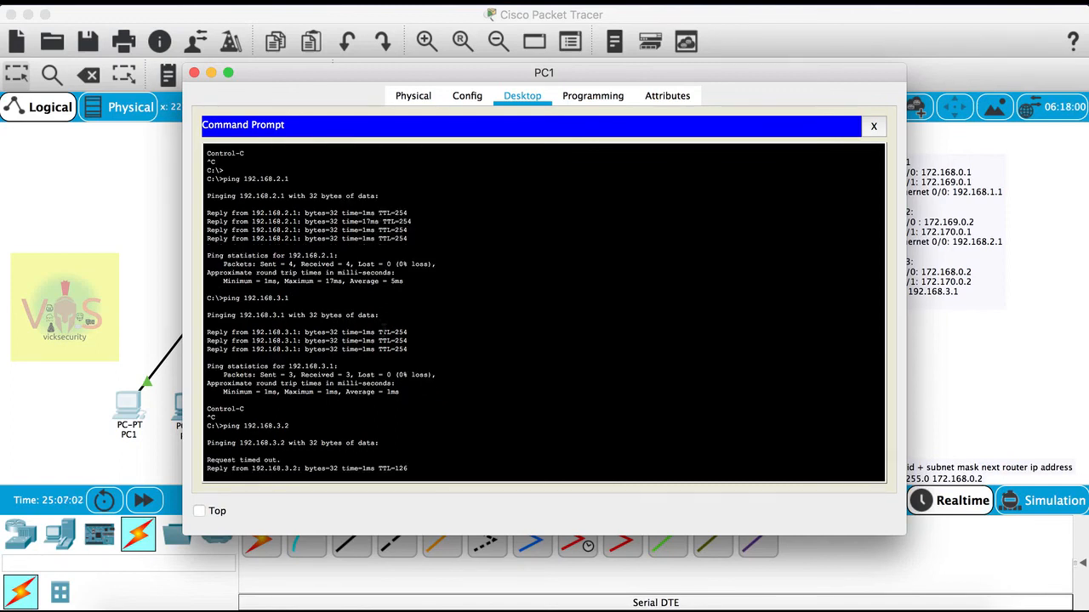
{"action": "key", "text": "Up"}
{"action": "key", "text": "Return"}
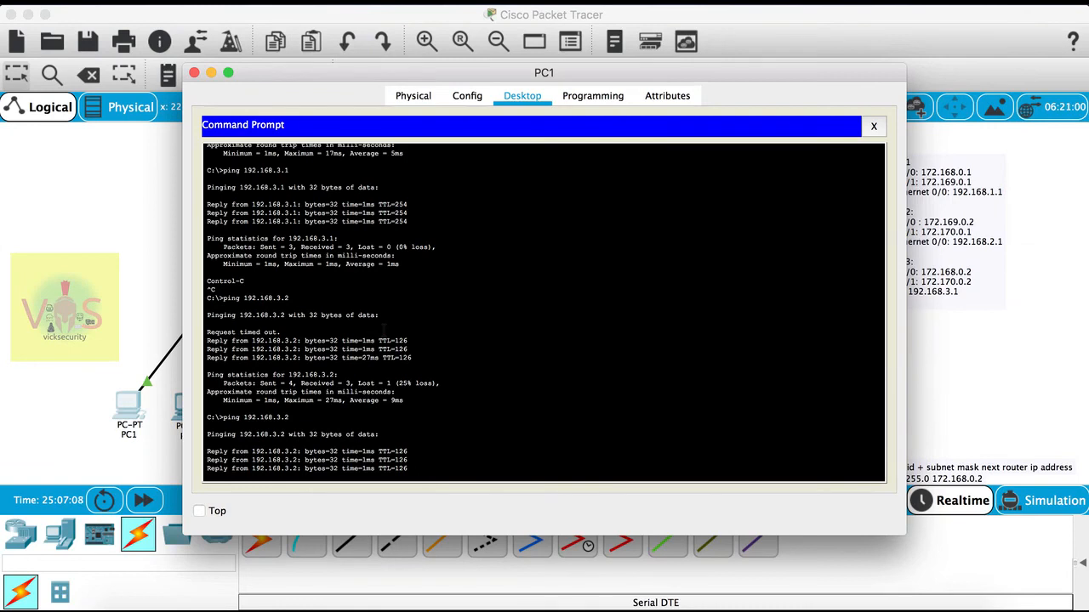
Ping the Branch 3 host 192.168.3.3 from PC1 and close the PC1 window when the ping finishes
{"action": "key", "text": "Up"}
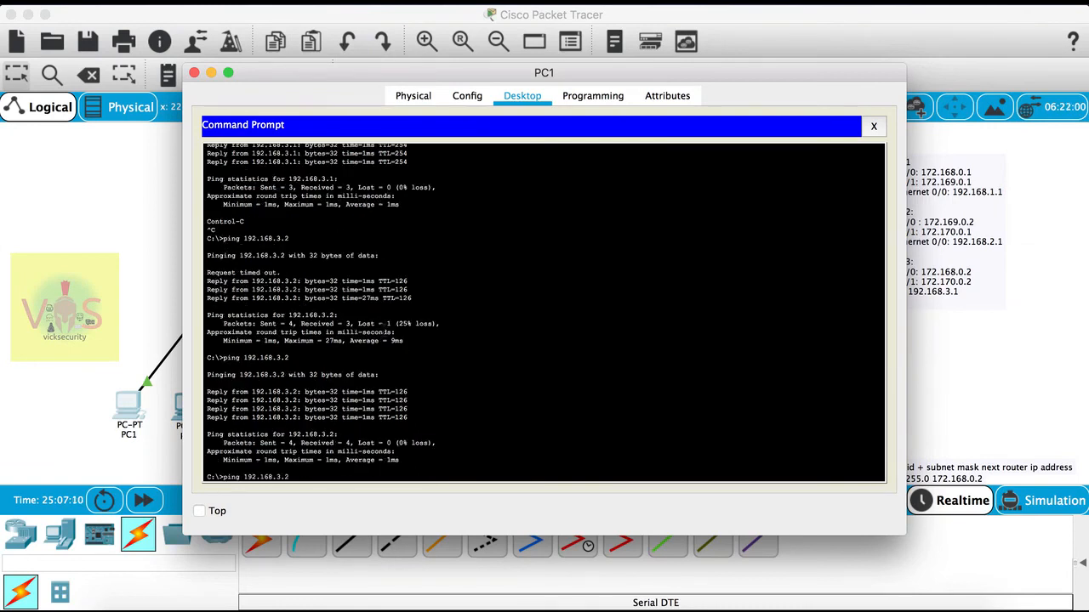
{"action": "type", "text": "3"}
{"action": "key", "text": "Return"}
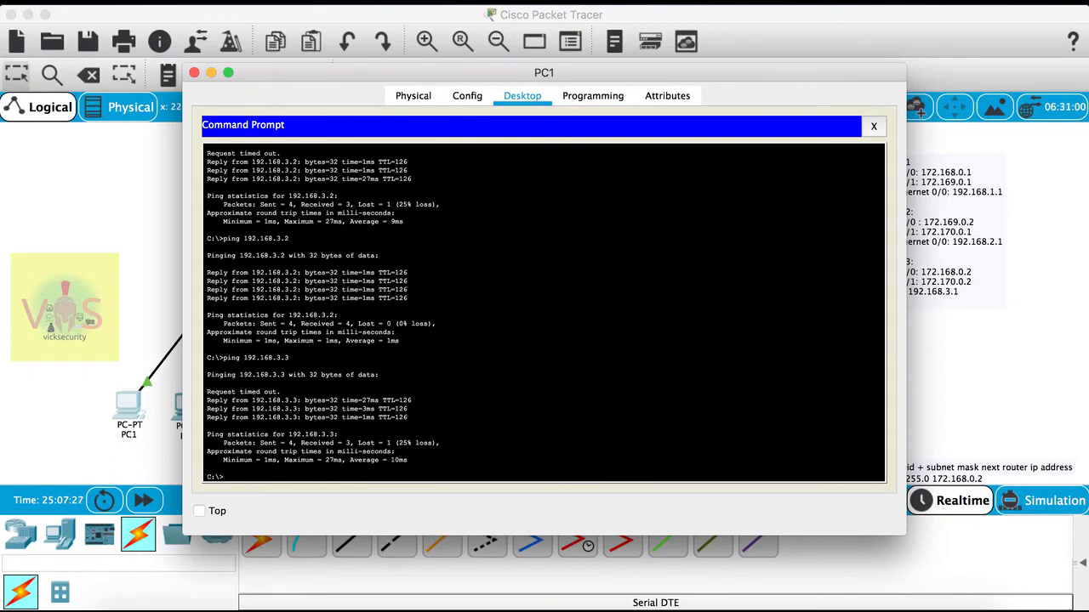
{"action": "left_click", "coordinate": [195, 75]}
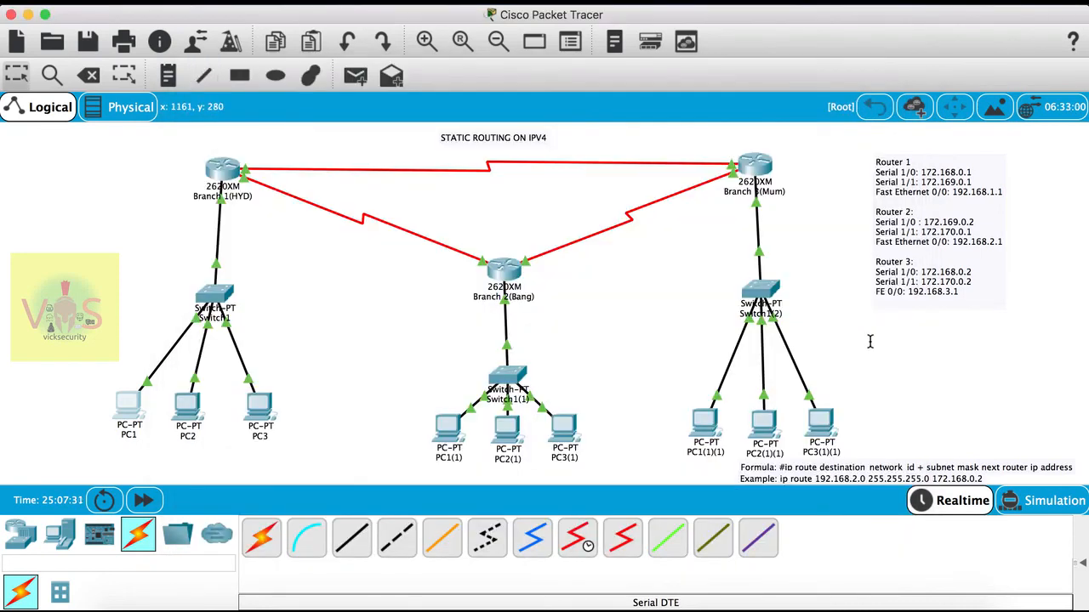
Add a two-line workspace note reading "Verification:" and "#show ip route", and position it just below the Router 3 address list
{"action": "left_click", "coordinate": [167, 75]}
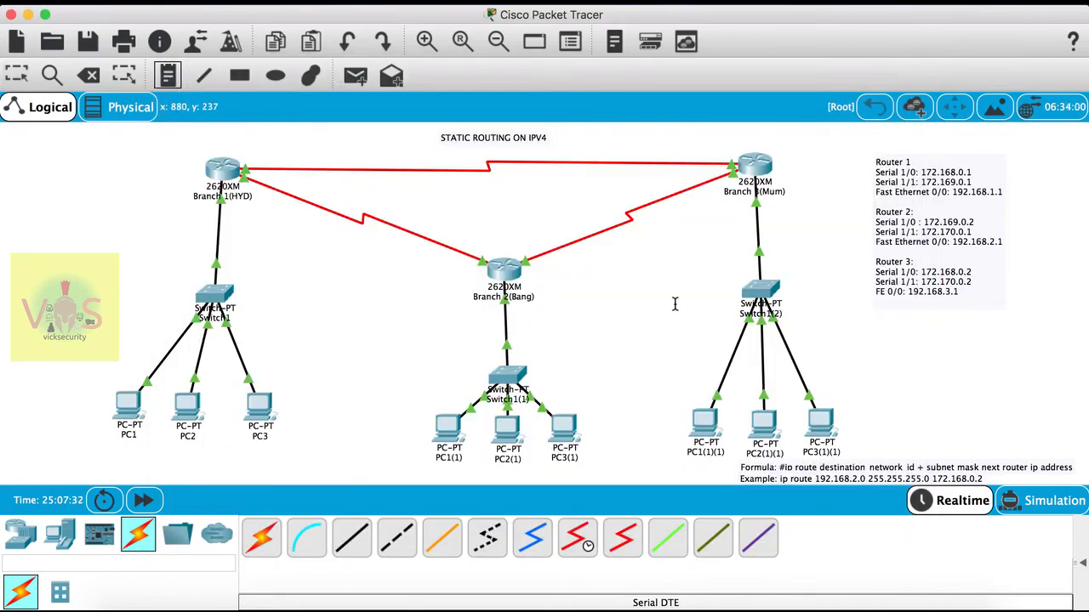
{"action": "left_click", "coordinate": [843, 334]}
{"action": "type", "text": "Verification"}
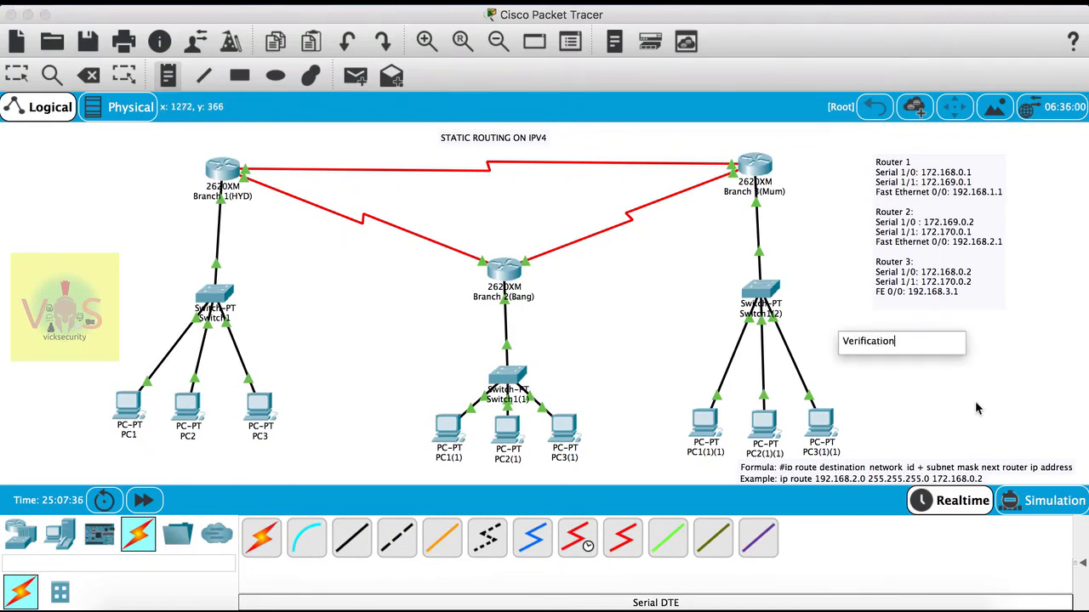
{"action": "type", "text": ":"}
{"action": "key", "text": "Return"}
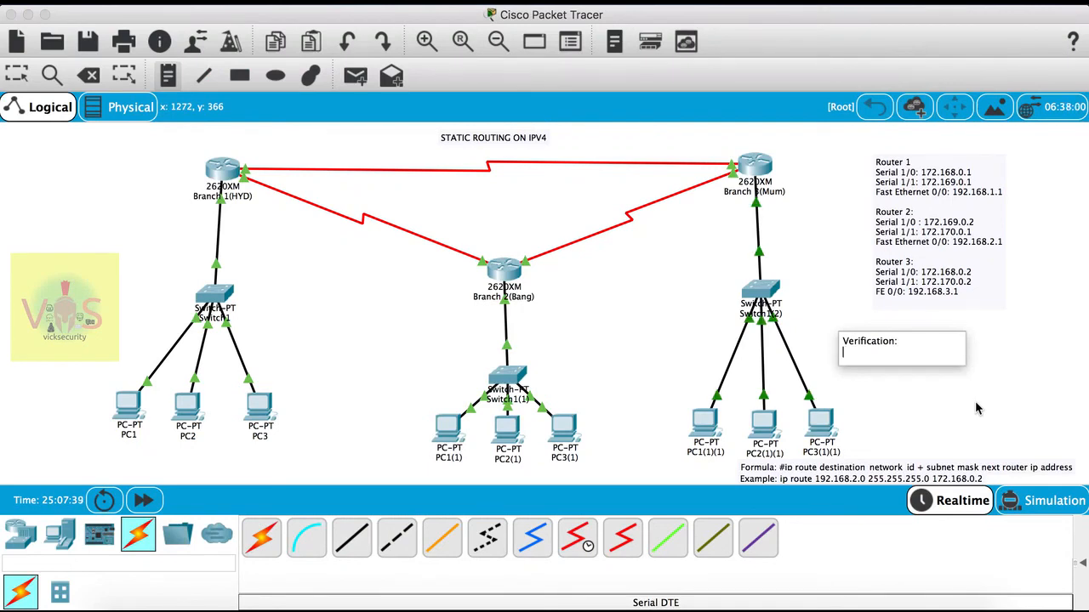
{"action": "type", "text": "#"}
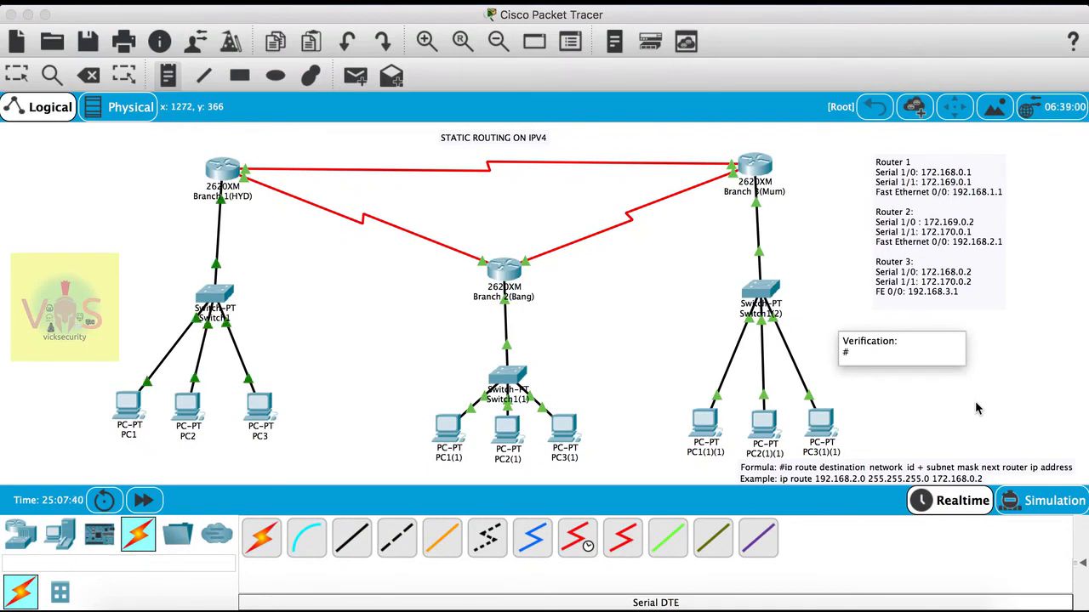
{"action": "type", "text": "show ip route"}
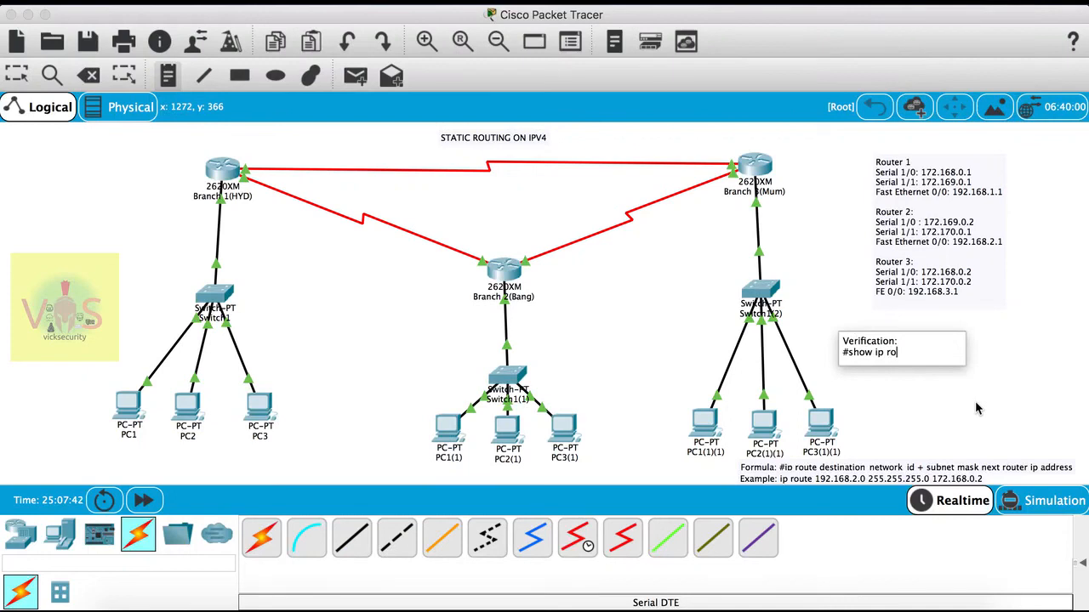
{"action": "left_click", "coordinate": [972, 438]}
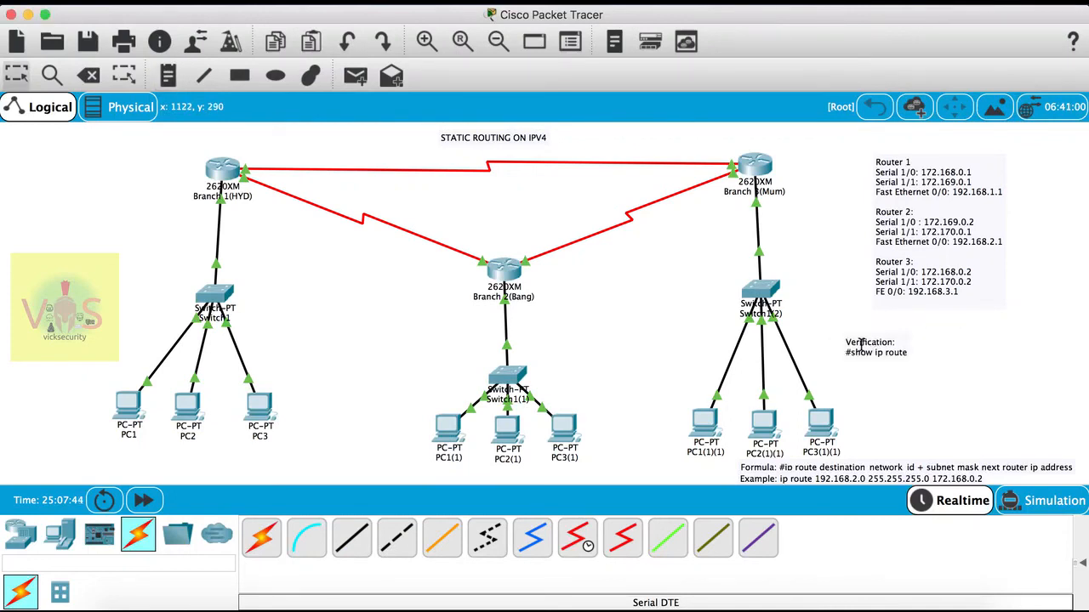
{"action": "left_click_drag", "start_coordinate": [848, 341], "coordinate": [877, 323]}
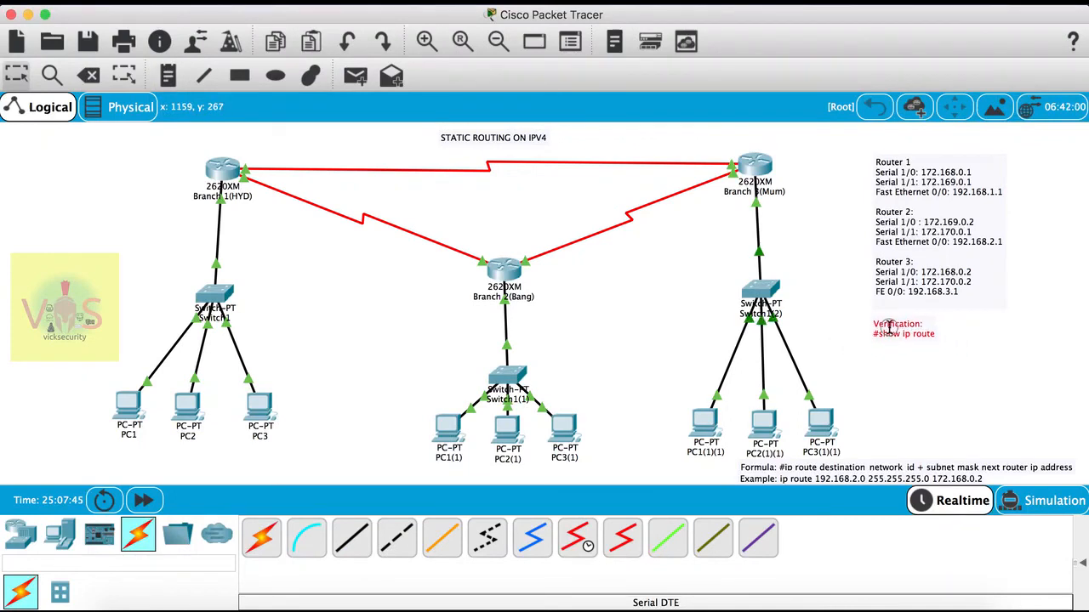
{"action": "left_click", "coordinate": [887, 385]}
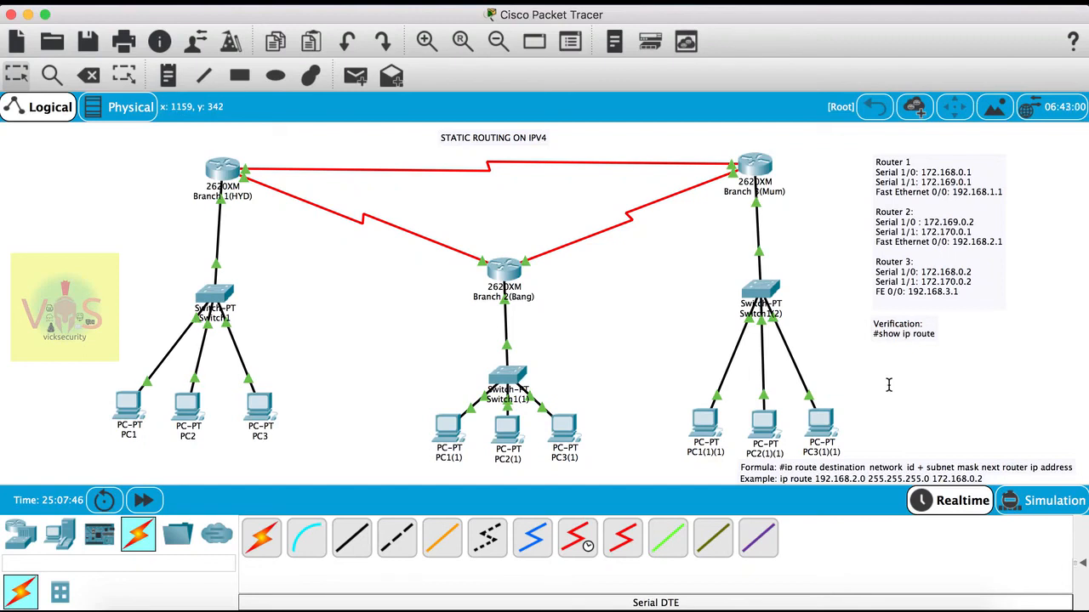